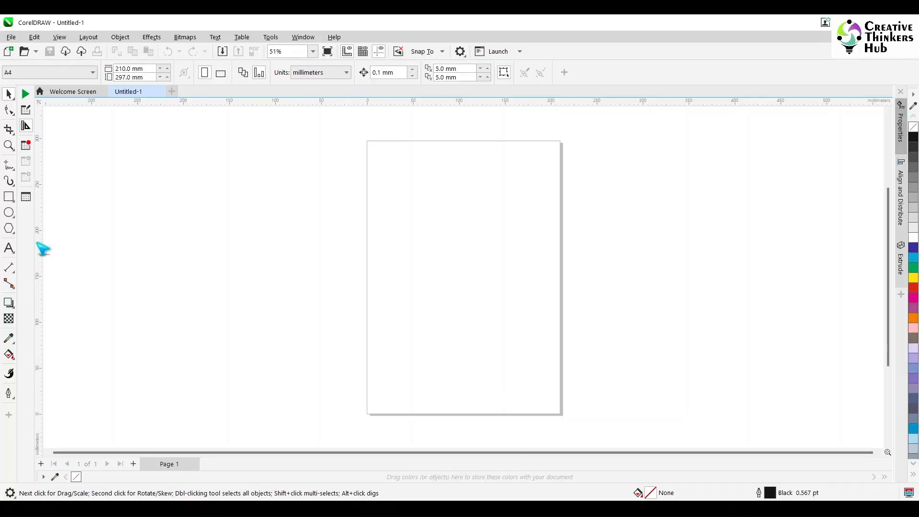
- Draw a circle, size it to 20 mm wide and high, and centre it on the page
click(9, 213)
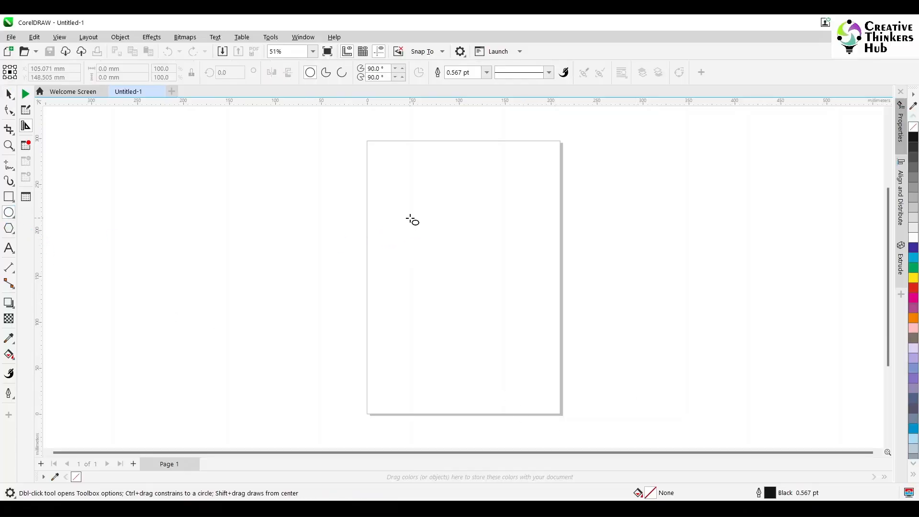
drag(420, 224, 483, 294)
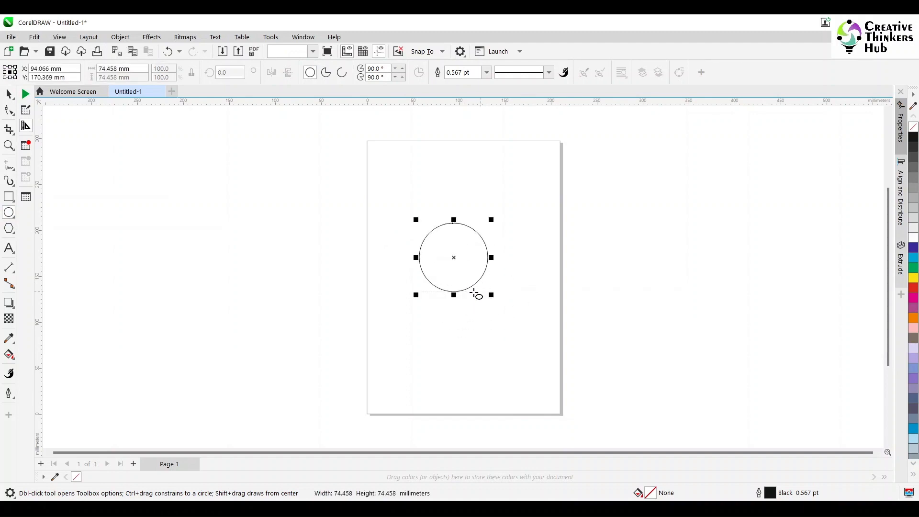
click(9, 94)
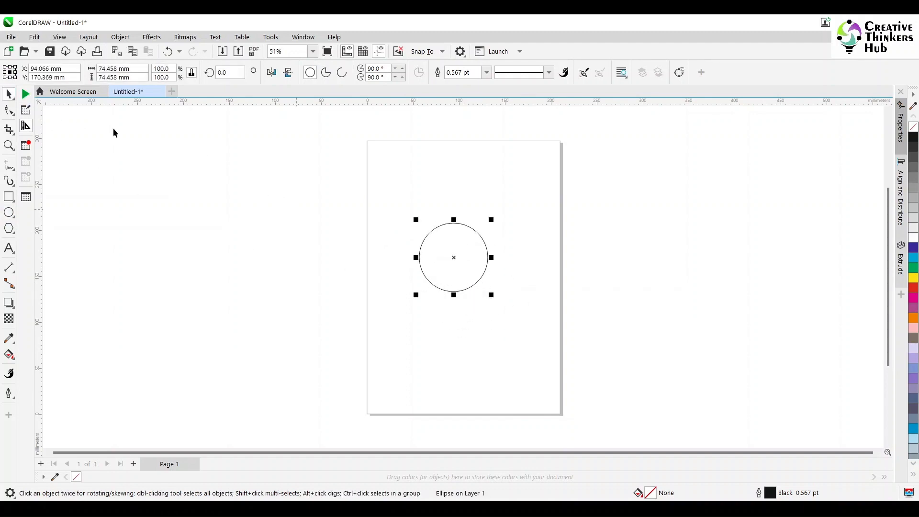
text(20)
key(Return)
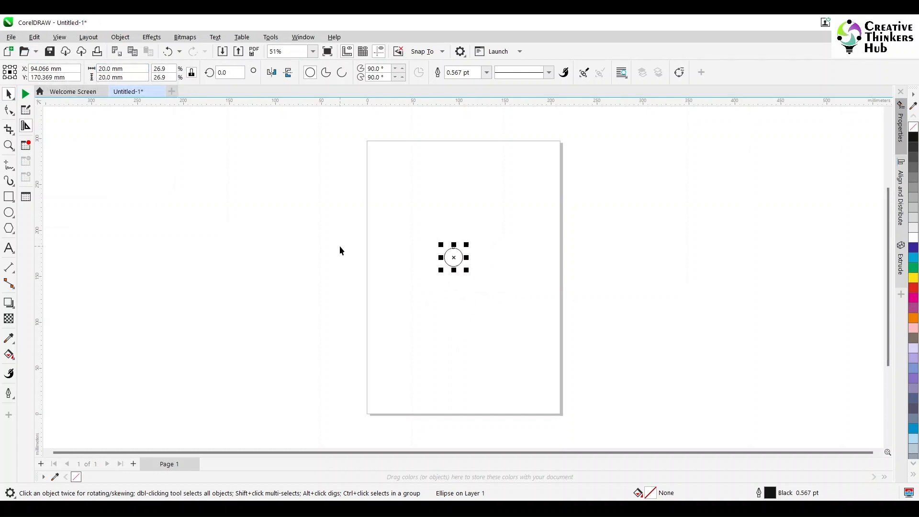
key(p)
click(537, 297)
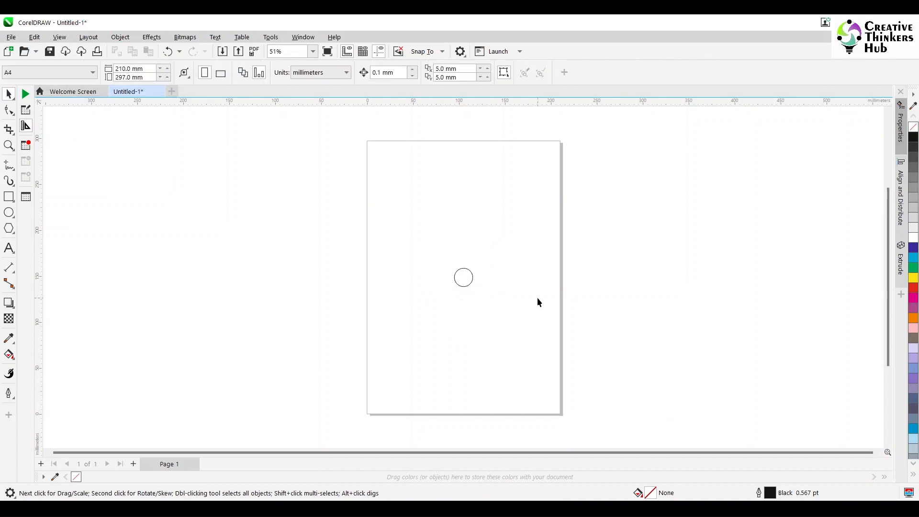
- Set the circle's outline width to 8 pt in the Outline Pen settings
click(9, 145)
drag(340, 200, 591, 355)
click(8, 93)
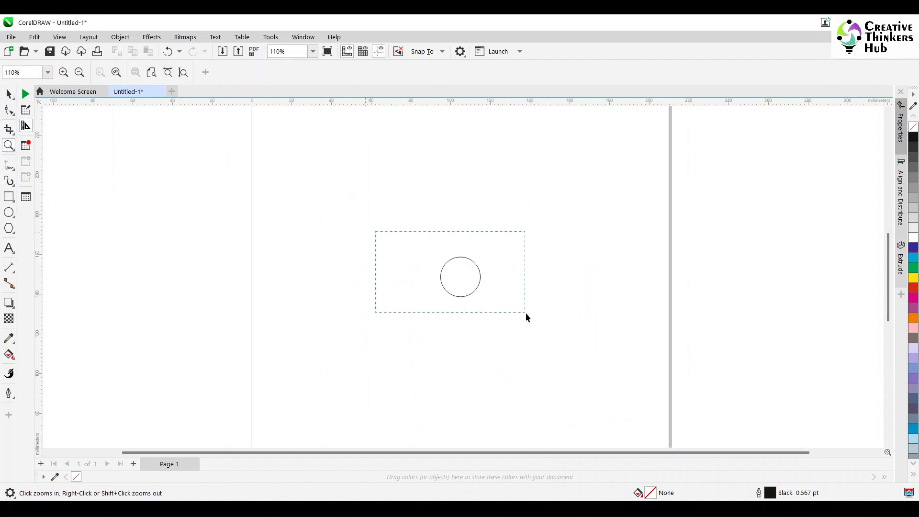
drag(526, 312, 526, 314)
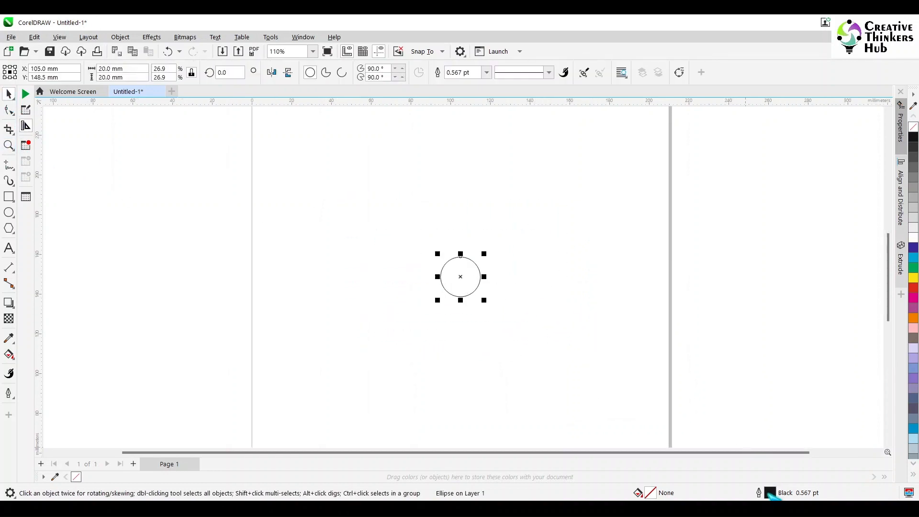
double_click(769, 493)
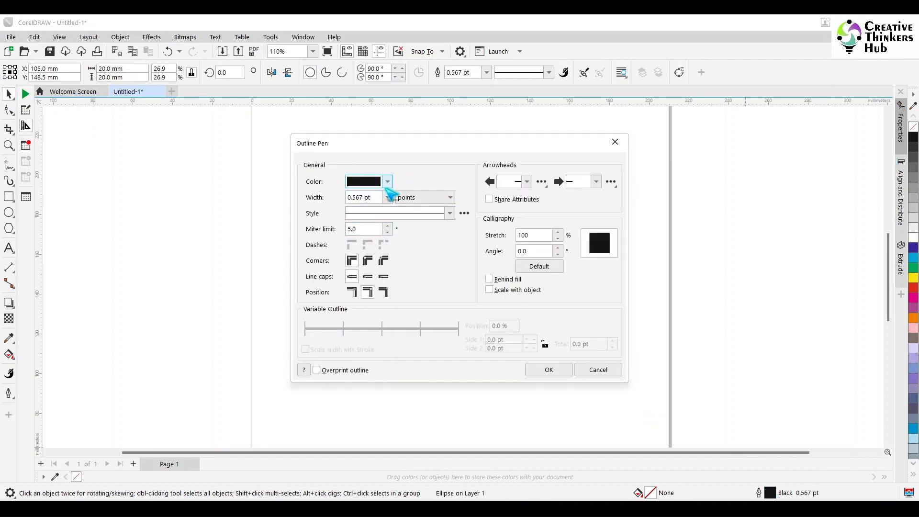
click(388, 182)
click(416, 171)
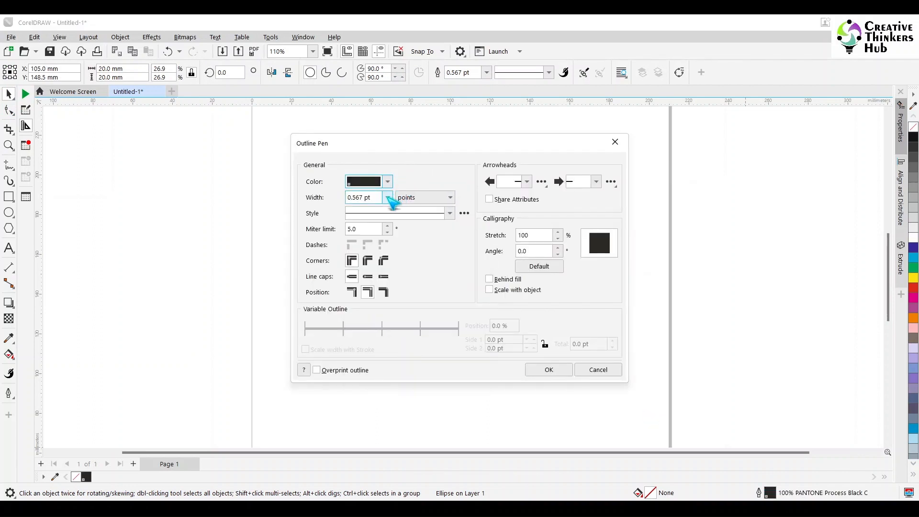
click(389, 198)
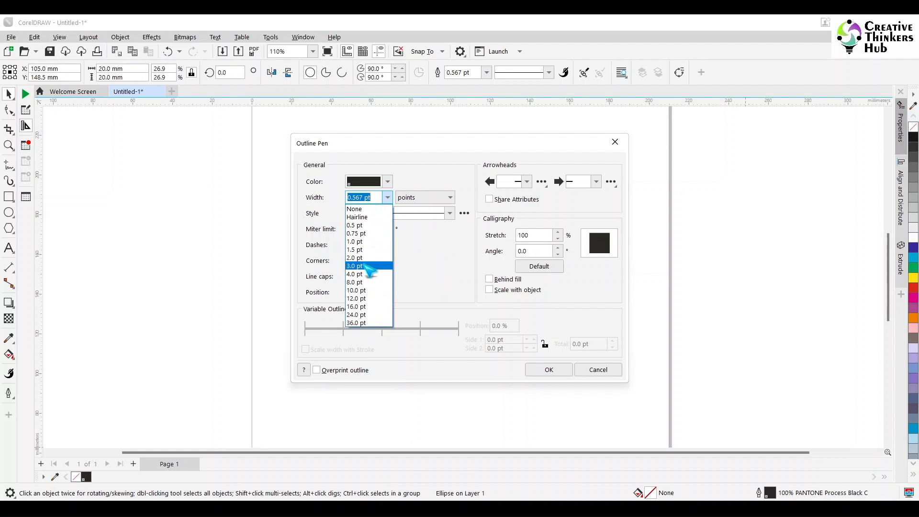
click(368, 266)
click(387, 181)
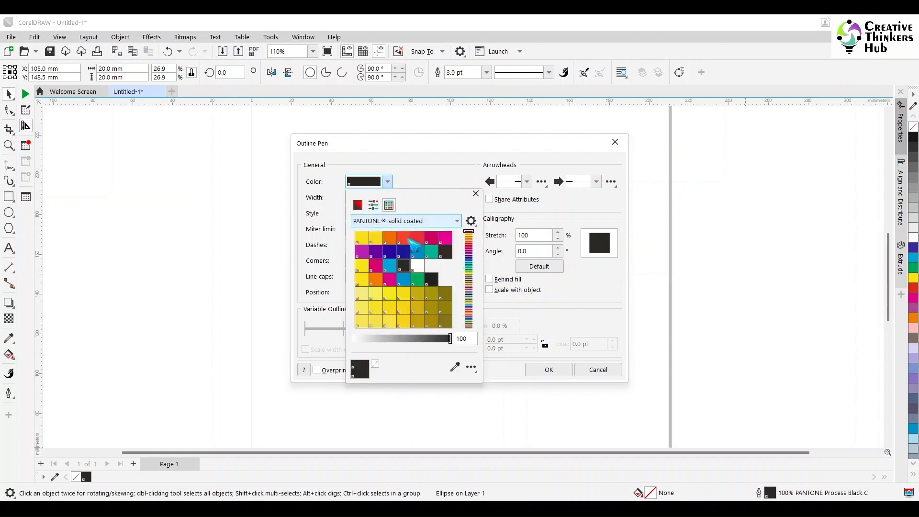
click(373, 205)
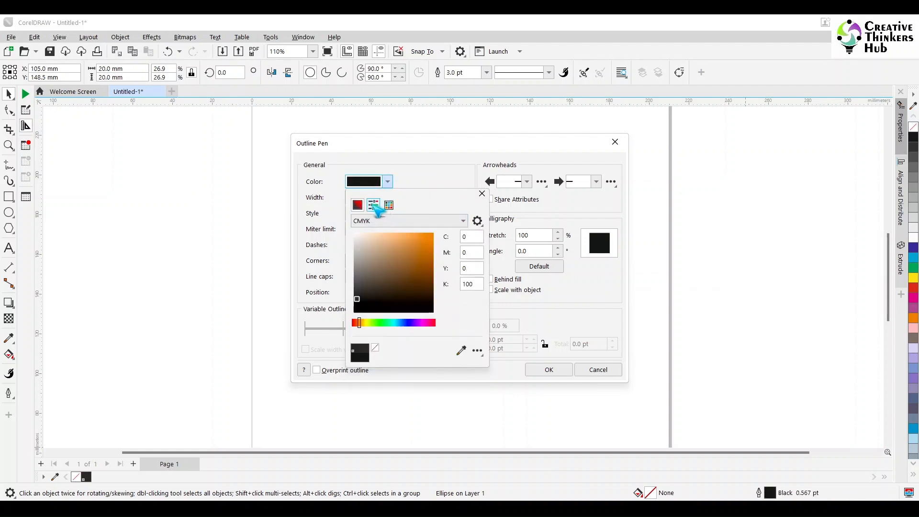
click(374, 206)
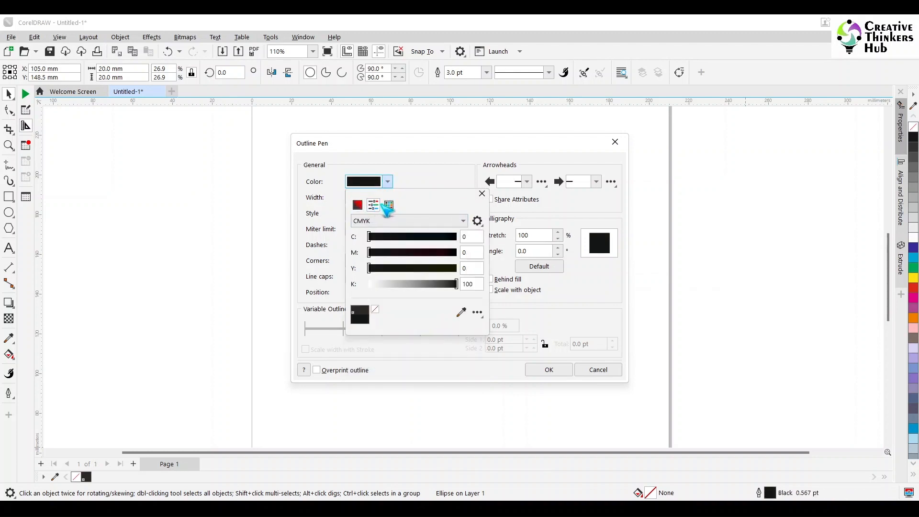
click(482, 194)
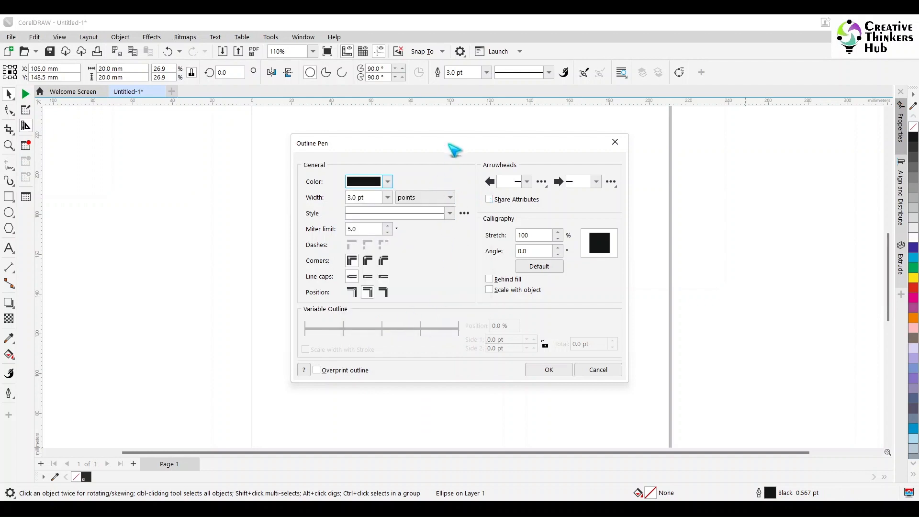
drag(454, 150, 693, 150)
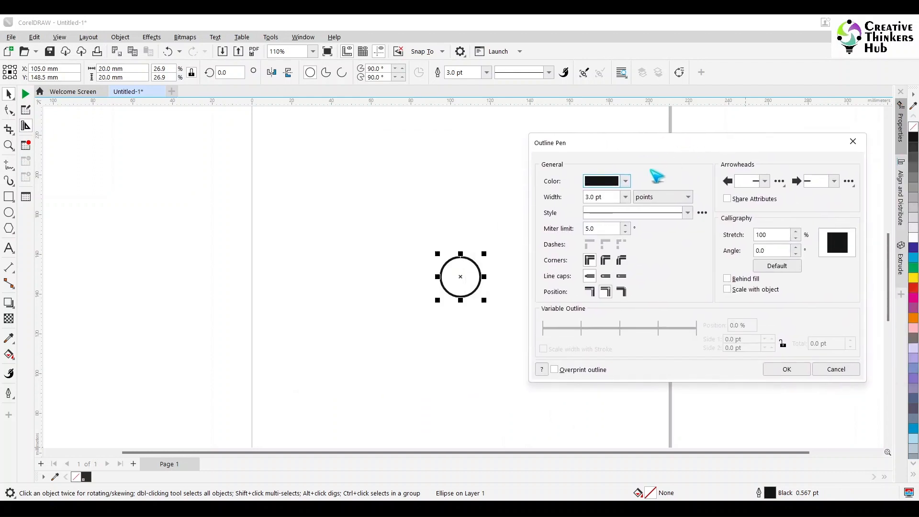
click(625, 197)
click(607, 286)
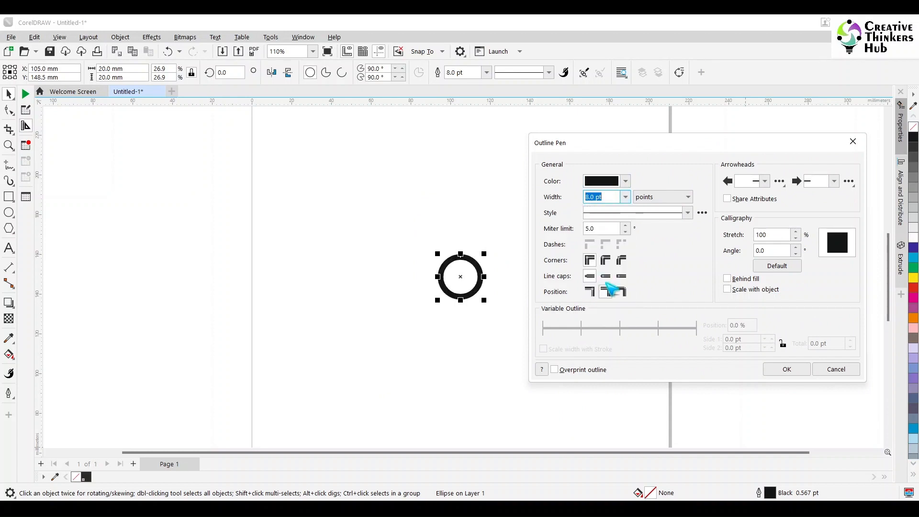
click(787, 369)
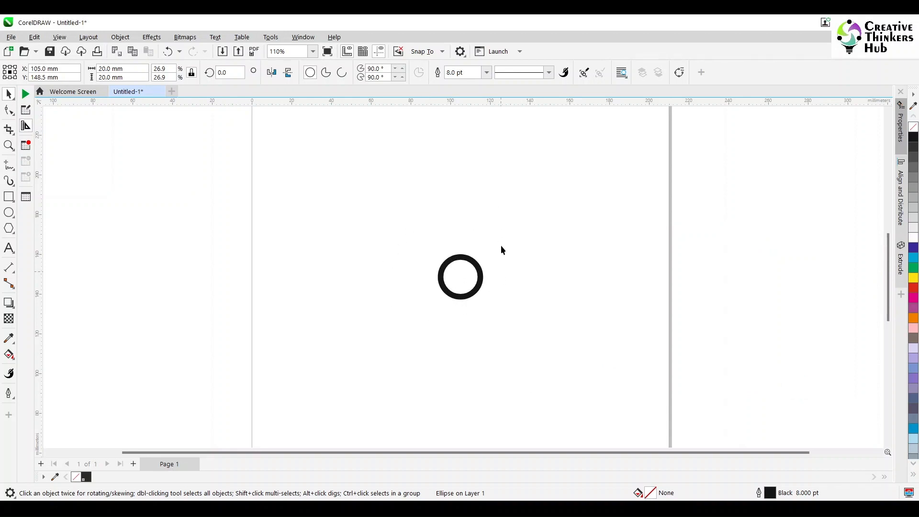
- Create a concentric copy of the circle sized 30 mm
click(485, 324)
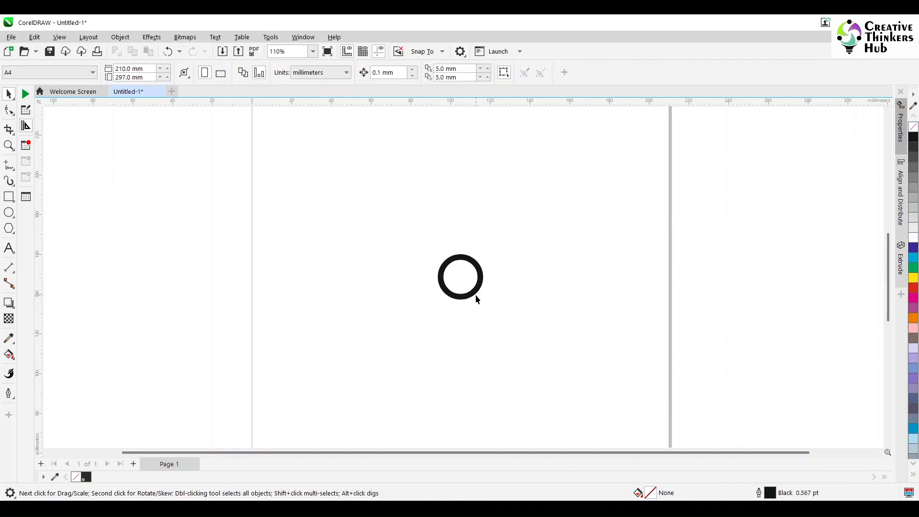
click(477, 297)
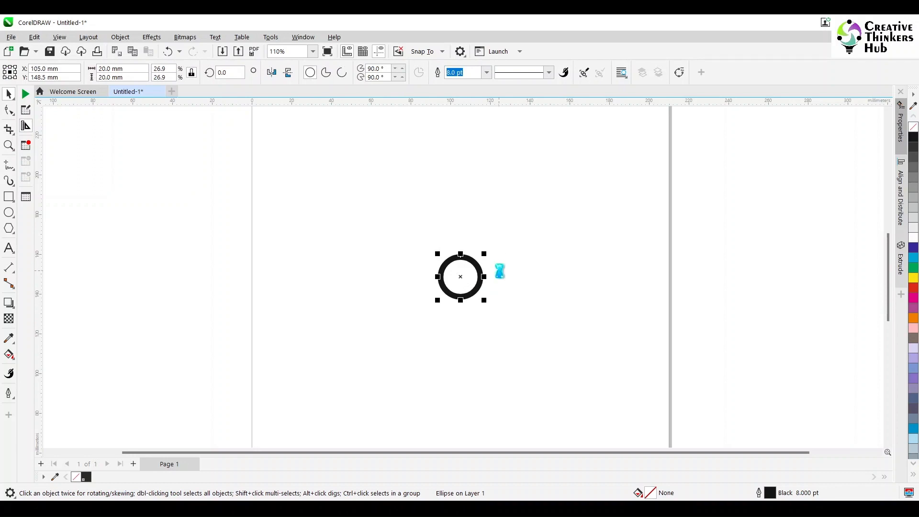
key(space)
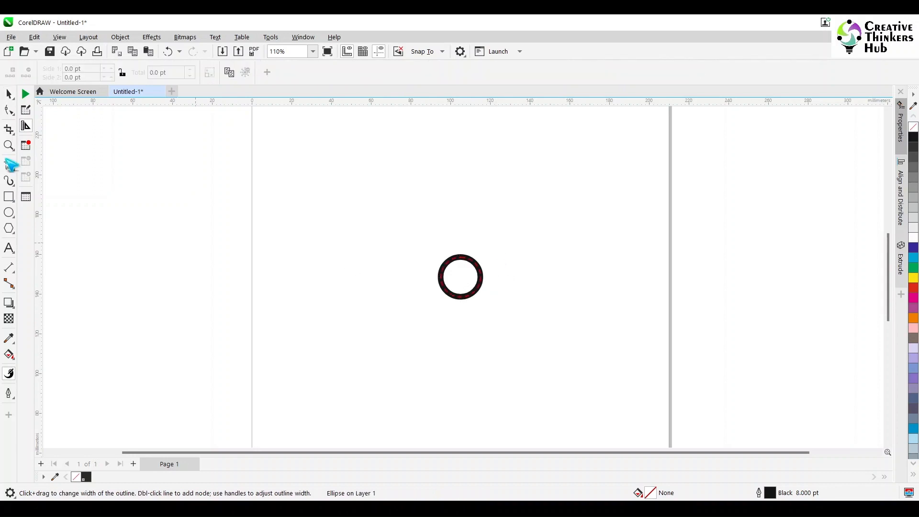
click(9, 93)
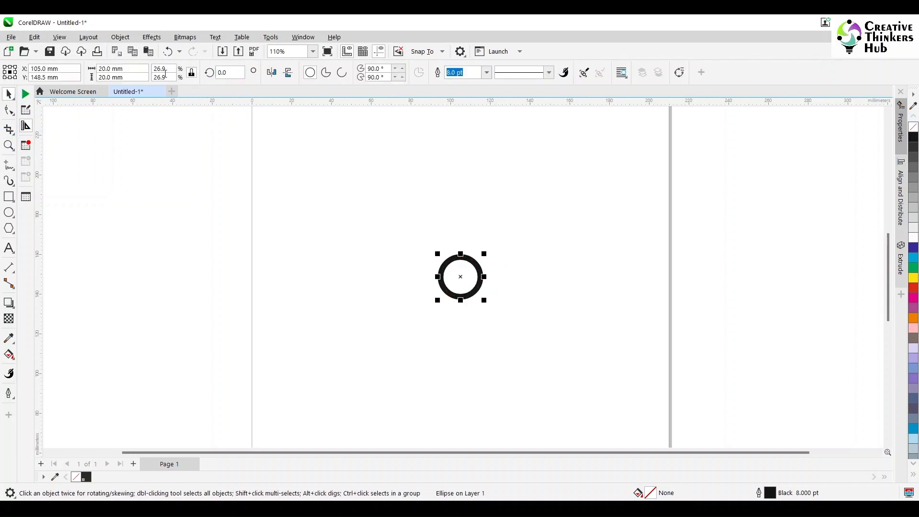
click(108, 68)
text(30)
key(Return)
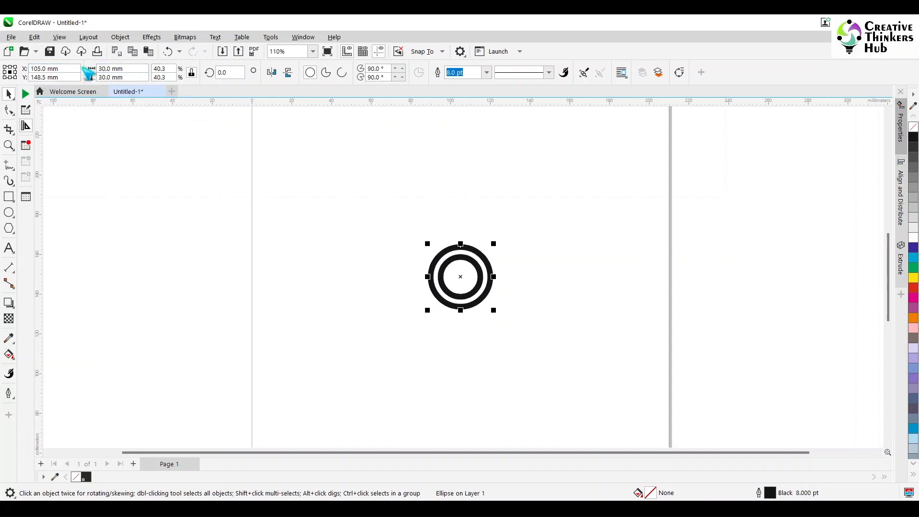
- Set the duplicate offset distances to 0 mm horizontally and vertically
click(294, 231)
drag(471, 68, 375, 70)
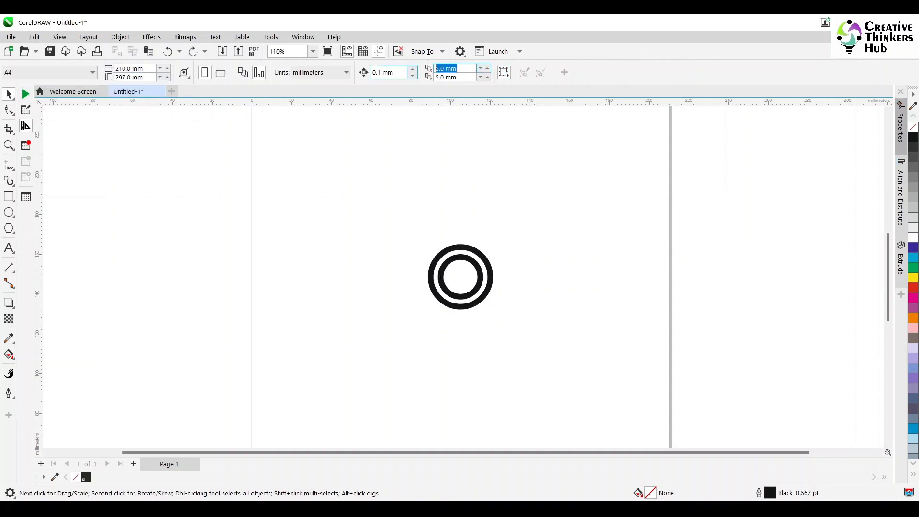
text(0)
key(Tab)
text(0)
key(Return)
- Add a 40 mm concentric circle copy and repeat the action three times to build rings up to 80 mm
click(458, 250)
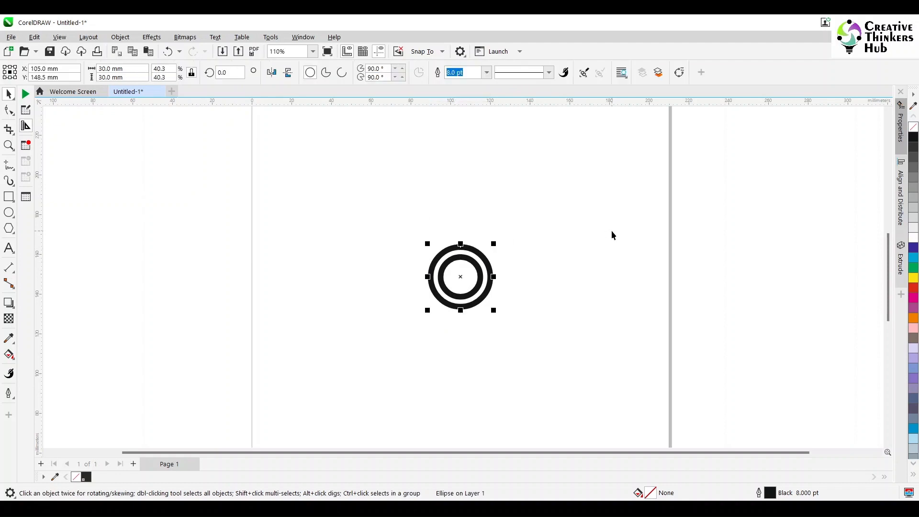
drag(129, 69, 64, 68)
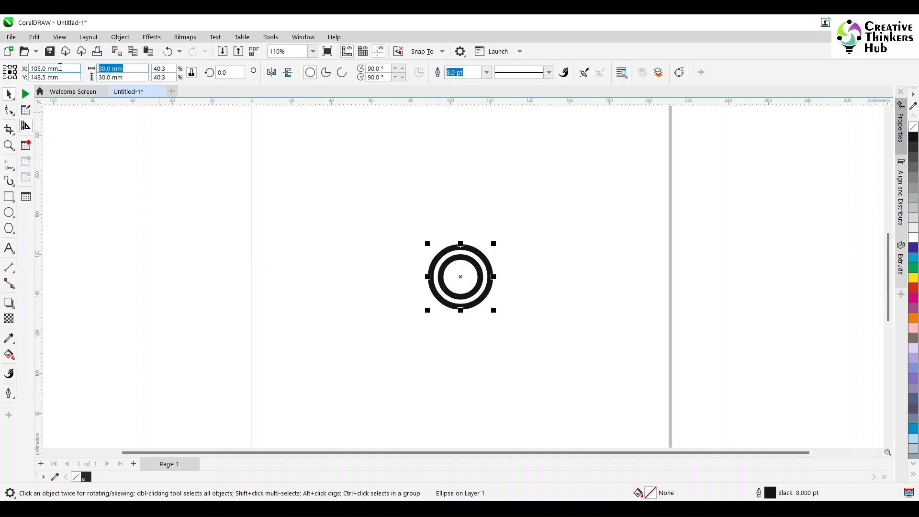
text(40)
key(Return)
key(ctrl+r)
key(ctrl+r)
key(ctrl+r)
key(ctrl+r)
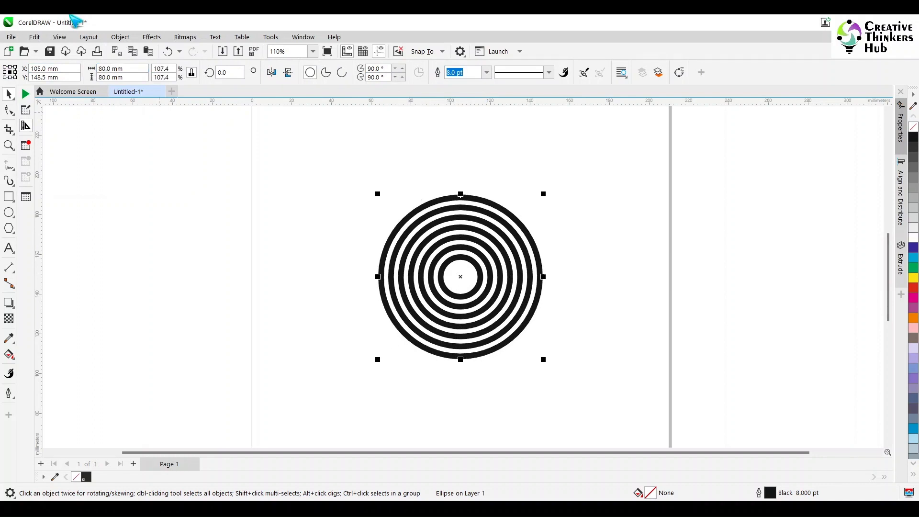
- Move the 20 mm circle to the right of the concentric rings
click(291, 193)
click(478, 289)
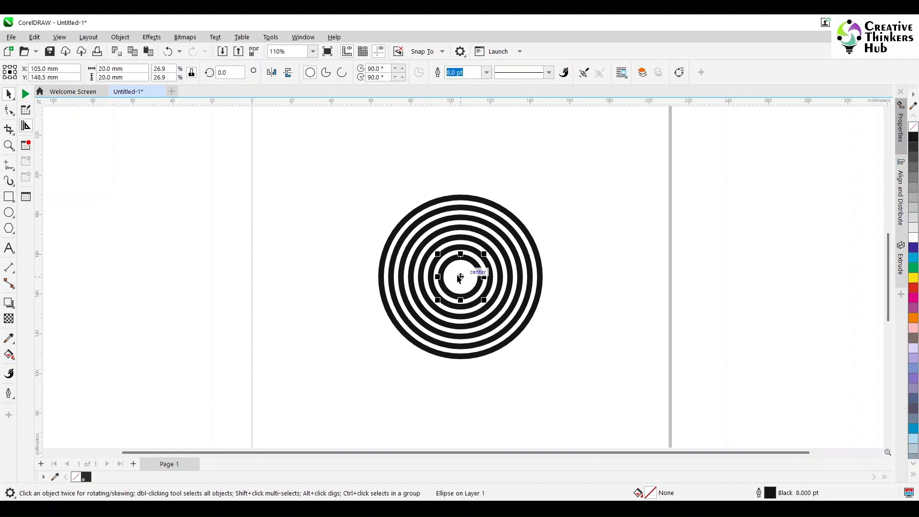
drag(461, 277, 650, 283)
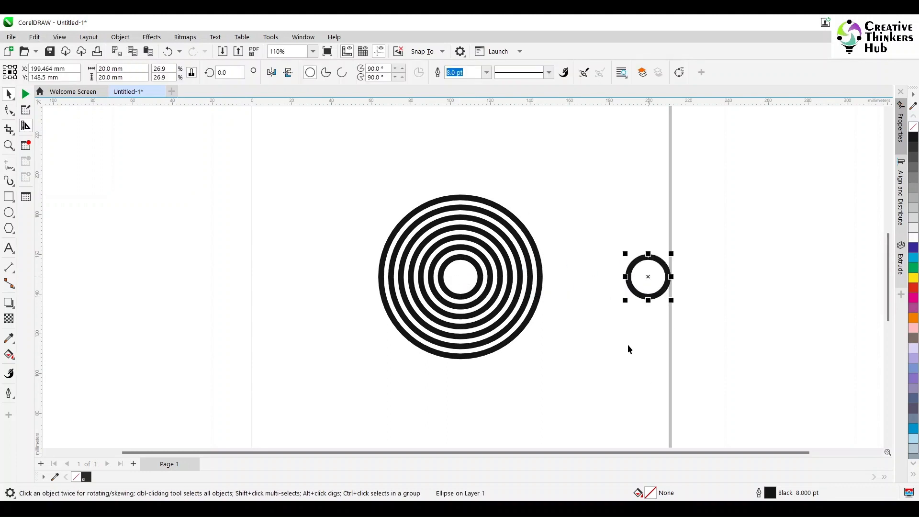
- Apply an outside Contour to the separate circle with 7 steps
click(9, 302)
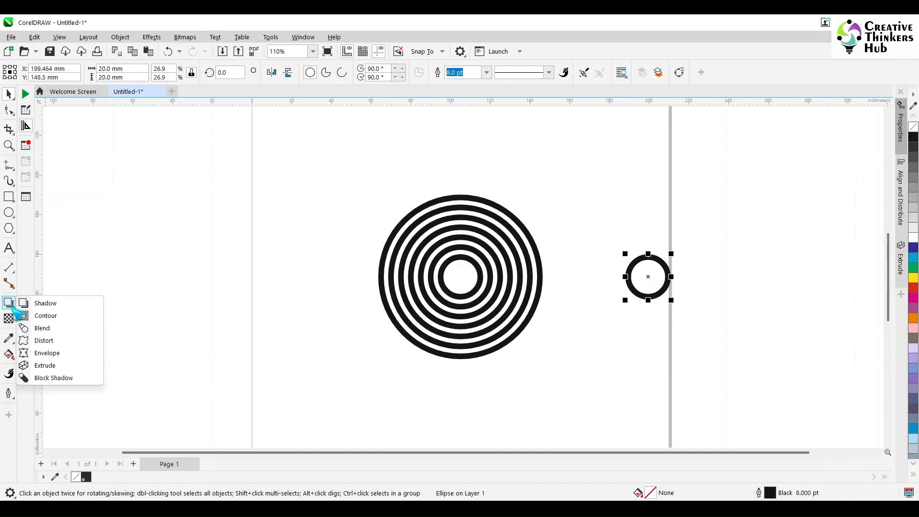
click(39, 318)
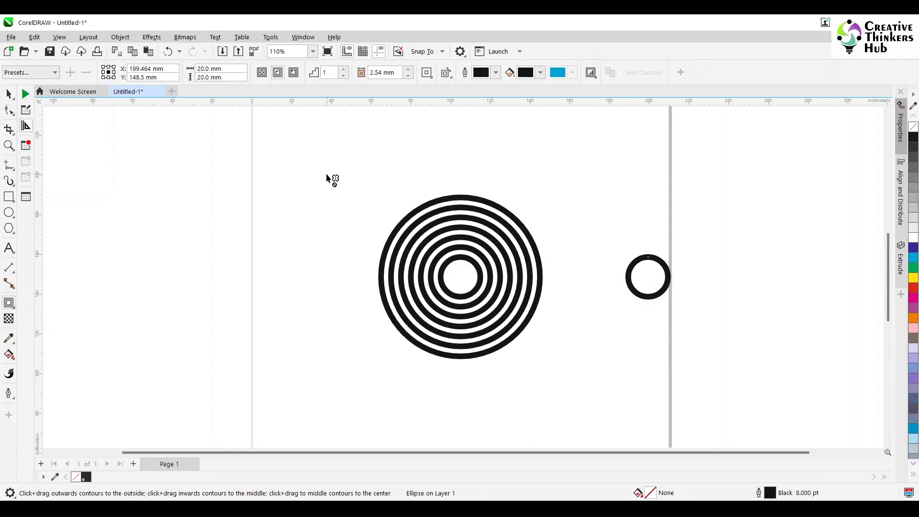
click(344, 69)
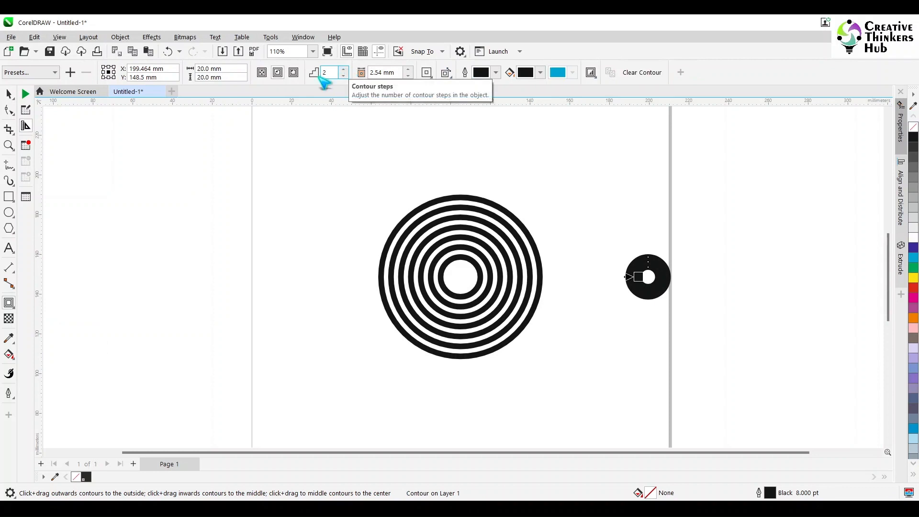
click(262, 74)
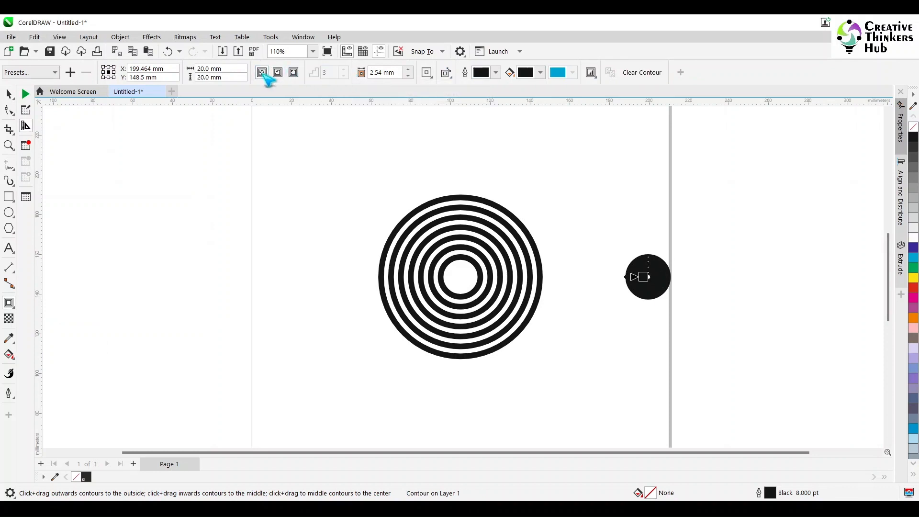
click(293, 72)
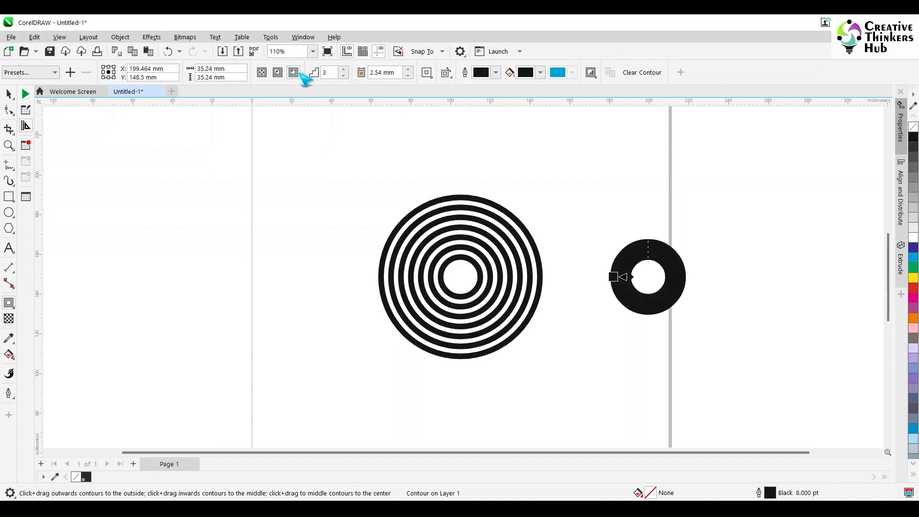
click(344, 69)
click(344, 70)
click(344, 69)
click(344, 69)
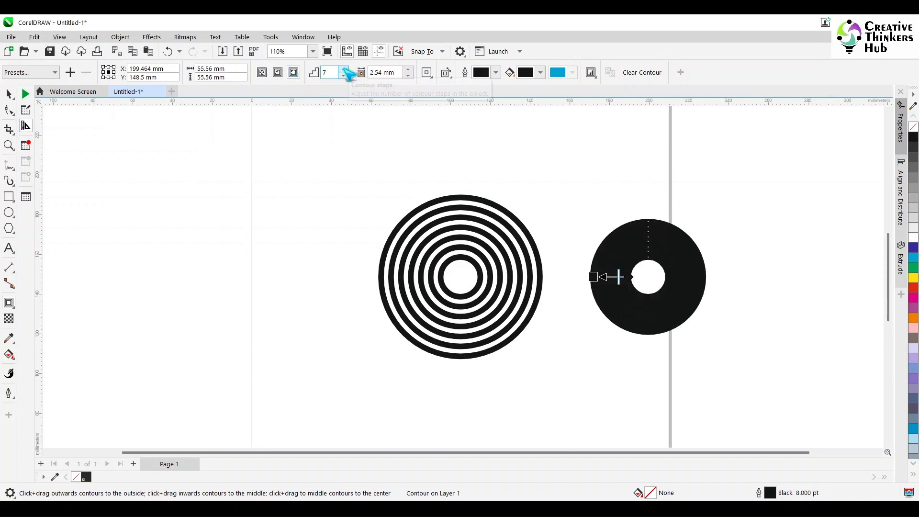
- Set the contour offset to 5 mm
click(385, 72)
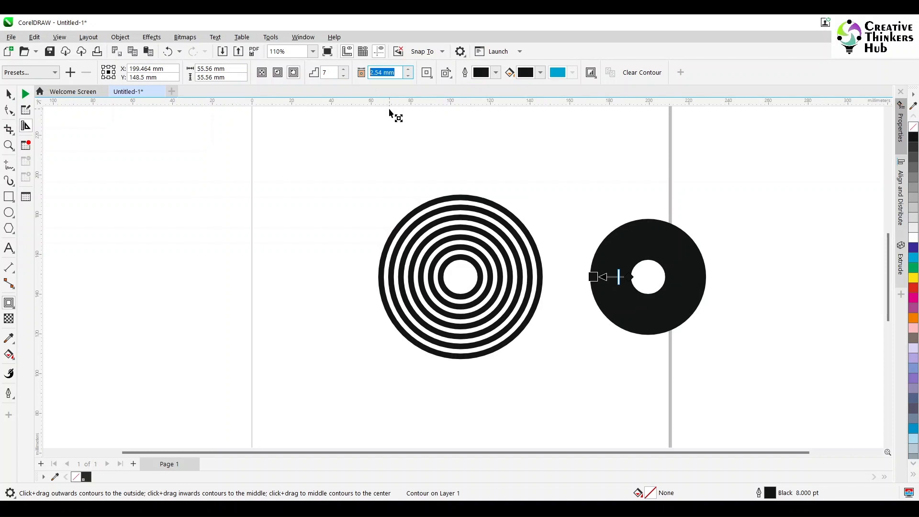
text(5)
key(Return)
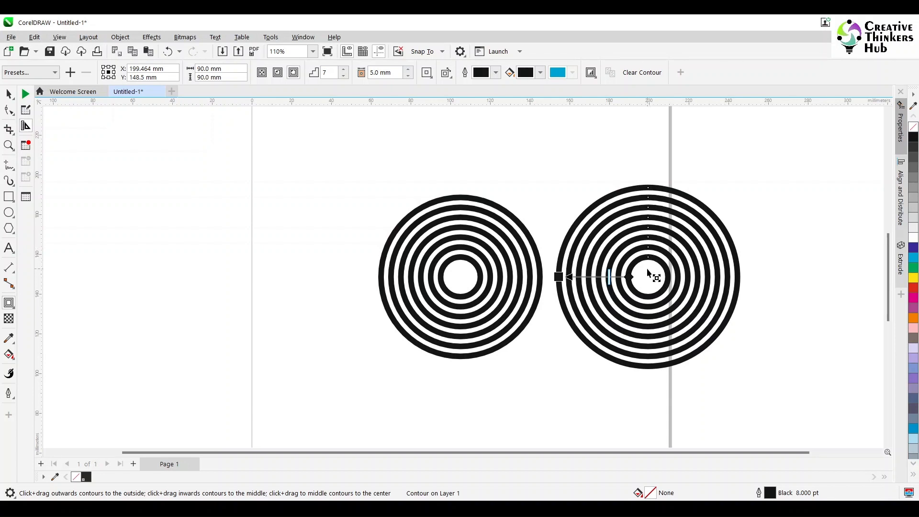
- Set the contour steps to 6
click(343, 76)
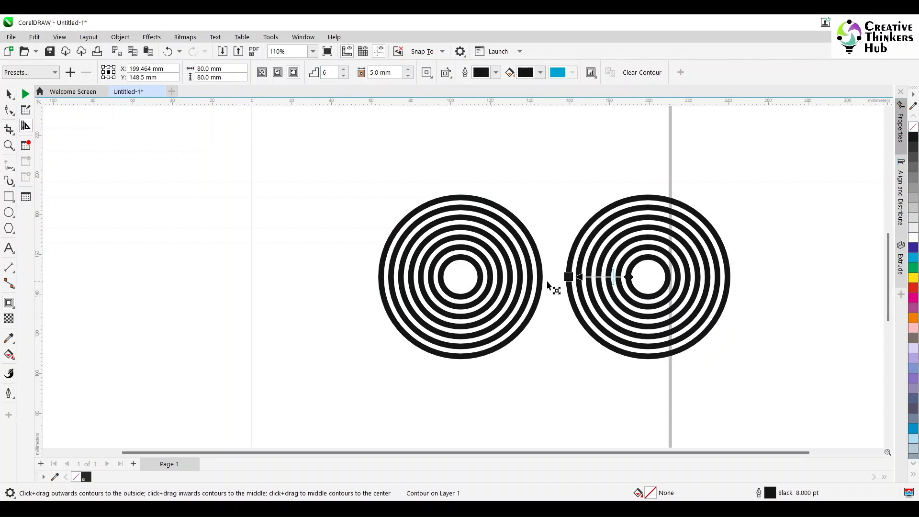
click(9, 94)
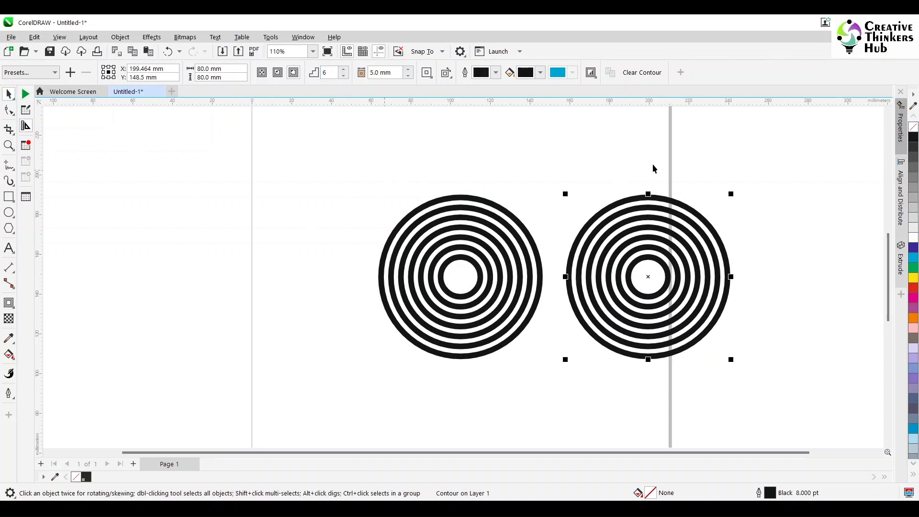
click(506, 232)
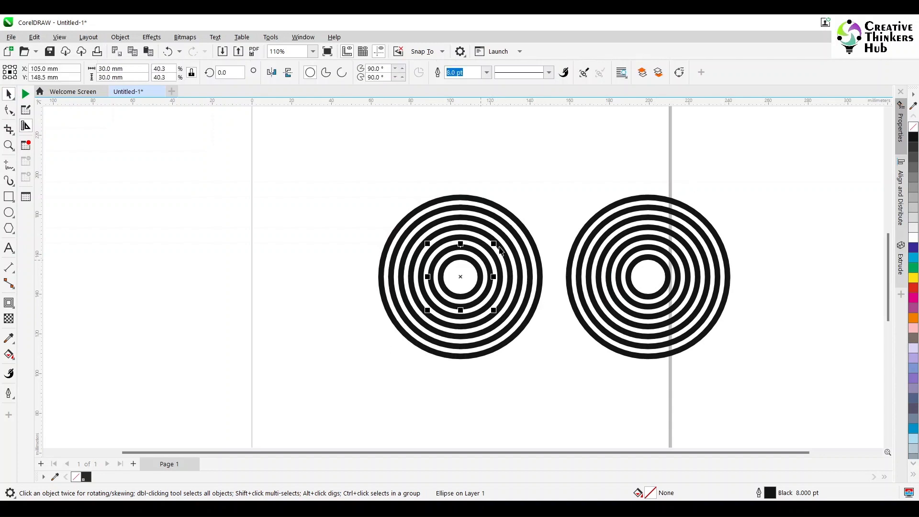
- Break the right contour apart from its original circle and ungroup the resulting rings
click(648, 215)
click(649, 209)
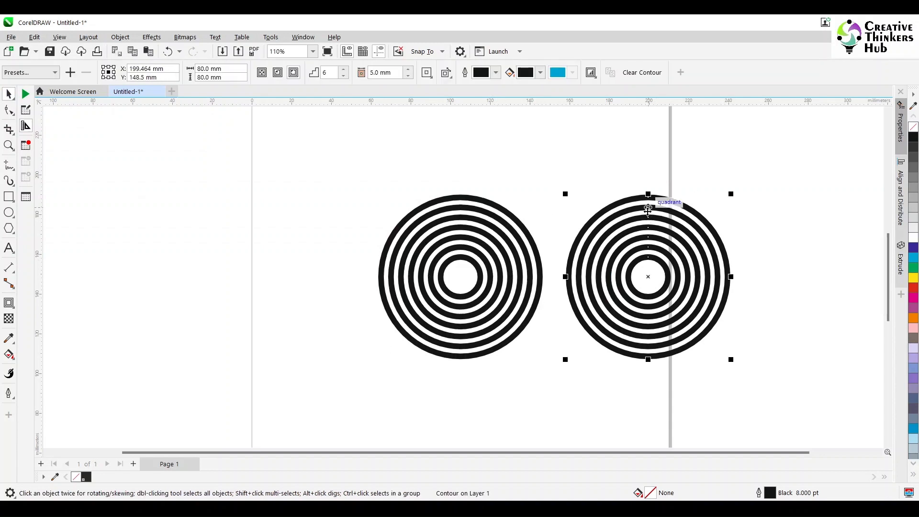
right_click(649, 210)
click(673, 222)
click(672, 209)
click(683, 181)
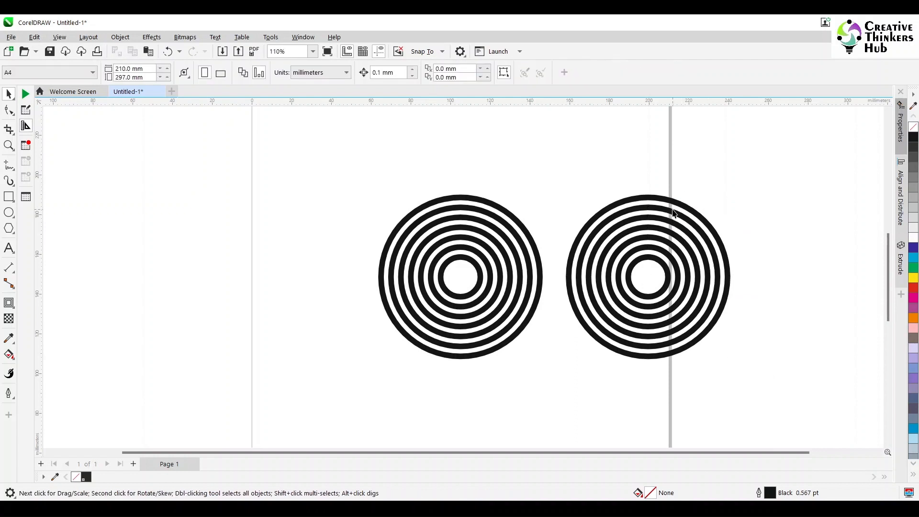
click(672, 212)
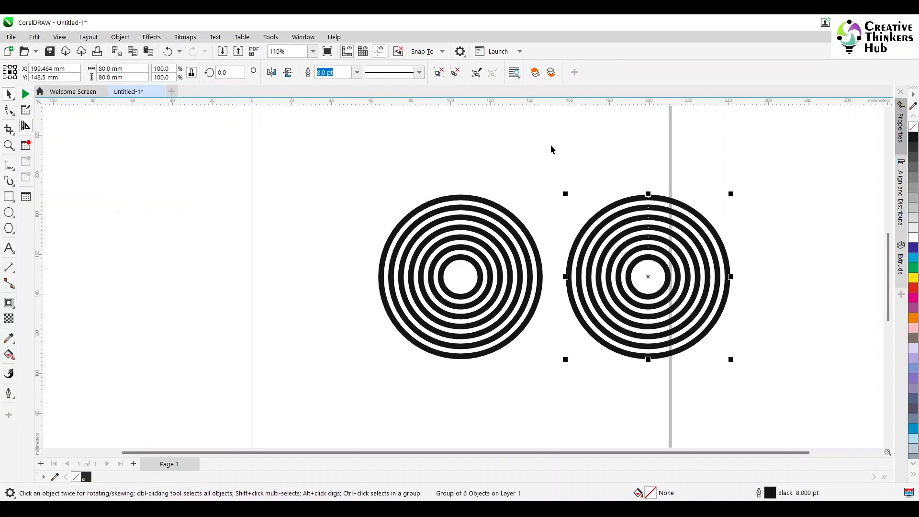
key(ctrl+u)
click(602, 190)
drag(646, 208, 725, 149)
key(ctrl+z)
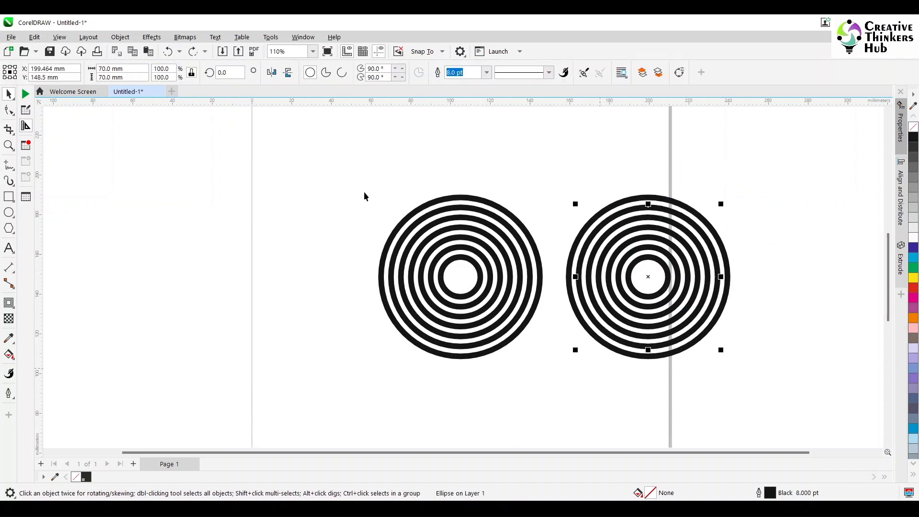
- Select all seven rings of the right target and fill them with gray
click(562, 380)
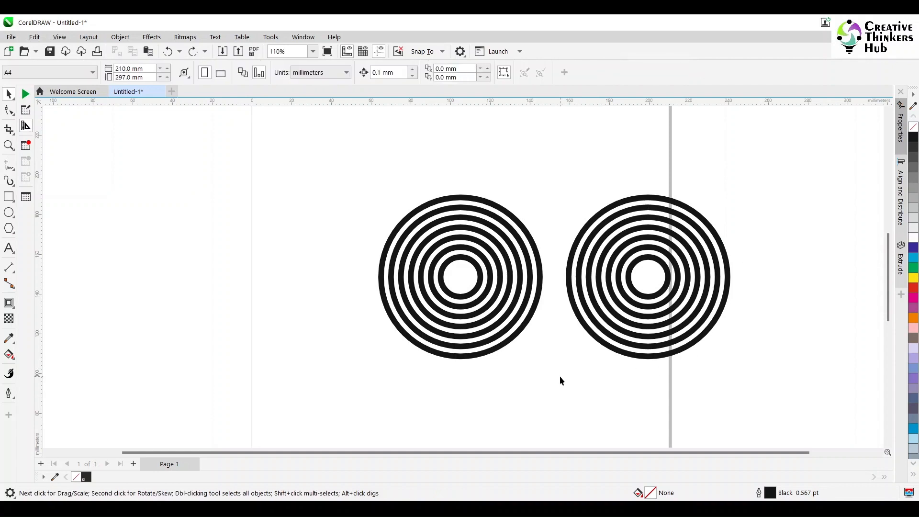
drag(560, 377, 745, 182)
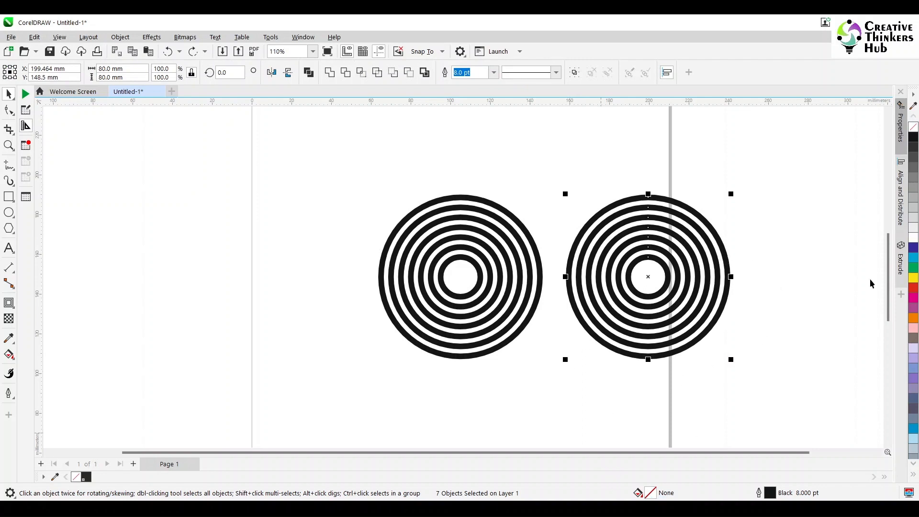
click(914, 193)
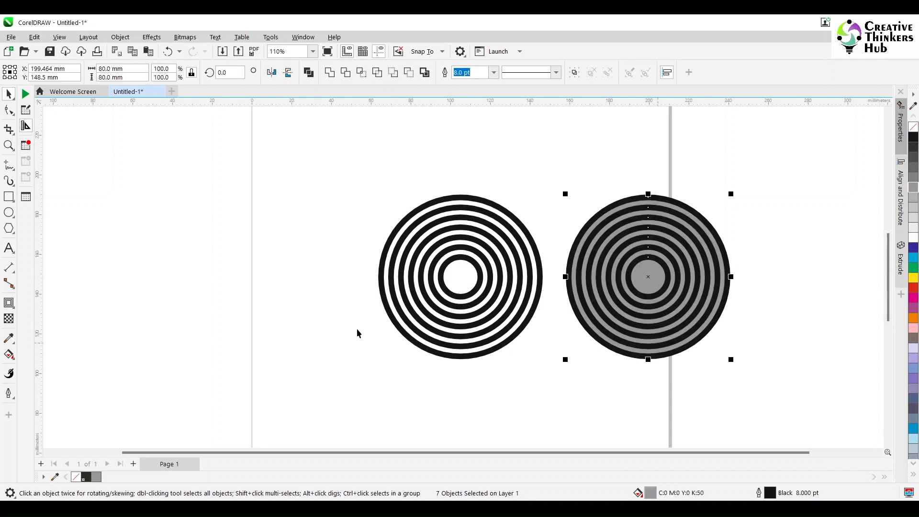
click(495, 367)
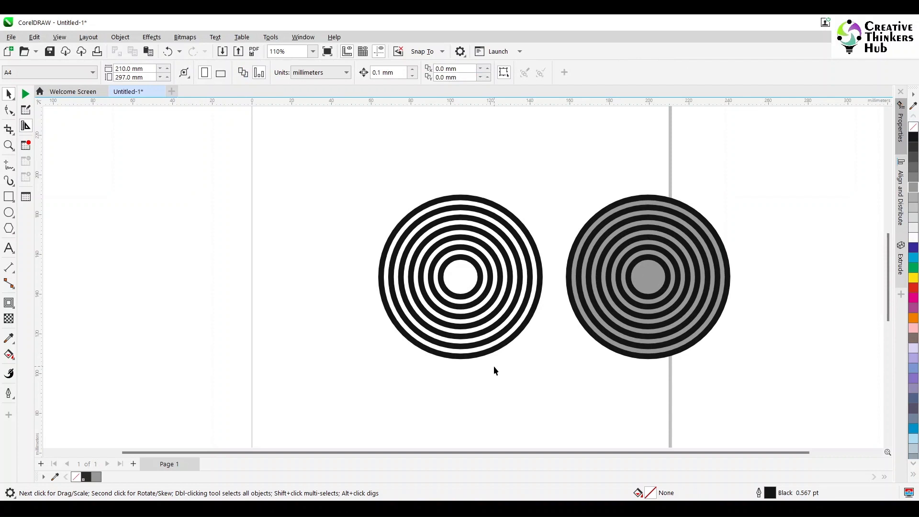
- Move the gray-filled target further to the right
drag(760, 183, 556, 400)
drag(664, 295, 802, 286)
click(632, 360)
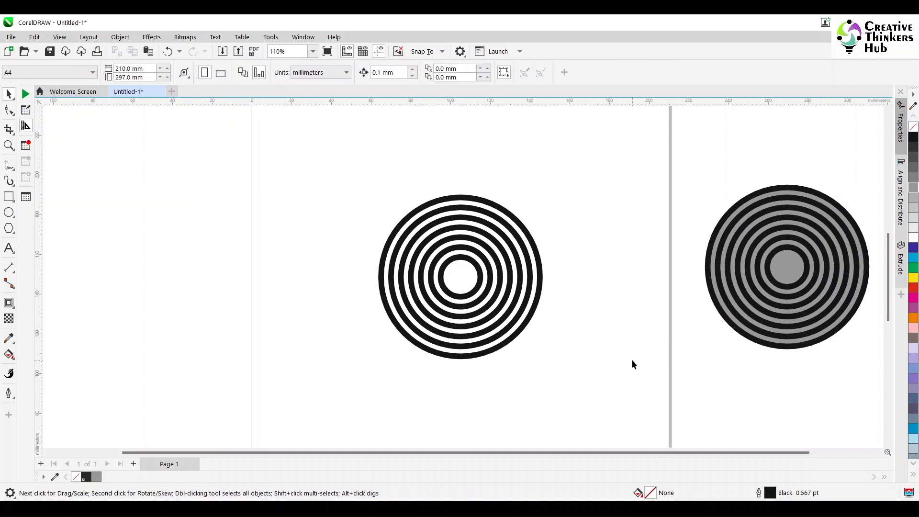
- Draw a vertical 2-point line about 122 mm long through the center of the left target
click(8, 164)
click(8, 181)
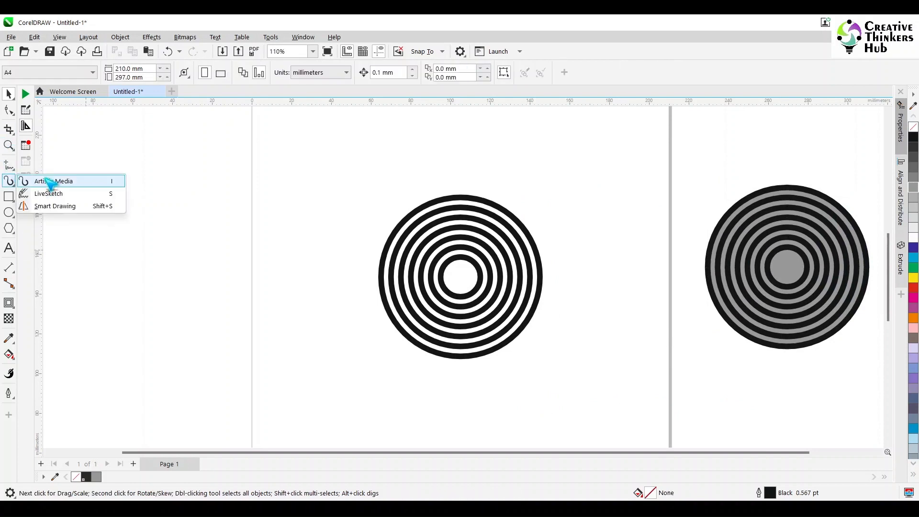
click(50, 181)
click(8, 164)
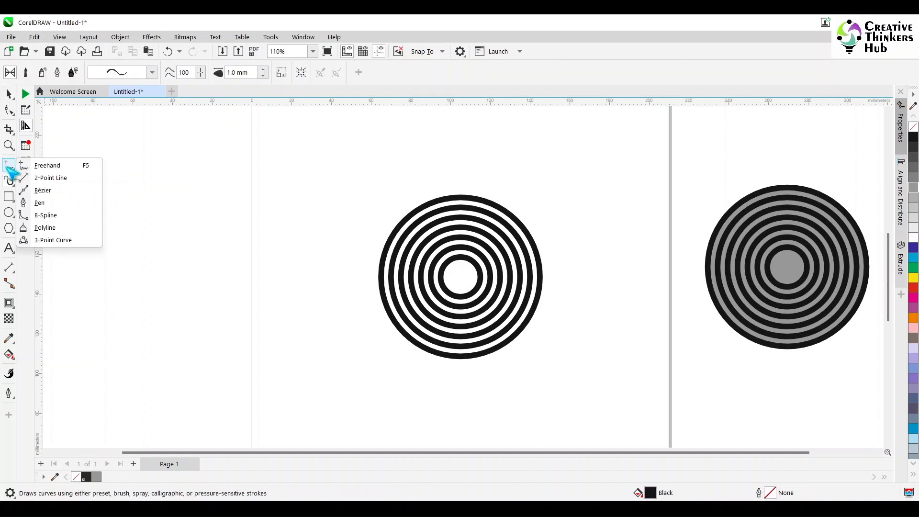
click(48, 178)
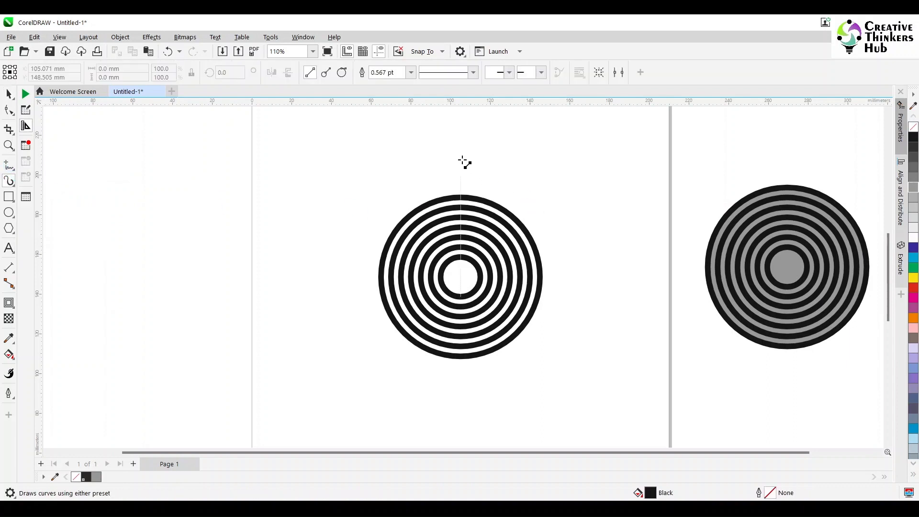
drag(461, 160, 454, 402)
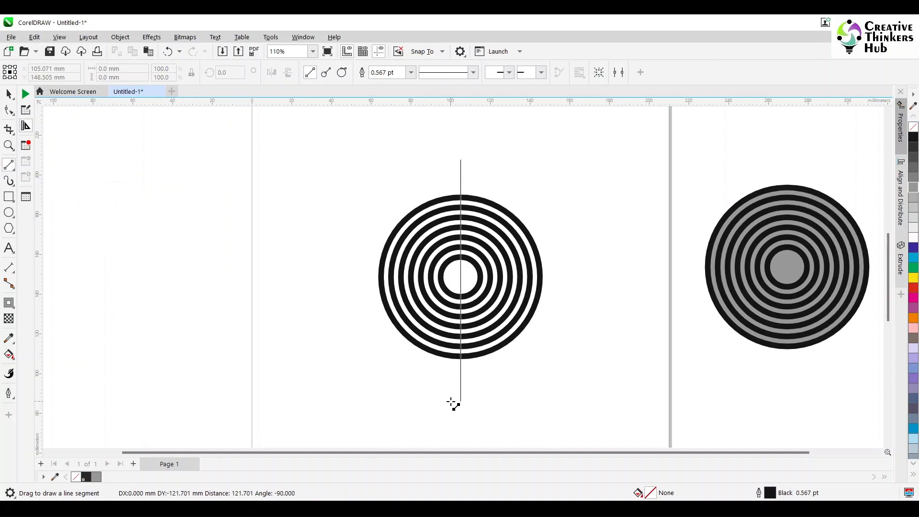
- Add a horizontal copy of the line rotated 90° to form a crosshair over the left target
key(space)
shift+click(482, 283)
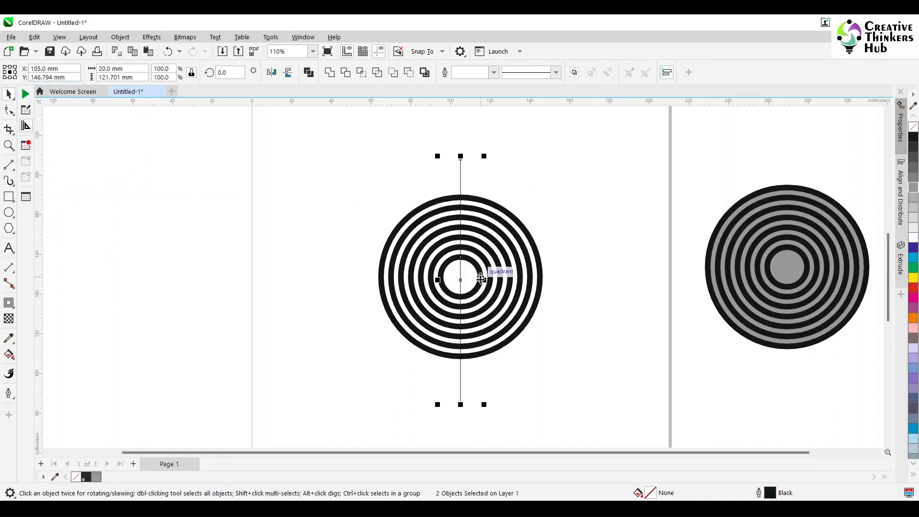
key(Escape)
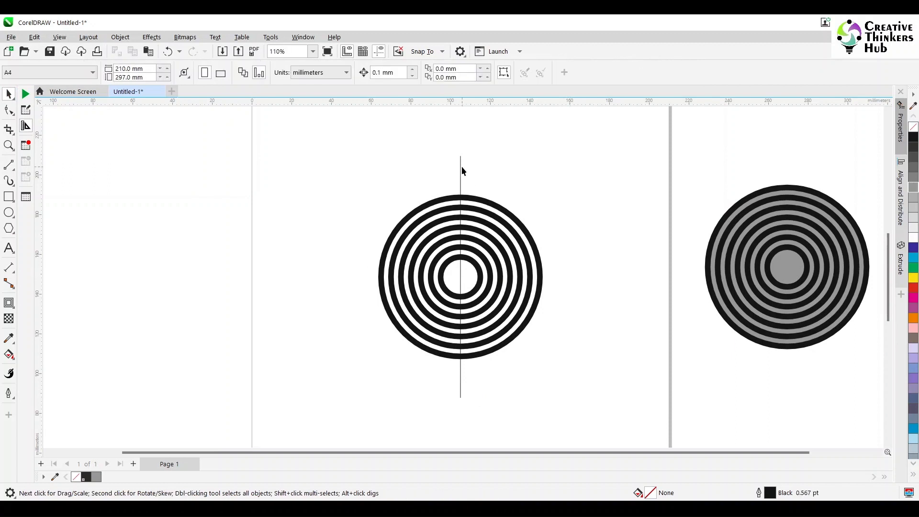
click(461, 173)
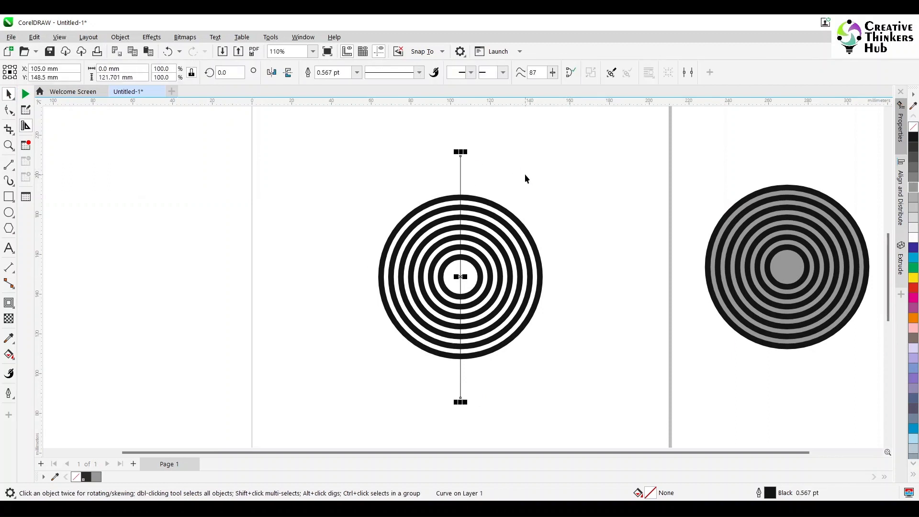
click(228, 73)
key(Return)
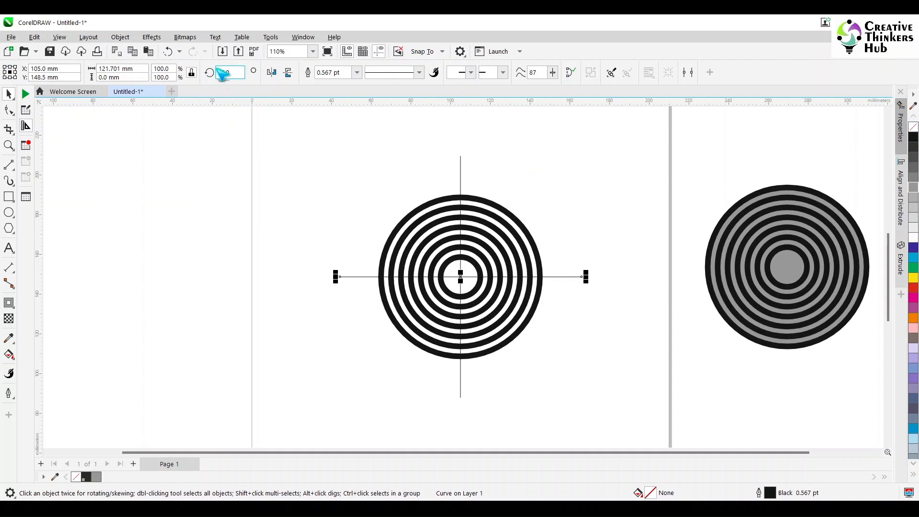
click(583, 225)
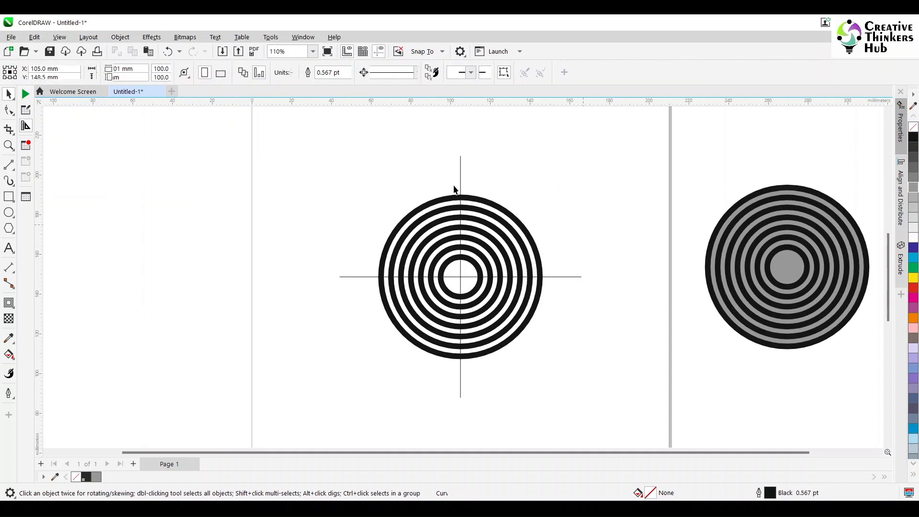
- Try deleting the rings' upper-left quarter segments with Virtual Segment Delete
click(12, 133)
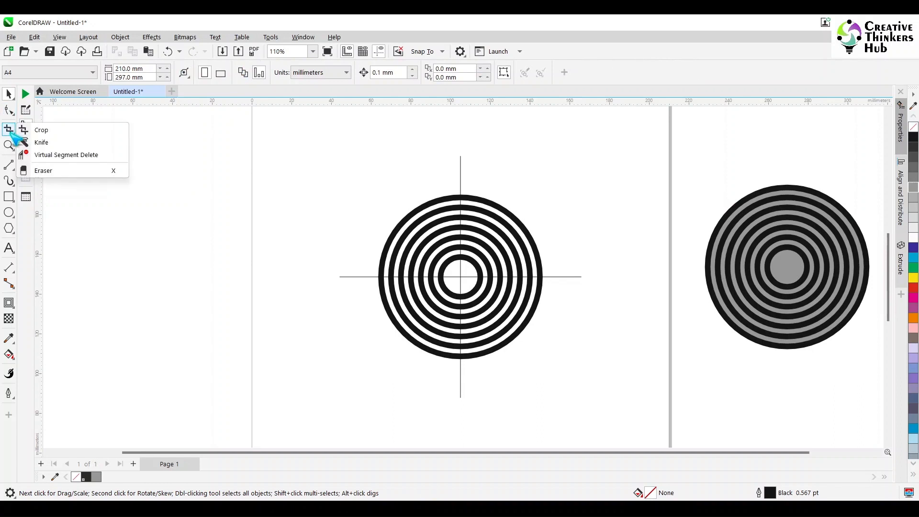
click(48, 155)
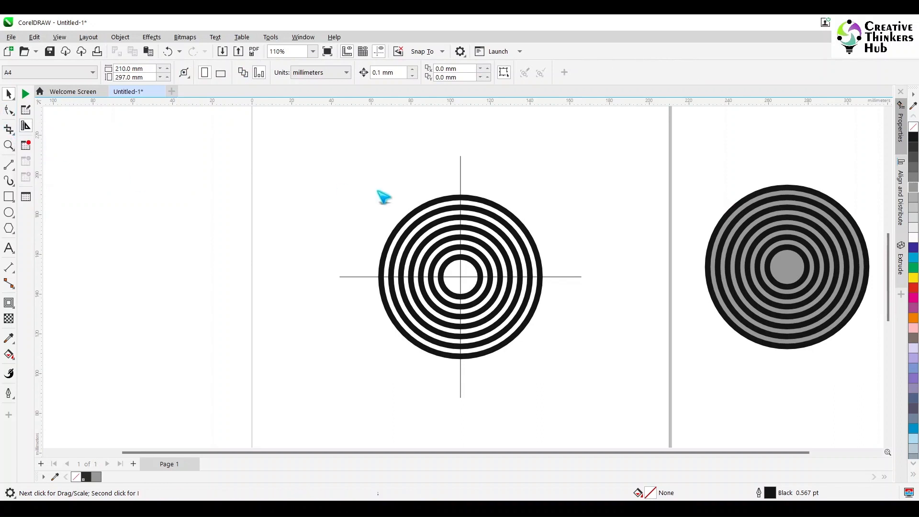
click(406, 216)
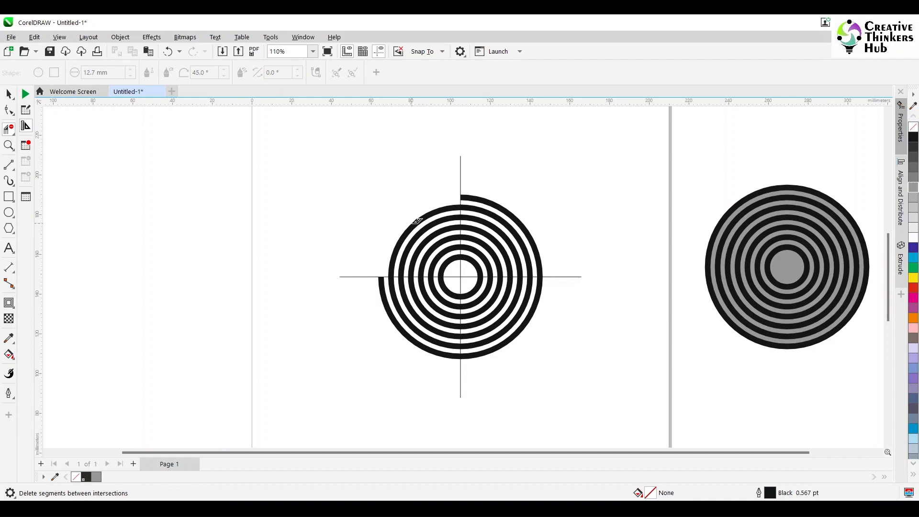
click(420, 219)
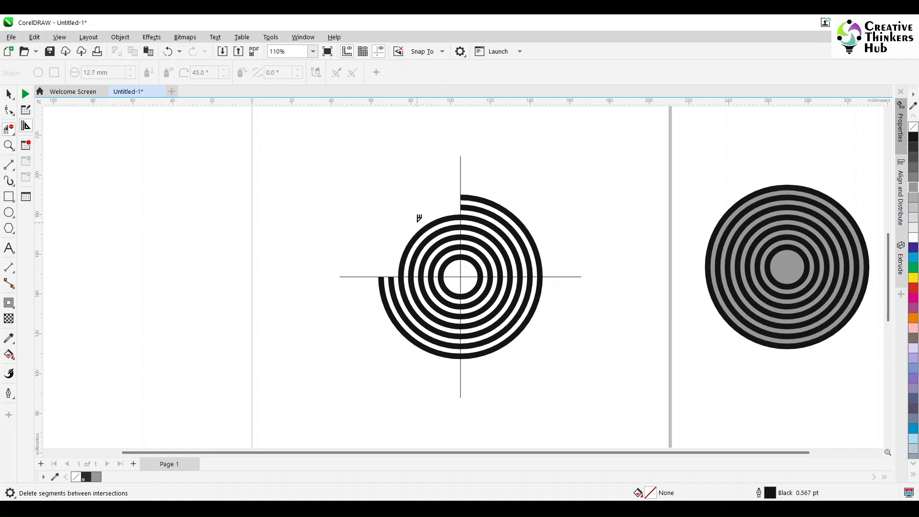
click(428, 224)
click(433, 232)
click(438, 240)
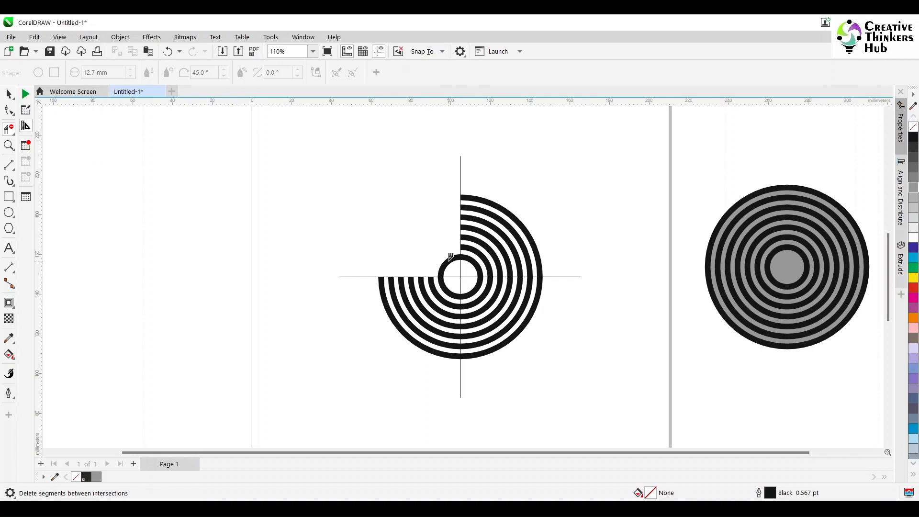
click(450, 258)
- Undo the segment deletions
key(space)
click(479, 205)
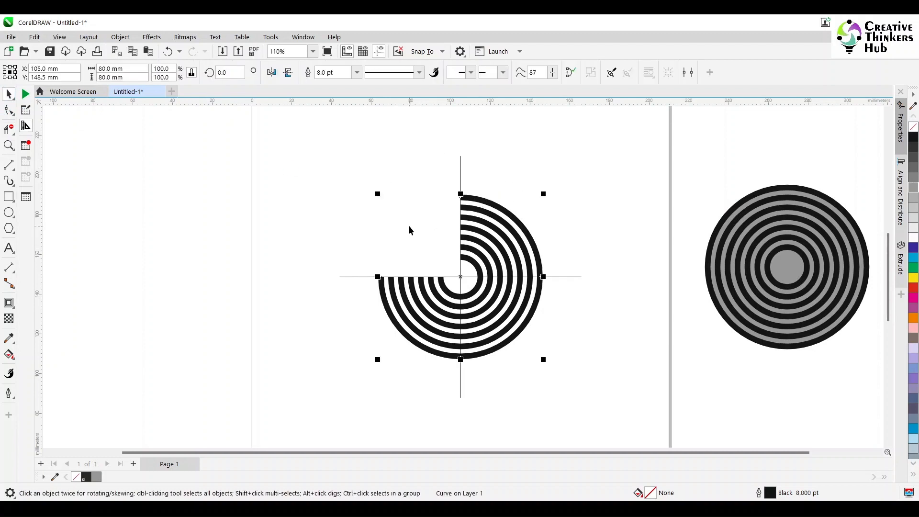
key(ctrl+z)
key(ctrl+z)
key(ctrl+z)
key(ctrl+z)
key(ctrl+z)
key(ctrl+z)
key(ctrl+z)
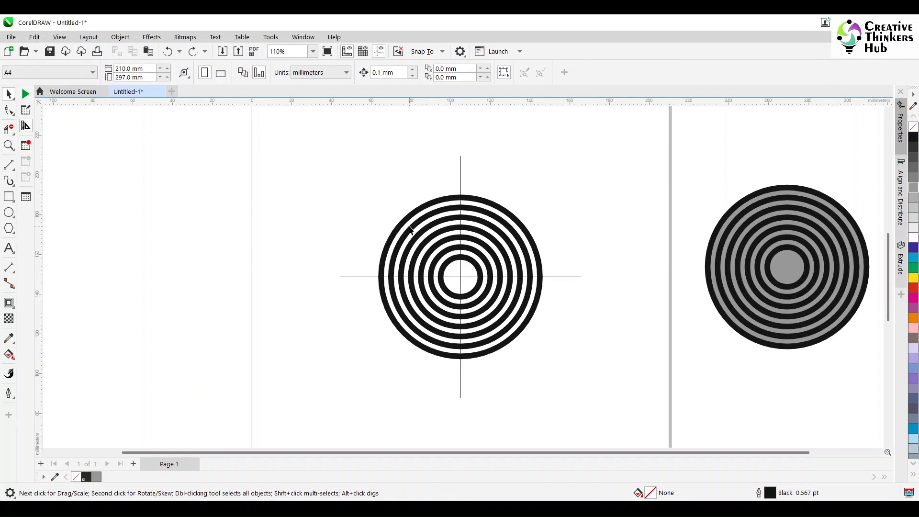
- Convert the outer 80 mm ring into an arc and set its starting angle to 270°
click(498, 221)
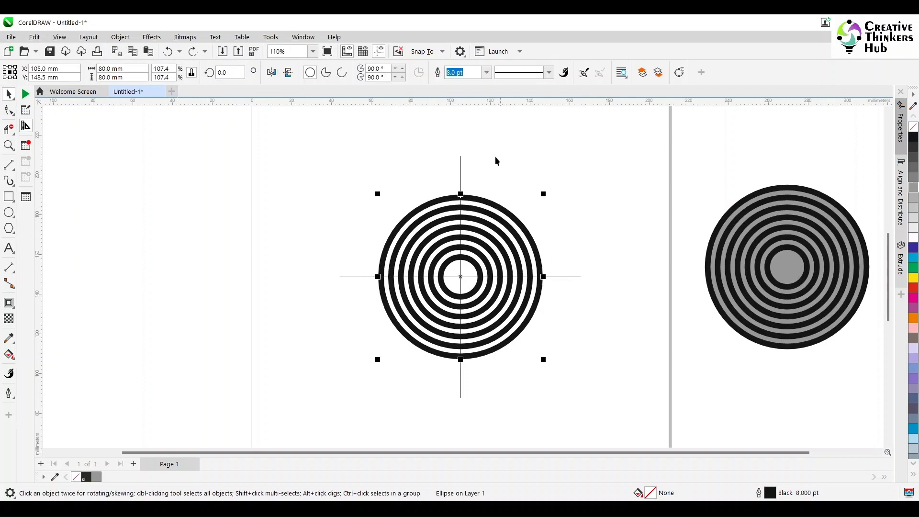
click(342, 72)
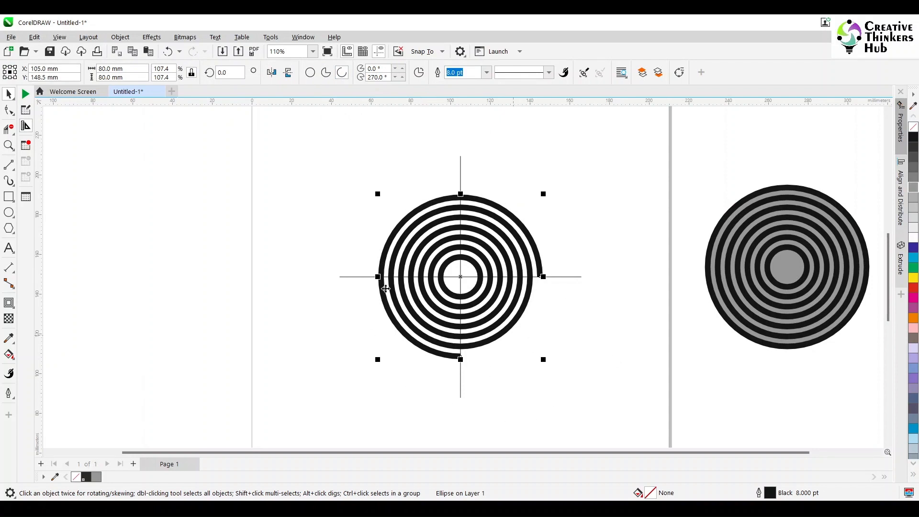
click(376, 69)
text(270)
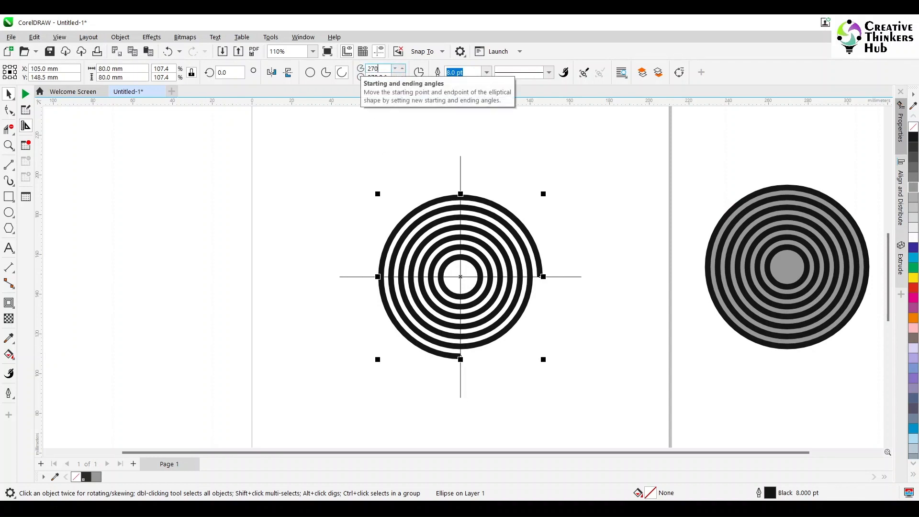
key(Tab)
key(Return)
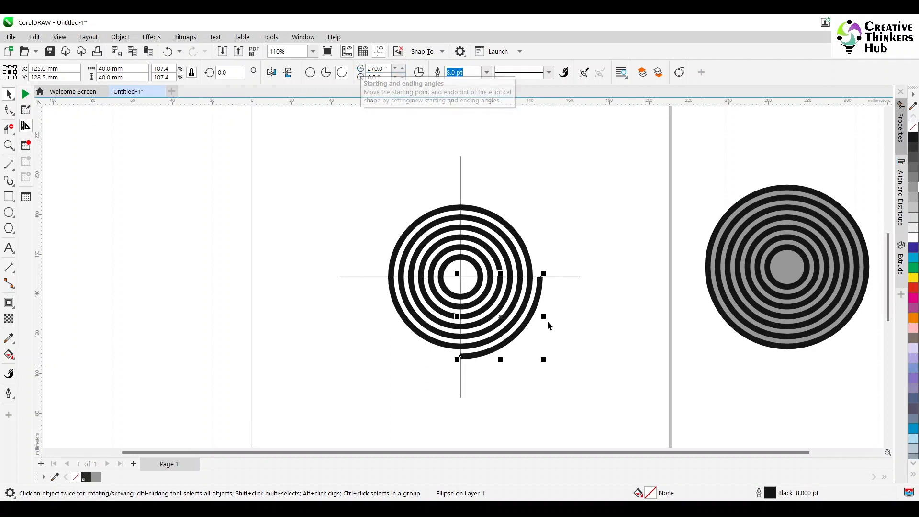
- Convert the remaining rings into arcs with a starting angle of 270°
click(535, 323)
click(531, 316)
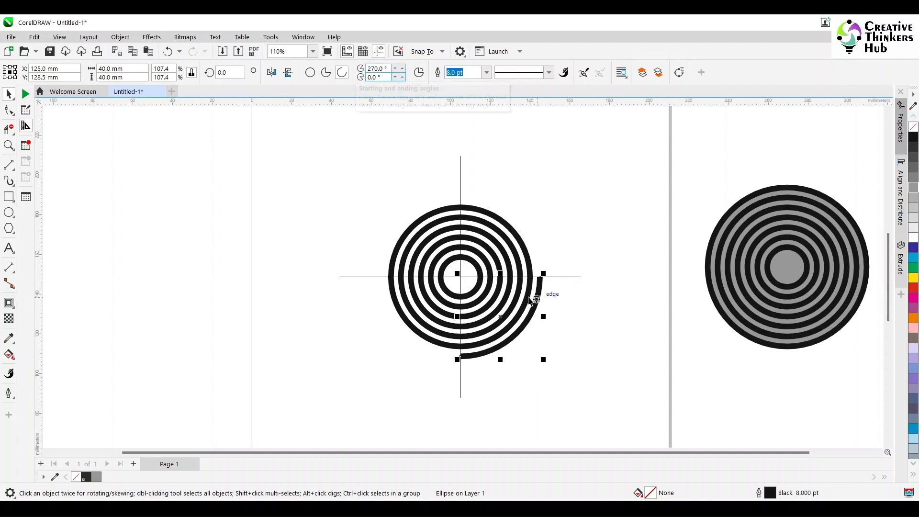
click(531, 299)
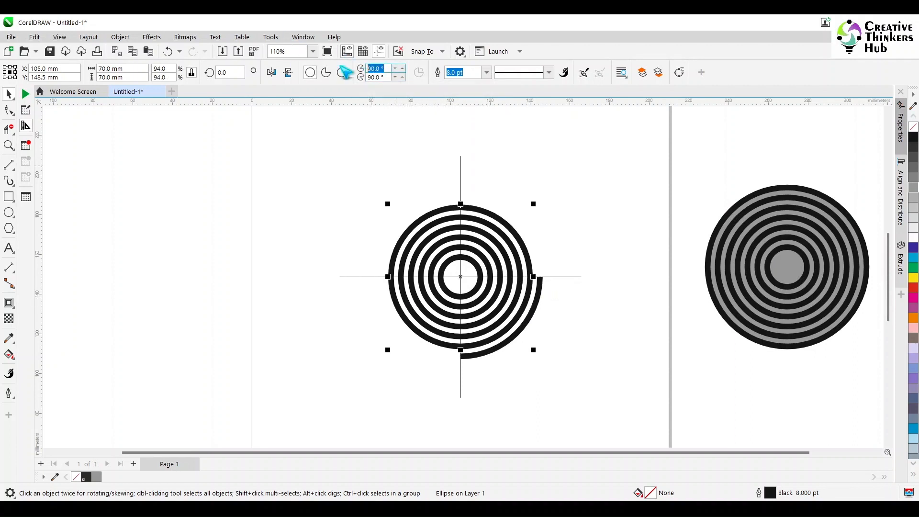
text(27)
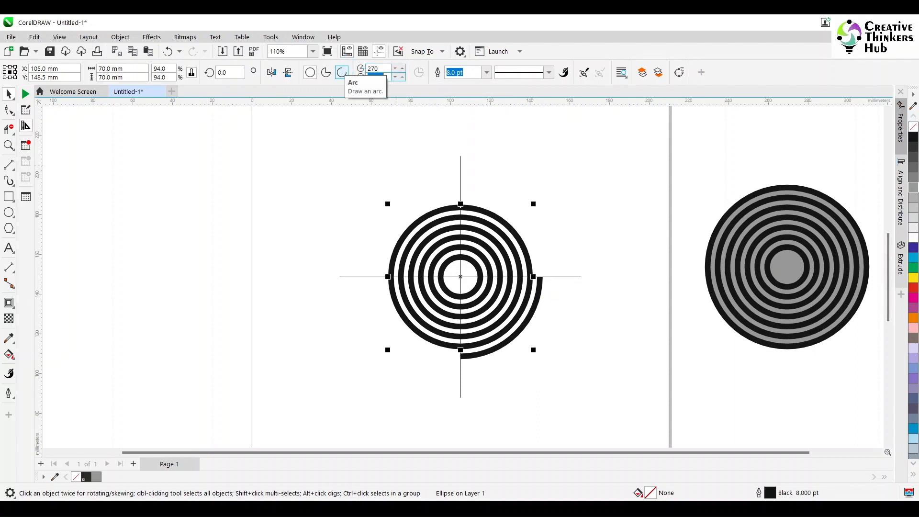
text(0)
click(342, 72)
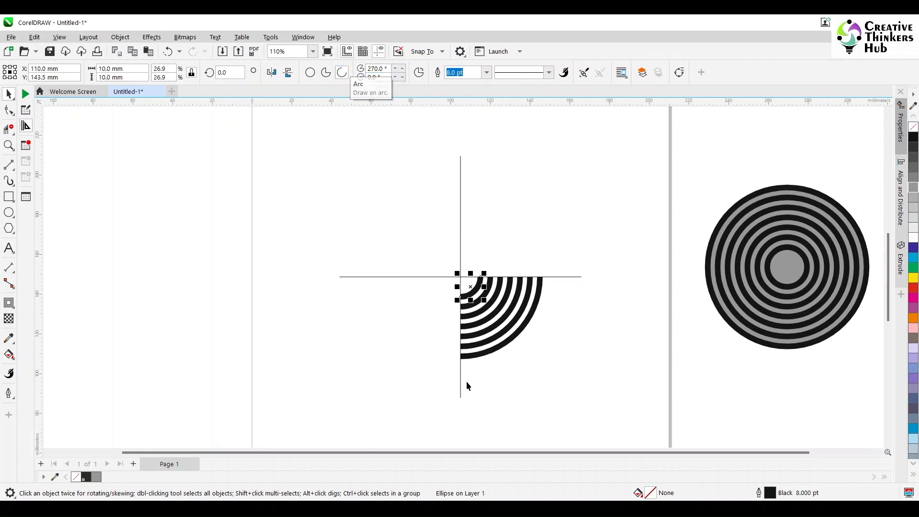
- Delete the vertical and horizontal crosshair lines
click(460, 380)
key(Delete)
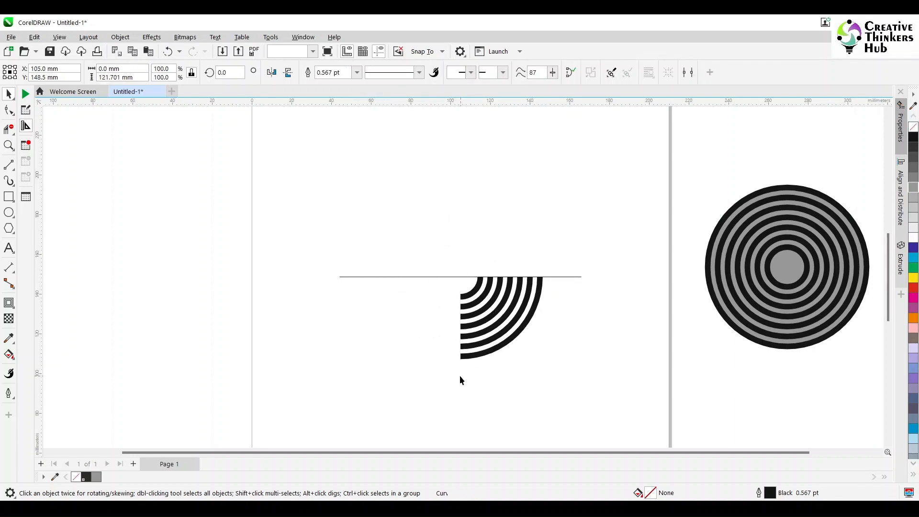
click(563, 276)
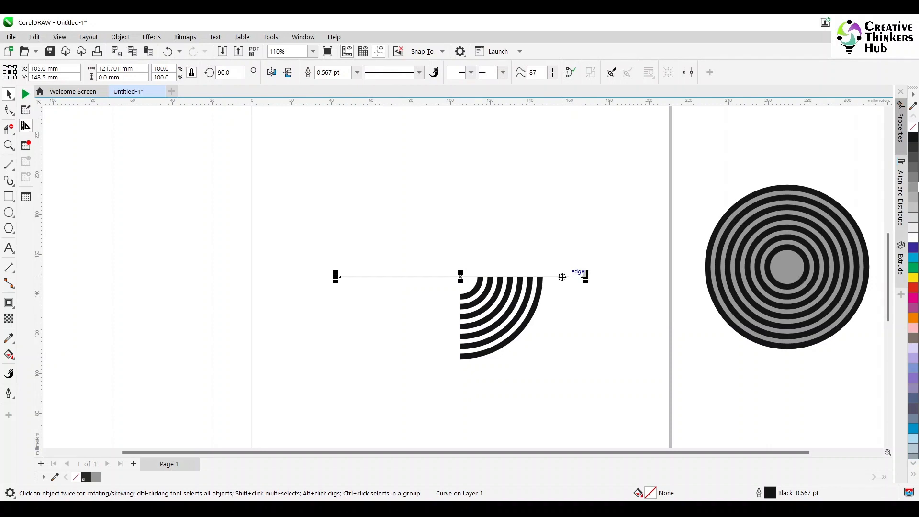
key(Delete)
- Group the quarter arcs, mirror them horizontally and shift the mirrored set about 20 mm right to overlap
drag(299, 224, 602, 411)
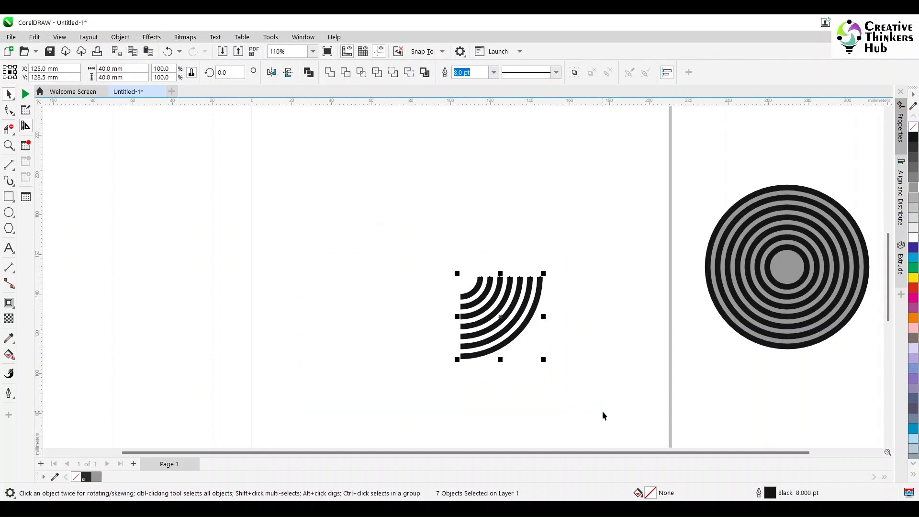
key(ctrl+g)
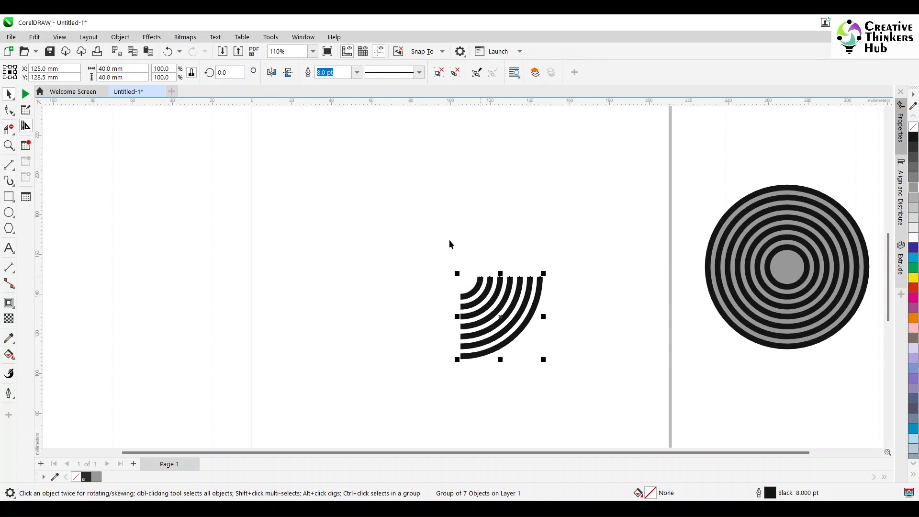
click(271, 72)
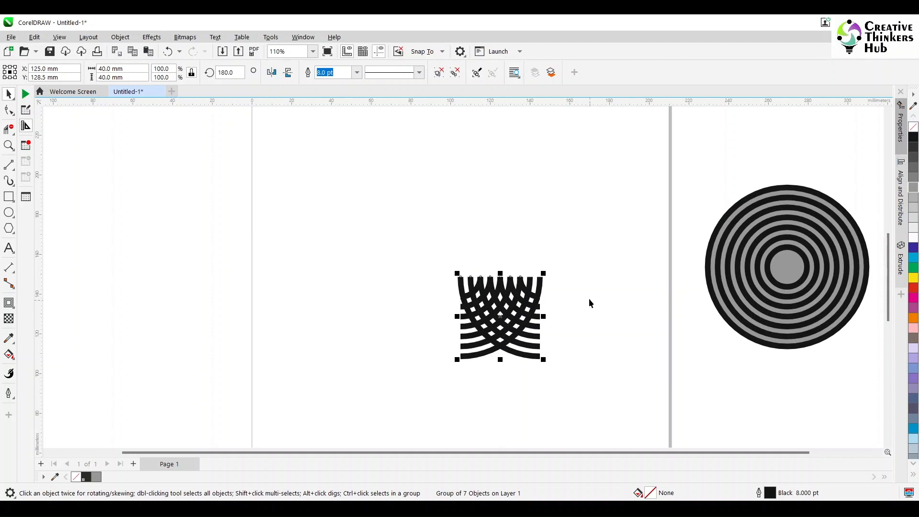
drag(458, 277, 501, 281)
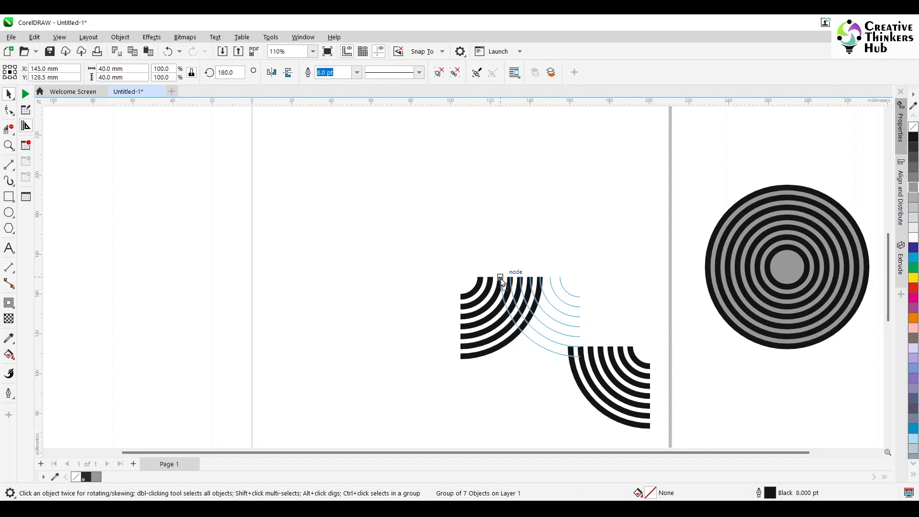
drag(502, 281, 502, 280)
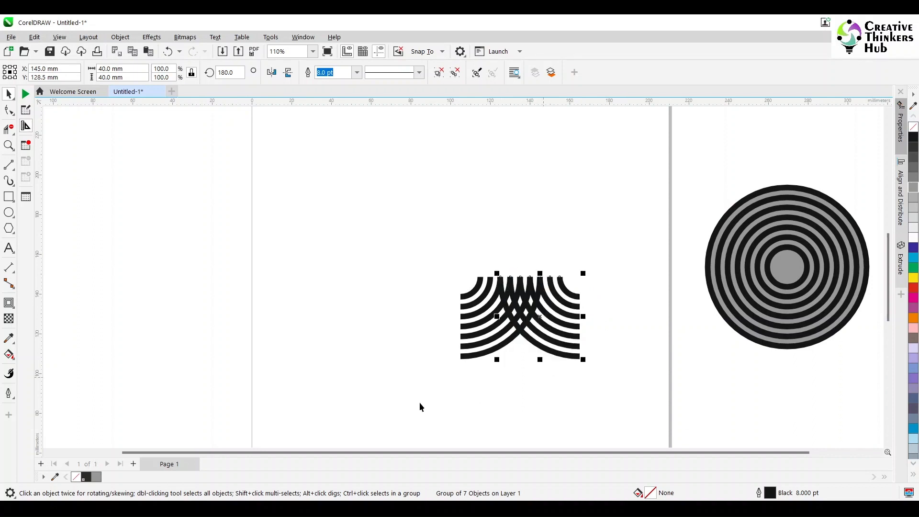
- Mirror both arc sets vertically and place a copy above so the design is about 60 × 80 mm
drag(411, 398, 654, 225)
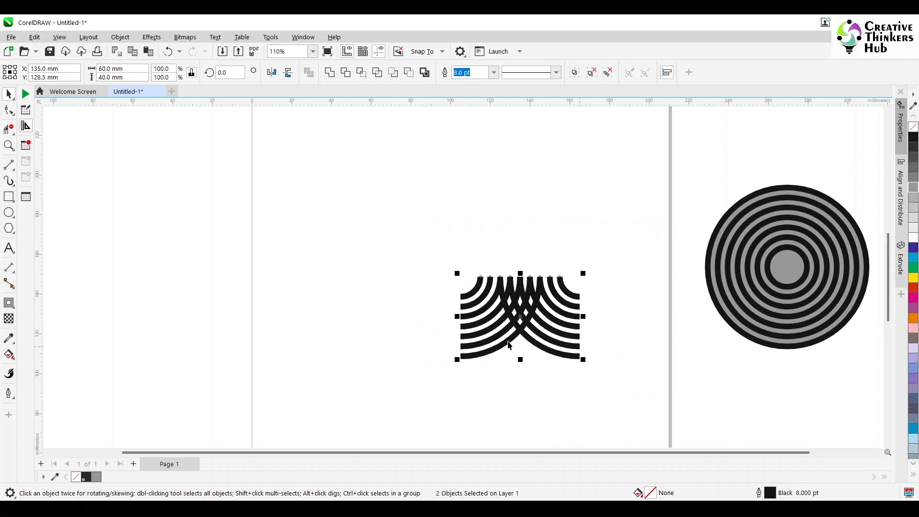
click(289, 72)
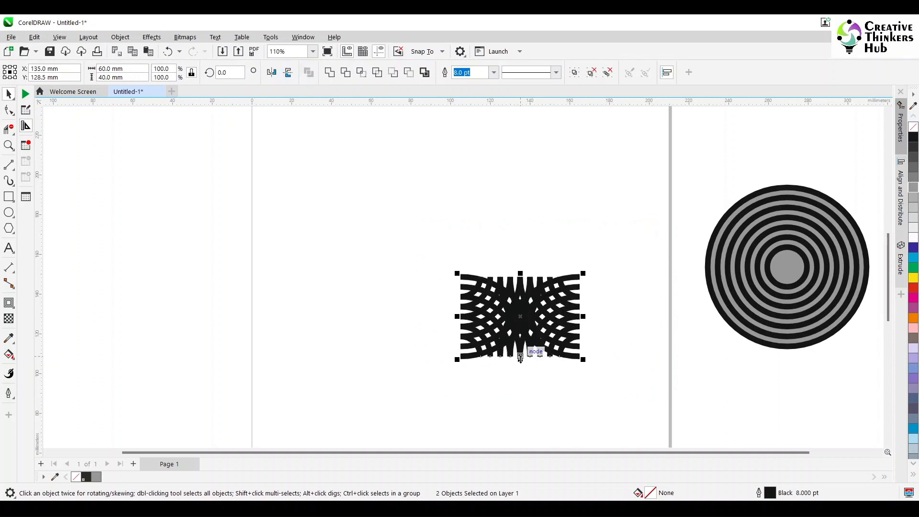
drag(520, 359, 529, 293)
drag(520, 357, 521, 277)
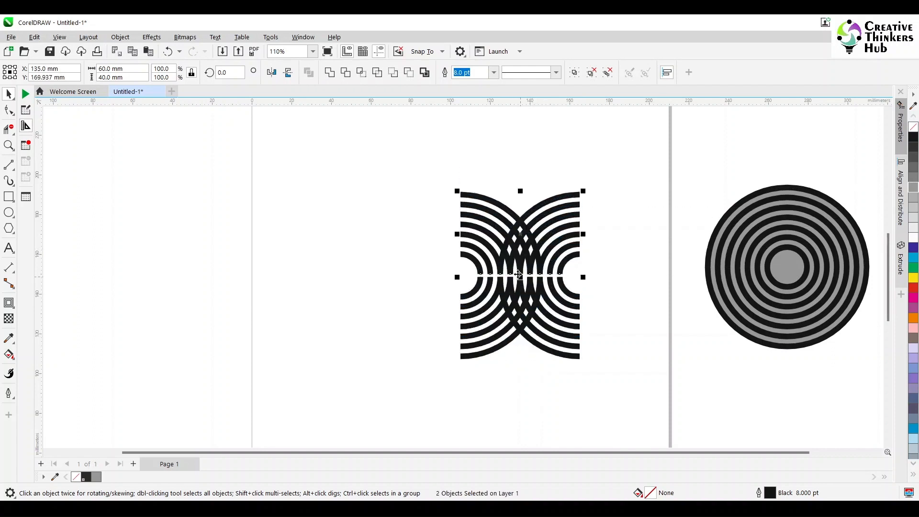
- Zoom in to examine the seam where the upper and lower arc sets meet, then zoom back out
scroll(524, 281, up, 8)
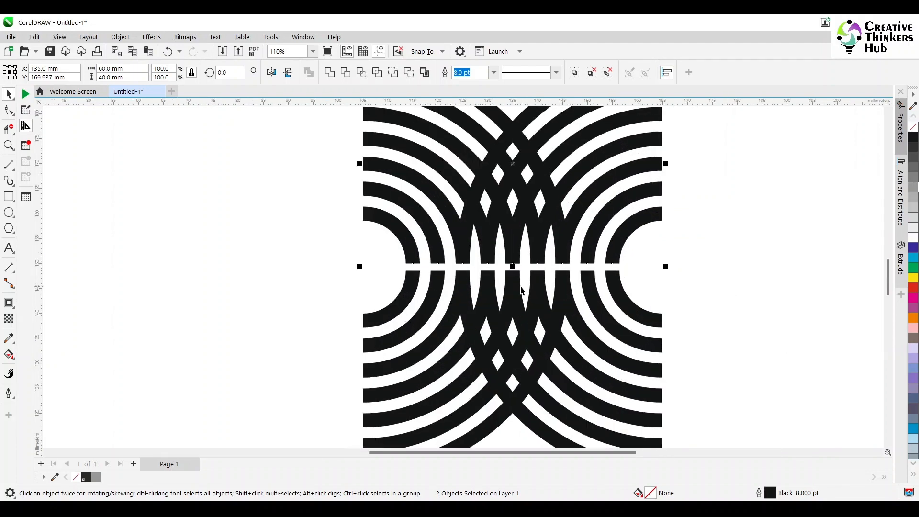
drag(460, 192, 458, 227)
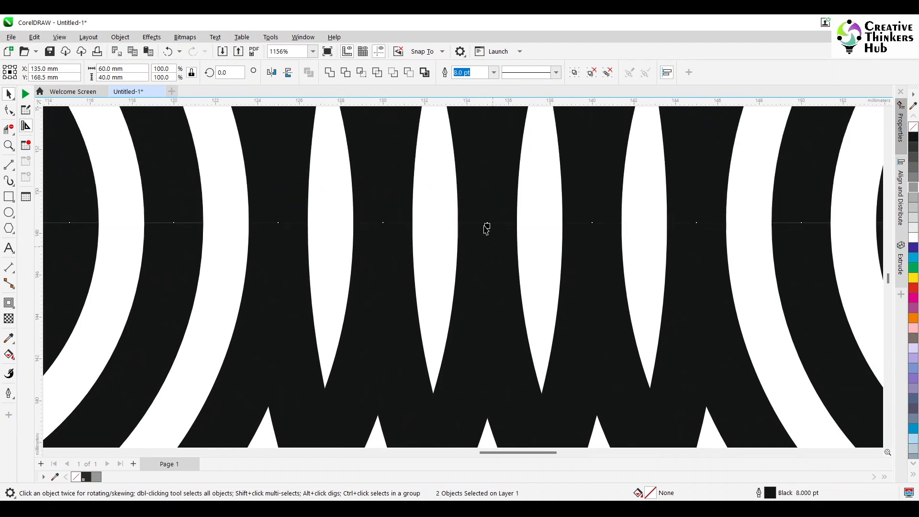
scroll(486, 229, up, 5)
scroll(483, 218, down, 12)
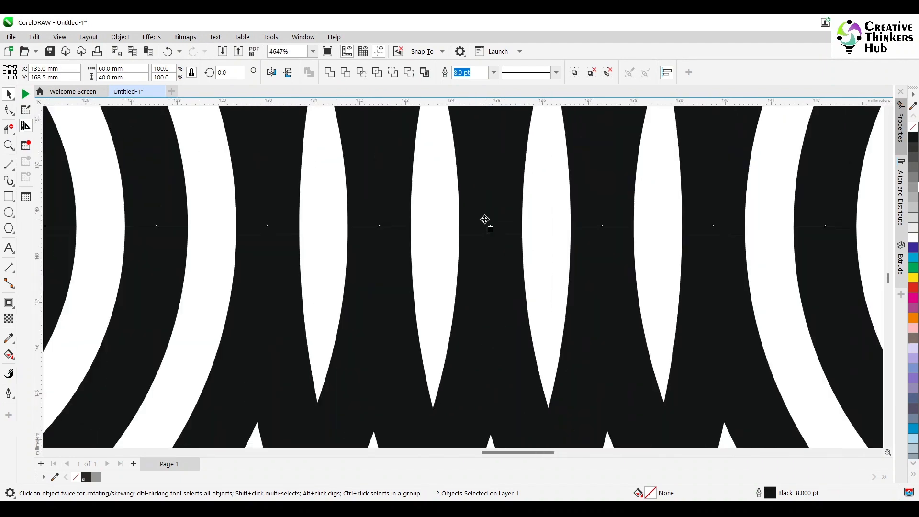
scroll(488, 227, down, 2)
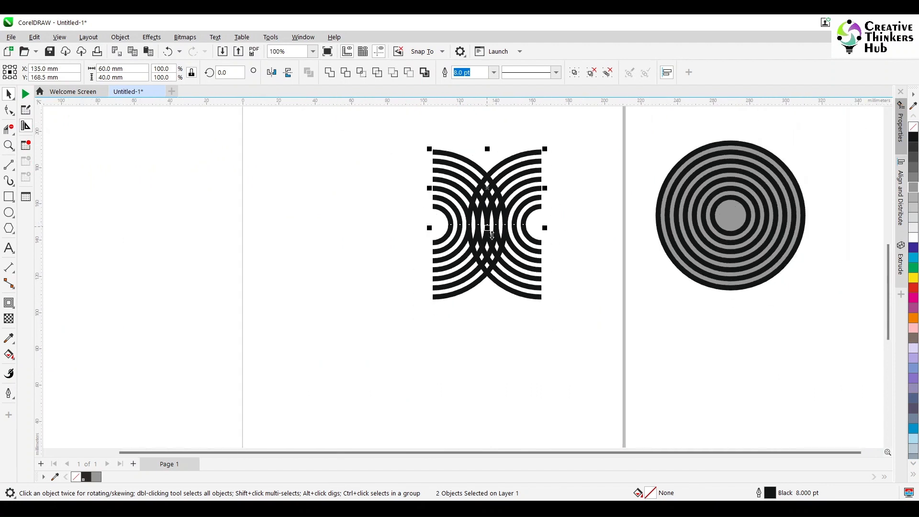
click(584, 280)
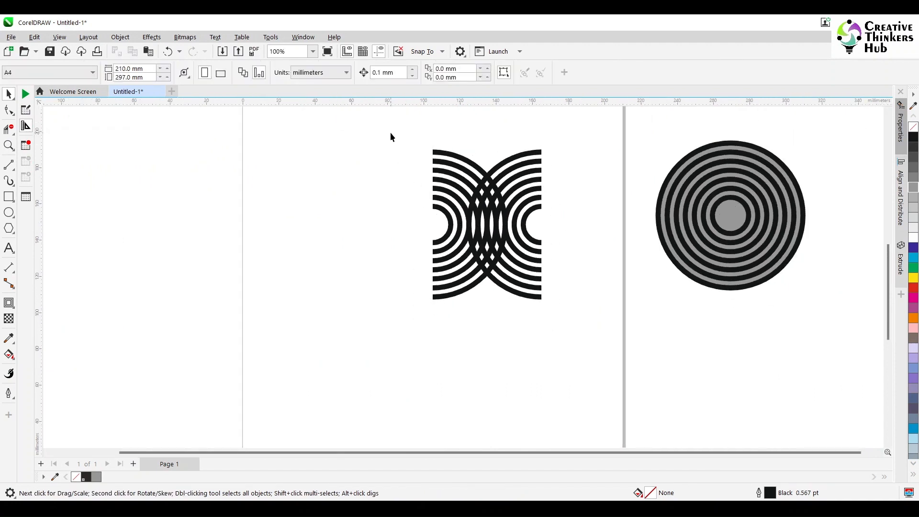
- Delete the outermost arcs at the top and bottom where the two arc sets cross
drag(390, 138, 591, 347)
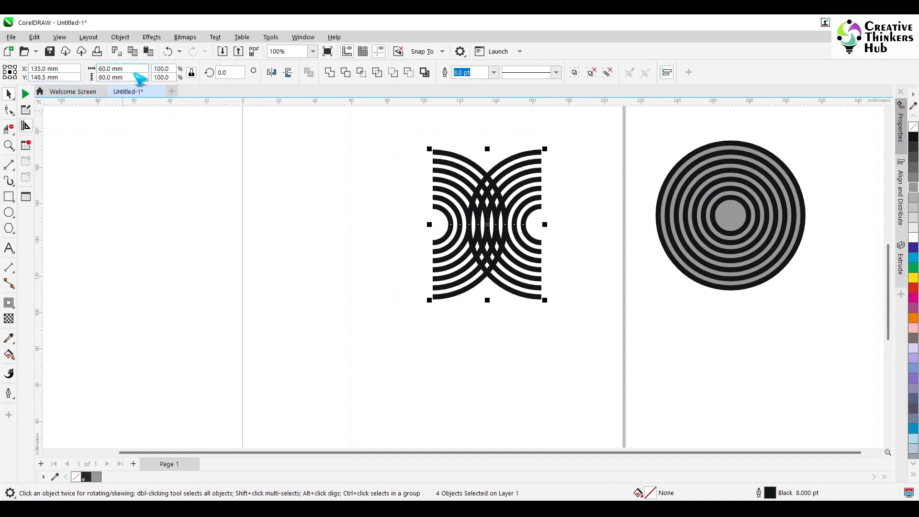
click(217, 186)
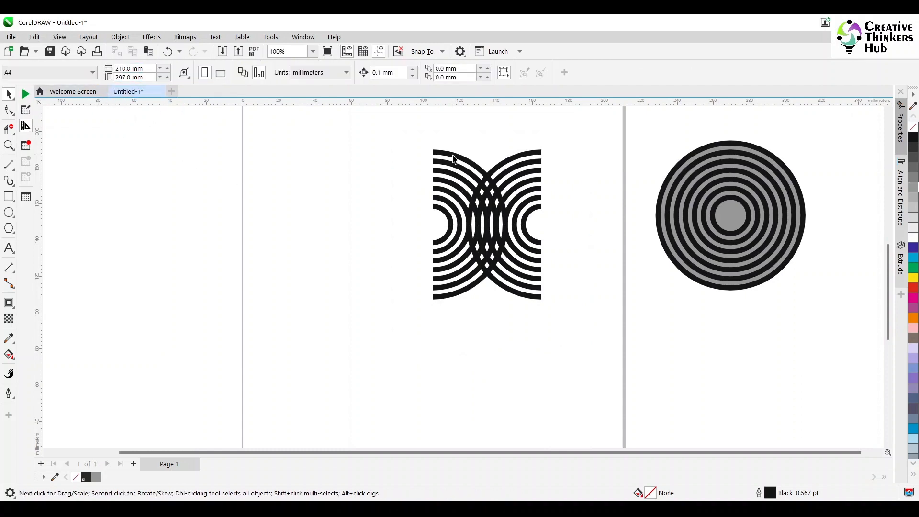
click(453, 156)
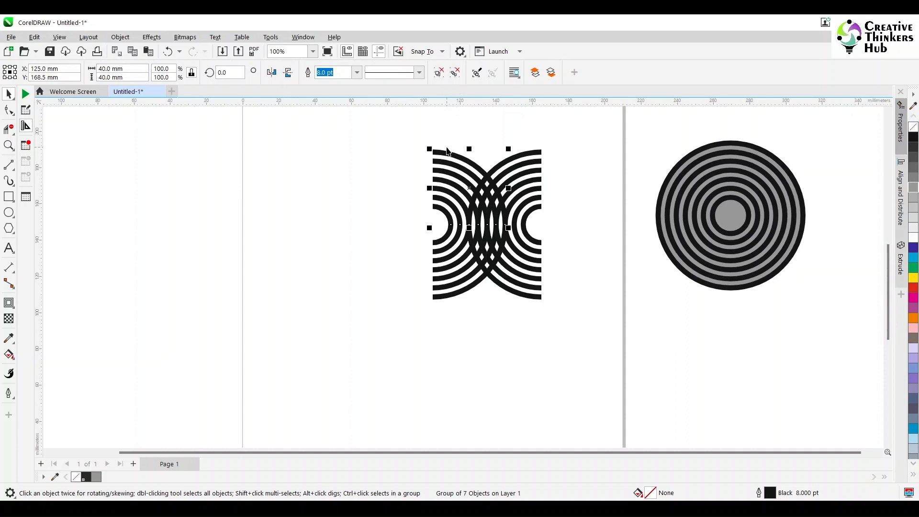
ctrl+click(449, 154)
key(Delete)
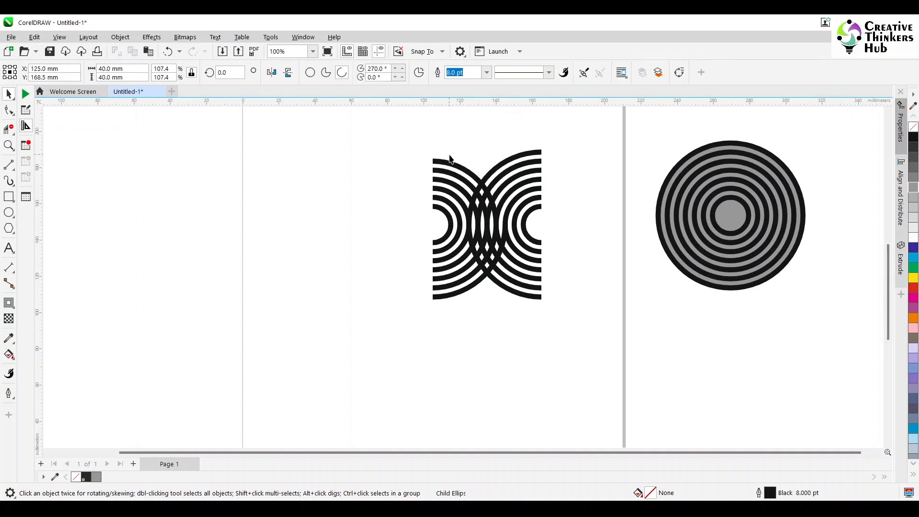
ctrl+click(505, 161)
key(Delete)
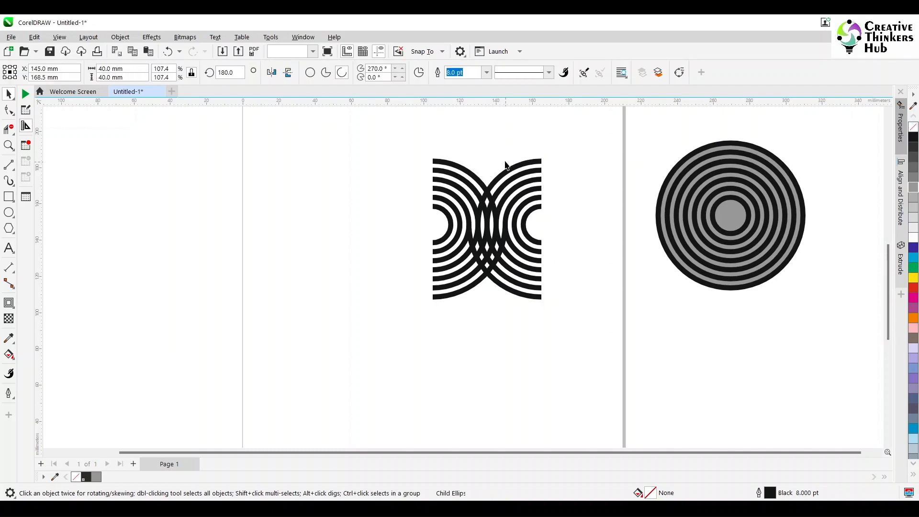
ctrl+click(505, 290)
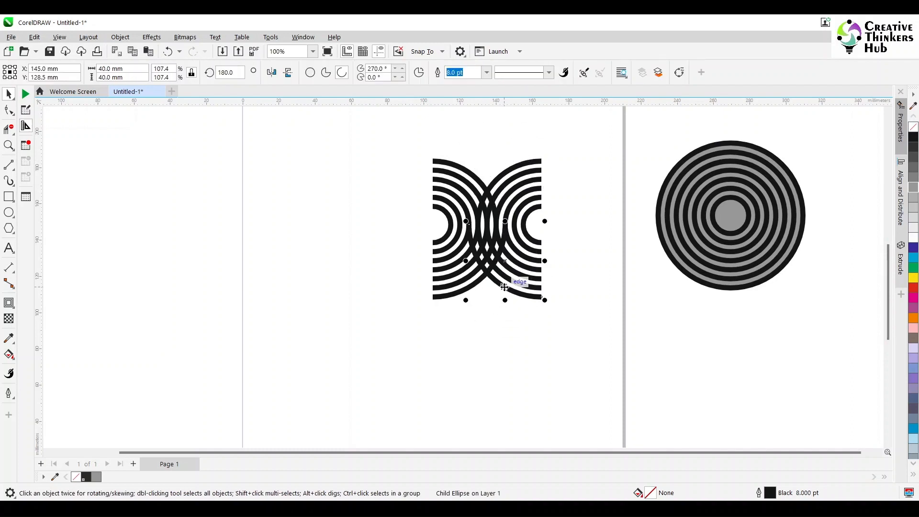
key(Delete)
ctrl+click(481, 288)
key(Delete)
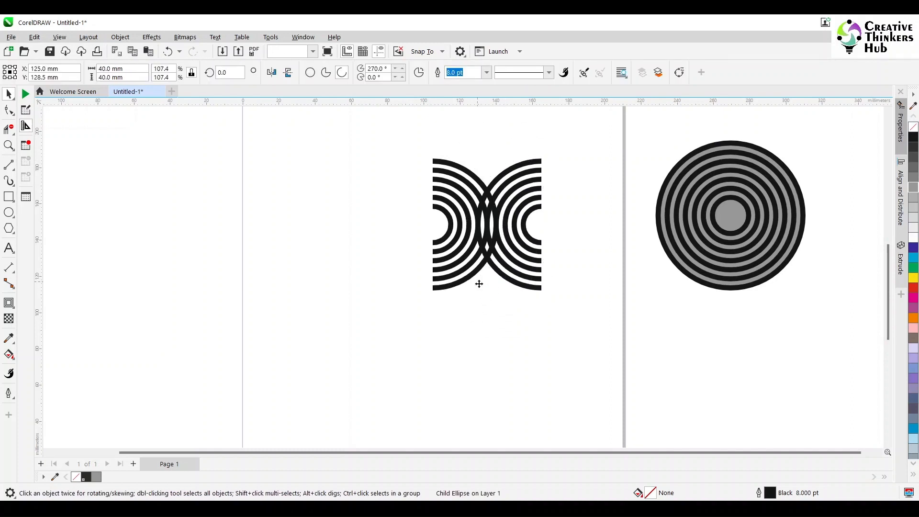
- Delete the next inner arcs that still cross in the middle of the design
drag(382, 145, 593, 318)
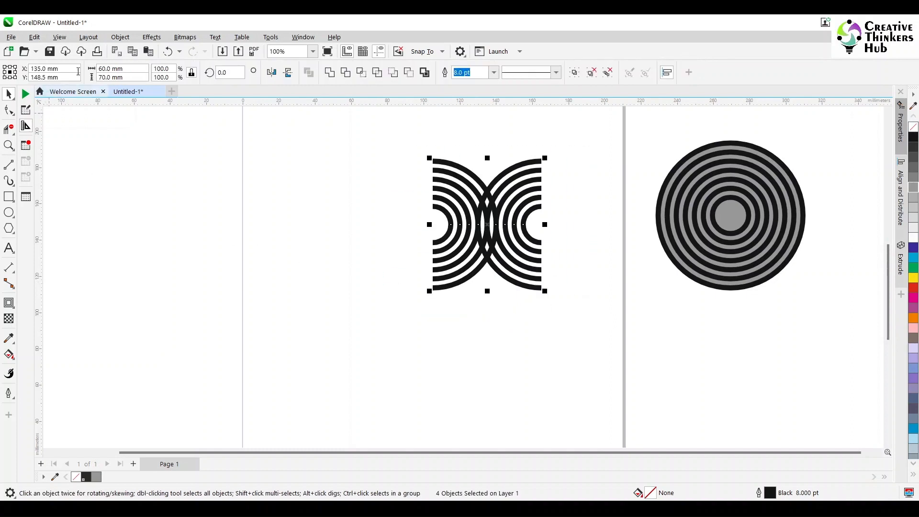
ctrl+click(438, 159)
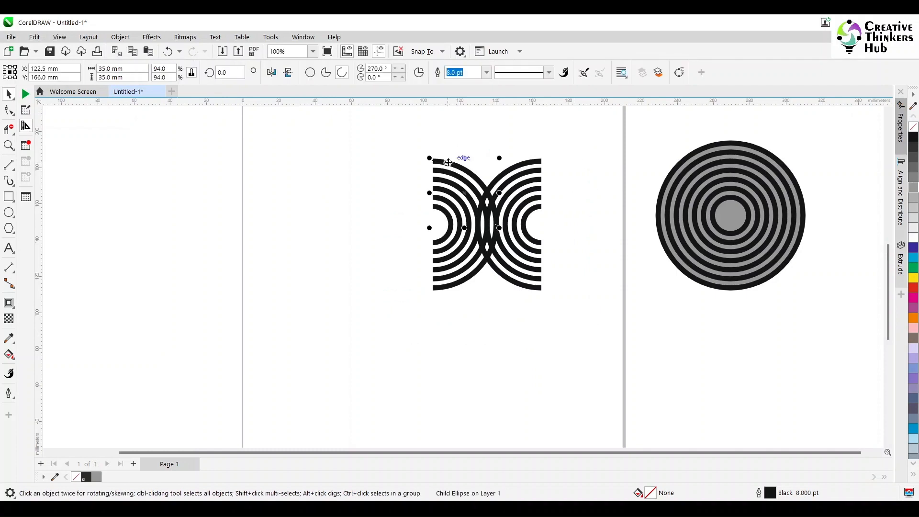
key(Delete)
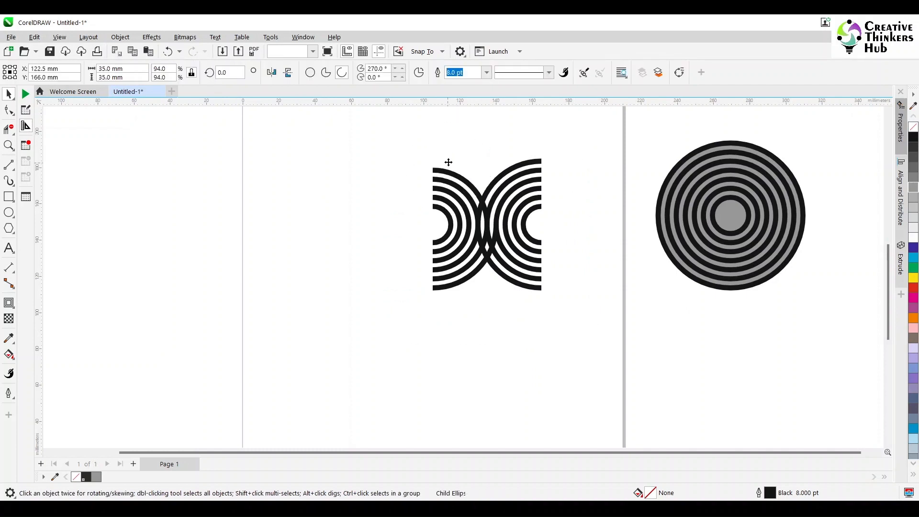
ctrl+click(508, 172)
drag(507, 172, 510, 281)
key(Delete)
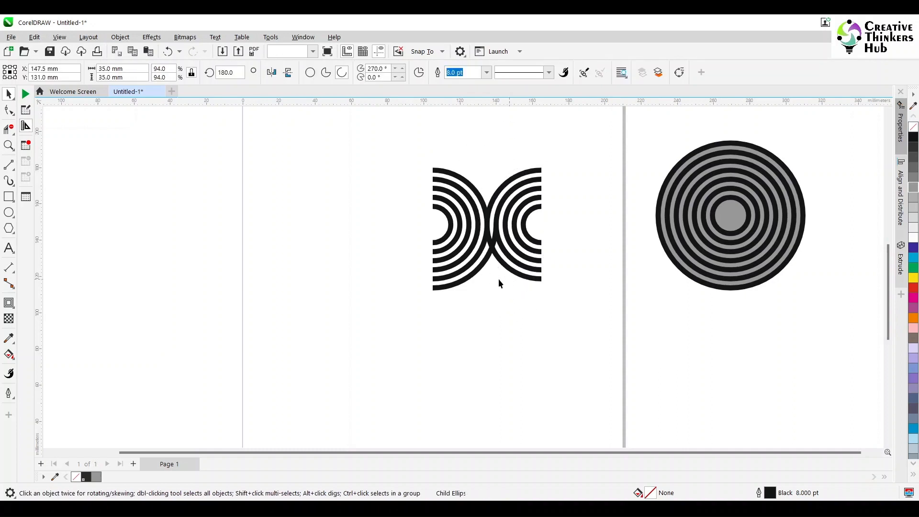
ctrl+click(467, 282)
key(Delete)
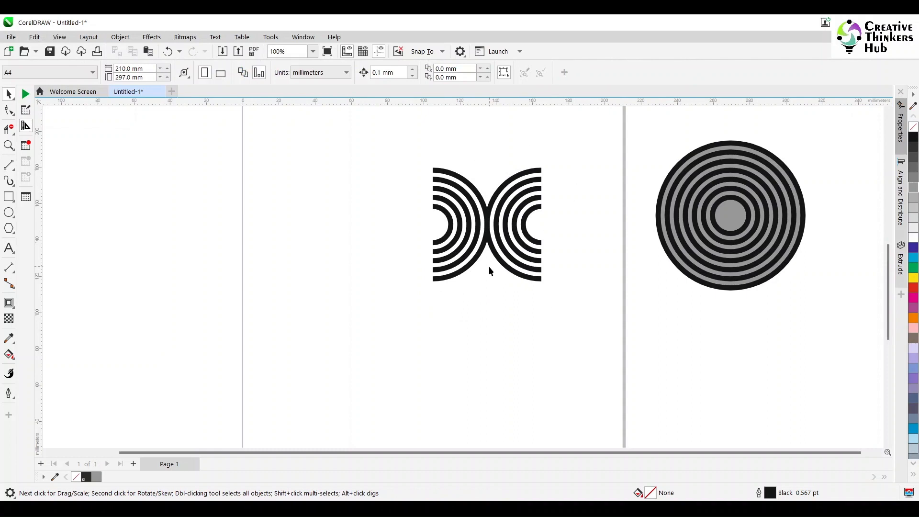
- Select the whole arc design and start creating a vector pattern fill from it
scroll(483, 237, up, 1)
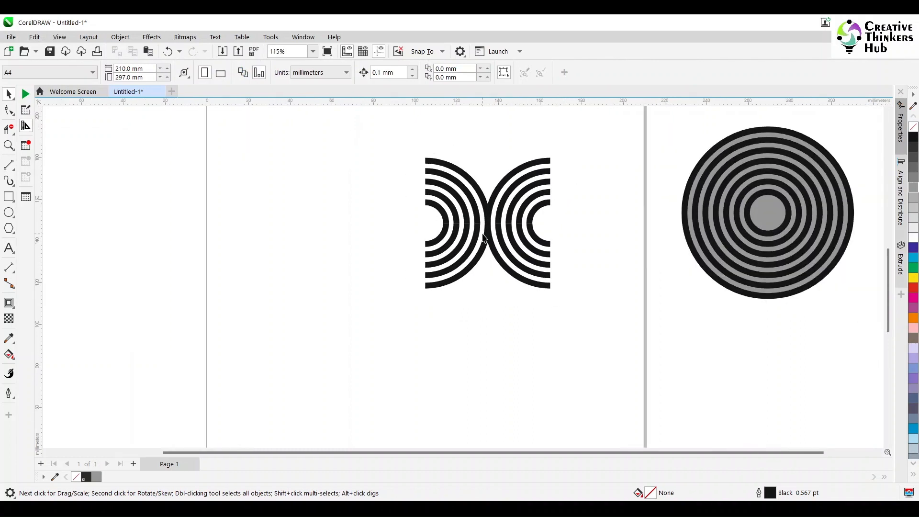
drag(593, 145, 337, 325)
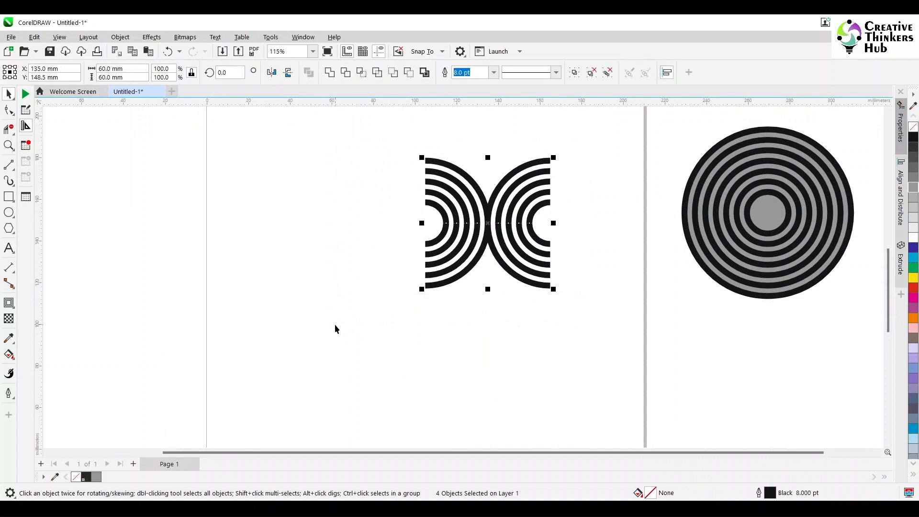
click(469, 332)
drag(601, 177, 598, 133)
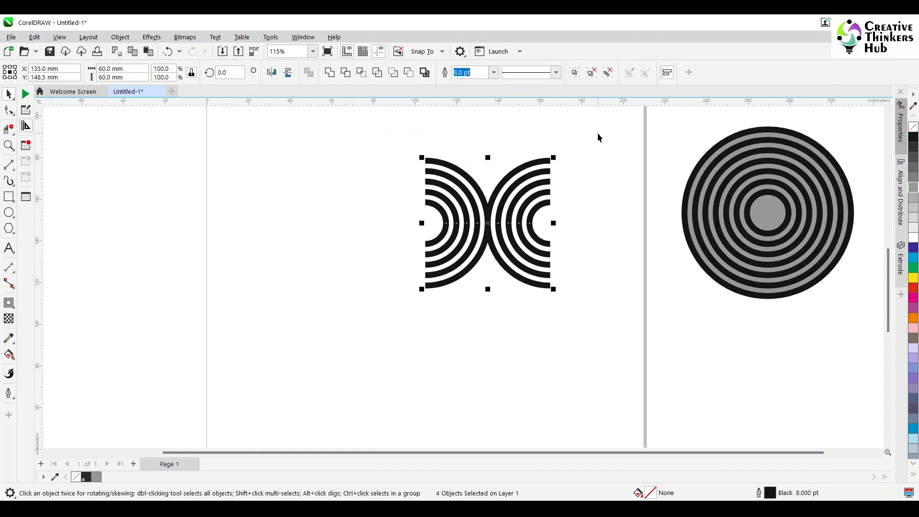
click(122, 38)
mouse_move(133, 53)
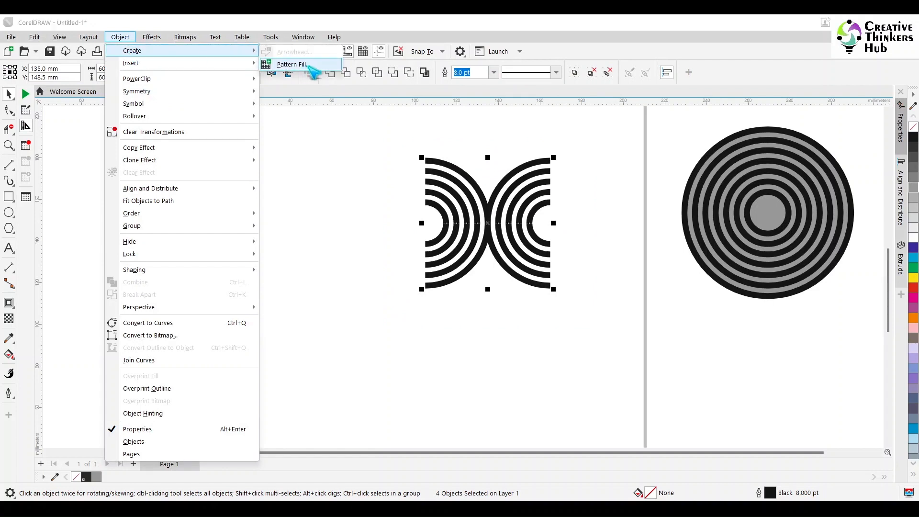
click(308, 66)
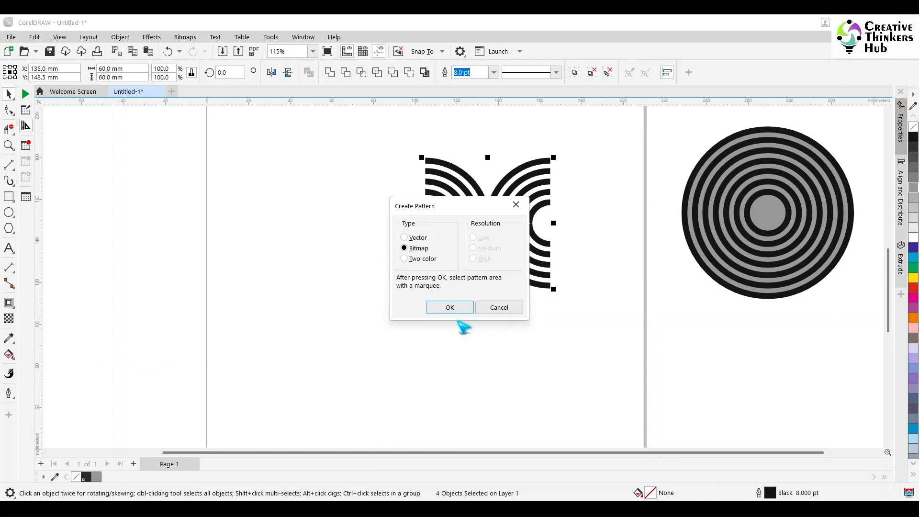
click(420, 239)
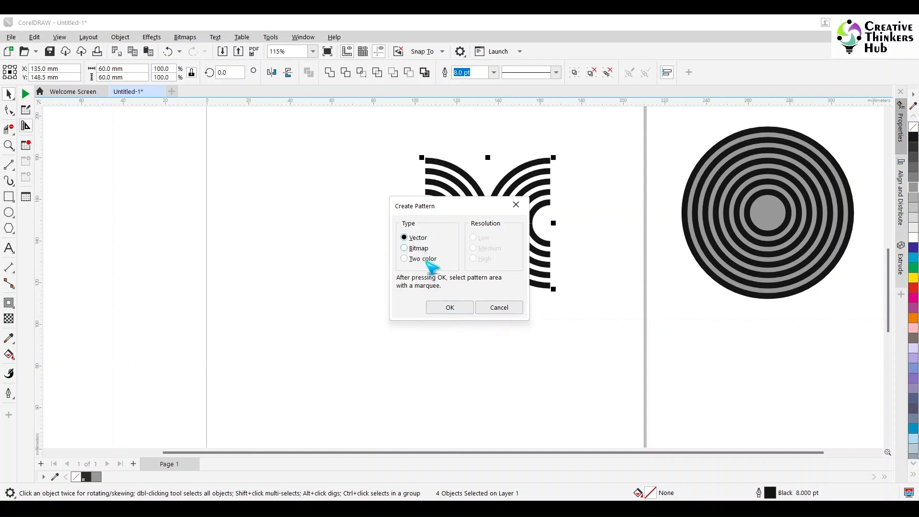
click(450, 308)
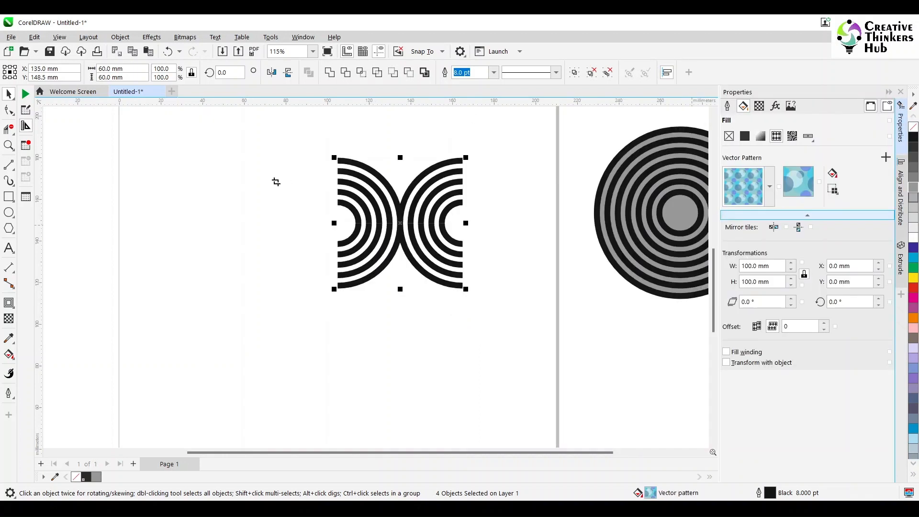
- Frame the pattern tile tightly around the arc design, fitting the bottom and top edges to the arcs, and accept it
drag(338, 160, 462, 287)
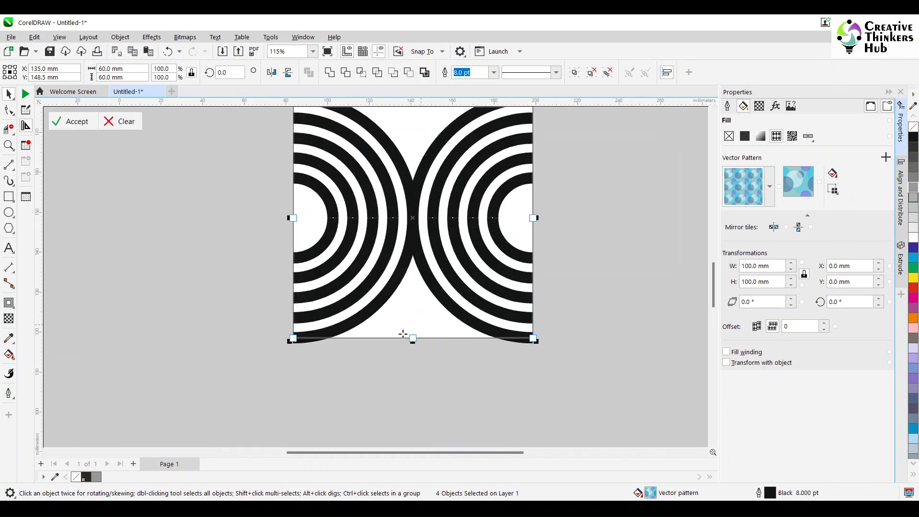
drag(412, 338, 293, 343)
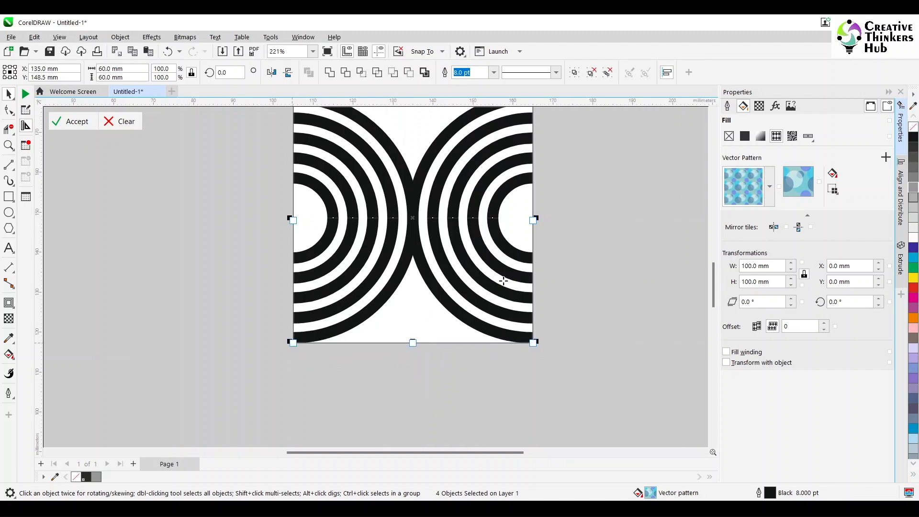
scroll(529, 170, up, 1)
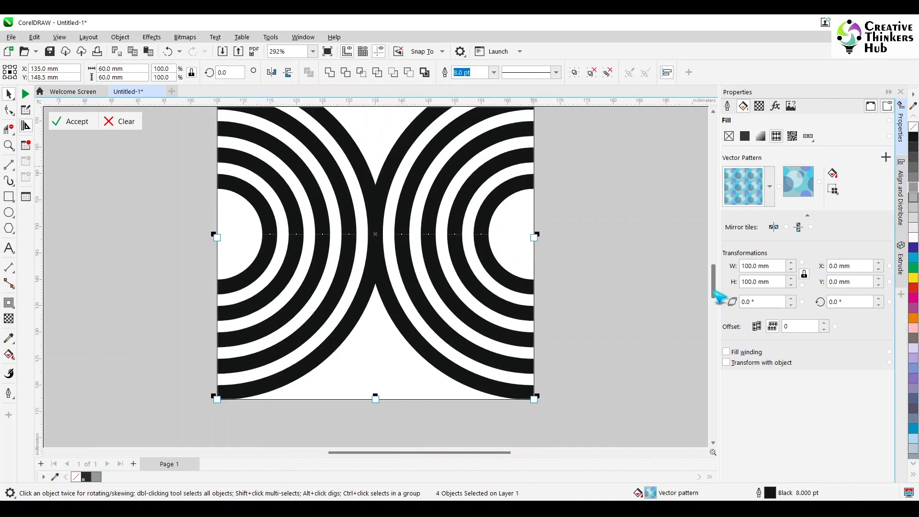
drag(714, 295, 716, 258)
scroll(538, 265, up, 2)
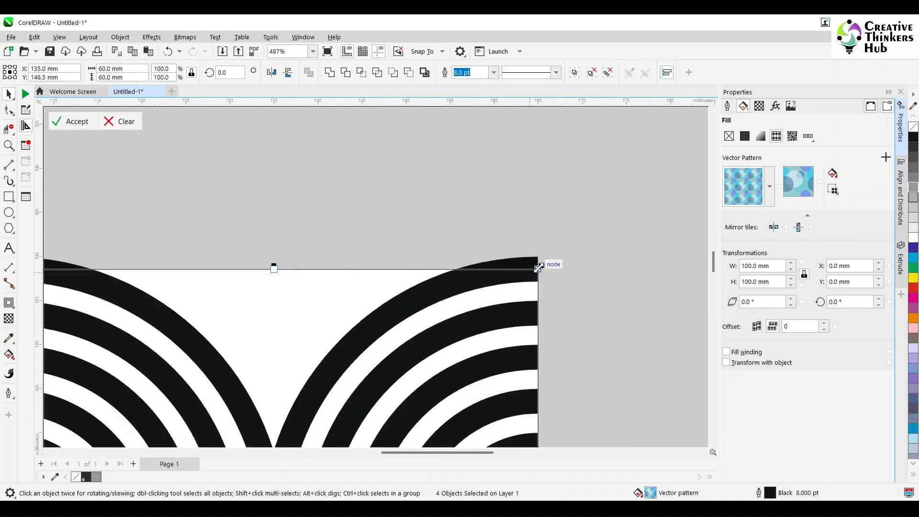
scroll(538, 269, up, 1)
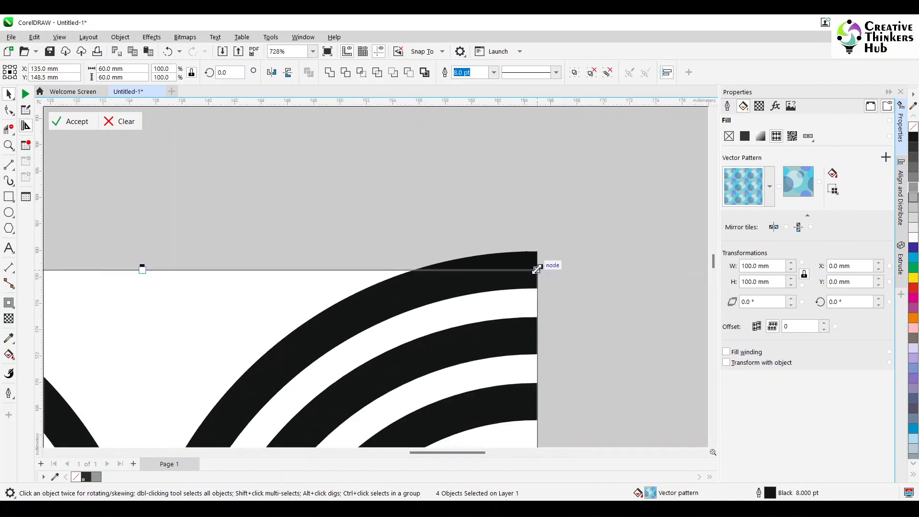
drag(537, 270, 539, 251)
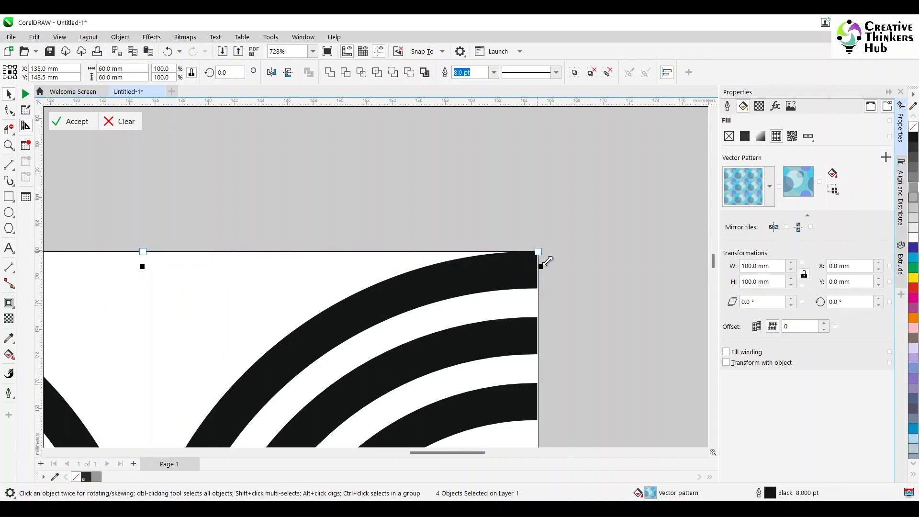
scroll(570, 262, down, 3)
scroll(602, 300, down, 10)
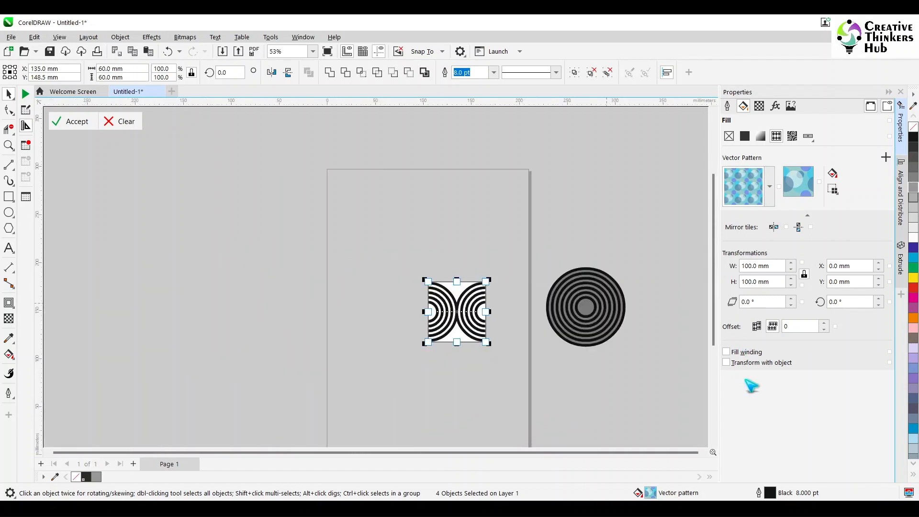
click(72, 121)
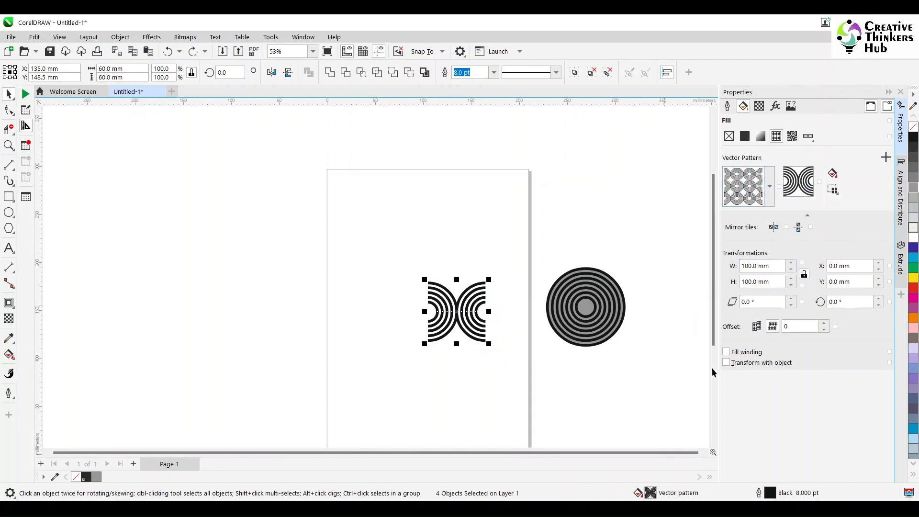
- Save the new pattern as a custom vector pattern fill in the fill library
click(770, 201)
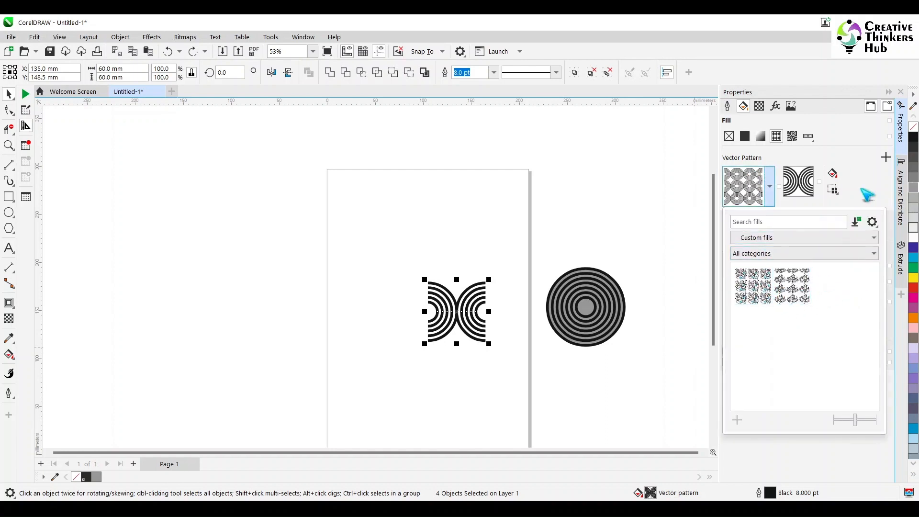
click(886, 158)
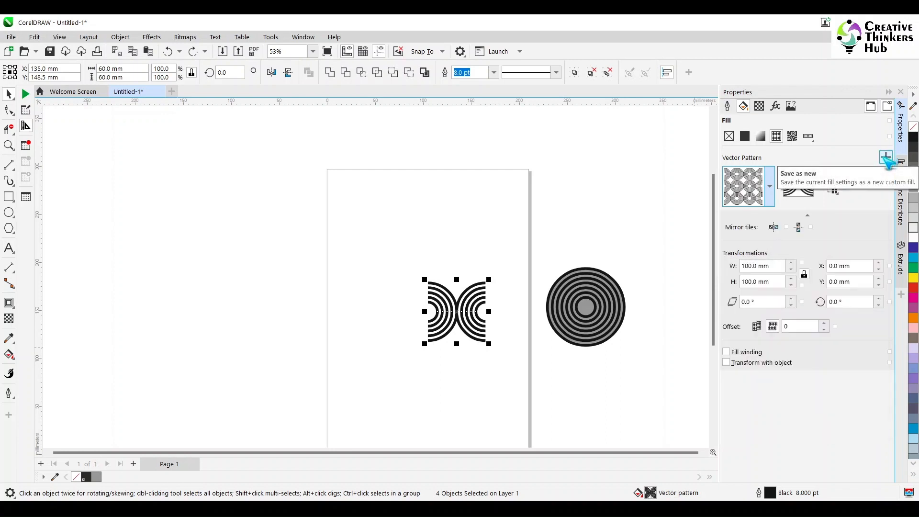
click(886, 158)
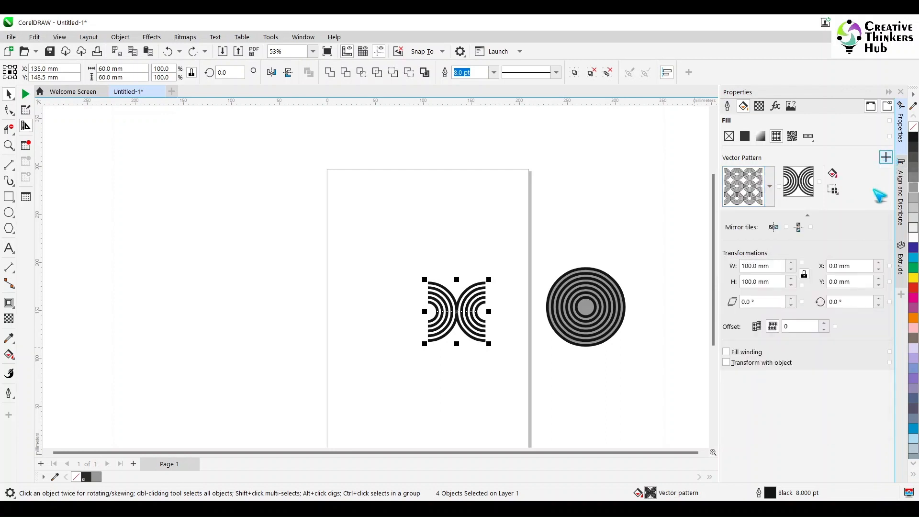
click(504, 223)
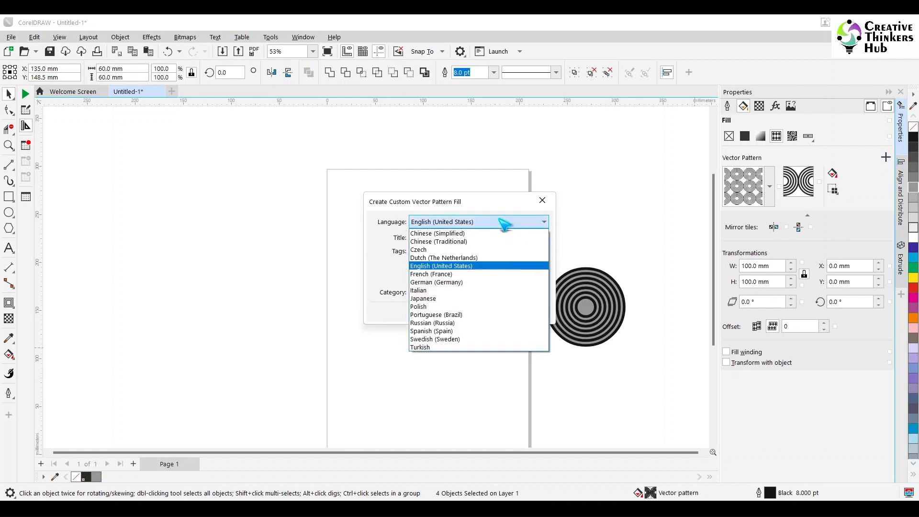
click(501, 223)
click(484, 236)
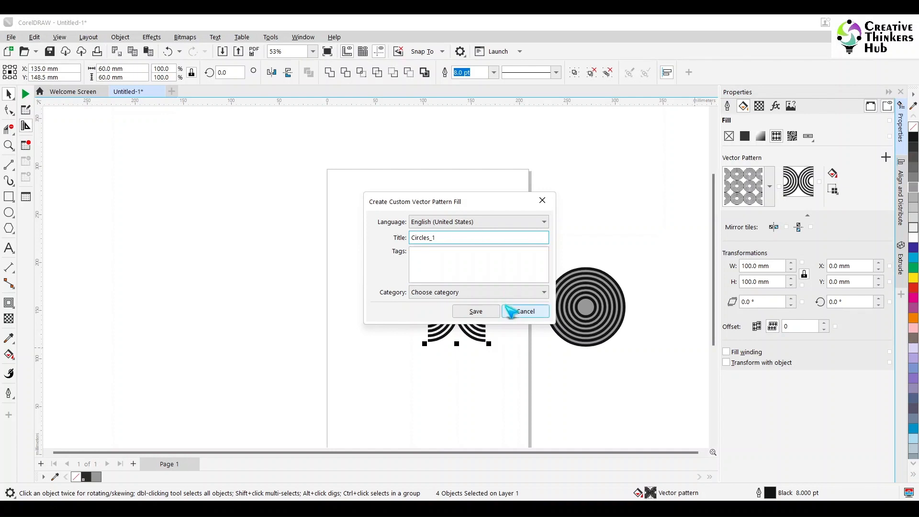
click(476, 312)
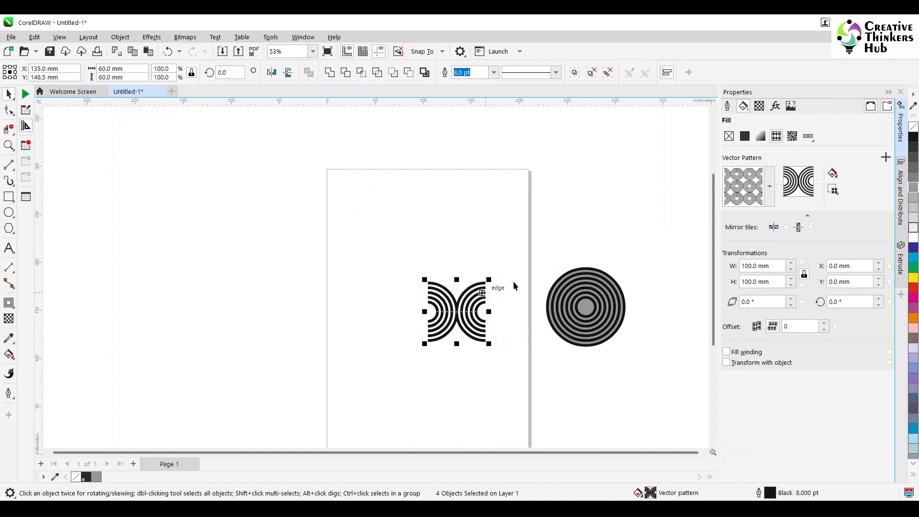
- Draw a rectangle about 232 × 225 mm and give it a vector pattern fill
click(507, 257)
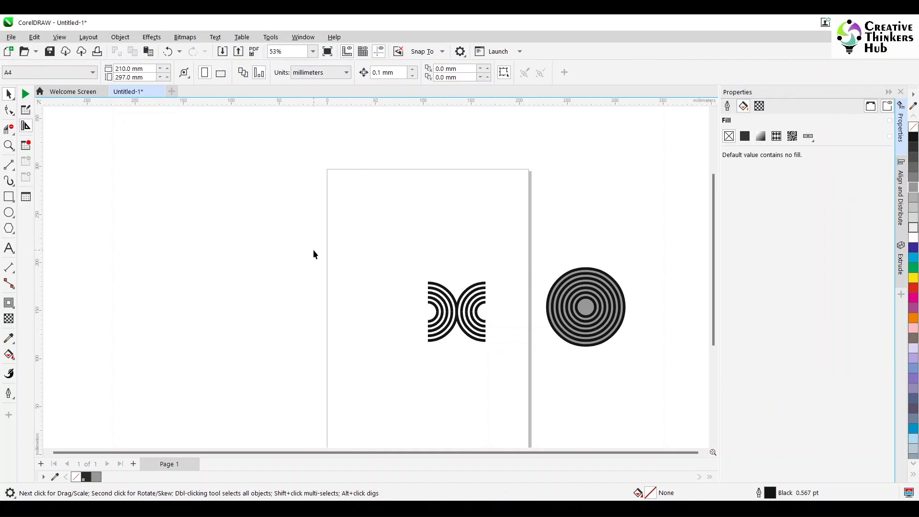
click(10, 197)
drag(205, 153, 428, 369)
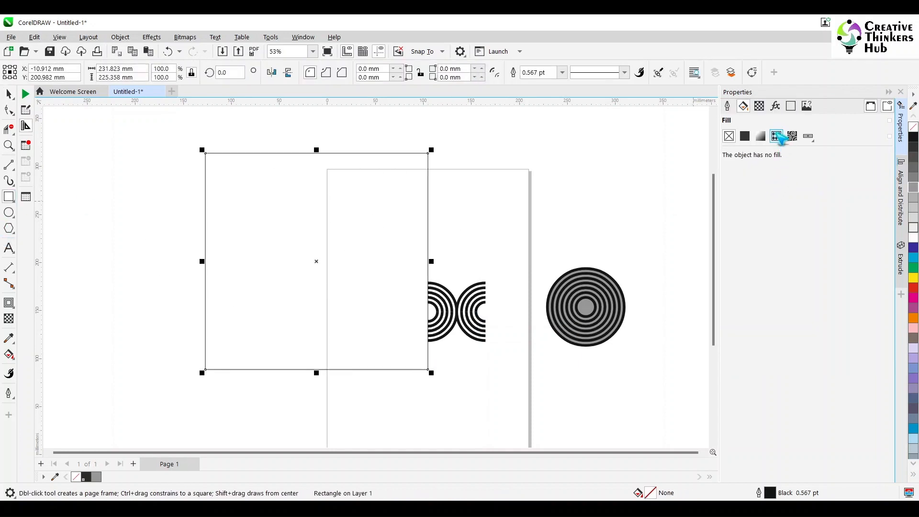
click(778, 137)
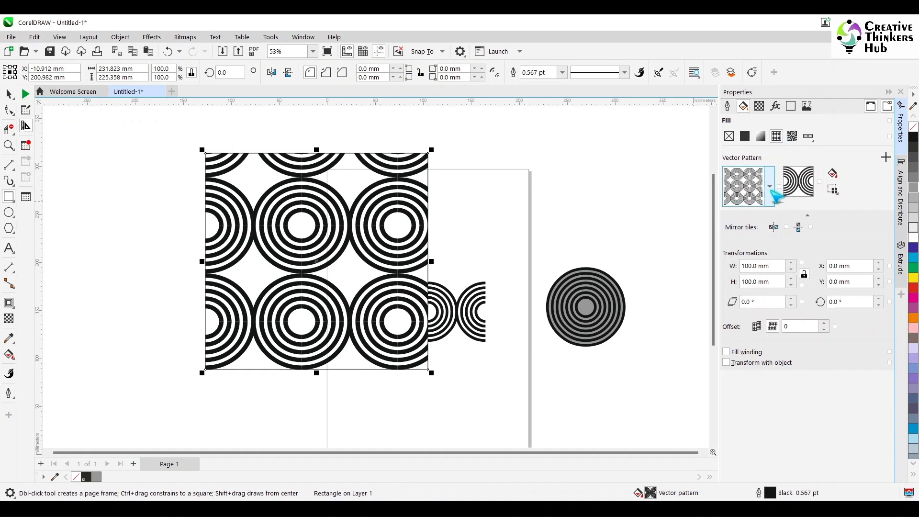
- Browse the fill library's categories and recent fills, trying the stripe fill before reapplying the arc pattern
click(770, 191)
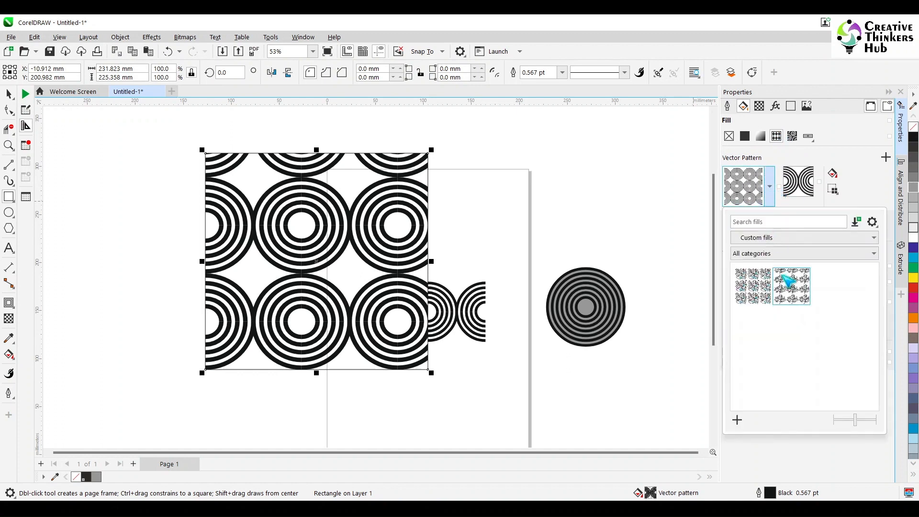
click(764, 258)
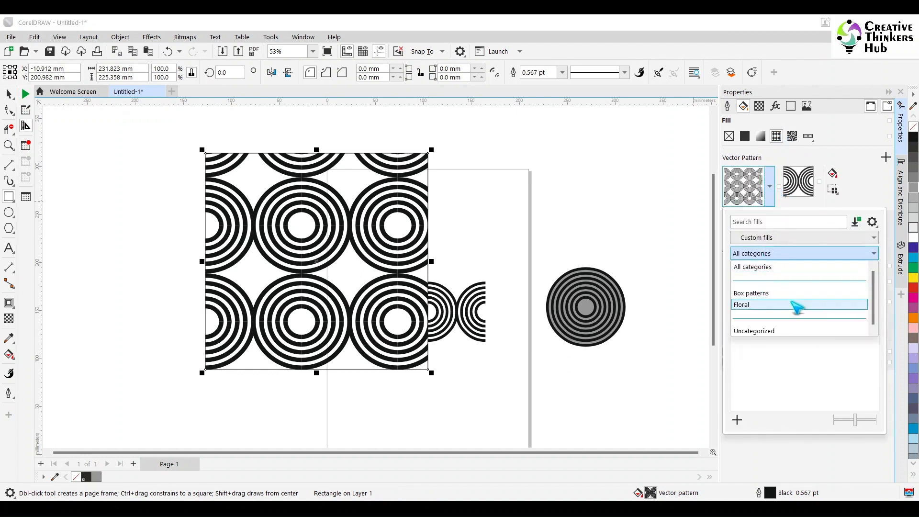
click(750, 267)
click(770, 238)
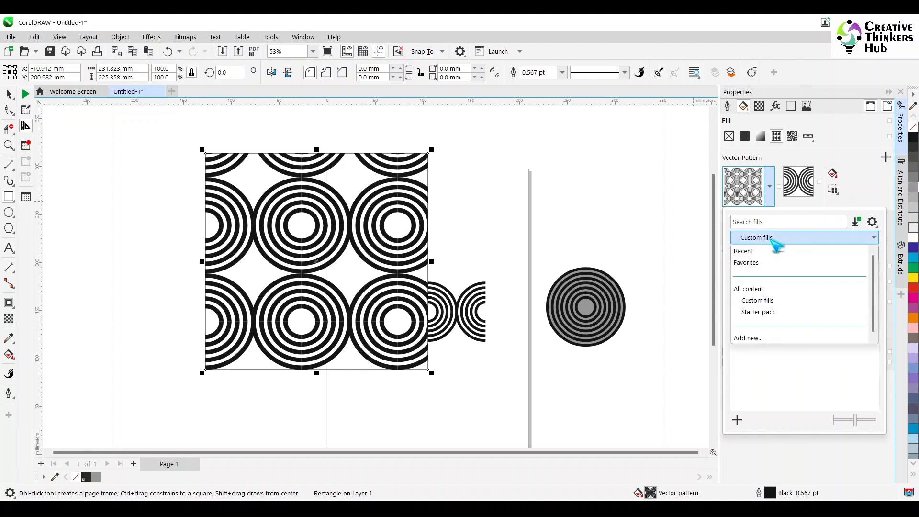
click(744, 251)
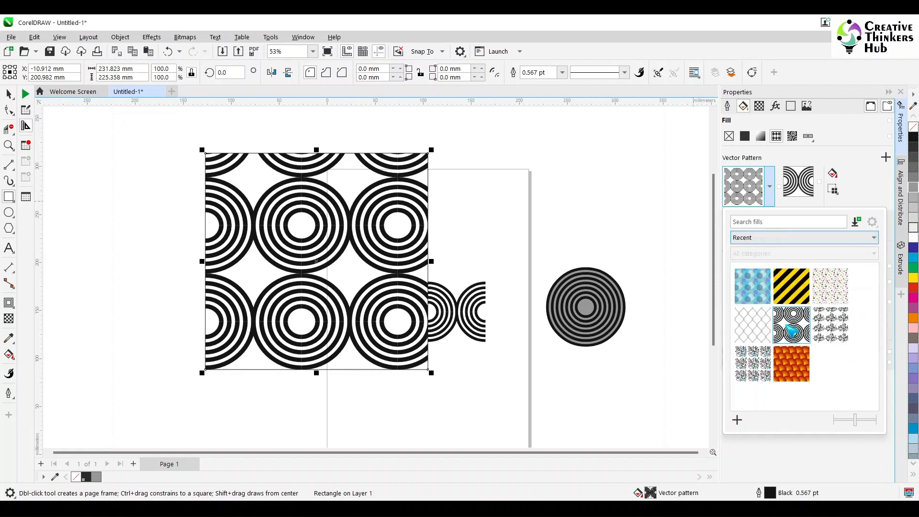
click(786, 325)
click(792, 290)
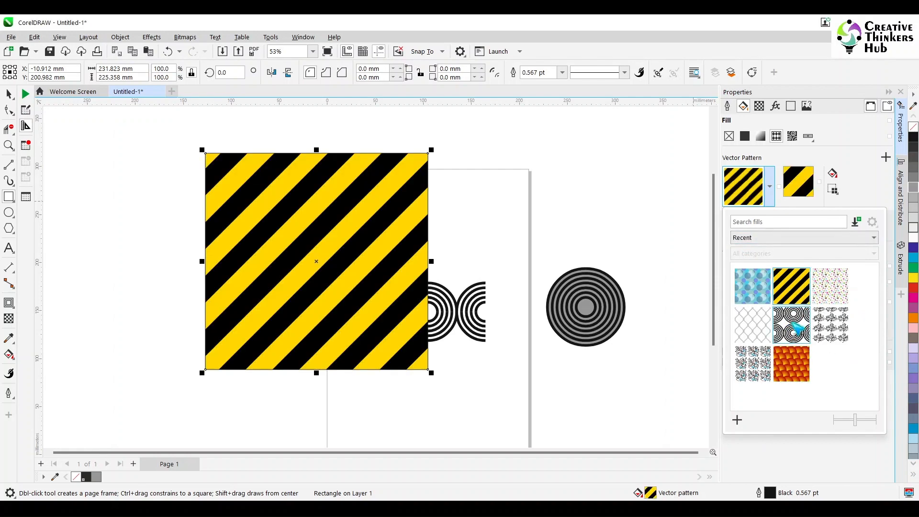
click(795, 324)
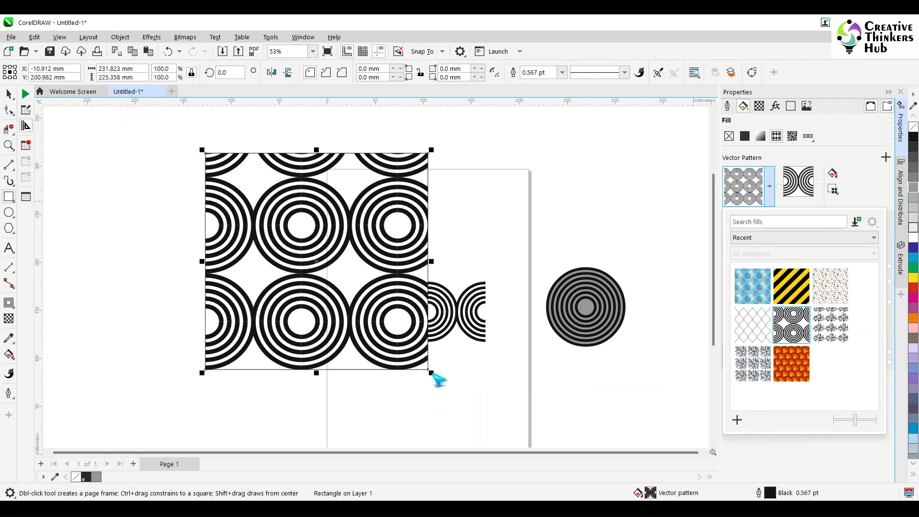
click(410, 366)
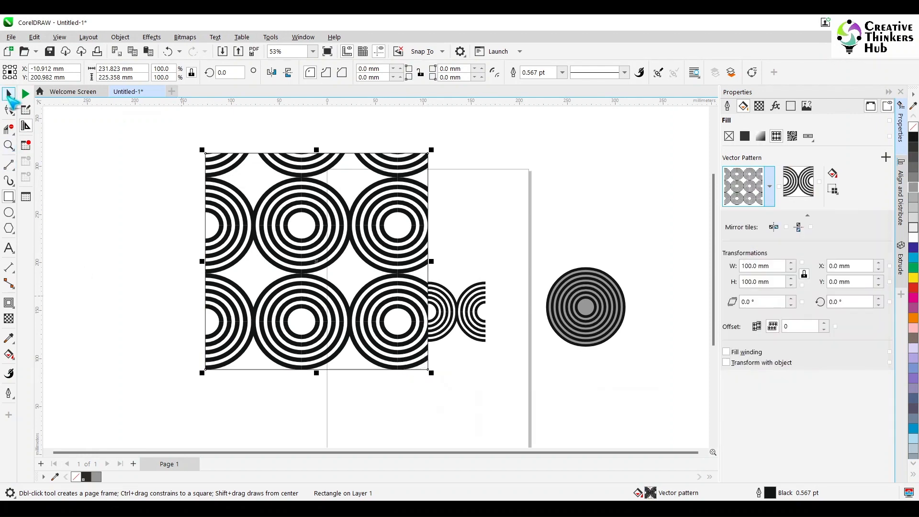
- Enlarge the pattern-filled rectangle to about 364 × 353 mm and move it off the page to the left
click(9, 95)
drag(430, 371, 558, 446)
scroll(399, 288, down, 2)
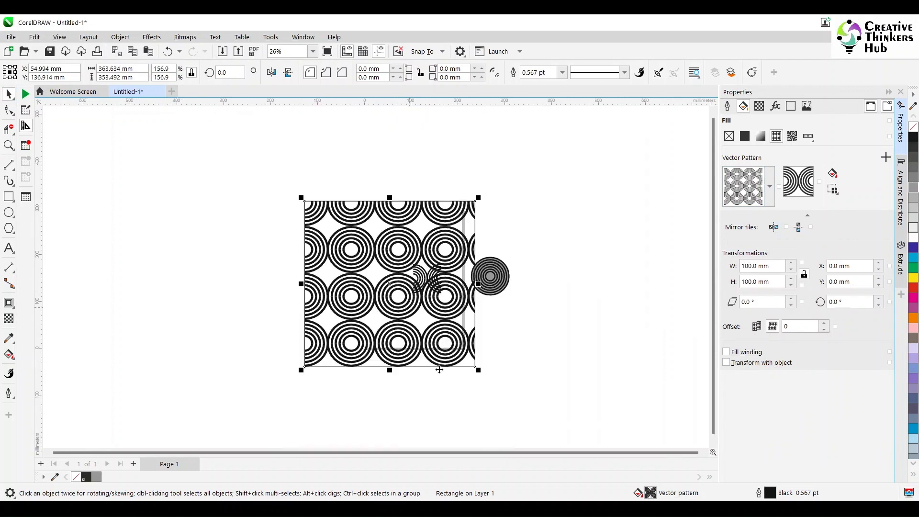
drag(437, 346, 302, 311)
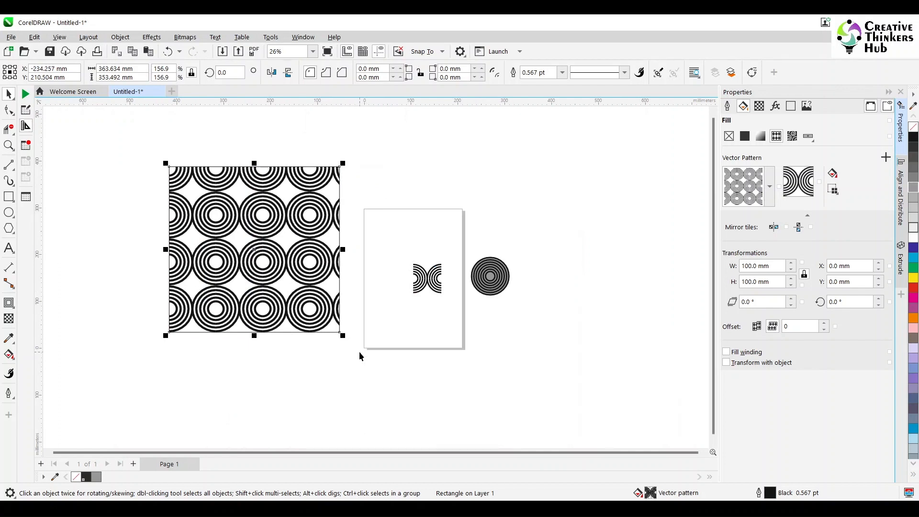
drag(330, 326, 231, 272)
click(278, 305)
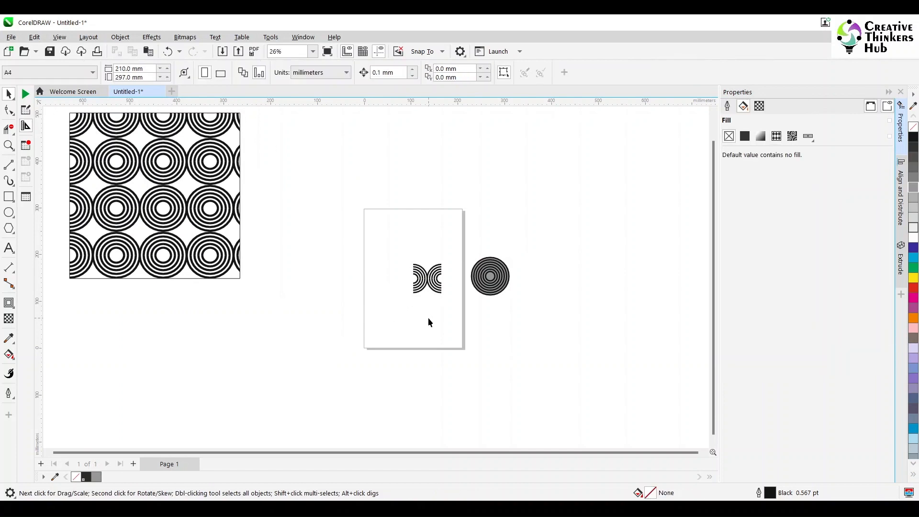
- Undo the last four edits to the back-to-back arc design
click(8, 146)
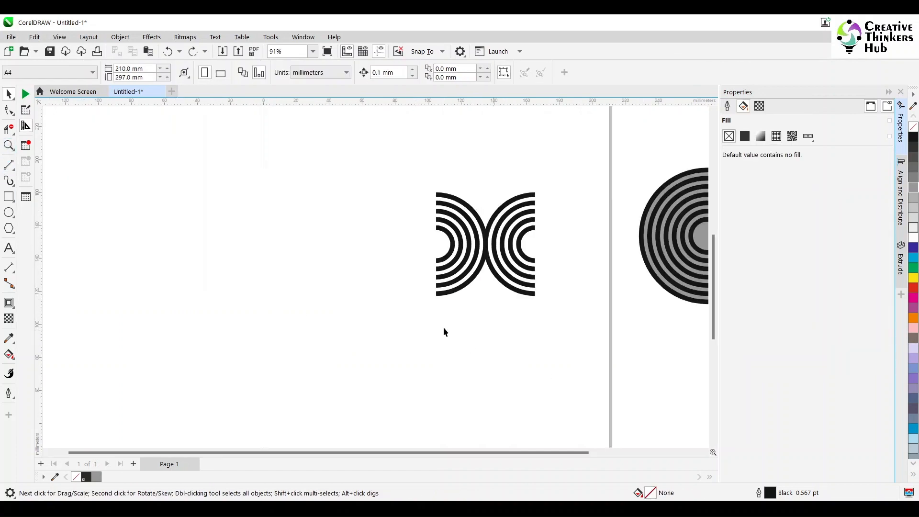
click(8, 146)
drag(419, 178, 595, 313)
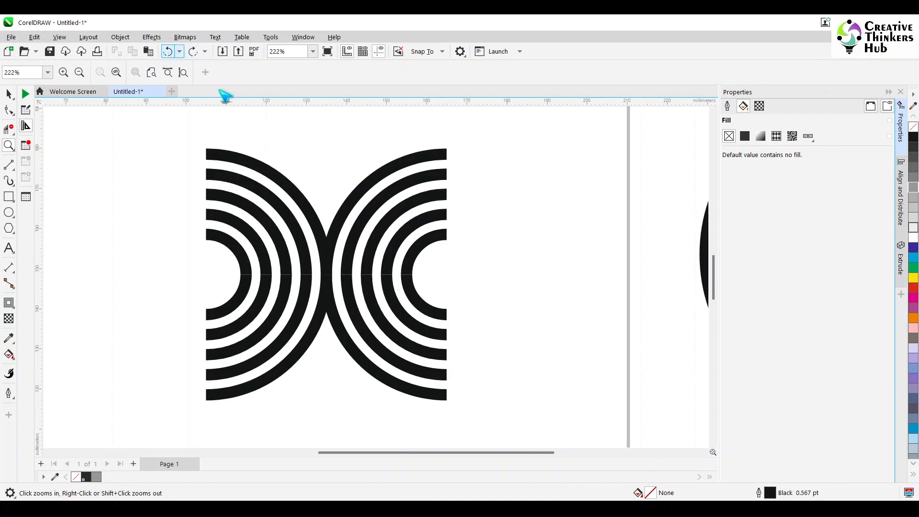
key(ctrl+z)
key(ctrl+z)
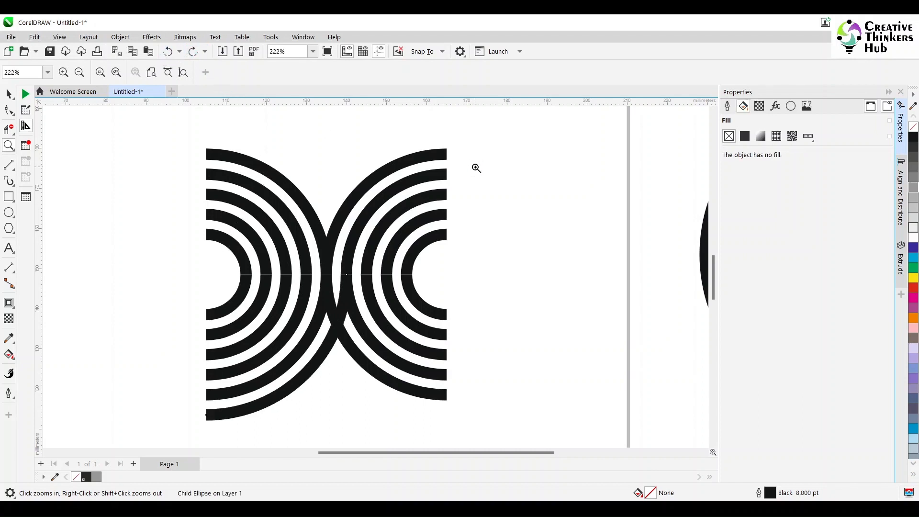
key(ctrl+z)
key(ctrl+z)
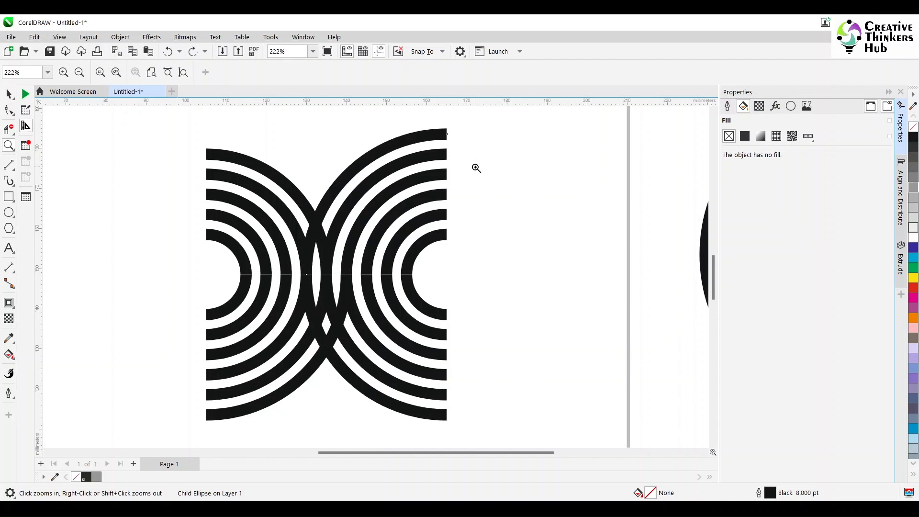
- Delete the upper half and the right-hand arcs, leaving one quarter set of concentric arcs
right_click(609, 300)
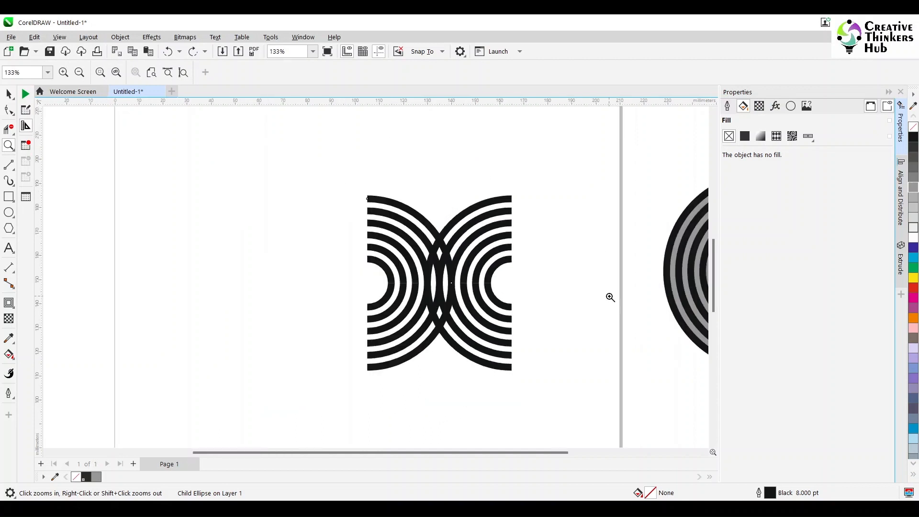
key(space)
drag(330, 171, 590, 292)
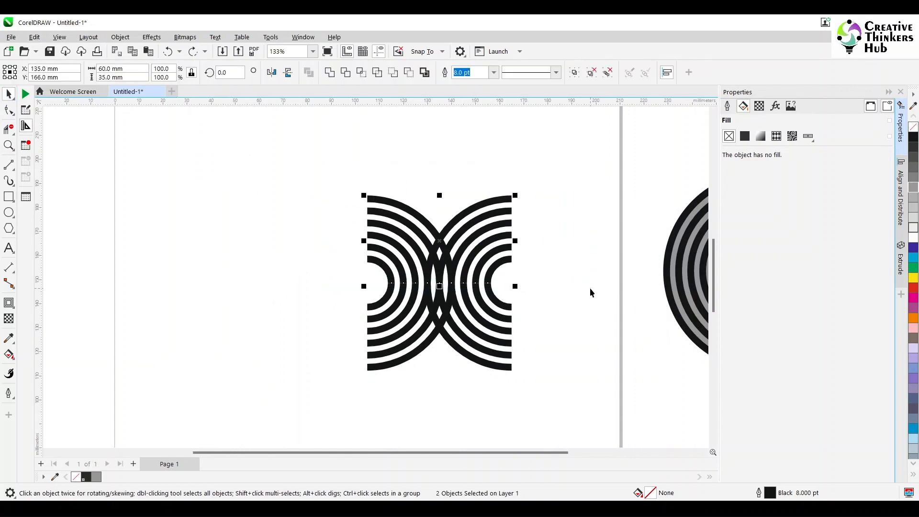
key(Delete)
drag(575, 223, 411, 412)
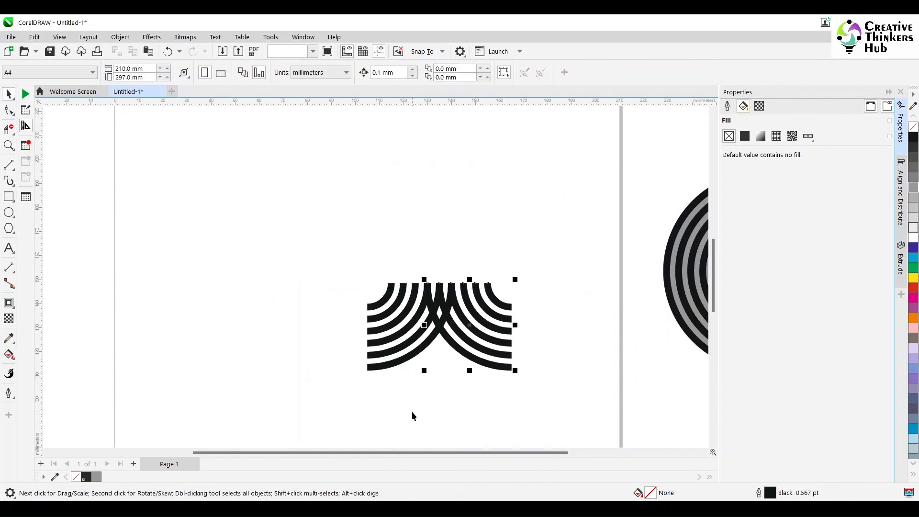
key(Delete)
- Ungroup the quarter arcs and convert their outlines to objects
click(358, 259)
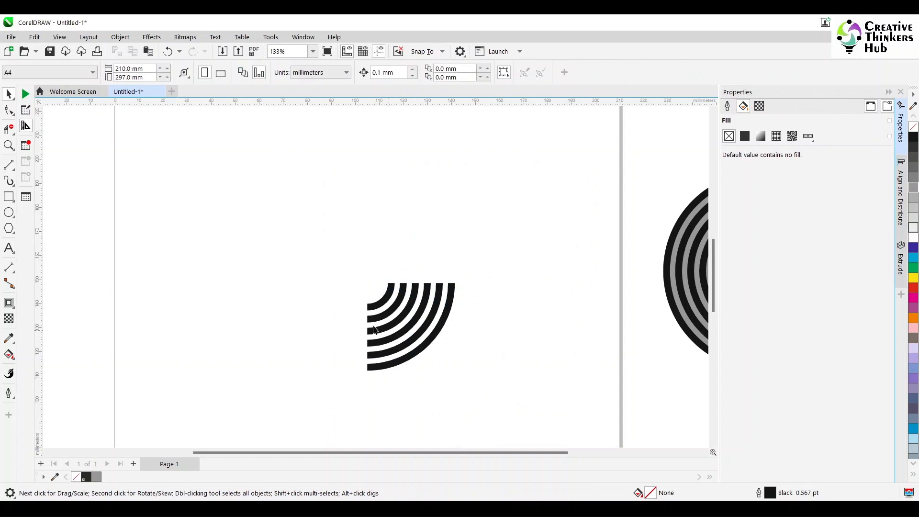
drag(513, 398, 514, 400)
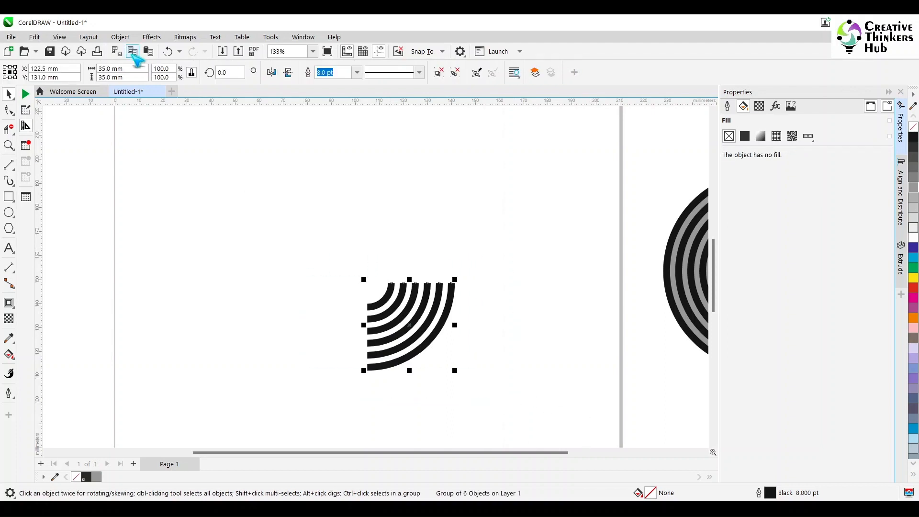
click(121, 37)
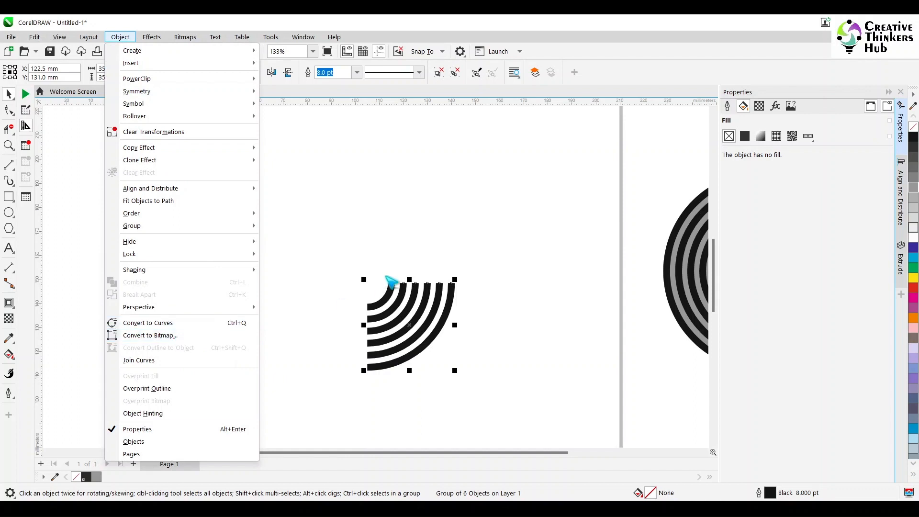
click(435, 74)
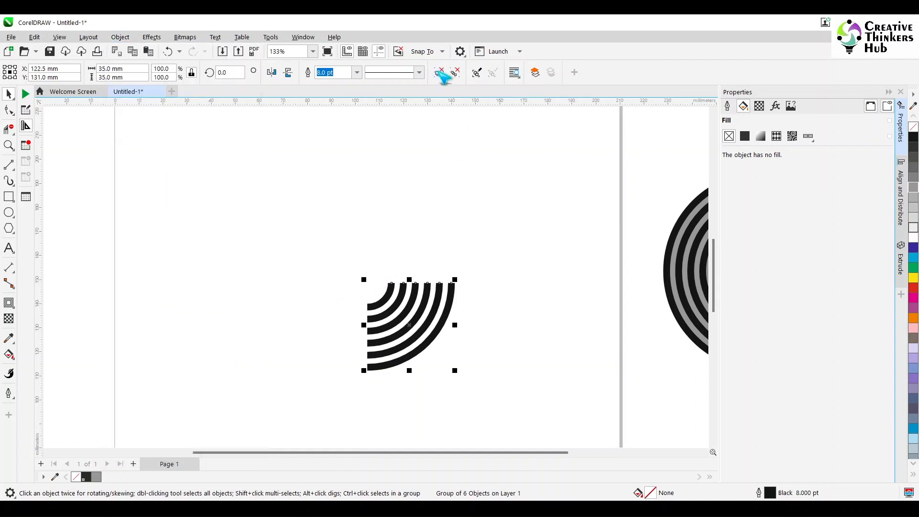
click(441, 73)
click(122, 37)
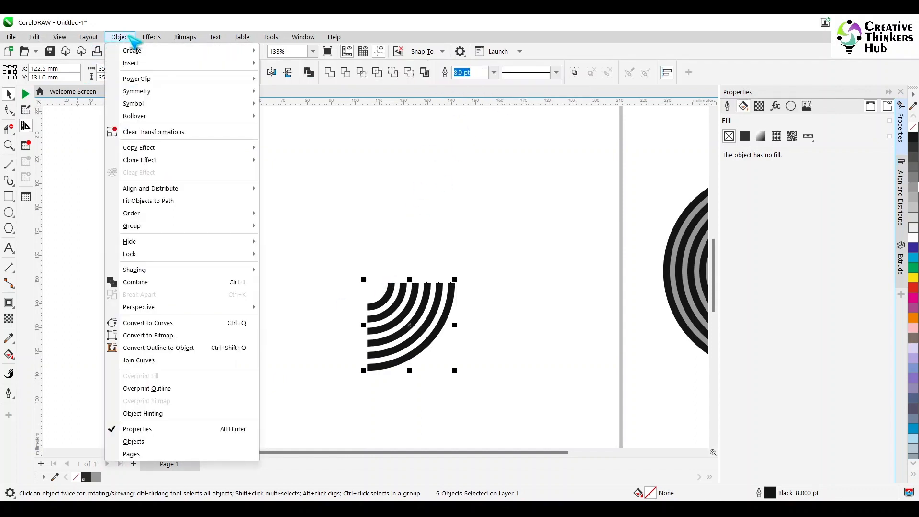
click(163, 350)
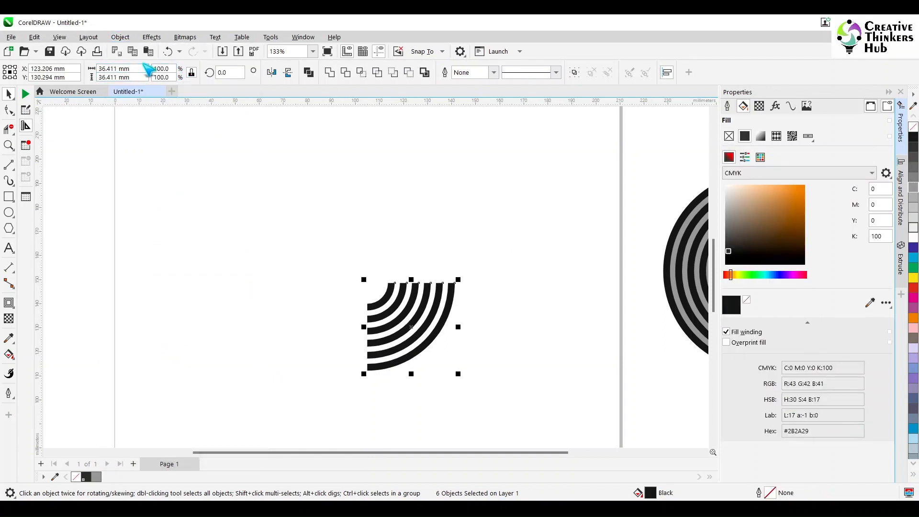
- Combine the arcs into a single curve and set its width to 30 mm
click(331, 74)
triple_click(142, 68)
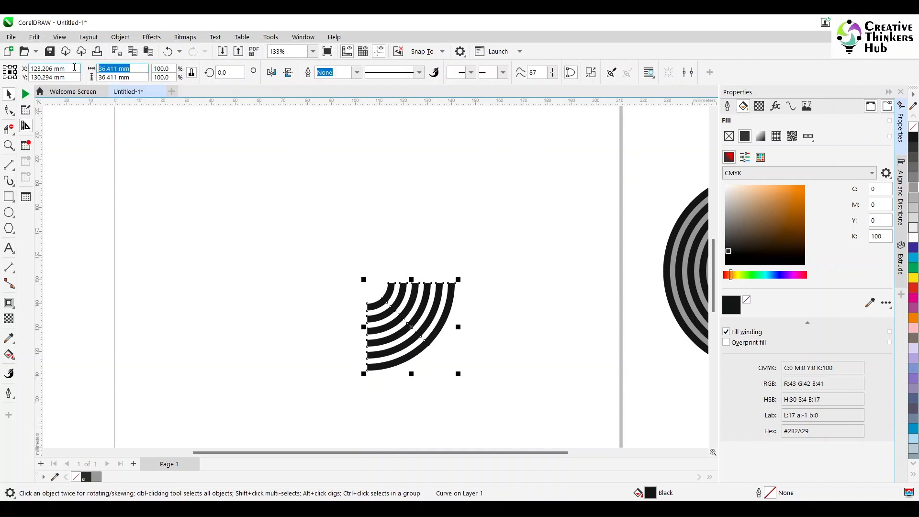
text(30)
key(Return)
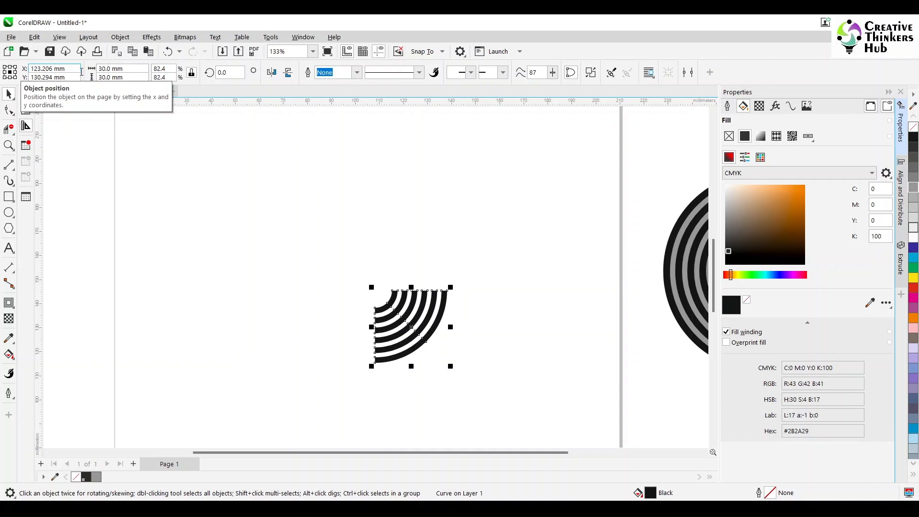
- Create a copy of the arc curve mirrored horizontally and vertically over the original
click(501, 359)
scroll(501, 360, up, 2)
click(337, 321)
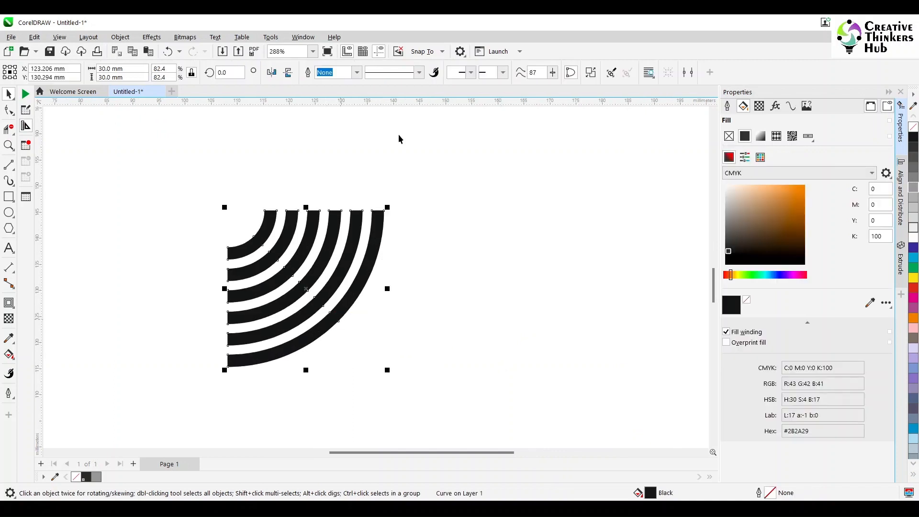
click(288, 72)
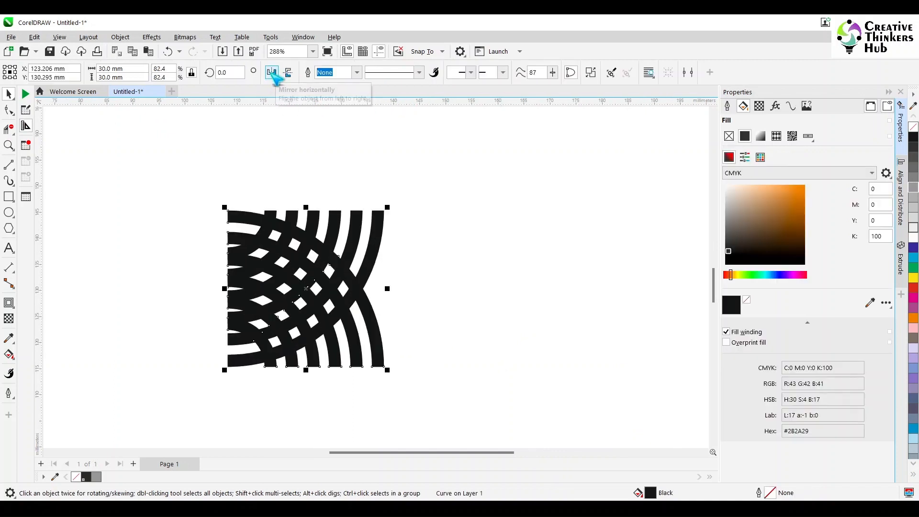
click(272, 72)
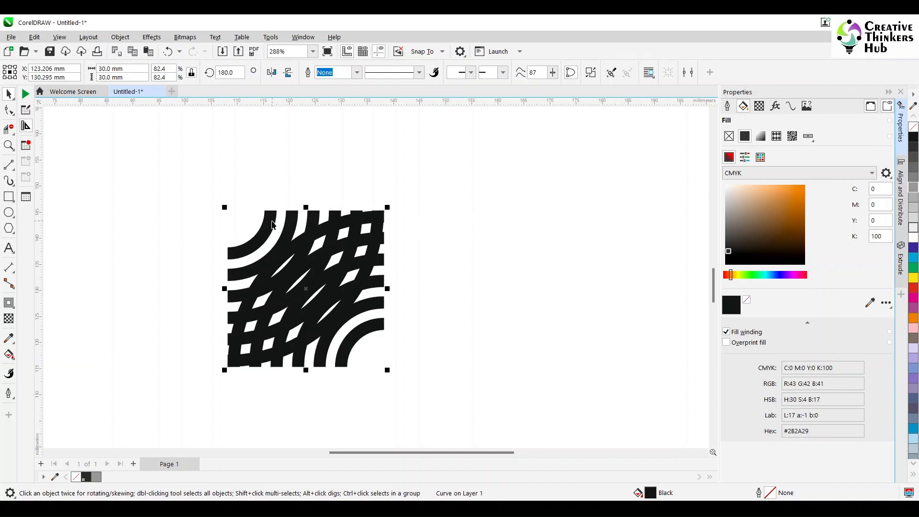
- Break apart the overlapping curves and delete the overlapping arc pieces in the middle
key(ctrl+k)
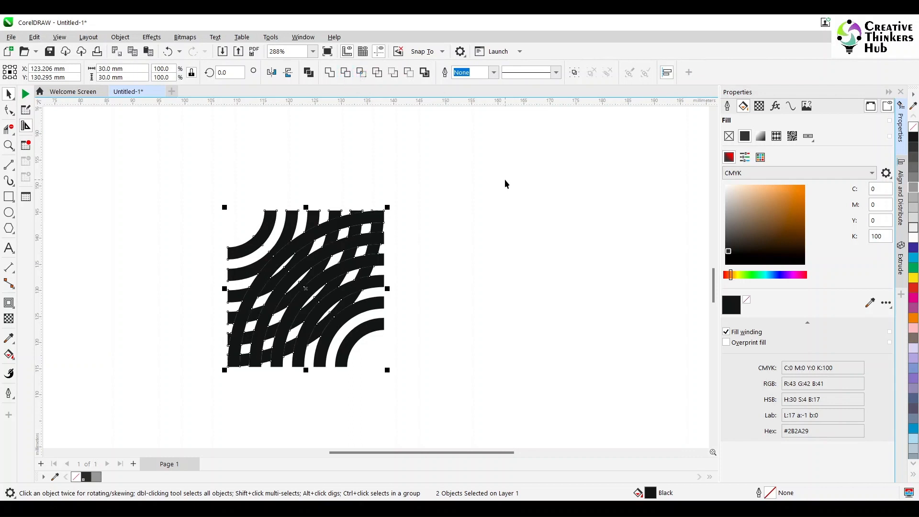
click(505, 245)
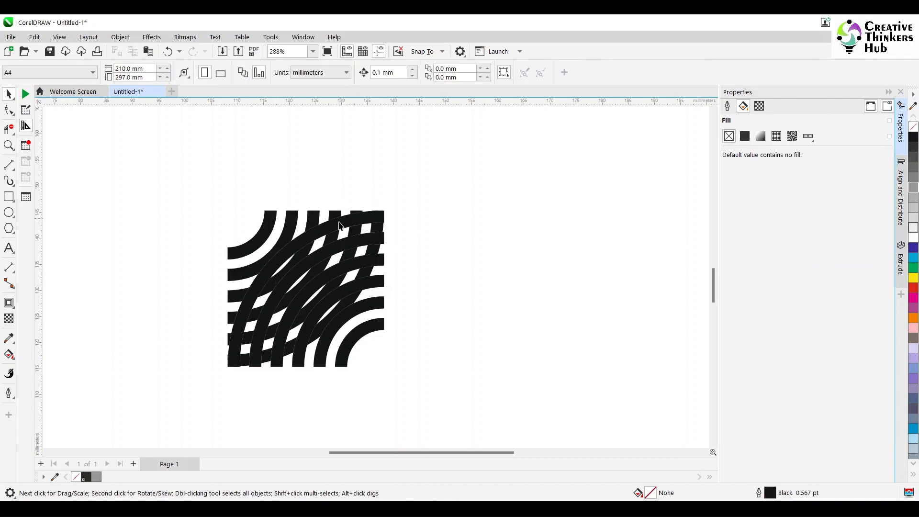
click(294, 224)
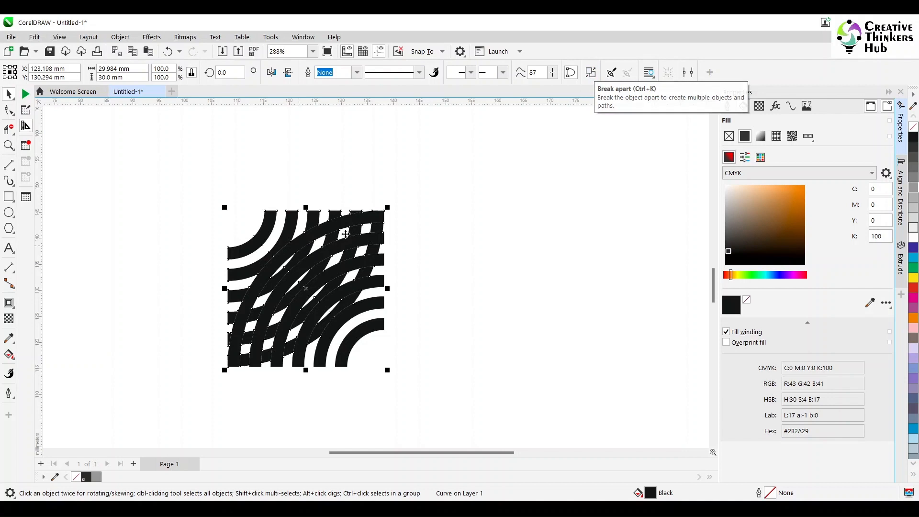
click(590, 72)
drag(459, 212, 306, 318)
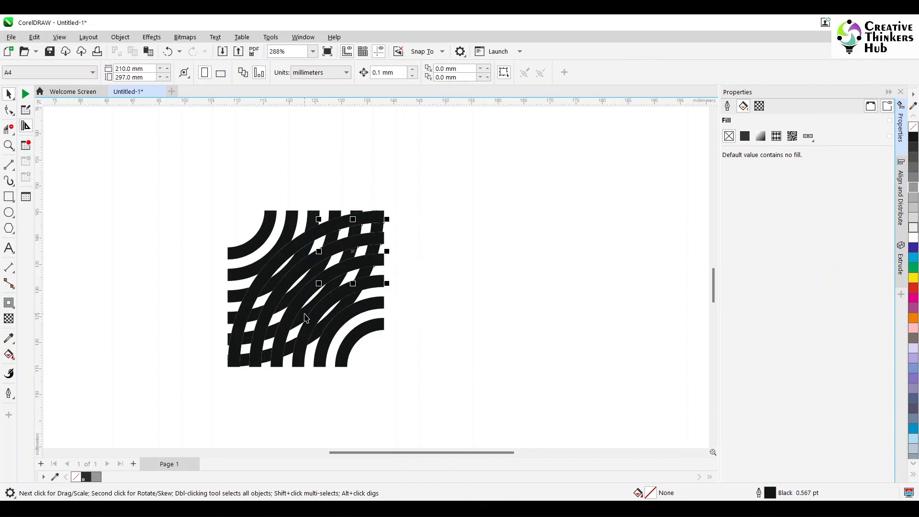
key(Delete)
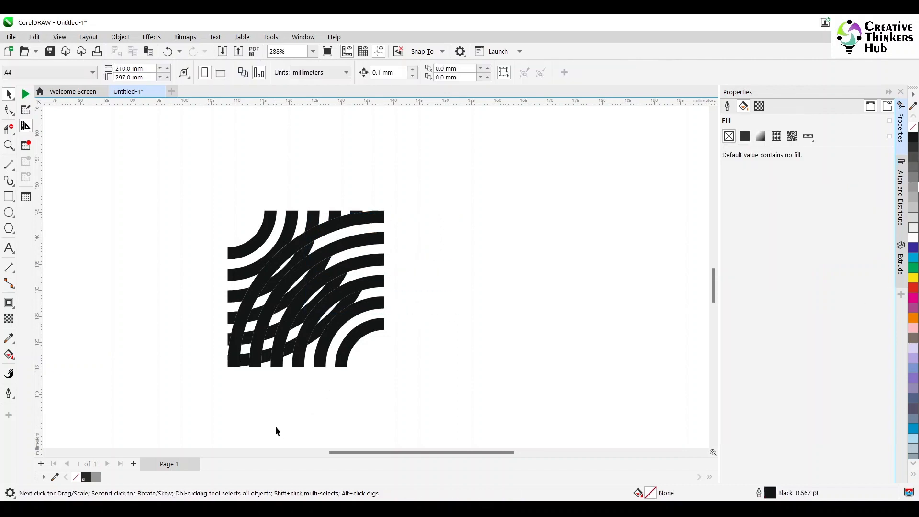
- Delete the remaining overlapping arc fragments in the lower-left area
drag(221, 417, 275, 241)
drag(431, 223, 258, 327)
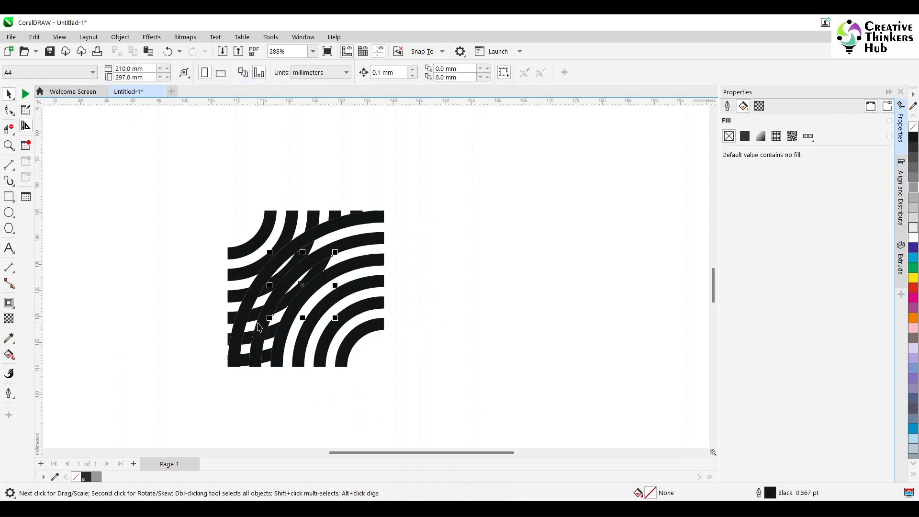
key(Delete)
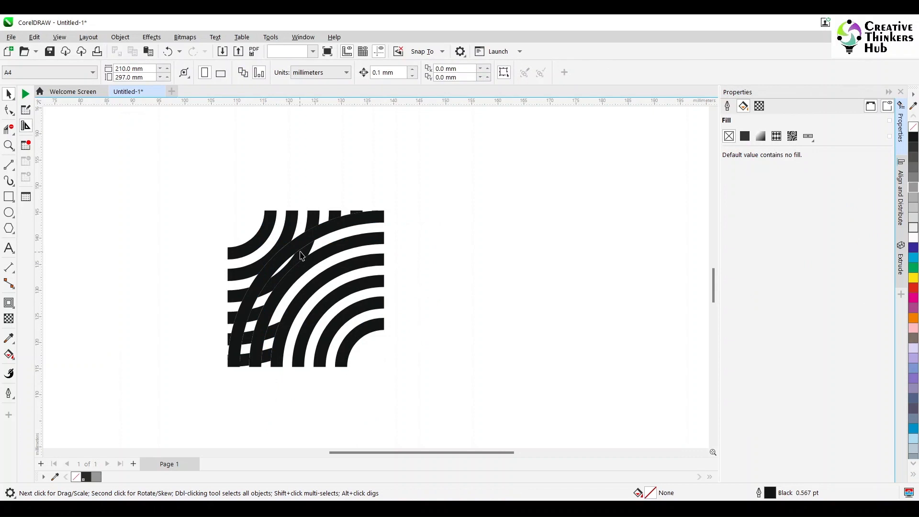
click(302, 256)
click(237, 382)
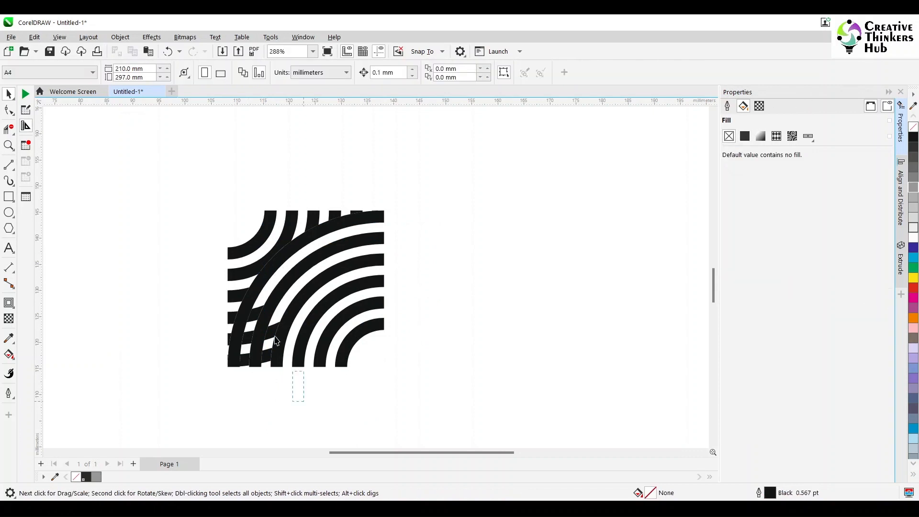
drag(277, 341, 235, 303)
key(Delete)
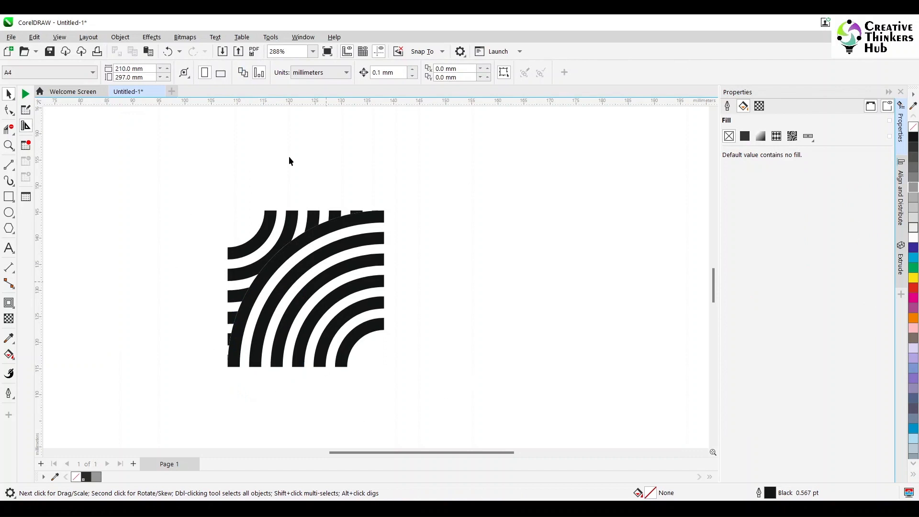
- Set the nudge distance to 50 mm and nudge the mirrored arc curve 50 mm to the right
drag(472, 405, 472, 405)
click(389, 222)
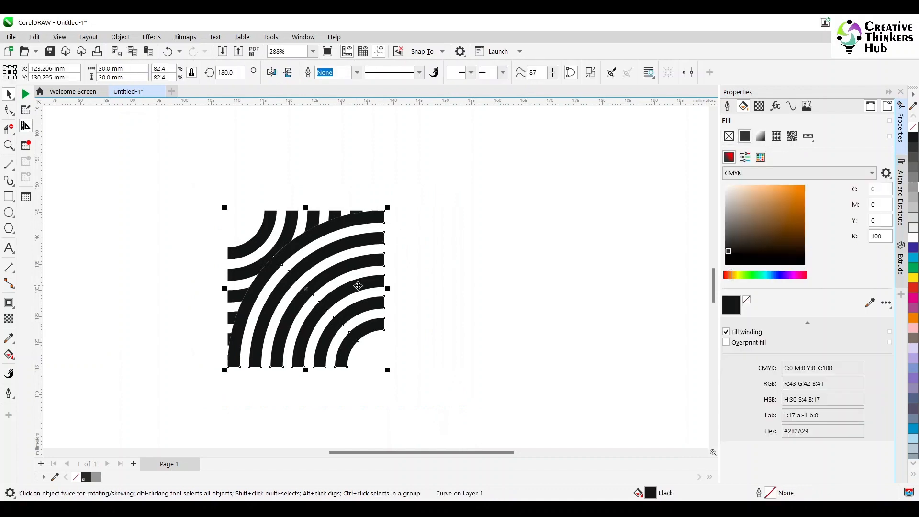
click(433, 160)
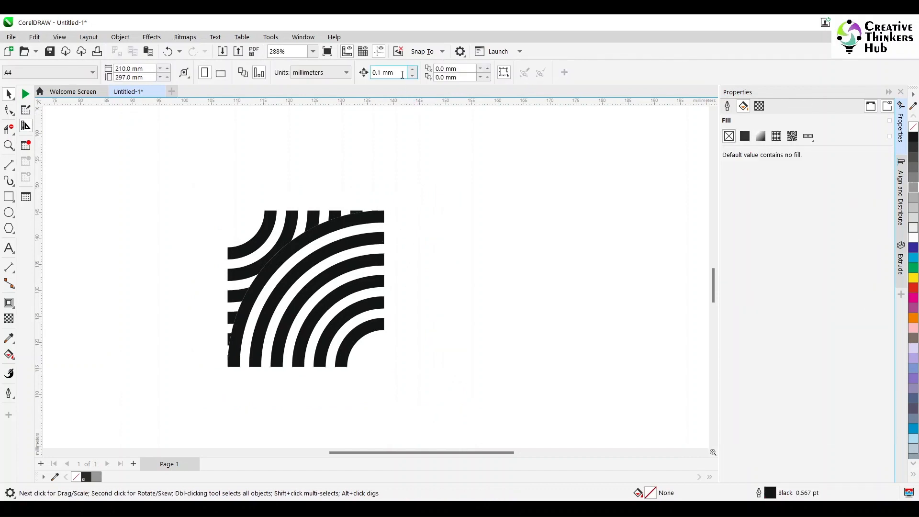
drag(395, 74, 360, 72)
text(50)
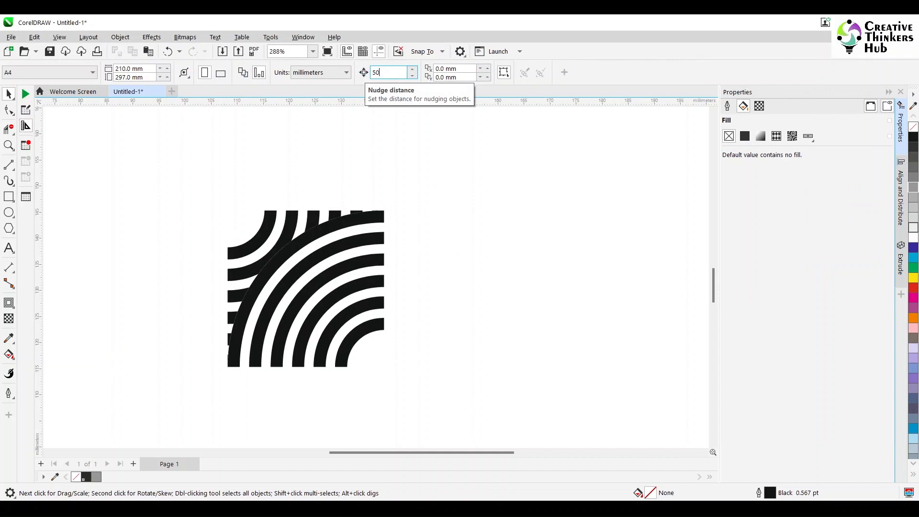
key(Return)
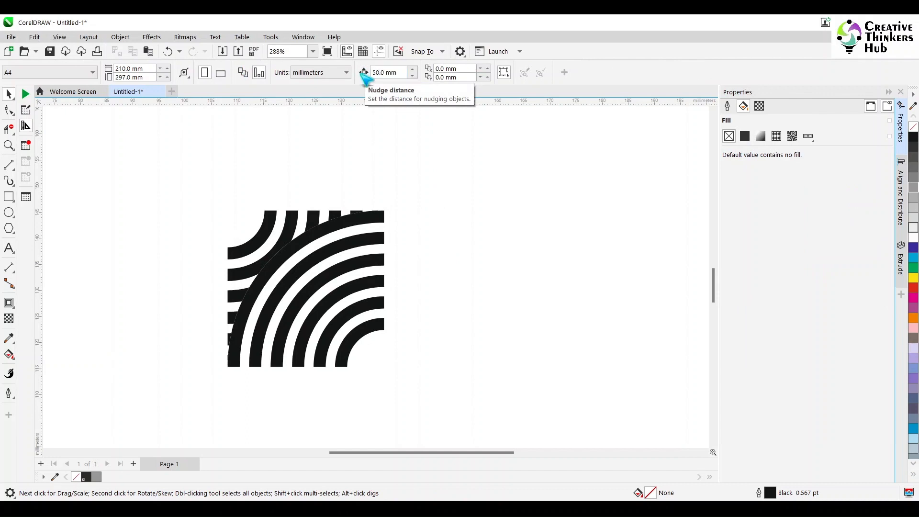
click(380, 241)
key(Right)
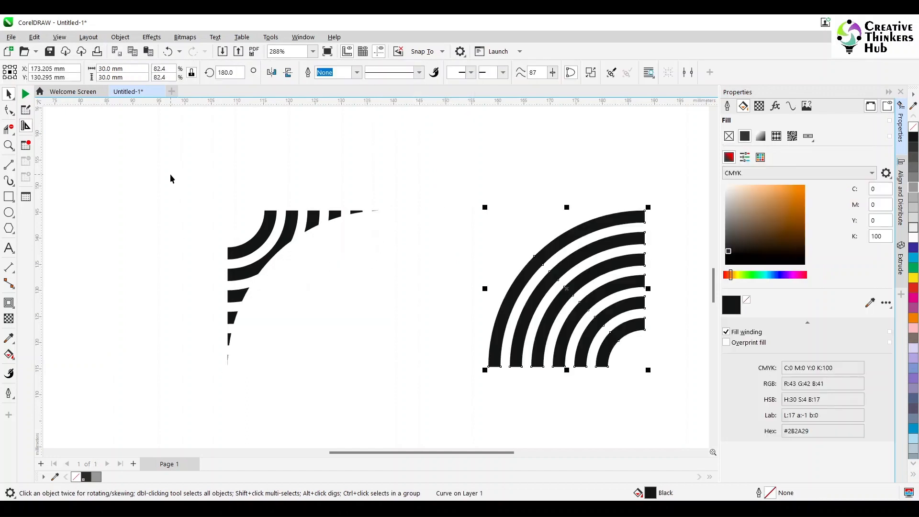
- Break apart the leftover arc fragments on the left, then select the moved arc curve
drag(170, 179, 430, 398)
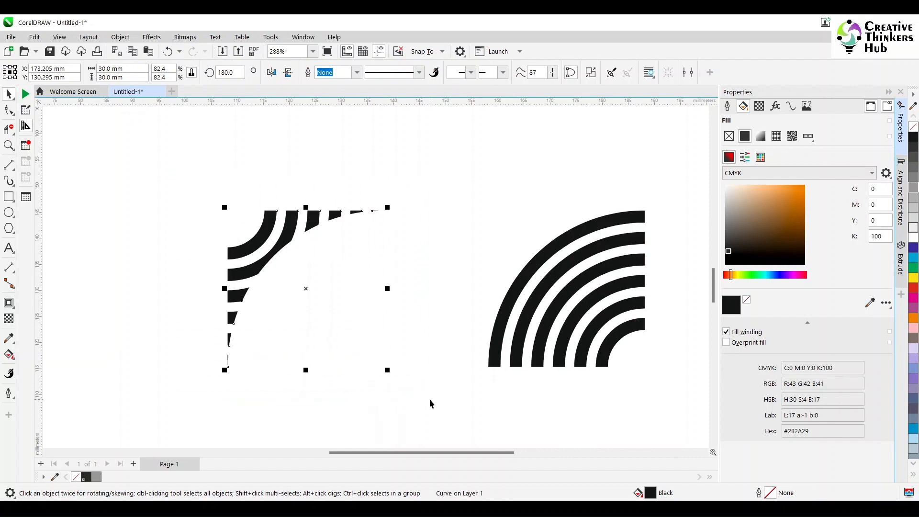
click(330, 73)
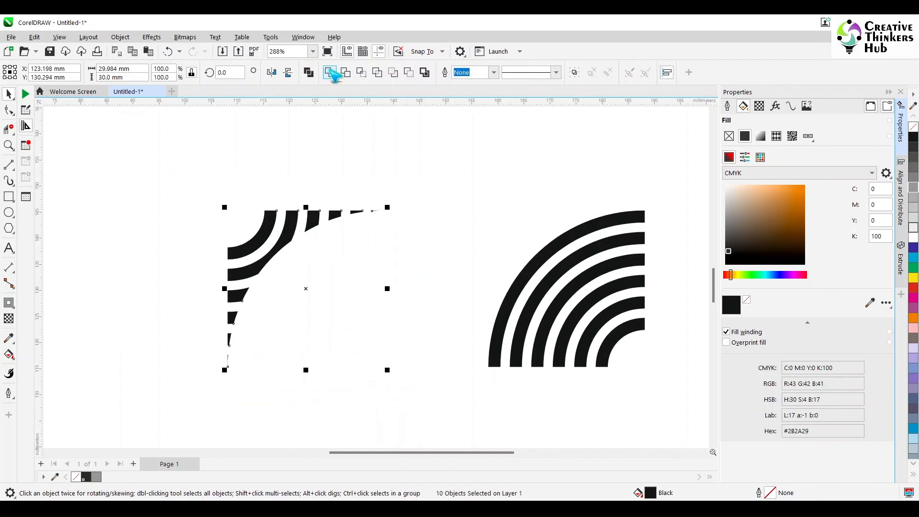
click(558, 241)
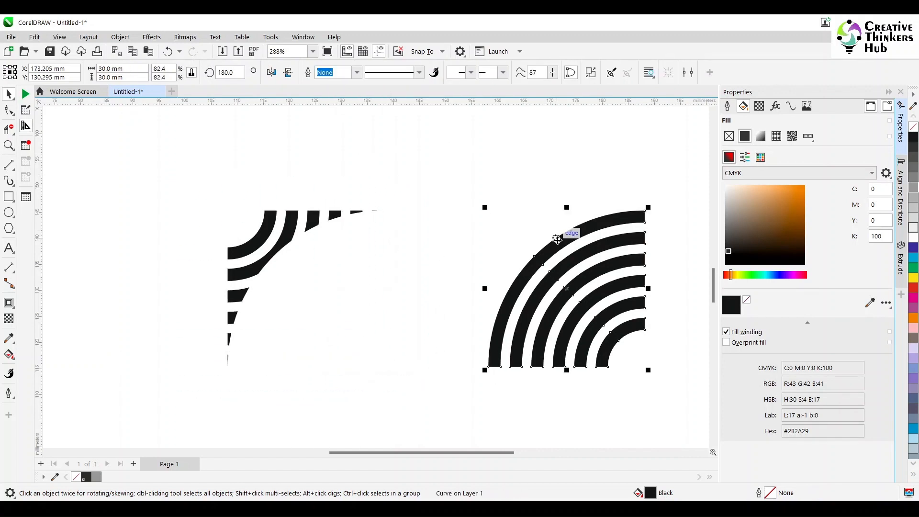
- Nudge the mirrored arc curve 50 mm back left onto the remaining fragments, then select both arc pieces and group them
key(Left)
click(527, 269)
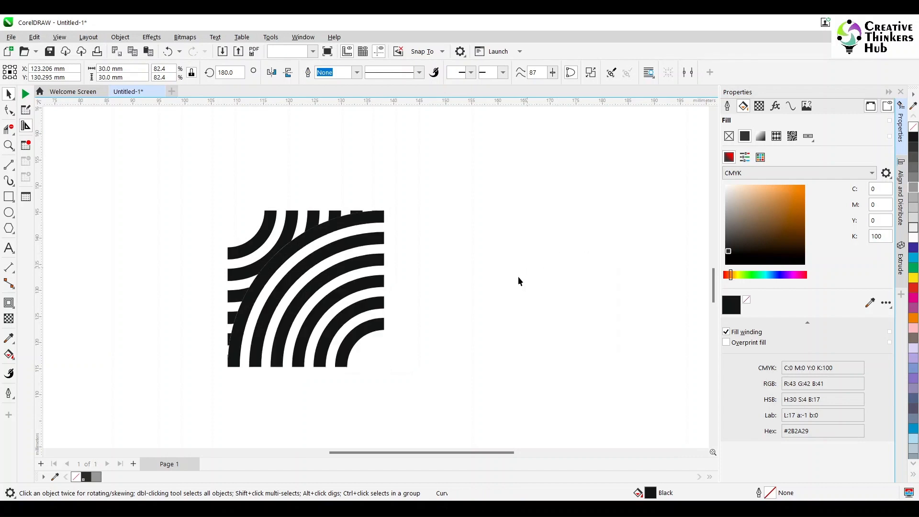
click(367, 333)
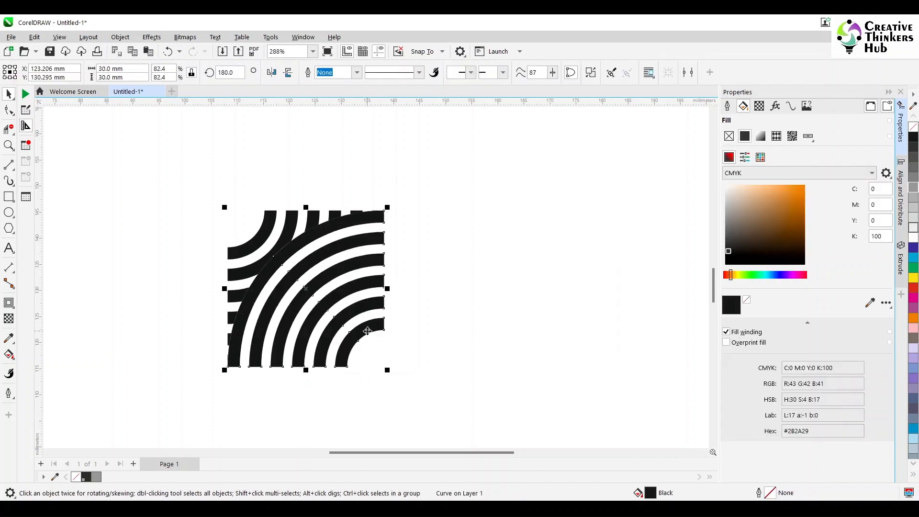
click(584, 260)
drag(177, 170, 484, 397)
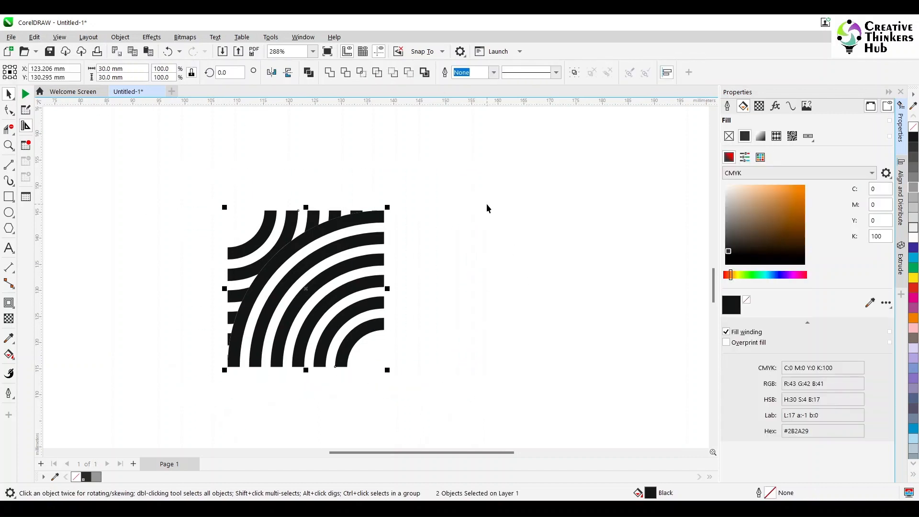
key(ctrl+g)
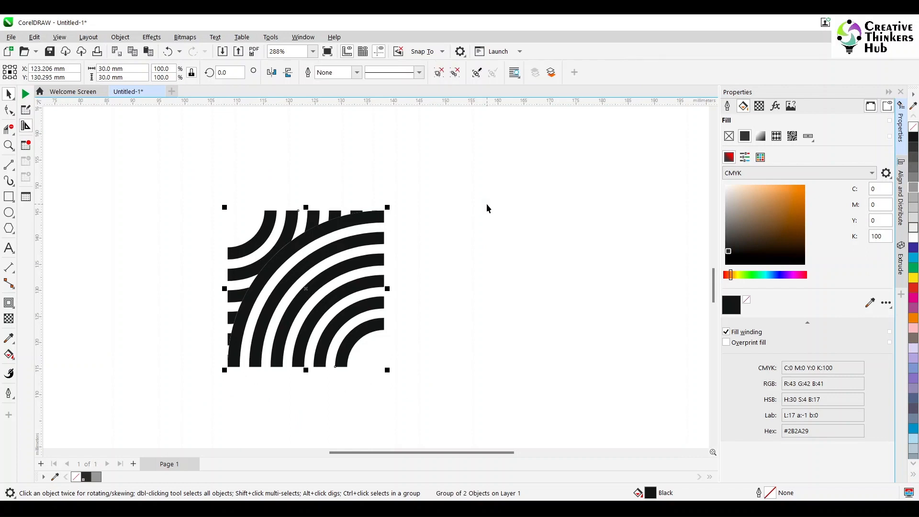
- Set the nudge distance to 30 mm, duplicate the arc group and nudge the copy 30 mm to the right
click(478, 194)
text(30)
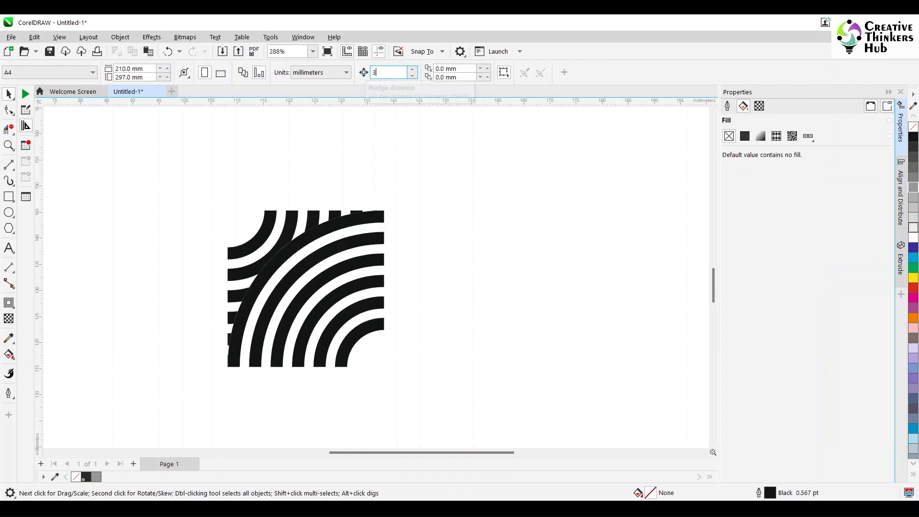
key(Return)
click(294, 225)
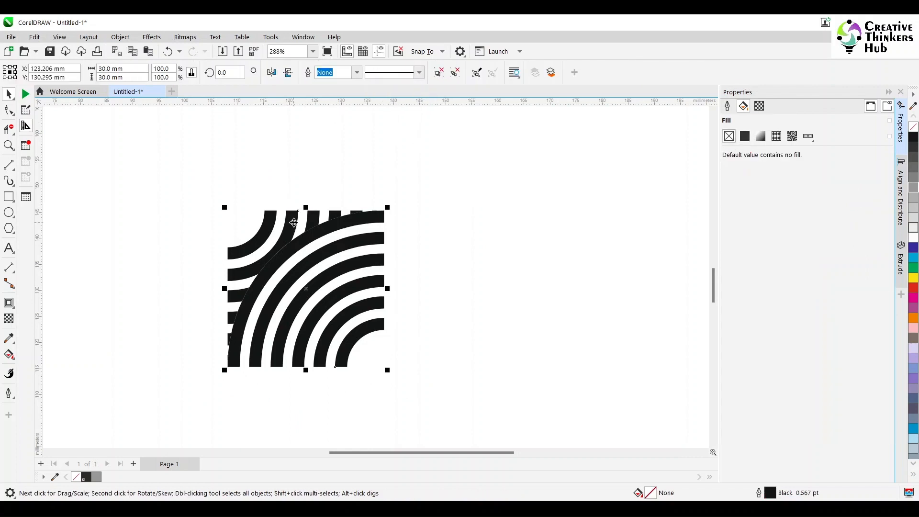
key(KP_Add)
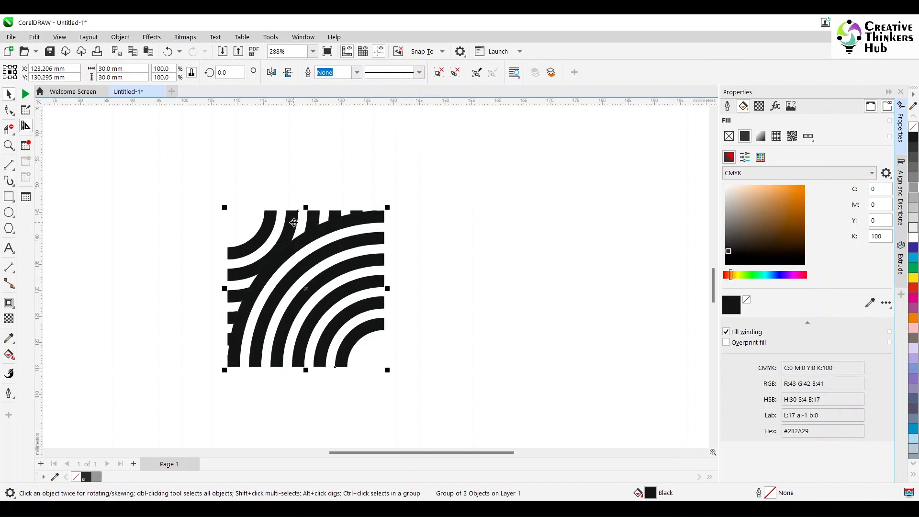
key(Right)
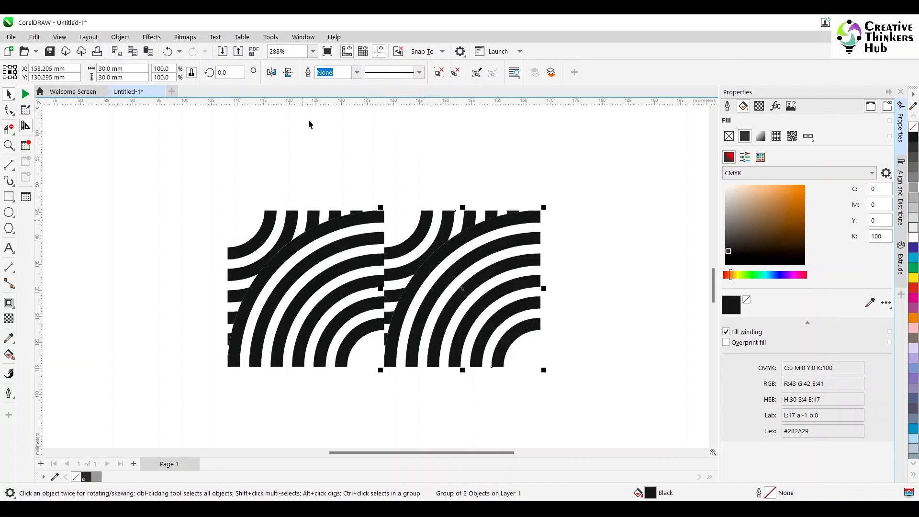
- Mirror the copy vertically, then select both halves and group them into one tile
click(288, 73)
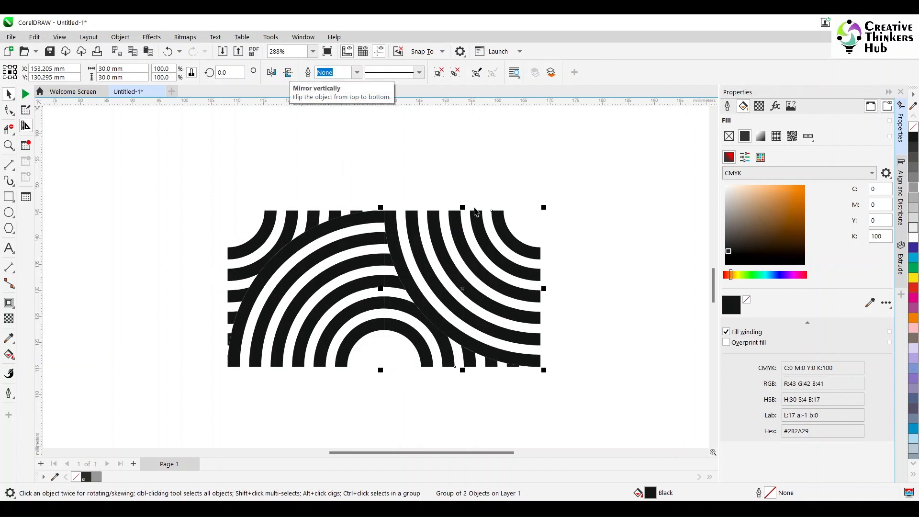
scroll(467, 342, down, 3)
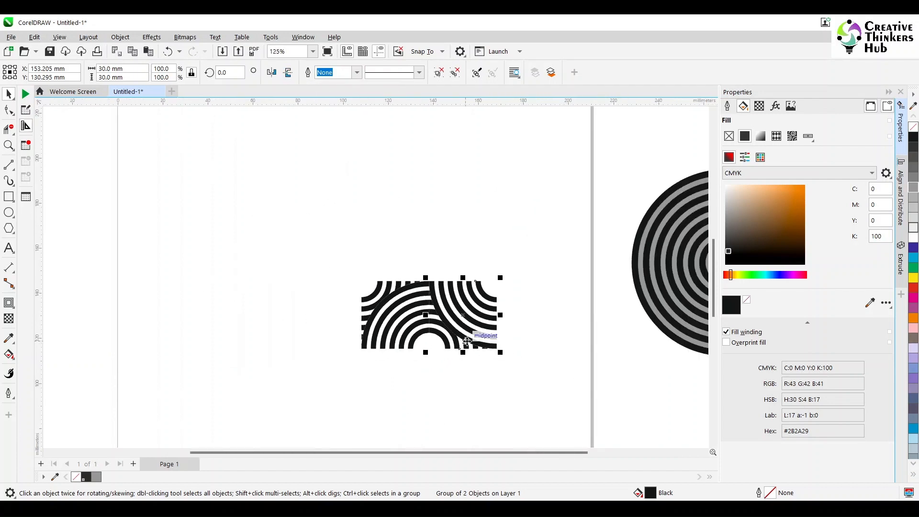
scroll(267, 372, down, 2)
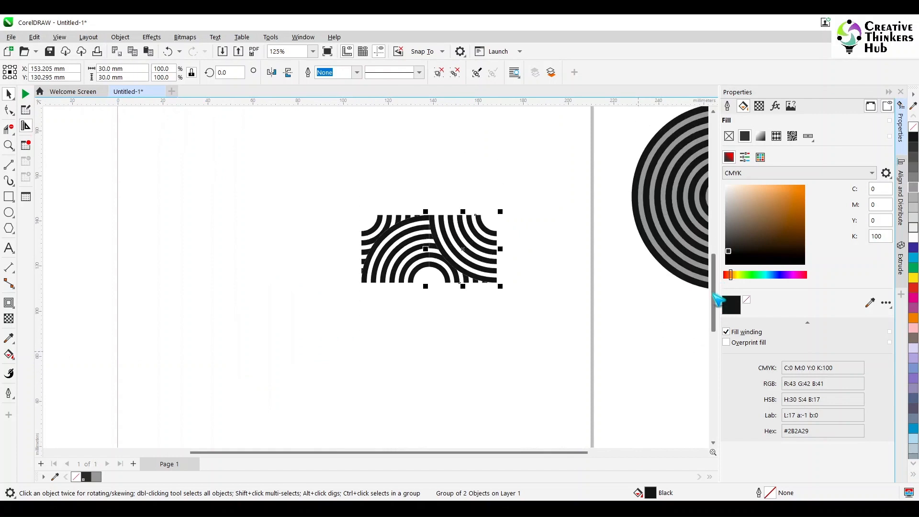
click(268, 368)
drag(538, 184, 538, 184)
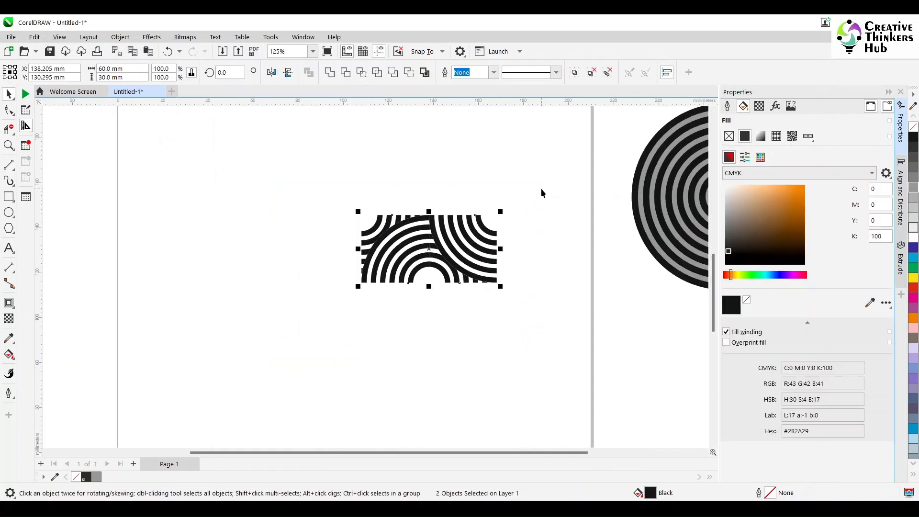
key(ctrl+g)
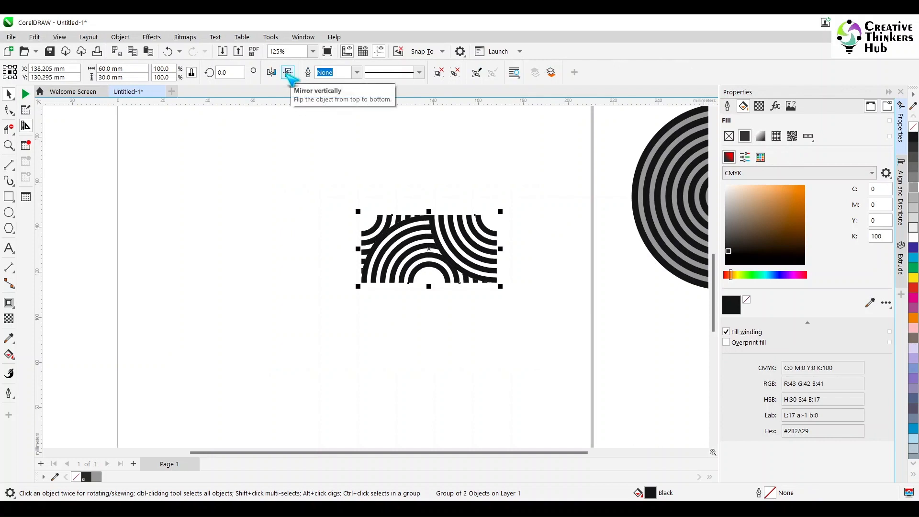
- Duplicate the tile group, nudge the copy 30 mm down and mirror it vertically
key(KP_Add)
key(Down)
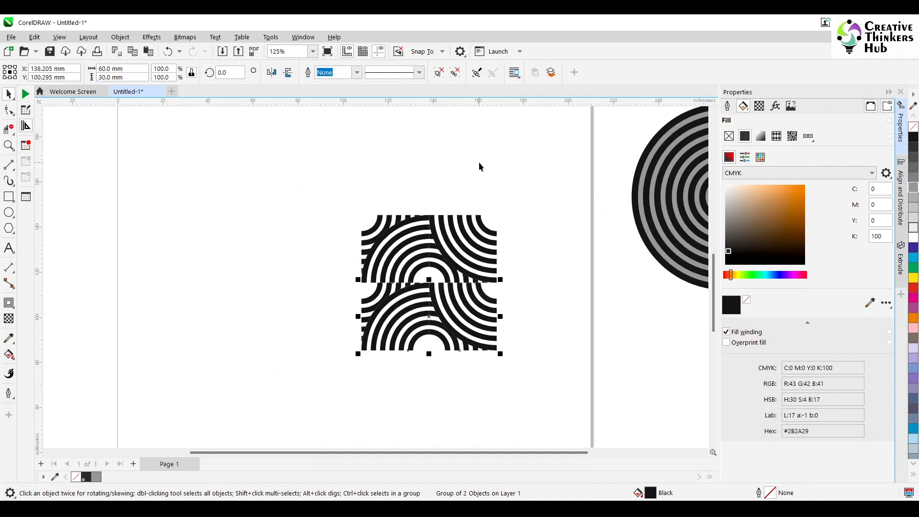
click(289, 73)
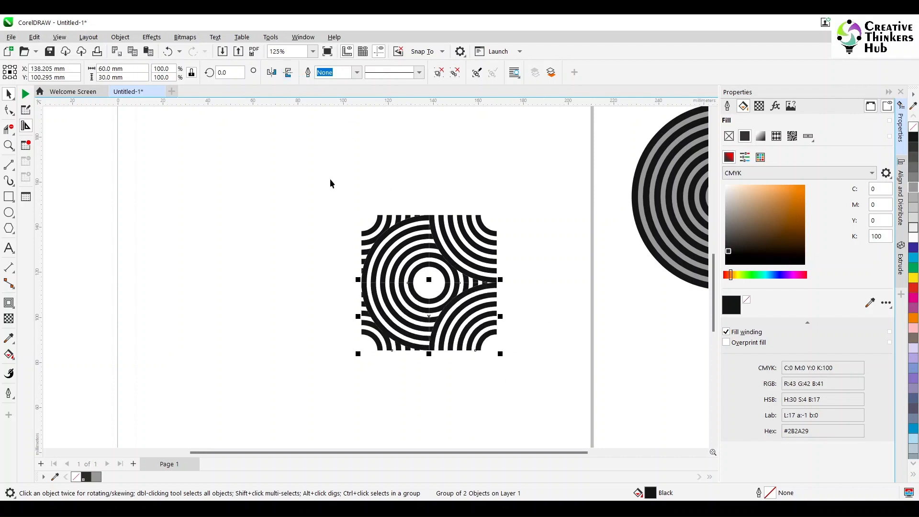
- Select both halves of the design, start creating a pattern fill from it and marquee the tile area
click(465, 397)
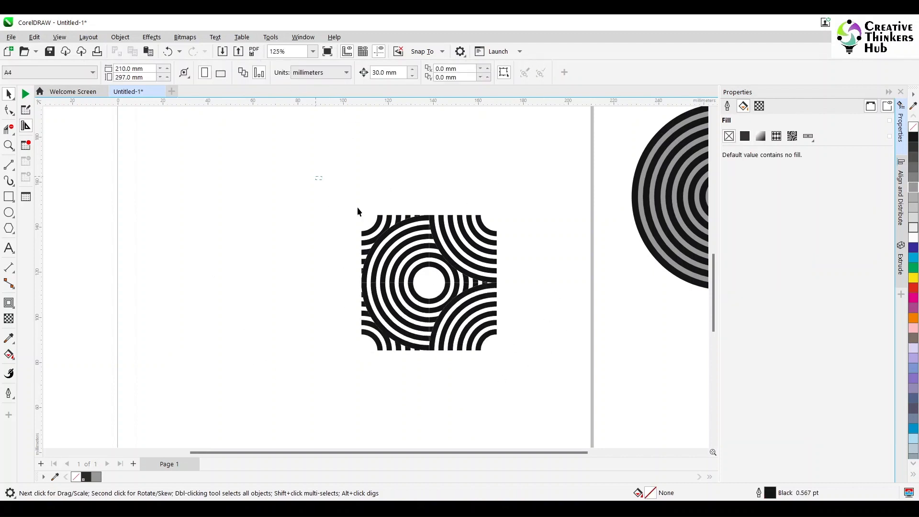
drag(569, 400, 569, 400)
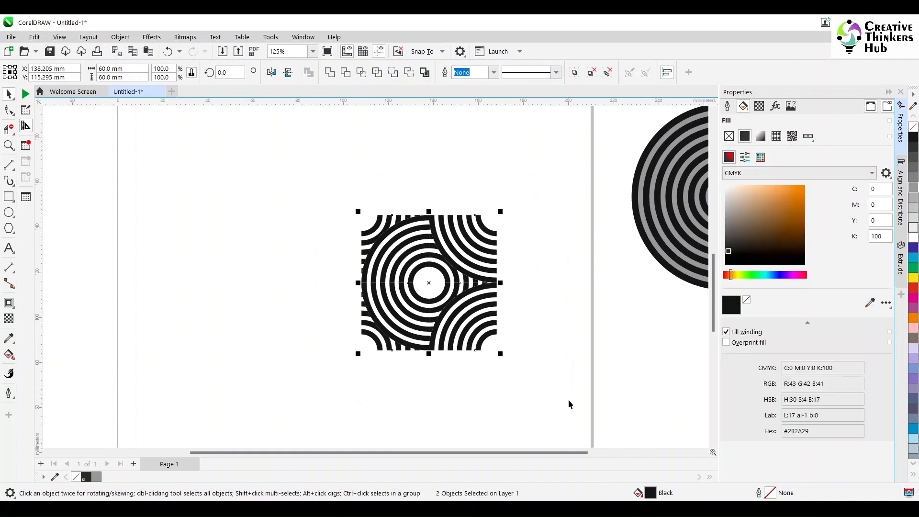
drag(236, 163, 552, 422)
click(91, 38)
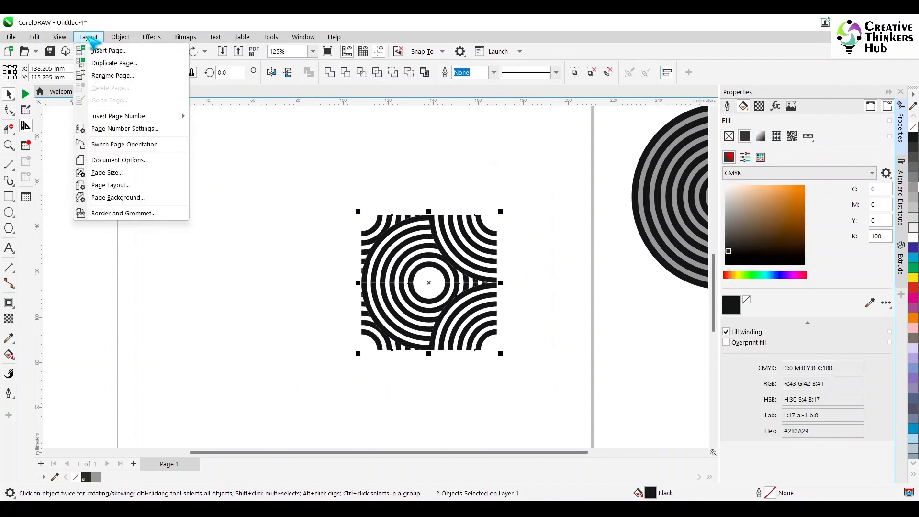
mouse_move(120, 37)
mouse_move(174, 52)
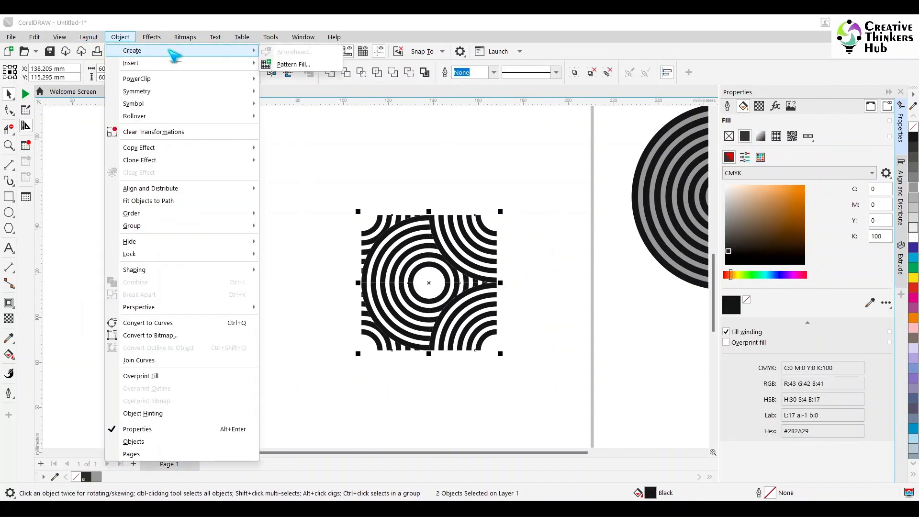
click(292, 64)
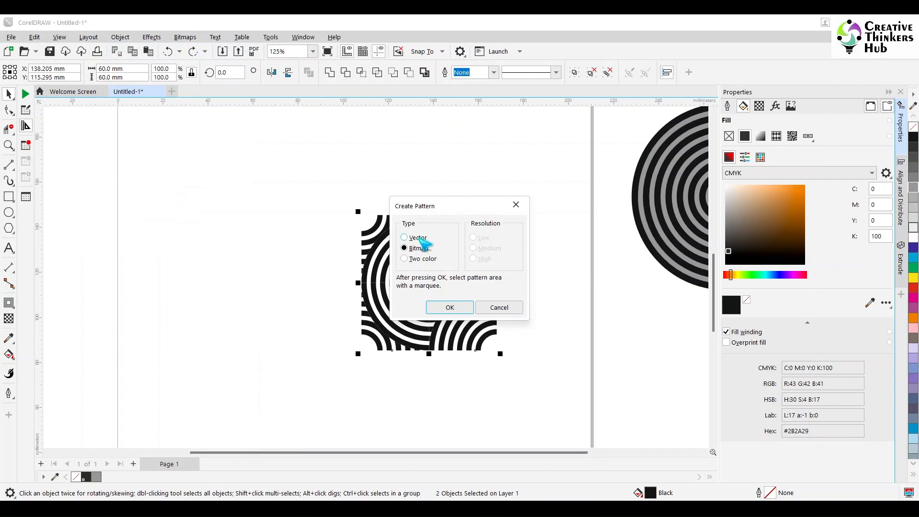
click(450, 309)
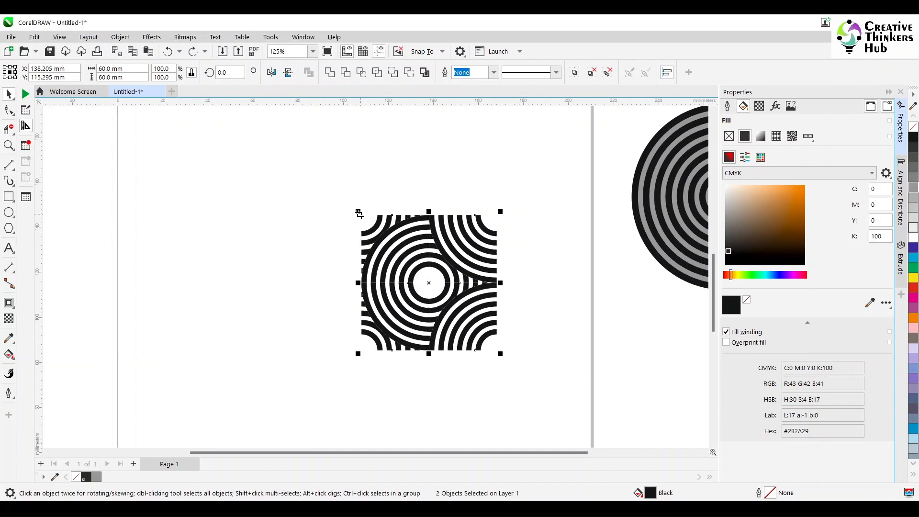
drag(360, 215, 496, 351)
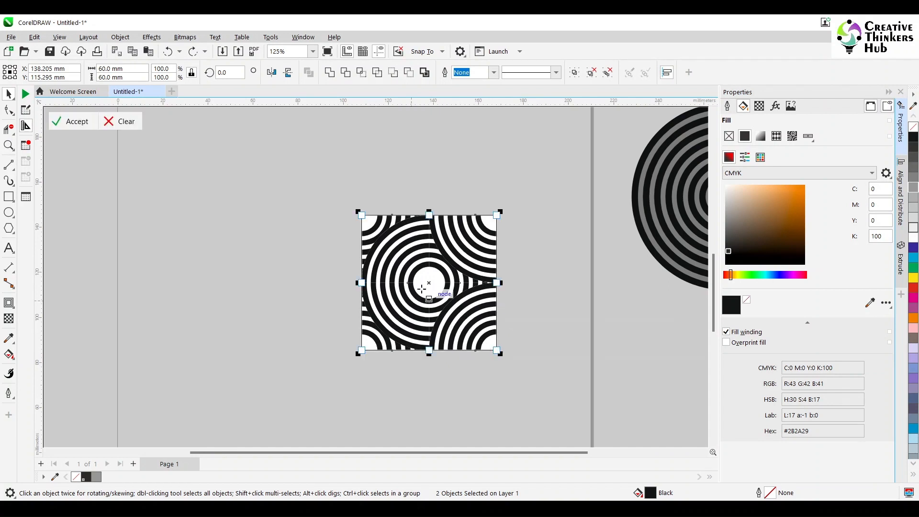
- Refine the capture area so its edges snap exactly to the tile's corner nodes and intersections
scroll(418, 285, up, 2)
scroll(418, 285, up, 5)
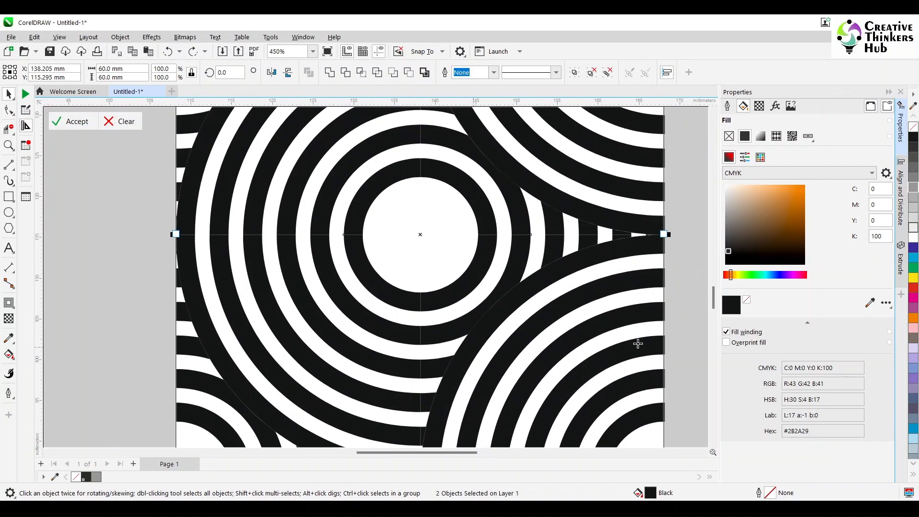
mouse_move(714, 298)
mouse_down()
mouse_move(718, 338)
mouse_move(718, 306)
mouse_up()
scroll(409, 388, up, 2)
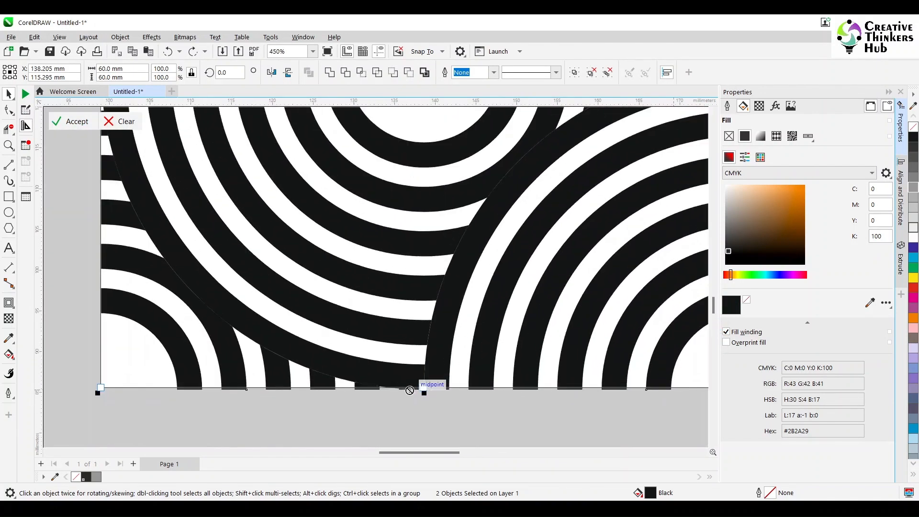
scroll(409, 390, up, 2)
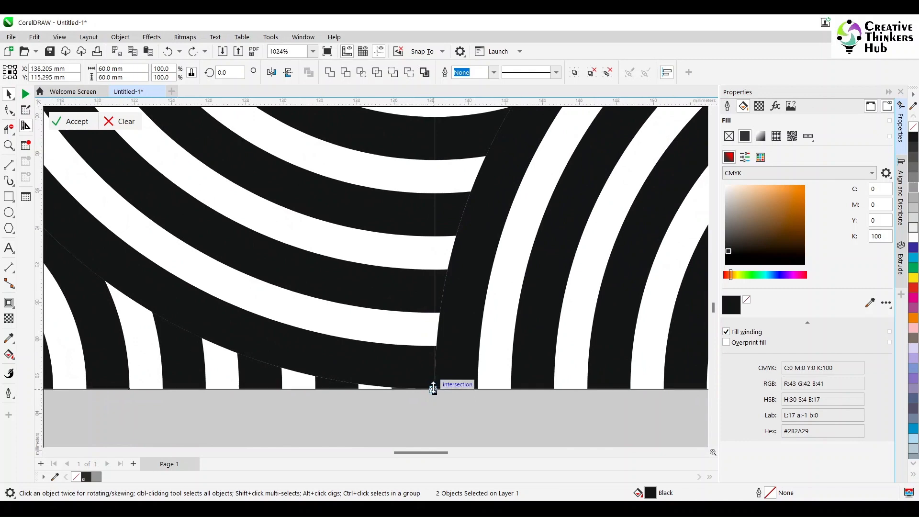
click(433, 389)
scroll(488, 288, down, 7)
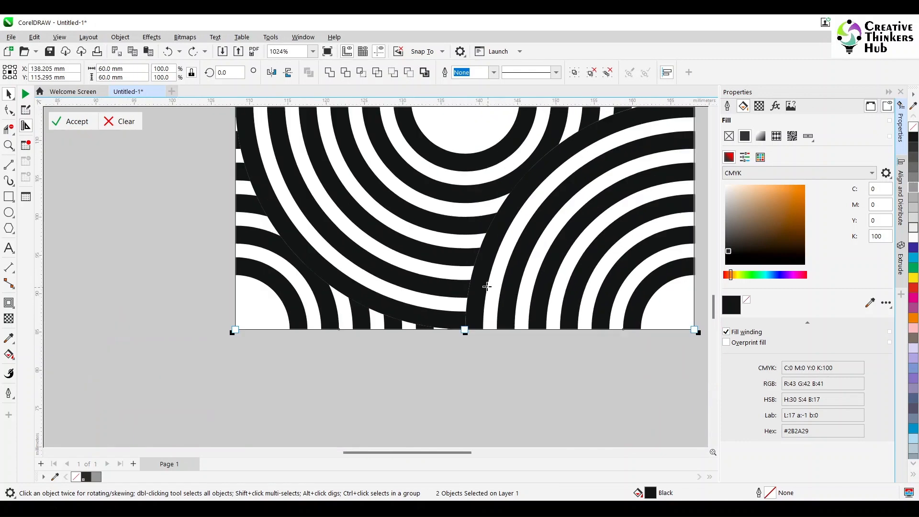
scroll(624, 175, up, 10)
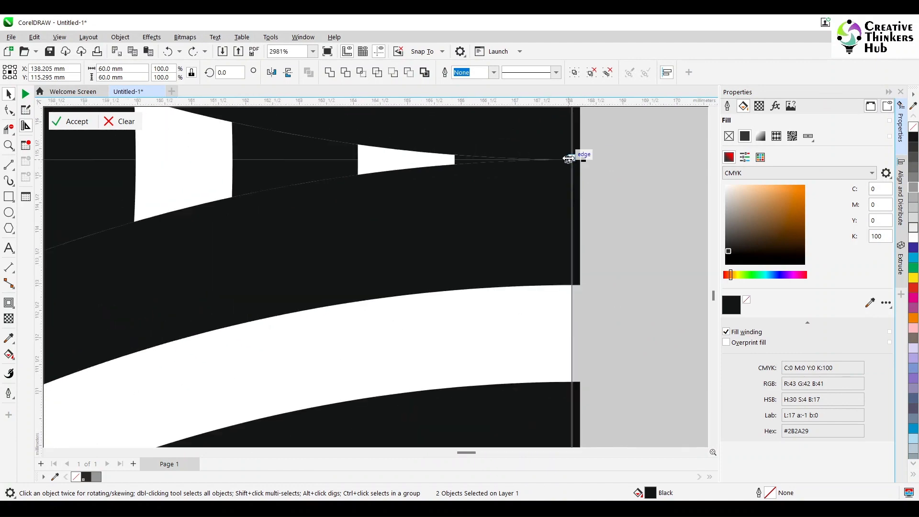
drag(573, 159, 578, 161)
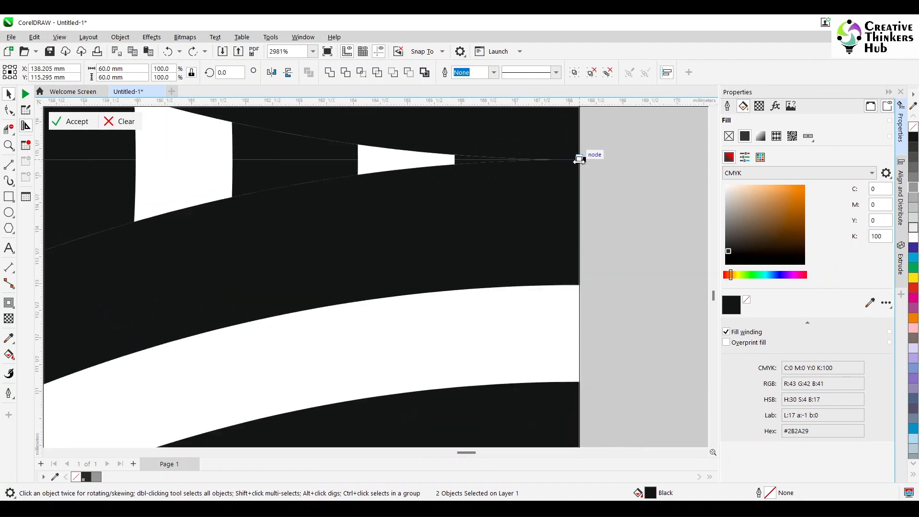
scroll(580, 147, down, 8)
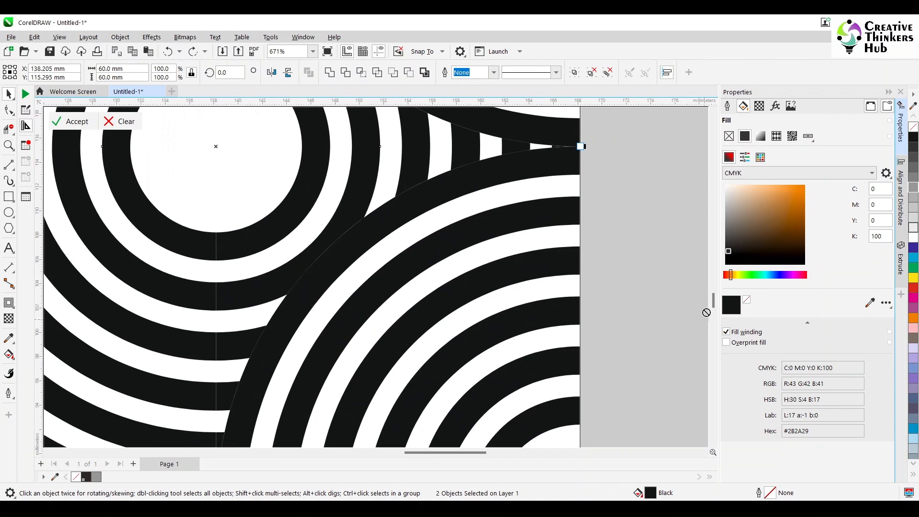
drag(714, 305, 714, 269)
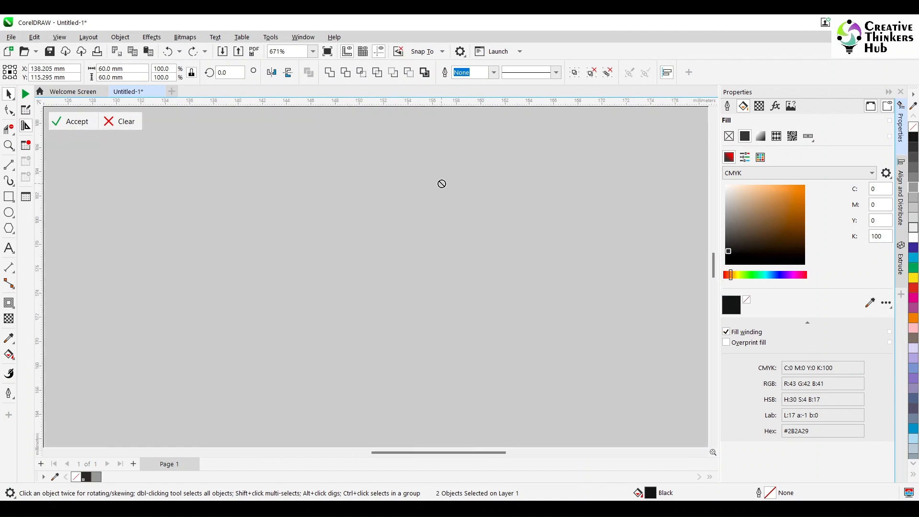
scroll(442, 183, down, 4)
scroll(370, 338, up, 4)
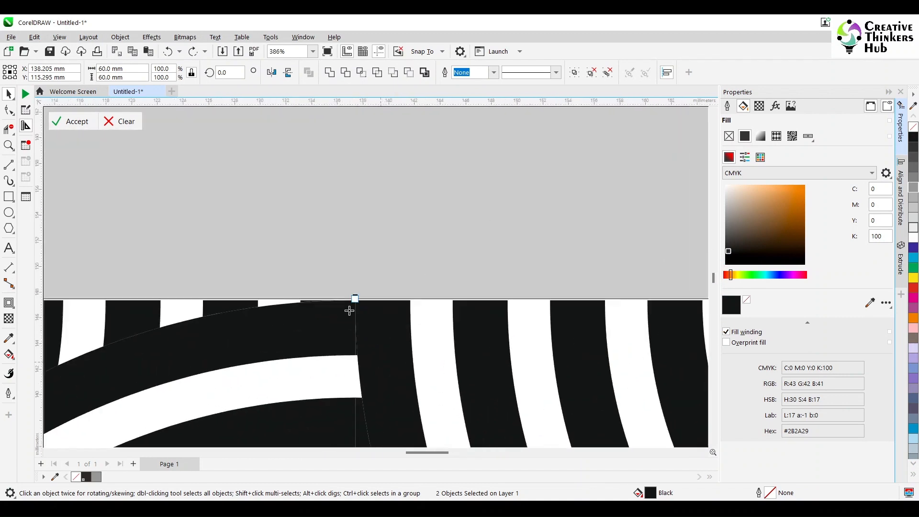
scroll(349, 311, up, 10)
drag(362, 307, 361, 311)
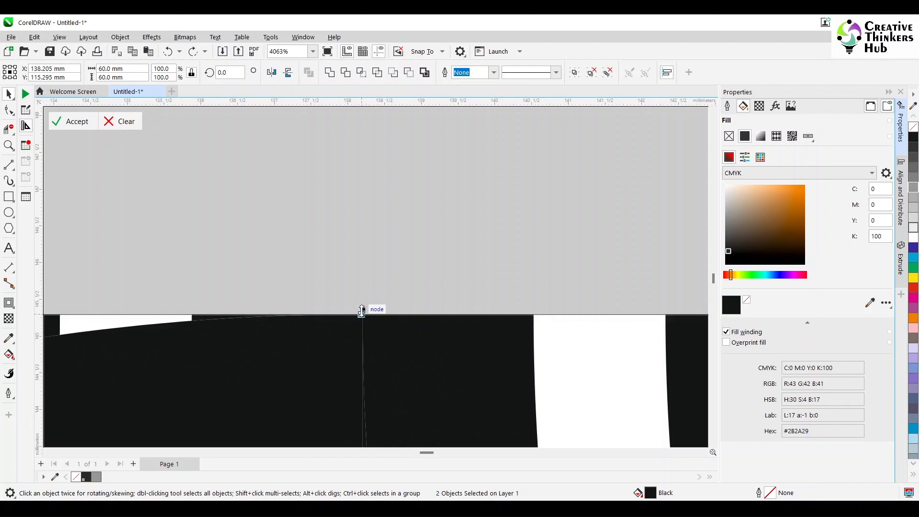
scroll(372, 375, down, 7)
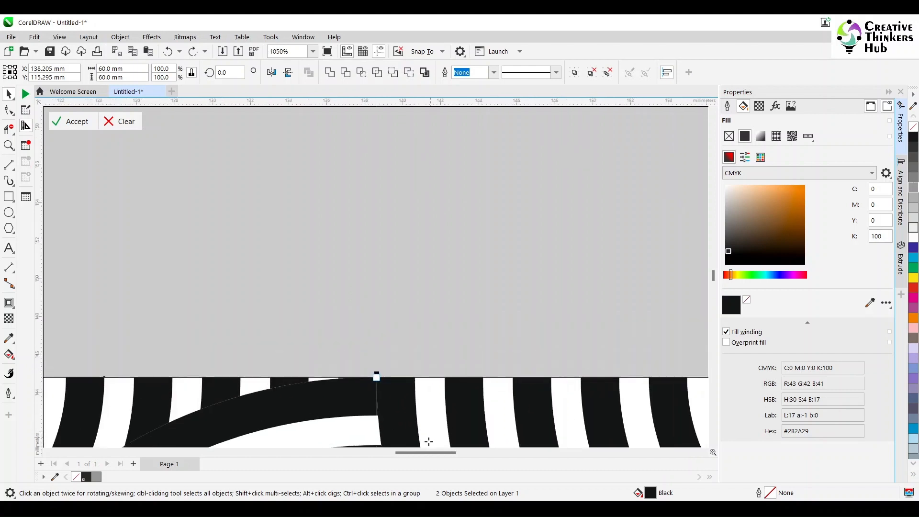
drag(405, 453, 377, 455)
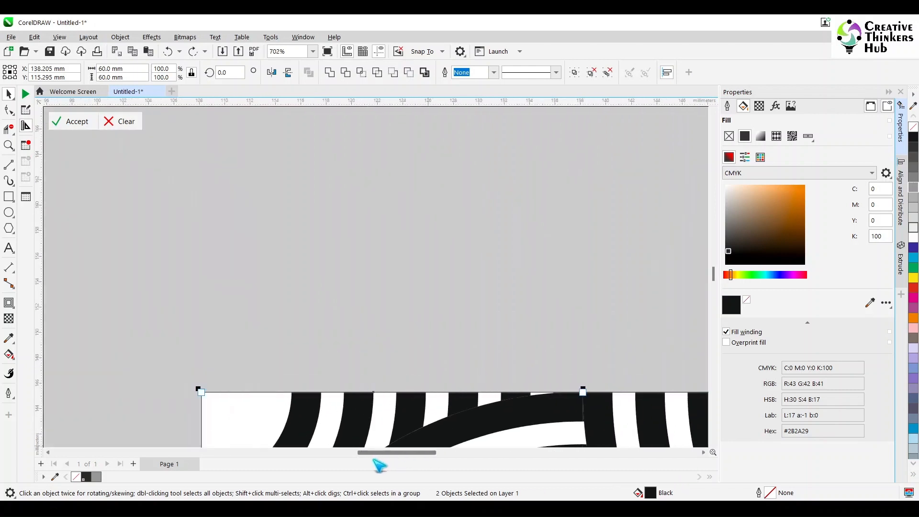
drag(713, 273, 713, 297)
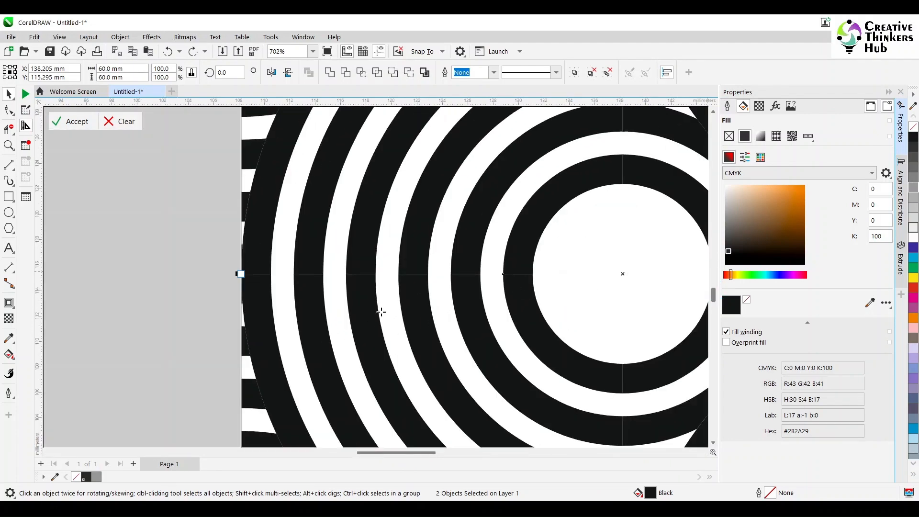
scroll(241, 281, up, 6)
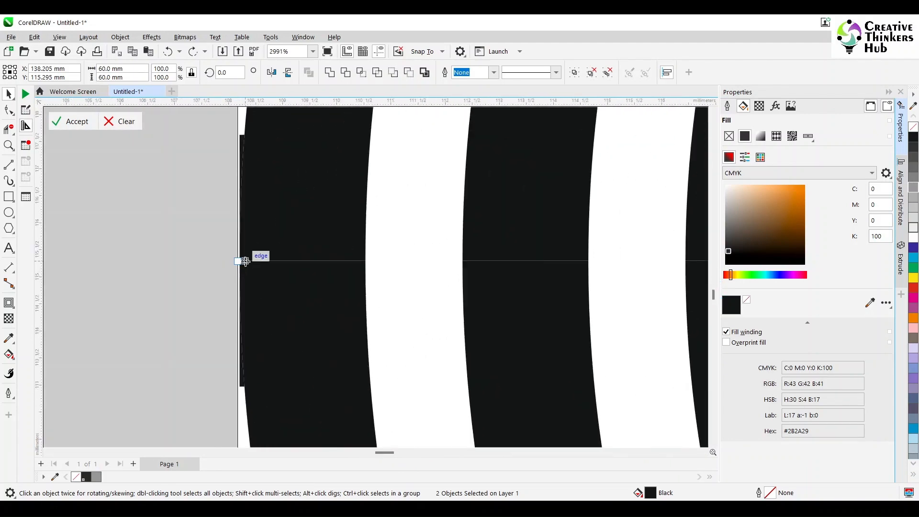
click(240, 261)
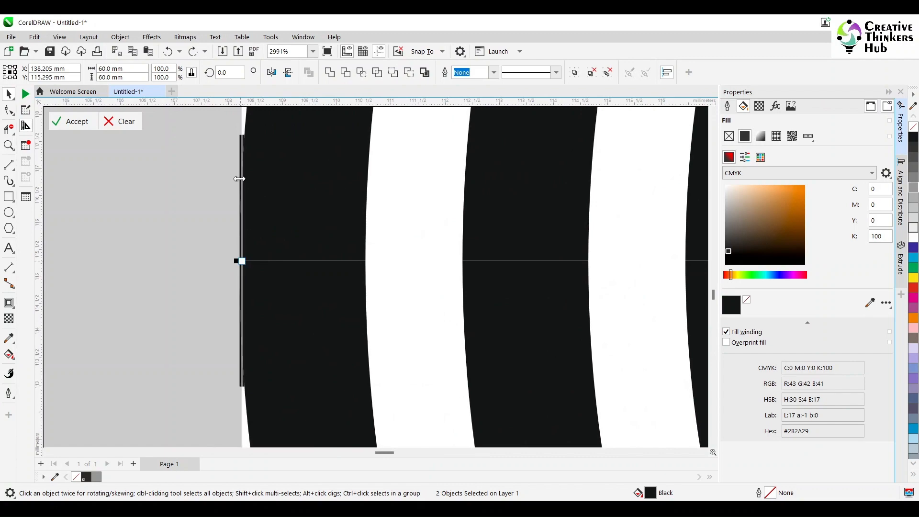
scroll(459, 233, down, 5)
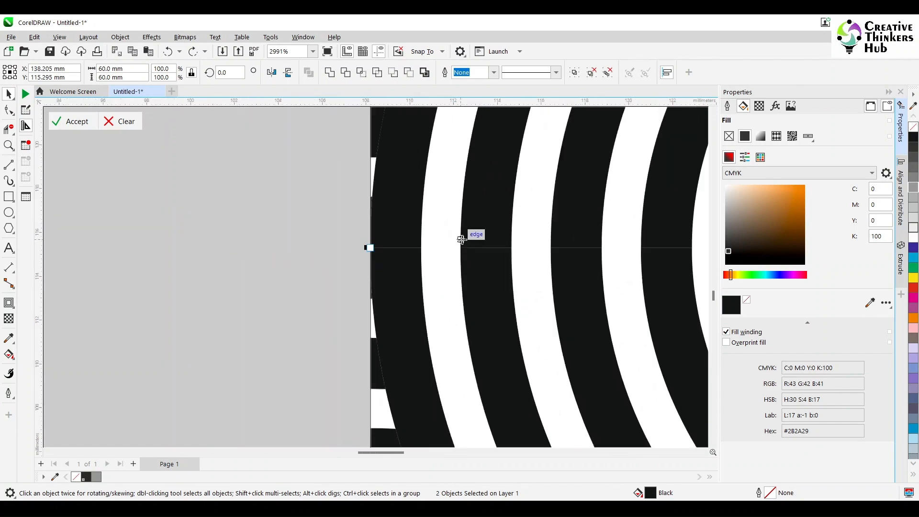
scroll(516, 434, down, 10)
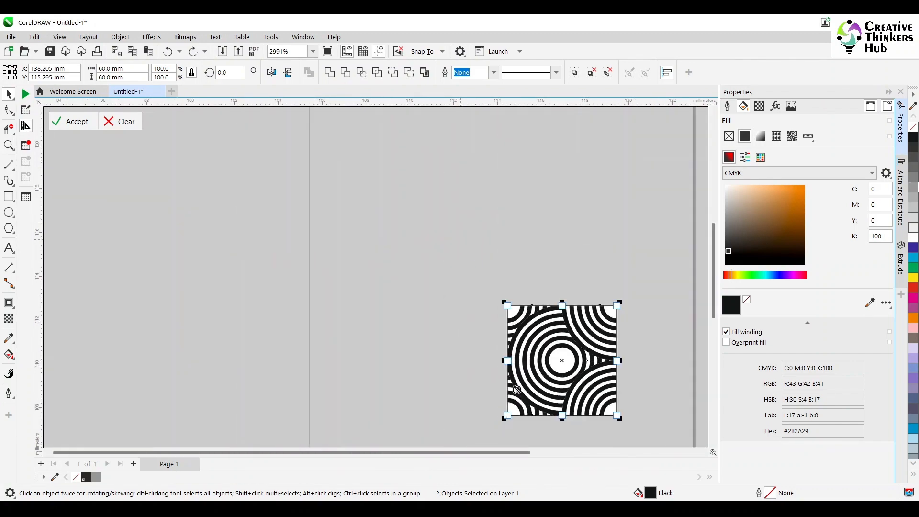
- Accept the capture area and save the custom pattern fill with the title Circle_2
click(74, 123)
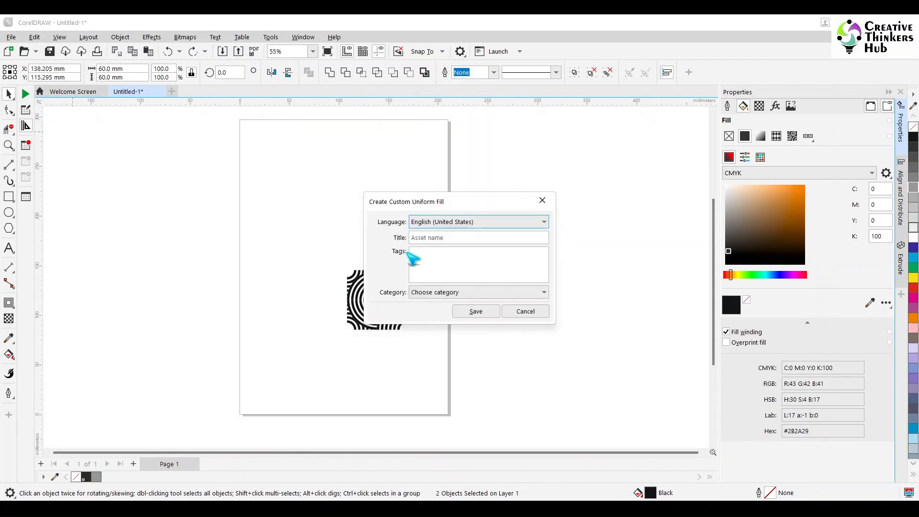
click(484, 238)
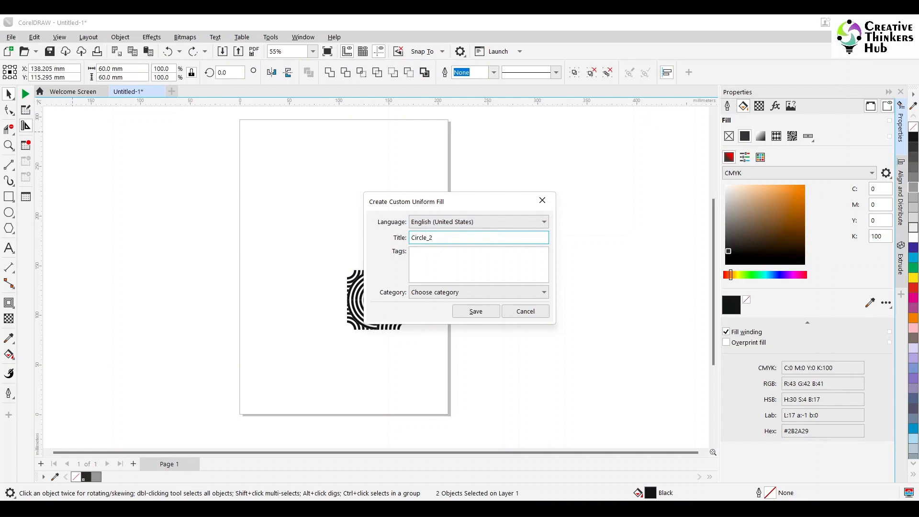
click(475, 312)
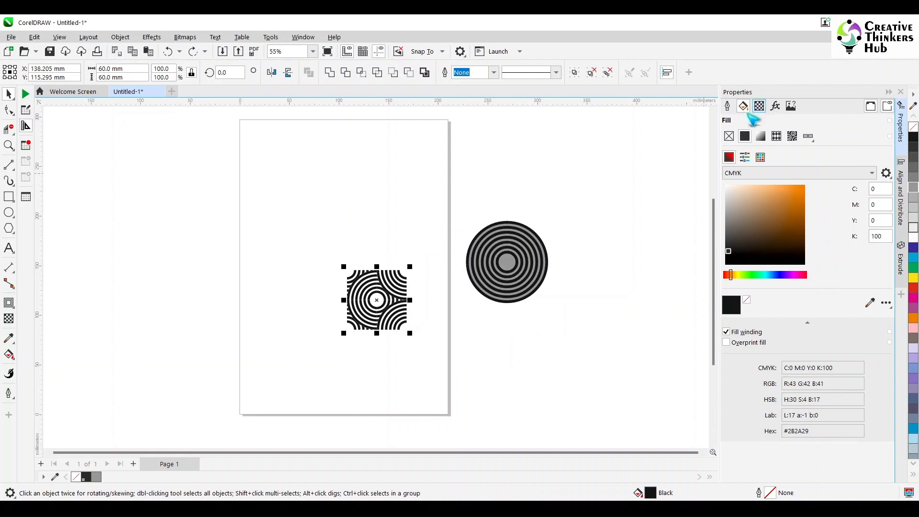
- Draw a rectangle about 196 by 207 mm partly overlapping the page's left side
click(280, 200)
key(F6)
drag(138, 157, 333, 362)
click(10, 94)
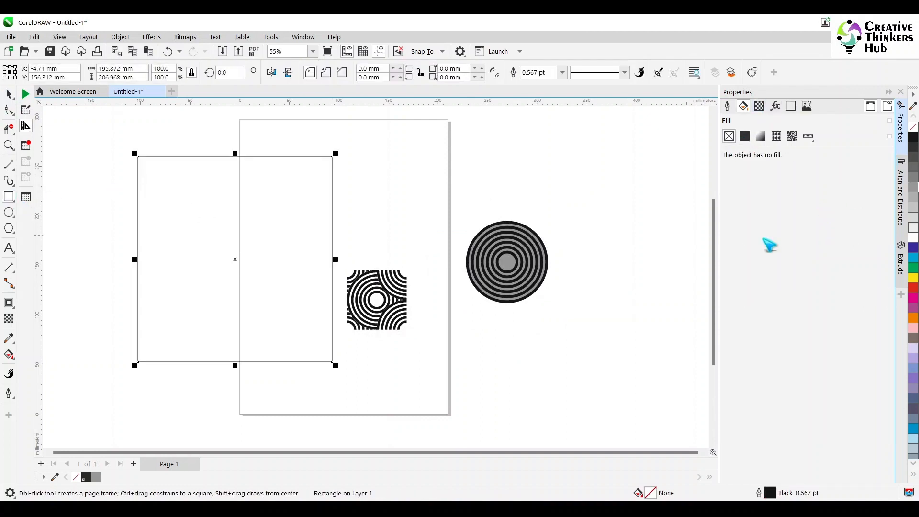
- Fill the rectangle with a vector pattern, choosing the new Circle_2 pattern from the recent fills
click(776, 136)
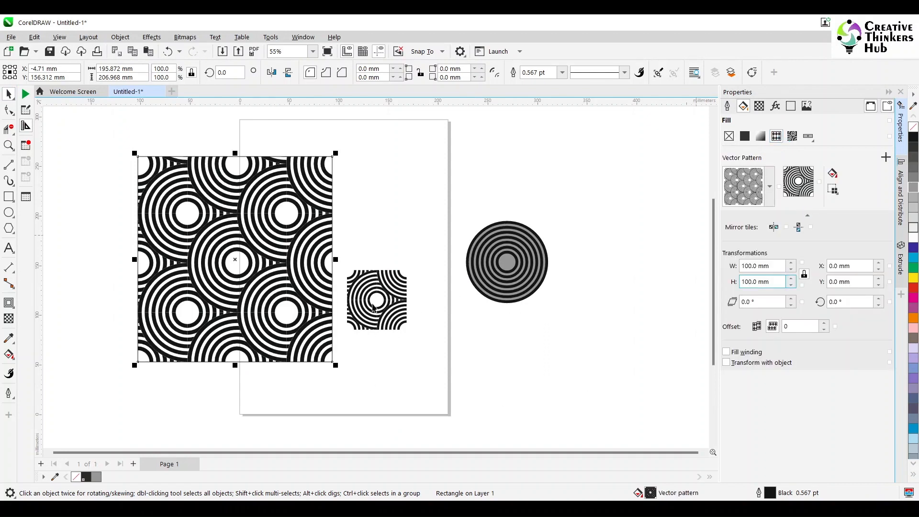
click(770, 191)
click(770, 193)
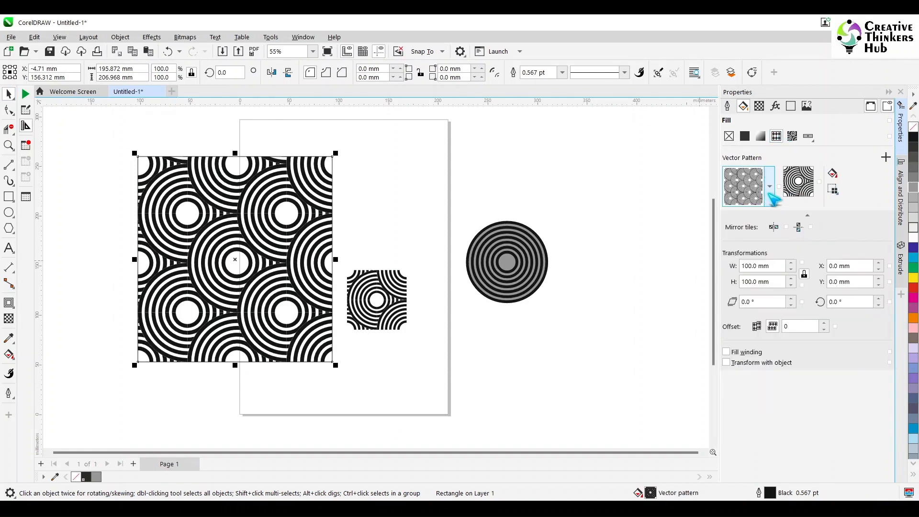
click(770, 192)
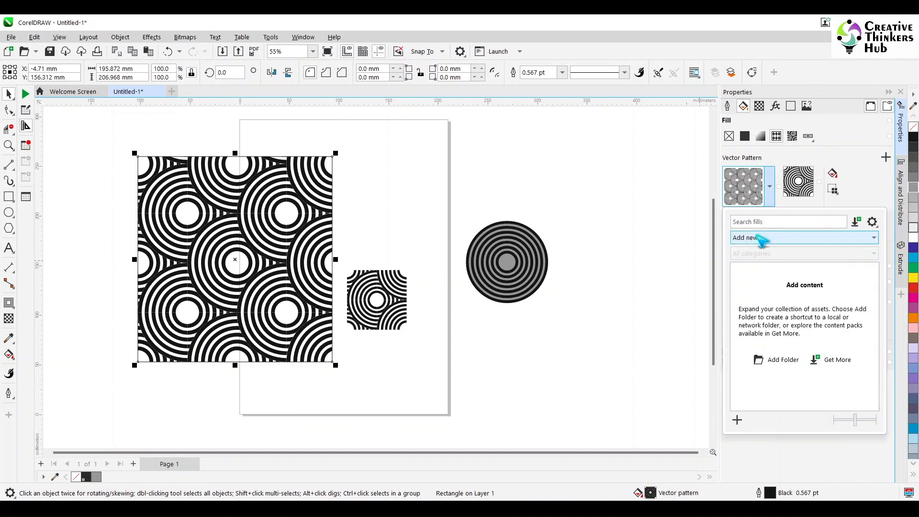
click(763, 238)
click(742, 246)
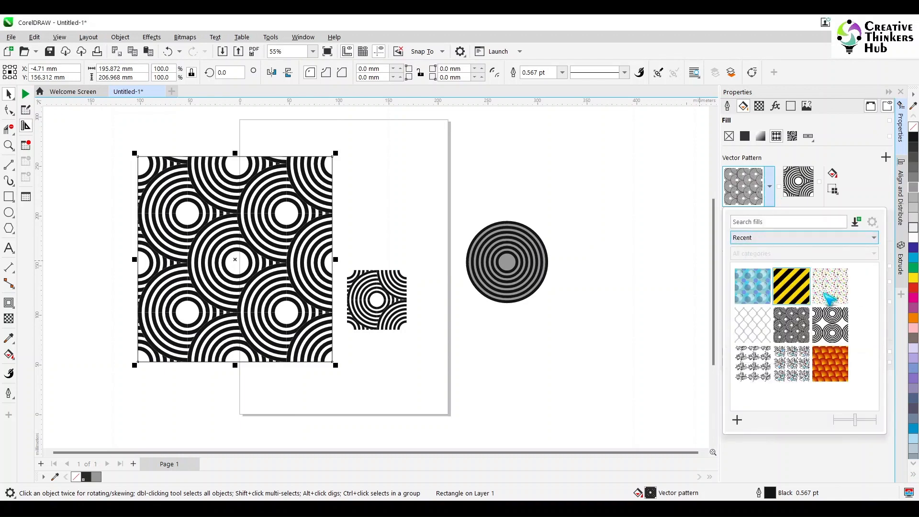
click(835, 331)
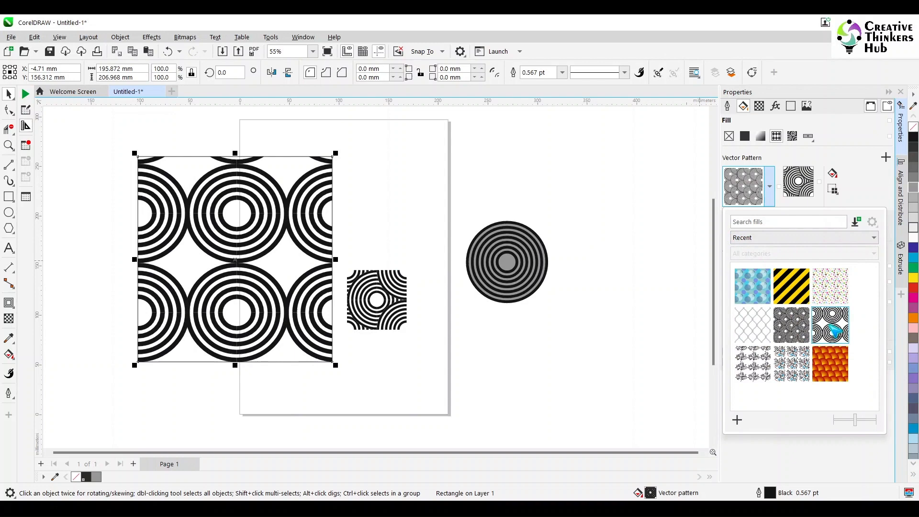
click(791, 337)
click(482, 345)
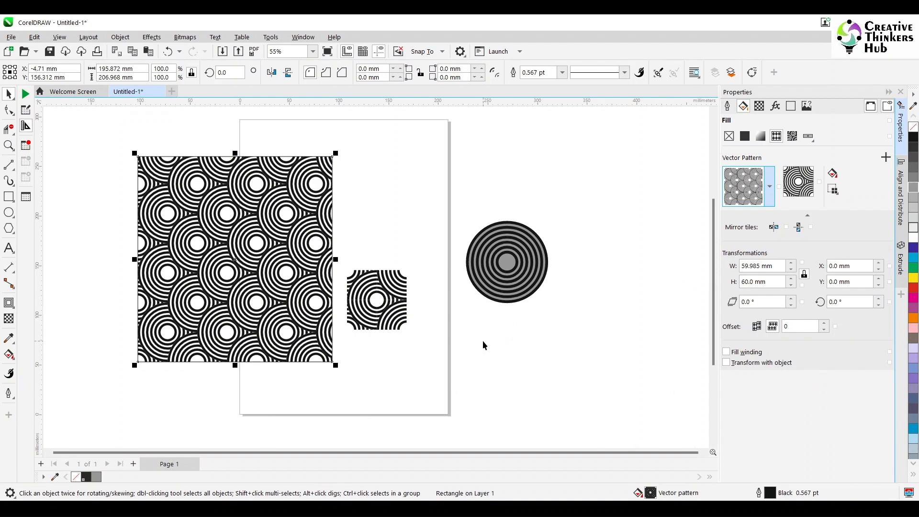
- Delete the patterned rectangle and the duplicated arc pieces, keeping only the original quarter-arc group
key(Delete)
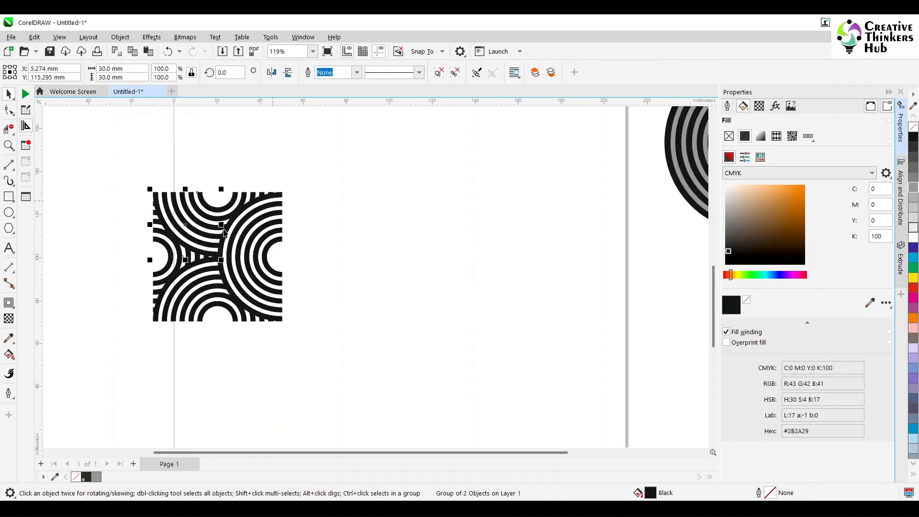
drag(224, 233, 406, 239)
drag(112, 175, 311, 351)
key(Delete)
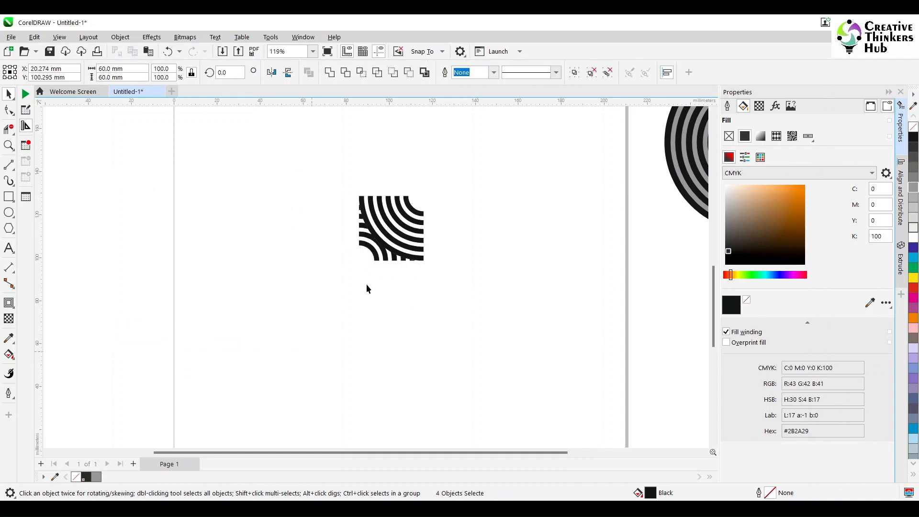
click(377, 259)
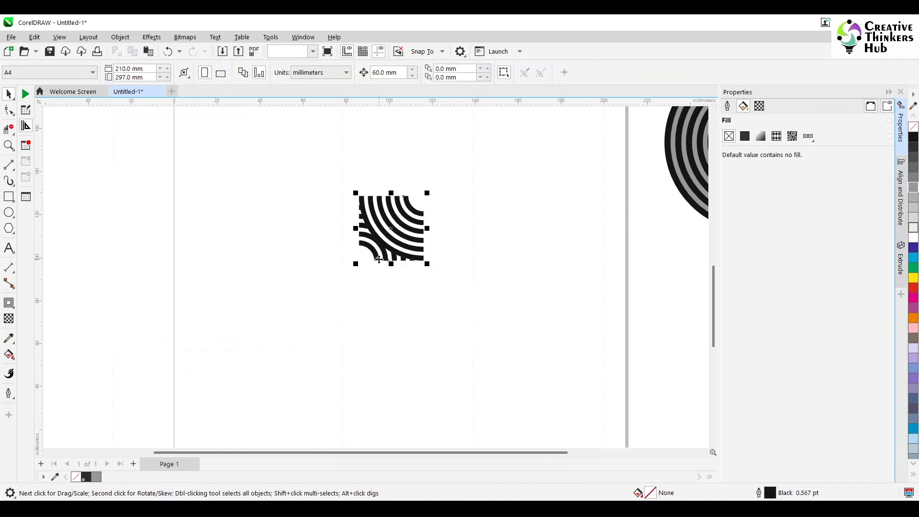
click(460, 173)
click(376, 261)
key(Delete)
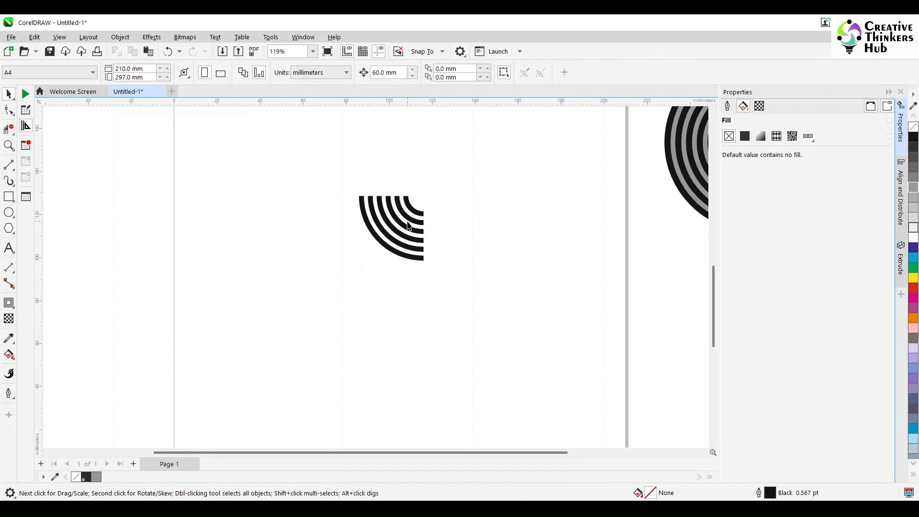
- Set the nudge distance to 30 mm
click(405, 231)
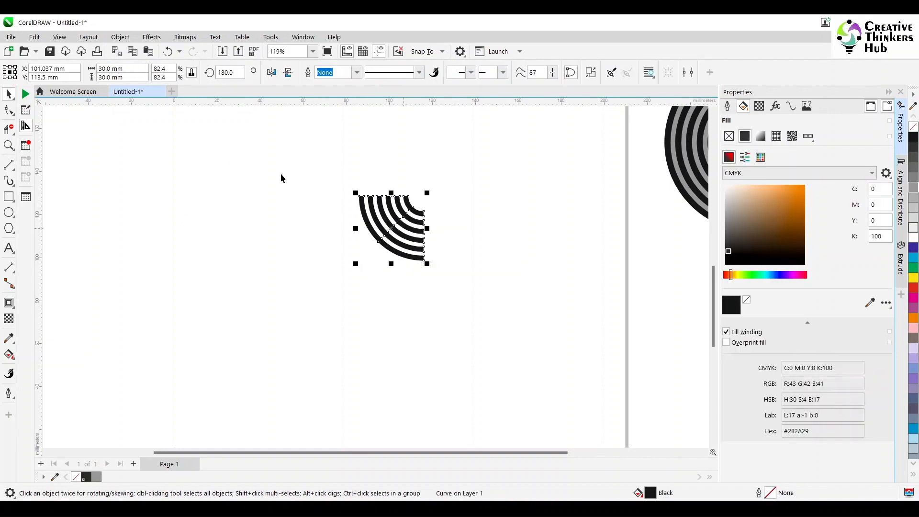
click(452, 112)
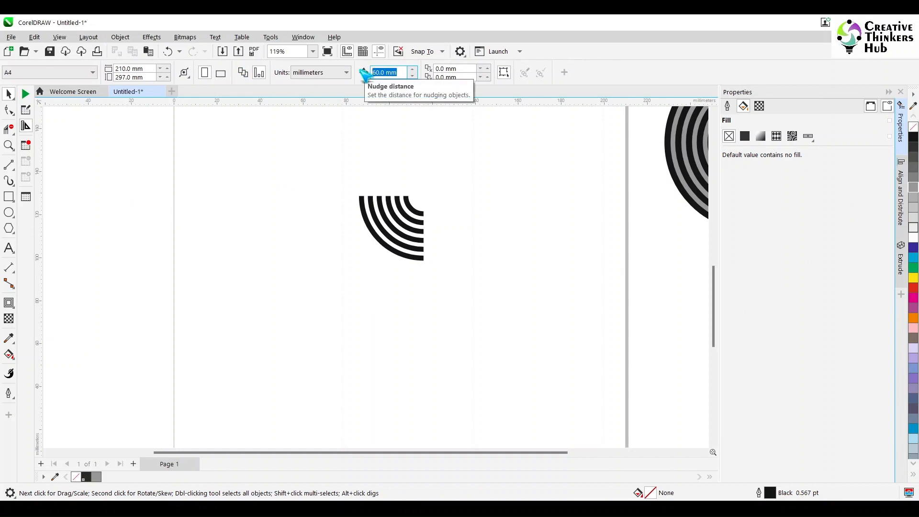
text(30)
key(Return)
- Duplicate the quarter arc, nudge the copy 30 mm up and mirror it vertically
click(411, 239)
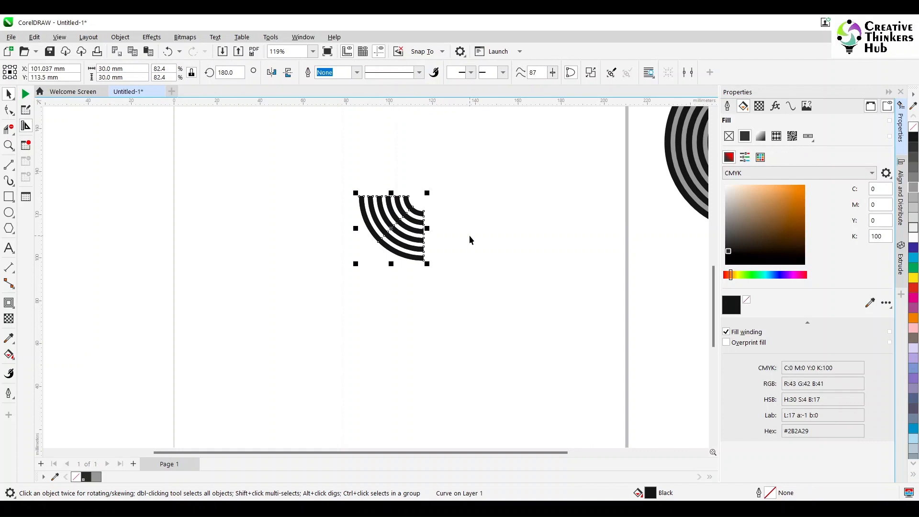
key(KP_Add)
key(Up)
click(287, 72)
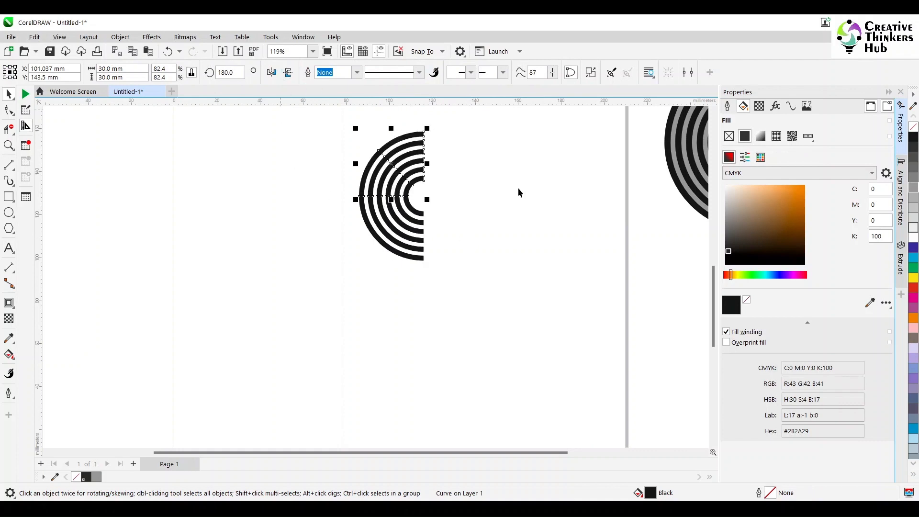
- Duplicate the upper quarter arc, nudge the copy 30 mm right and mirror it horizontally
click(520, 191)
click(388, 162)
key(KP_Add)
key(Right)
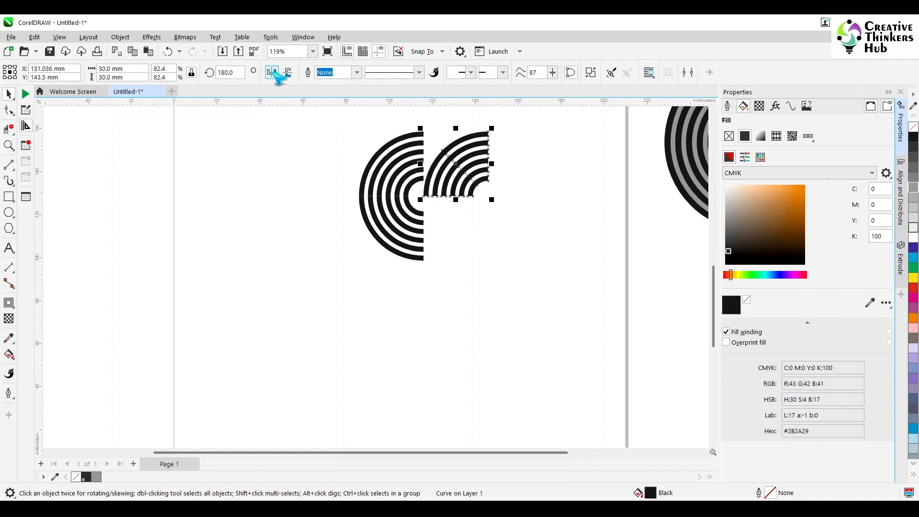
click(271, 73)
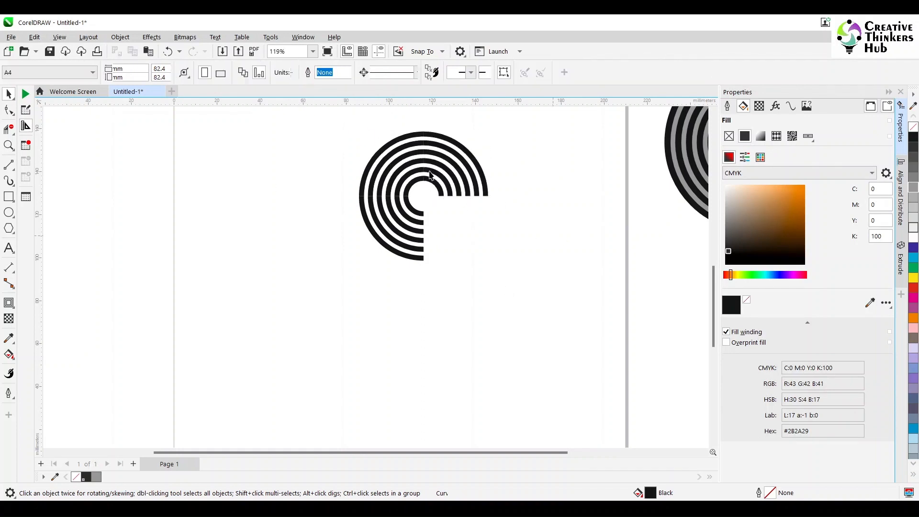
- Mirror the right quarter arc vertically and snap it into the lower-right position to complete the full concentric circle
click(464, 182)
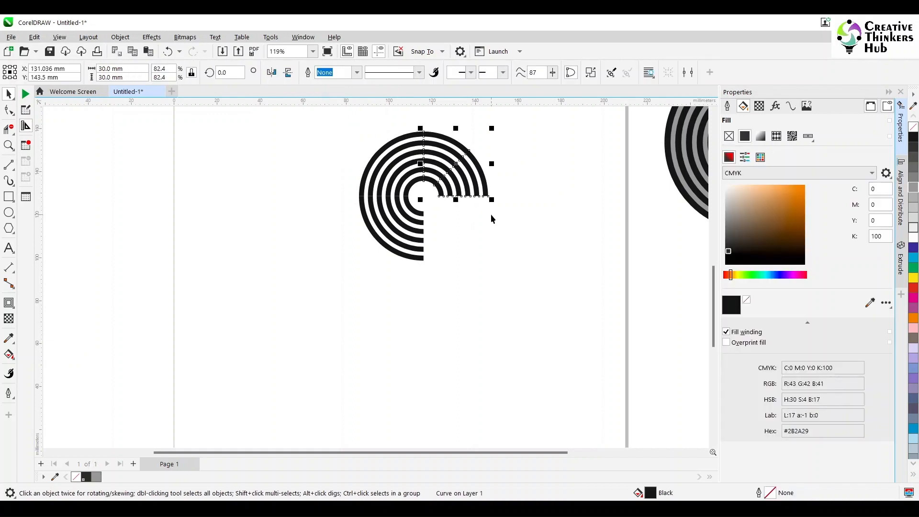
click(289, 73)
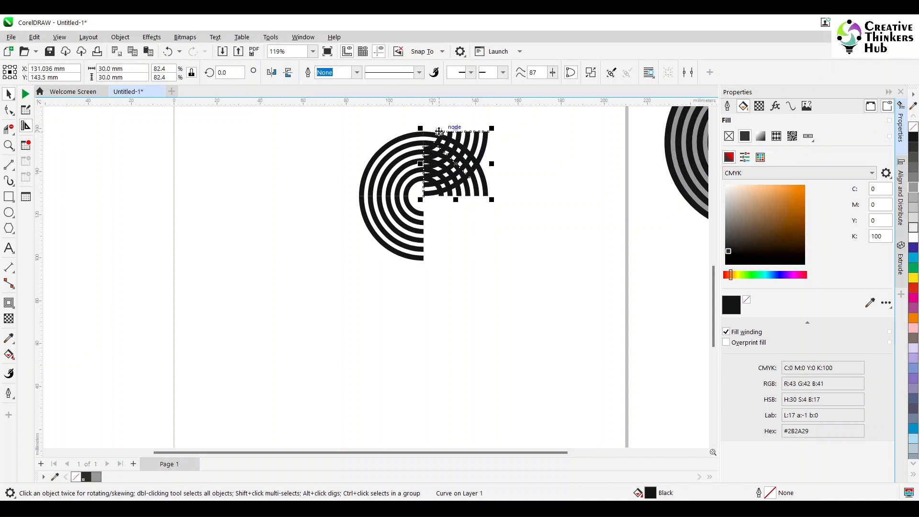
drag(439, 131, 440, 201)
scroll(441, 211, up, 4)
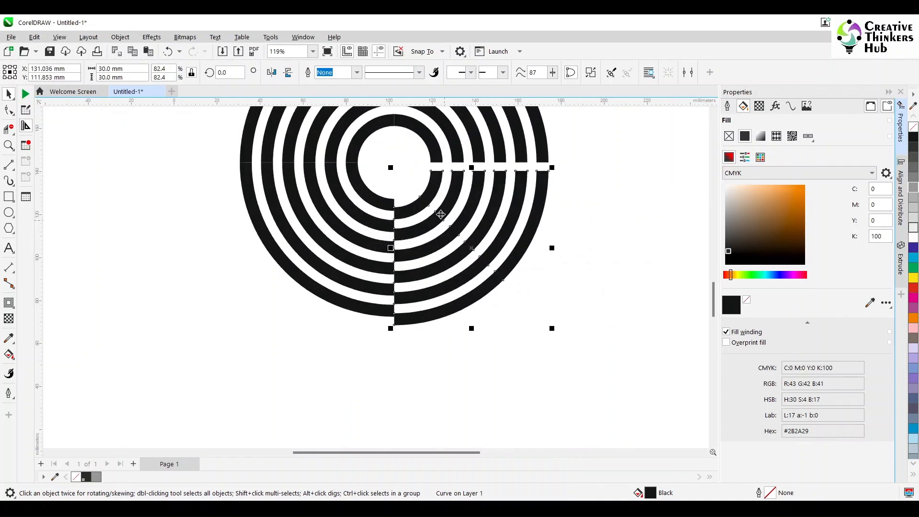
scroll(436, 179, up, 2)
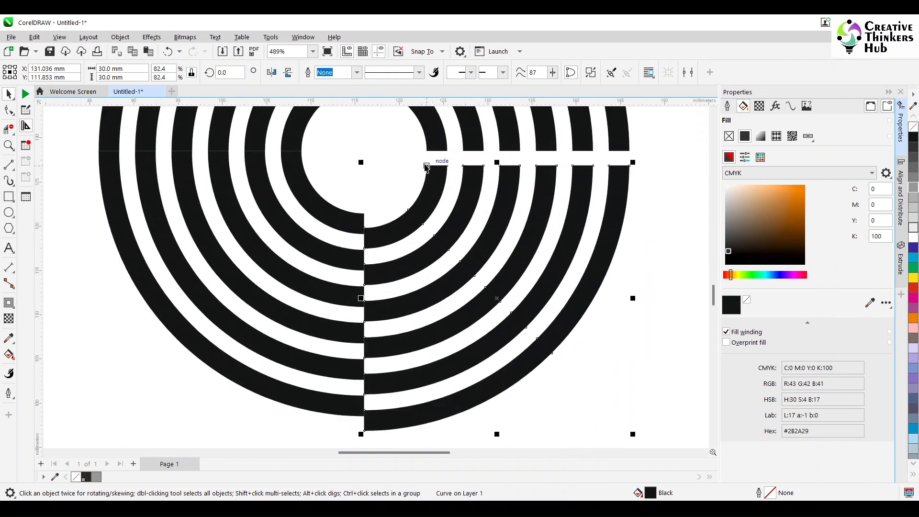
drag(427, 166, 428, 152)
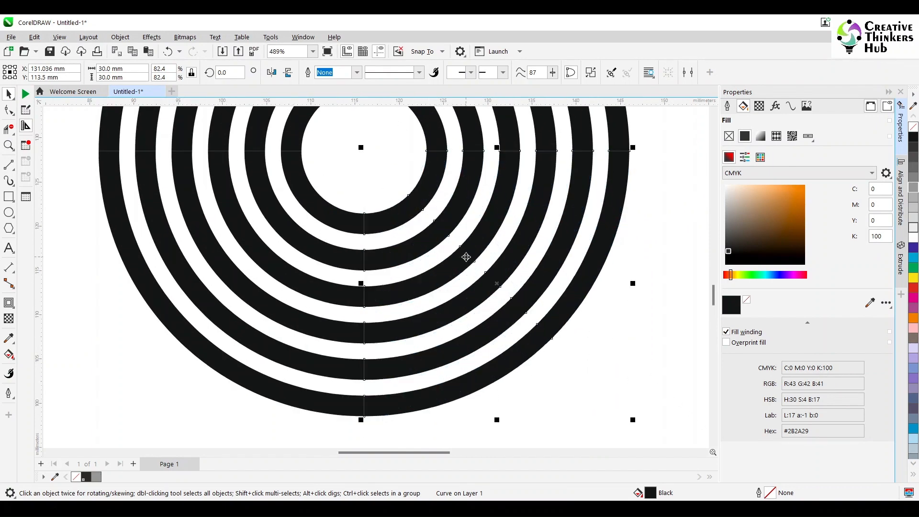
scroll(452, 250, down, 3)
click(596, 282)
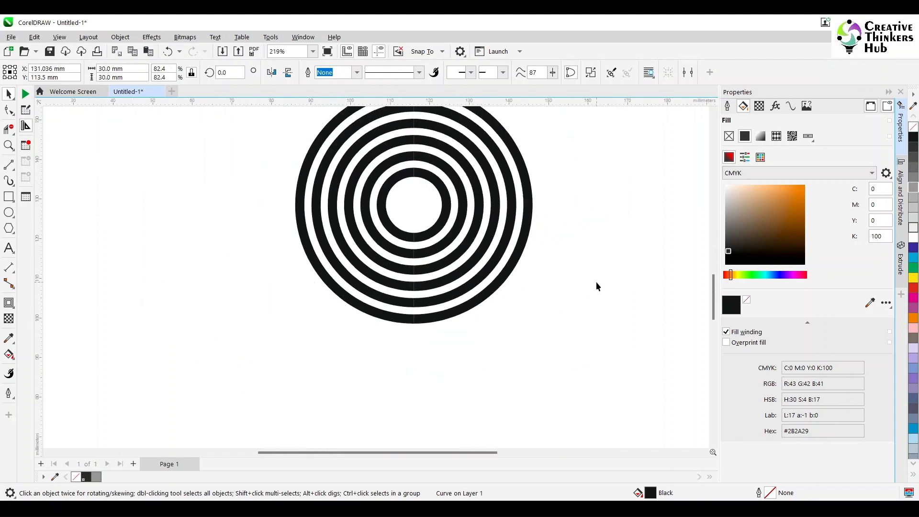
- Select the lower-right quarter arc of the circle
click(400, 236)
click(573, 253)
click(439, 225)
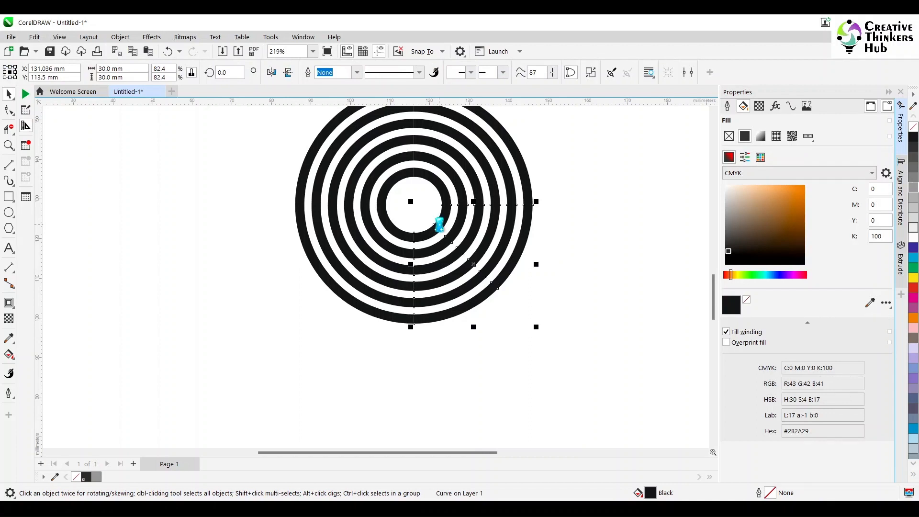
- Flip the lower-right quarter arc vertically, drag it away from the circle and delete it
click(288, 72)
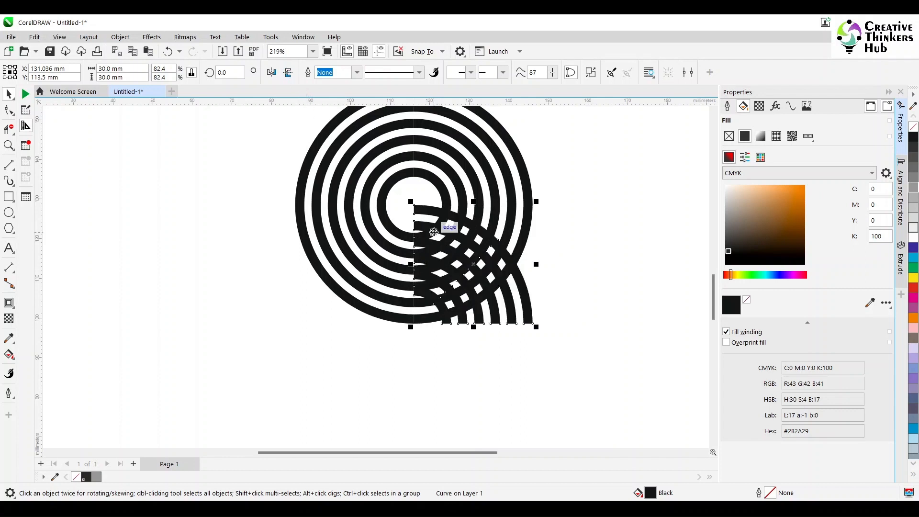
drag(433, 231, 413, 232)
scroll(571, 339, down, 1)
drag(482, 246, 578, 265)
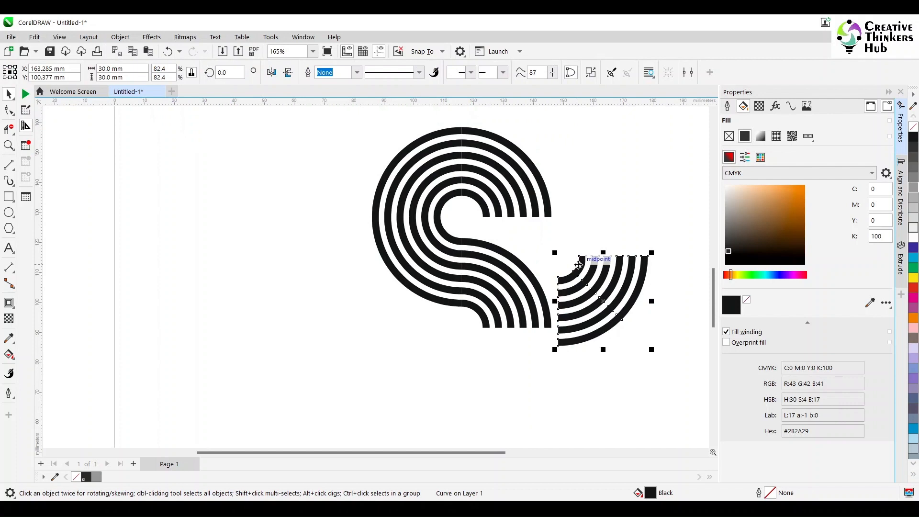
key(Delete)
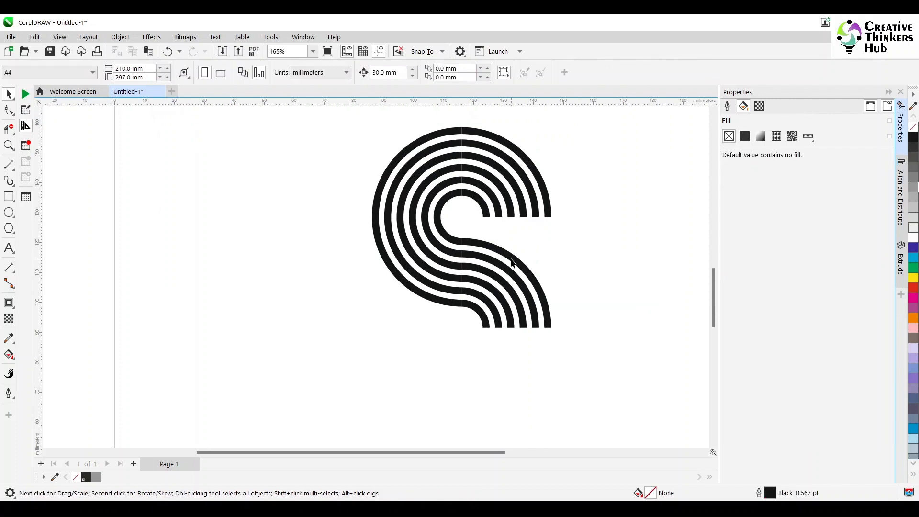
- Mirror the remaining lower-right arc set vertically and horizontally, then snap its corner node up against the arc above
click(511, 262)
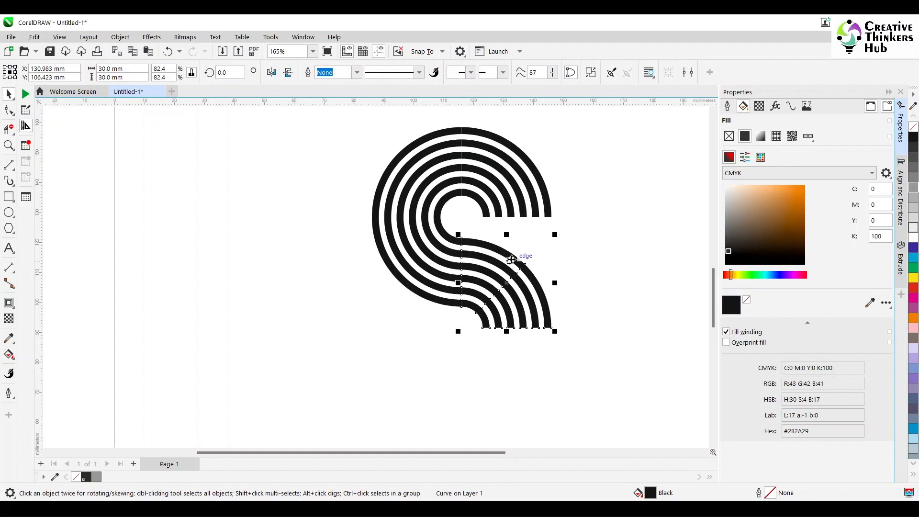
click(289, 73)
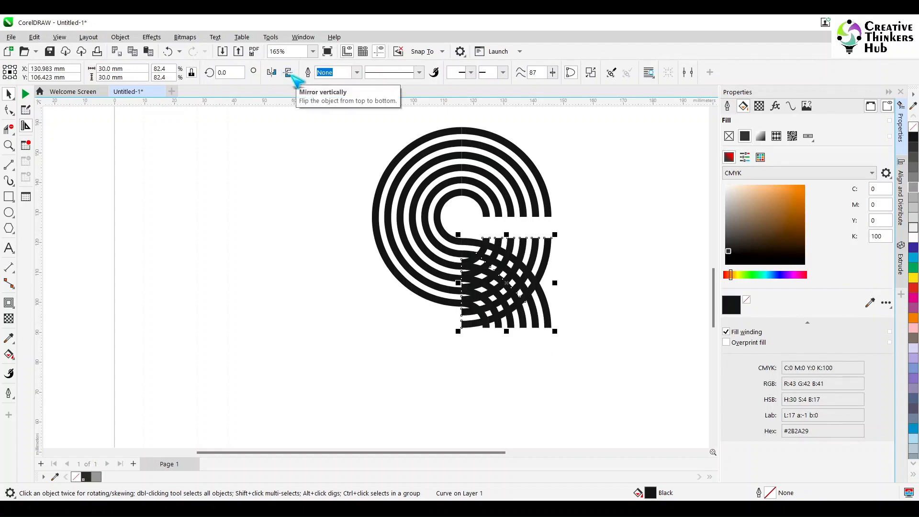
click(272, 73)
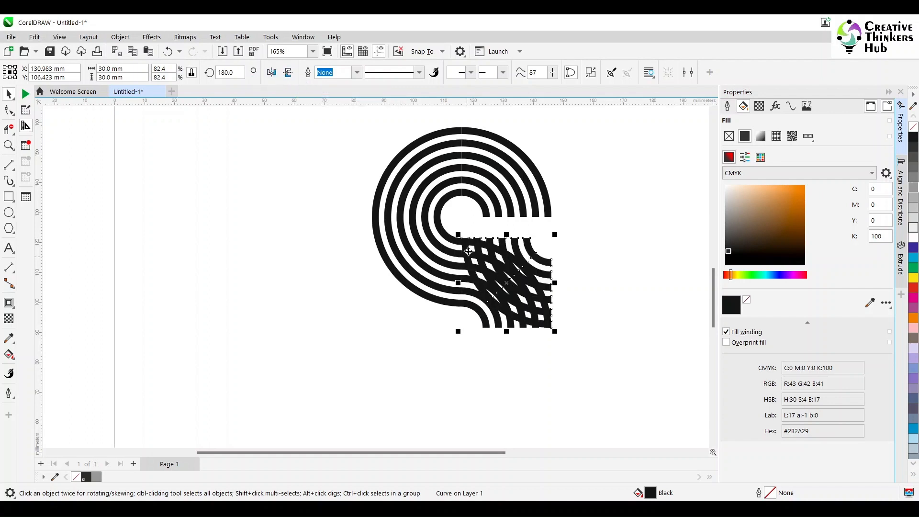
scroll(468, 252, up, 3)
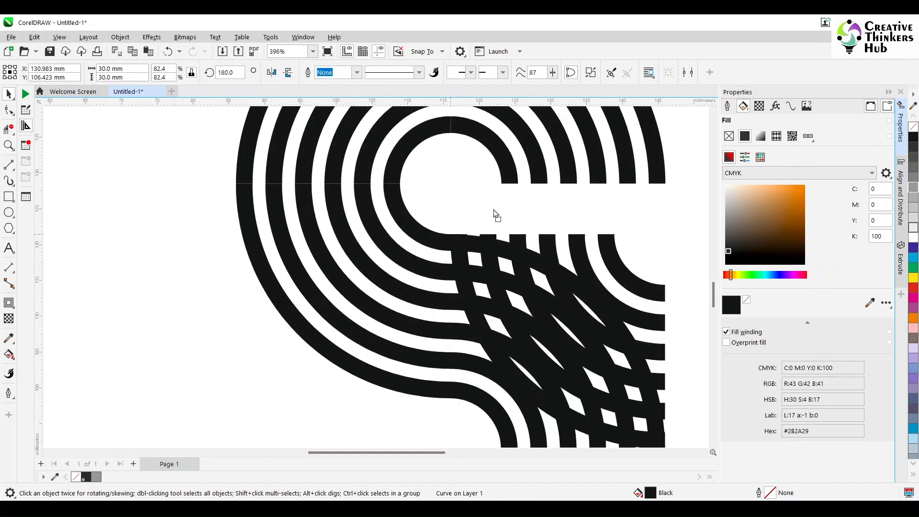
drag(496, 214, 503, 184)
scroll(473, 139, up, 9)
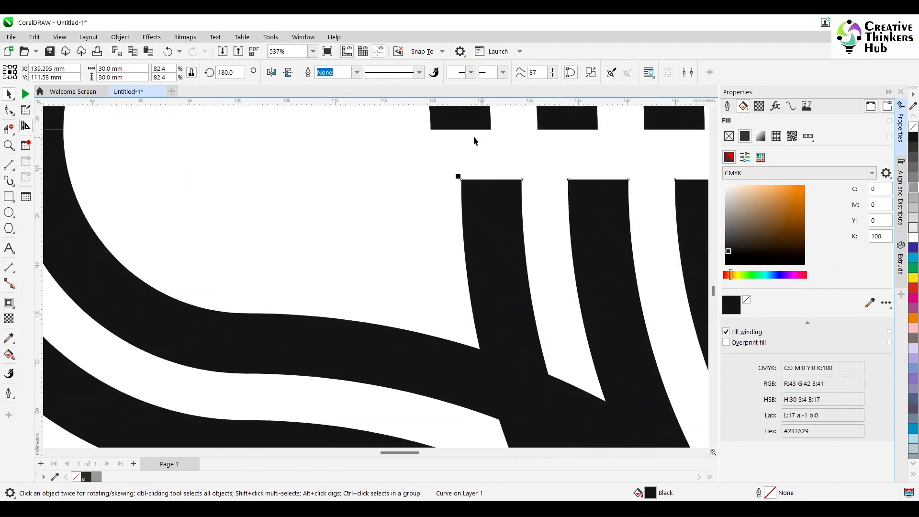
scroll(435, 186, down, 2)
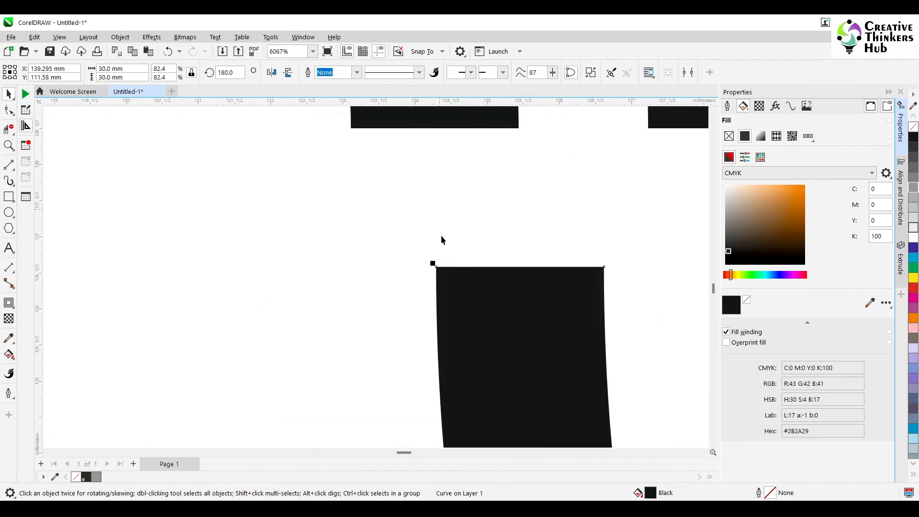
drag(435, 264, 351, 128)
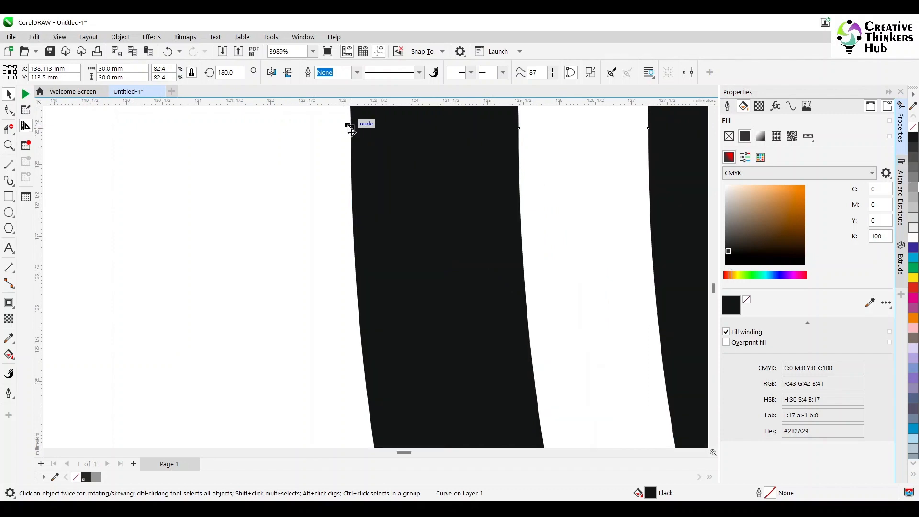
- Select the adjoining arc set and snap its end node so the two arcs meet without a gap
scroll(346, 124, up, 4)
scroll(379, 139, down, 8)
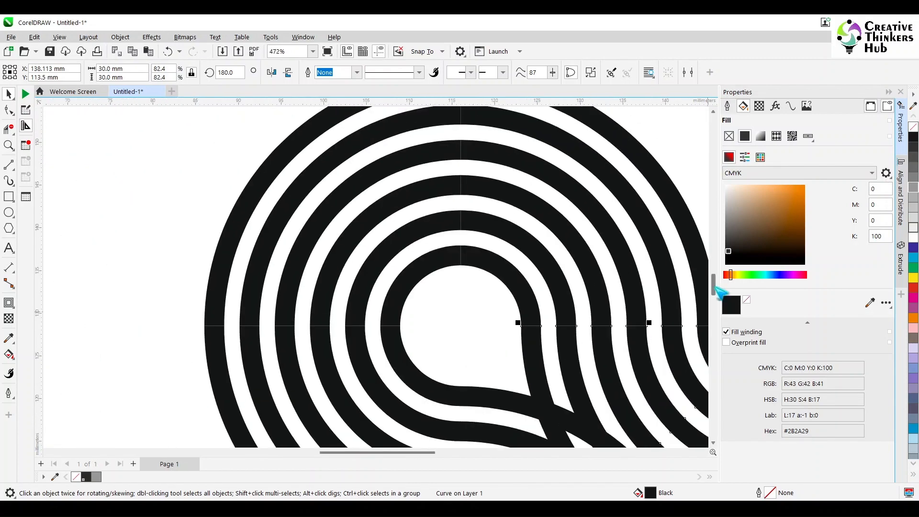
mouse_move(714, 287)
mouse_down()
mouse_move(713, 315)
mouse_move(709, 302)
mouse_up()
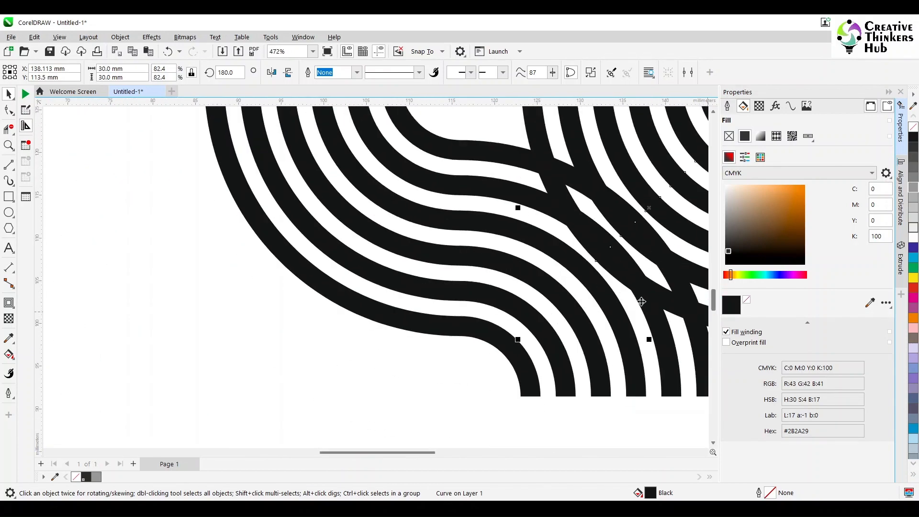
click(487, 160)
scroll(462, 156, up, 3)
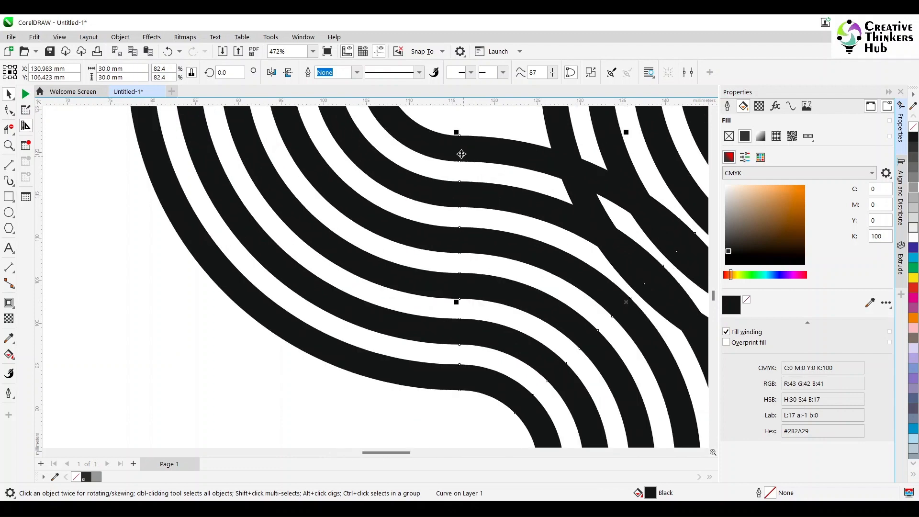
mouse_move(713, 293)
mouse_down()
mouse_move(714, 280)
mouse_move(709, 291)
mouse_up()
scroll(464, 238, up, 1)
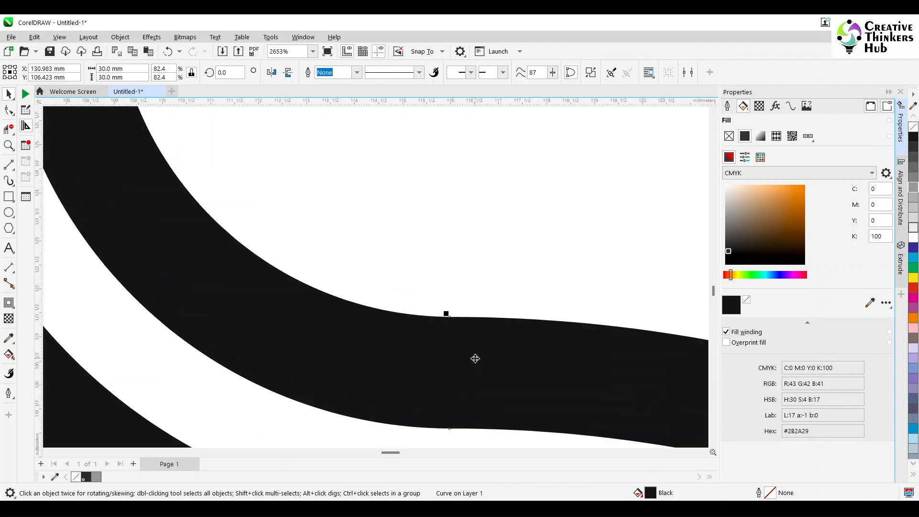
scroll(476, 357, up, 2)
drag(482, 301, 483, 300)
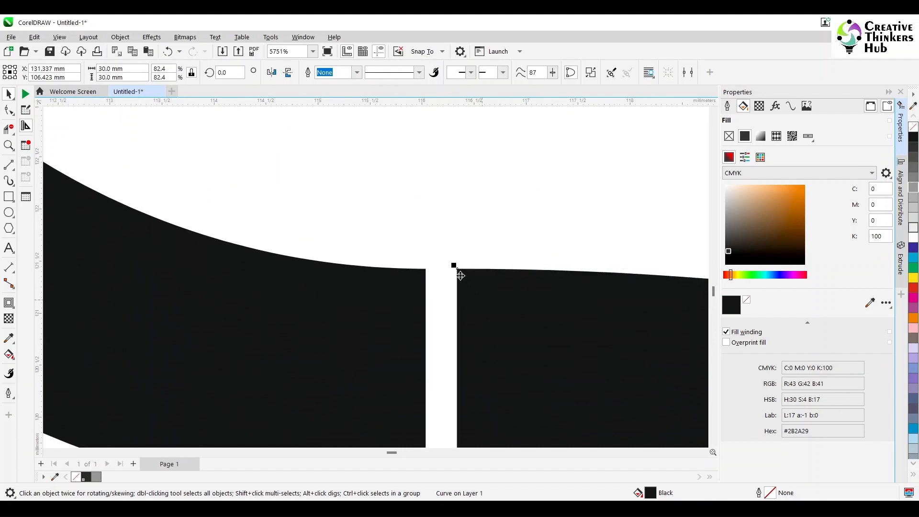
drag(458, 269, 426, 271)
- Select both crossing arc sets and group them into one tile
scroll(459, 288, down, 8)
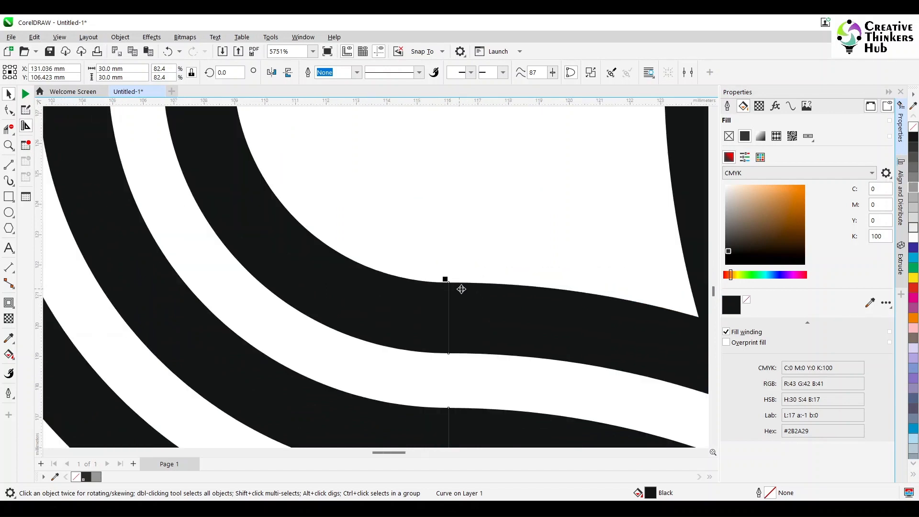
scroll(527, 358, down, 2)
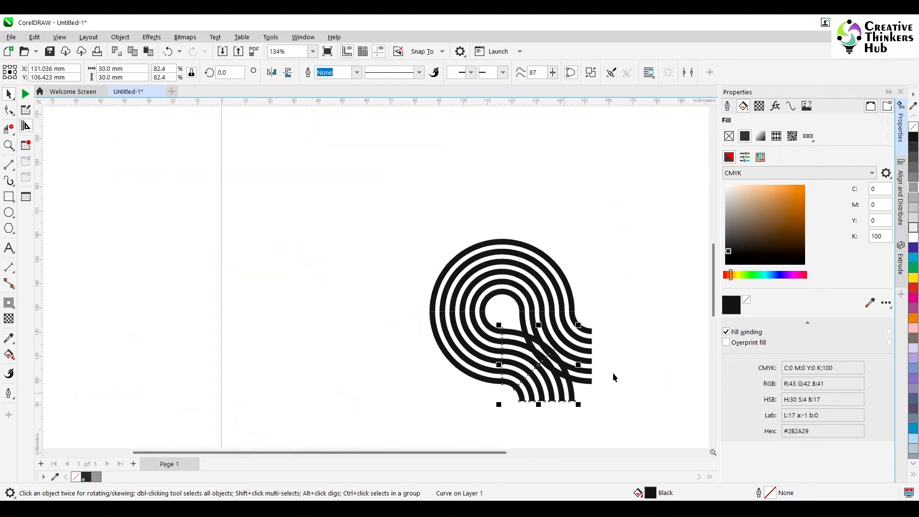
shift+click(588, 331)
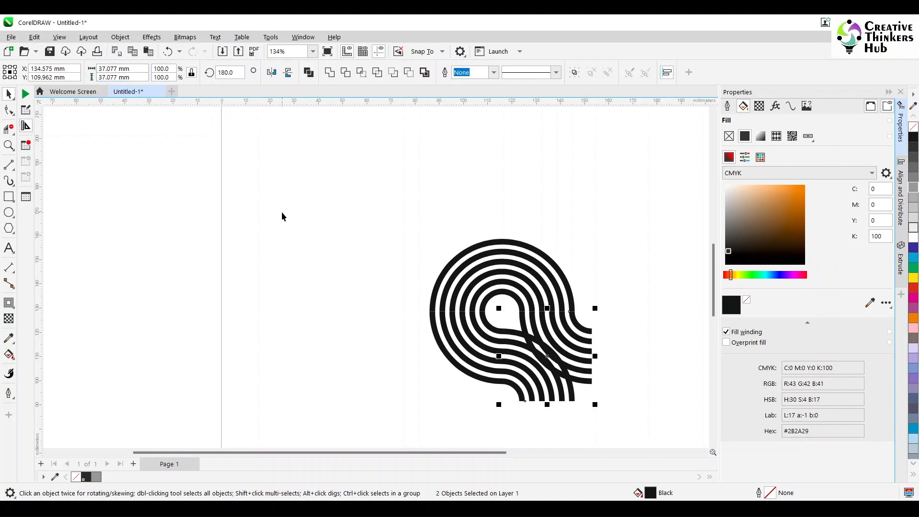
key(ctrl+g)
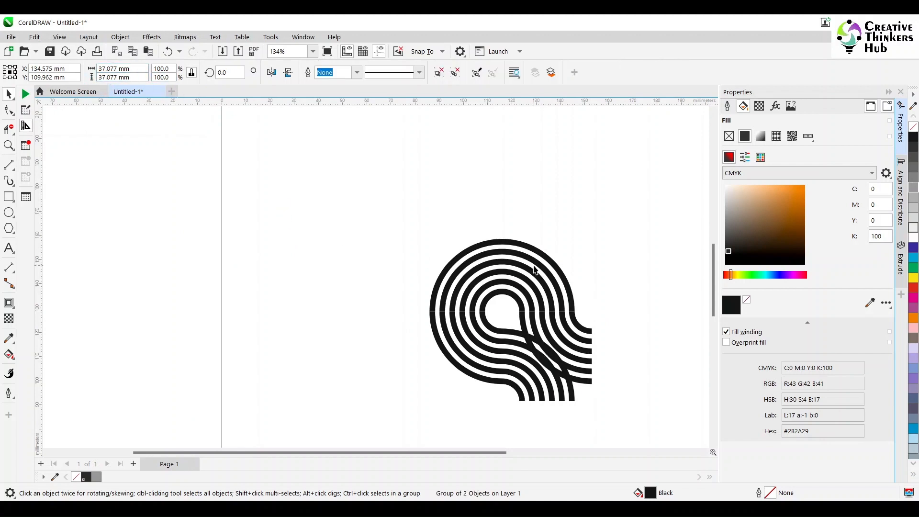
- Delete the remaining upper and left quarter arcs, leaving only the crossing-arc tile
click(537, 264)
key(Delete)
click(467, 286)
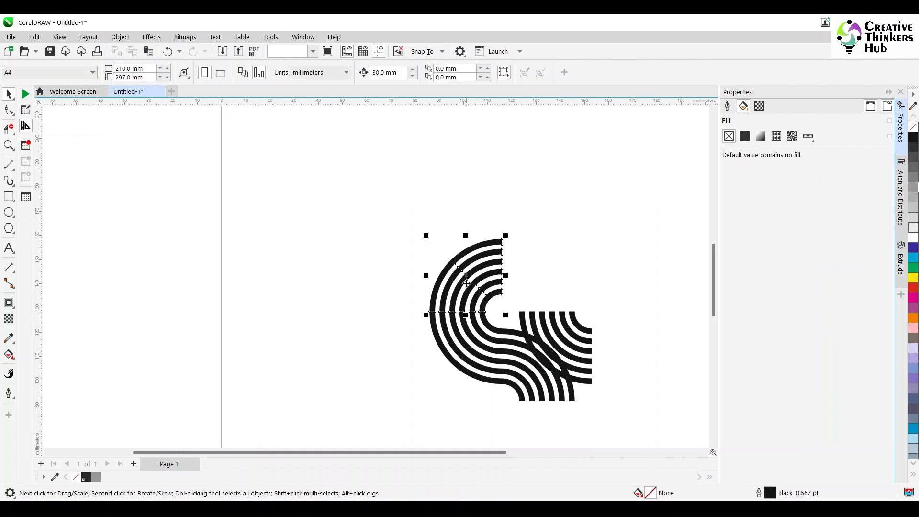
key(Delete)
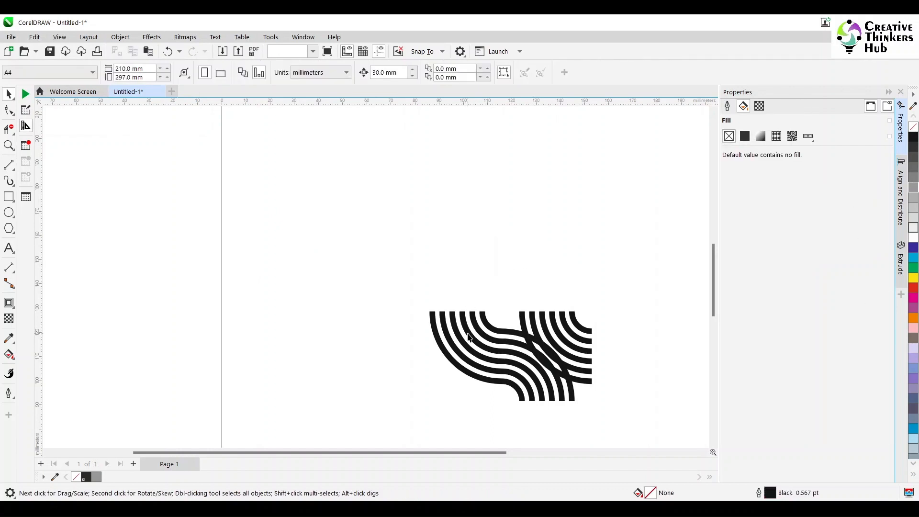
click(468, 336)
key(Delete)
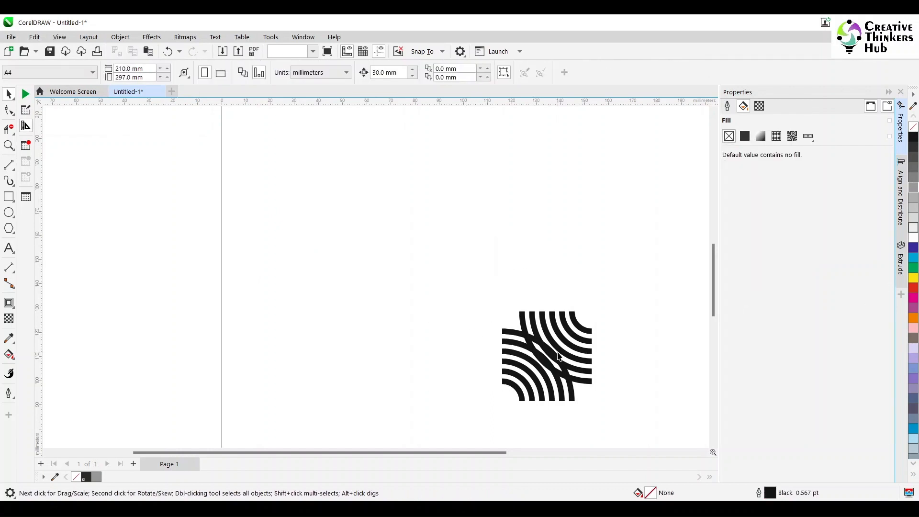
- Set the tile's width to 30 mm
click(558, 357)
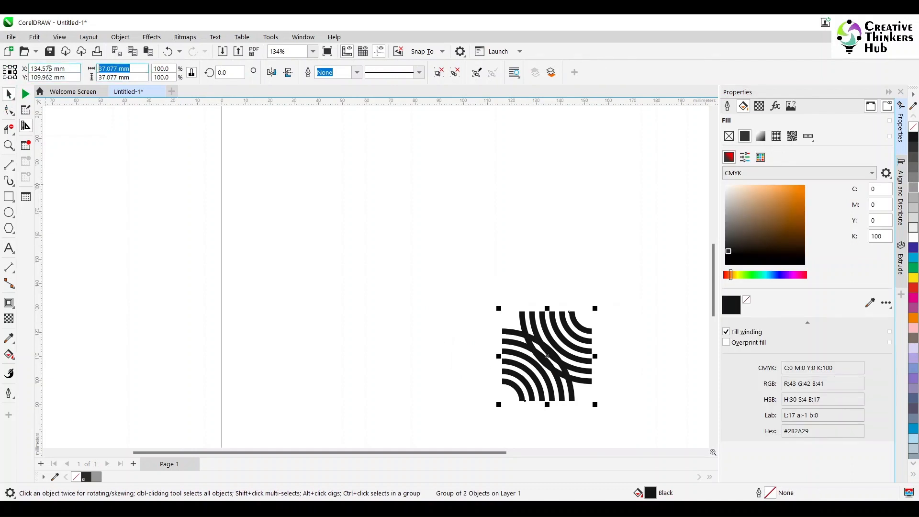
text(30)
key(Return)
click(185, 170)
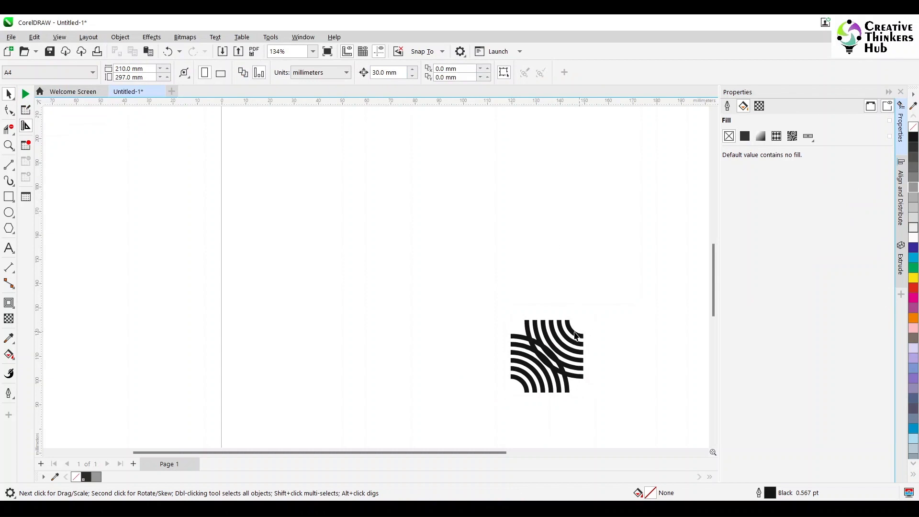
- Select the two arc sets inside the tile and trim them where they overlap
click(575, 333)
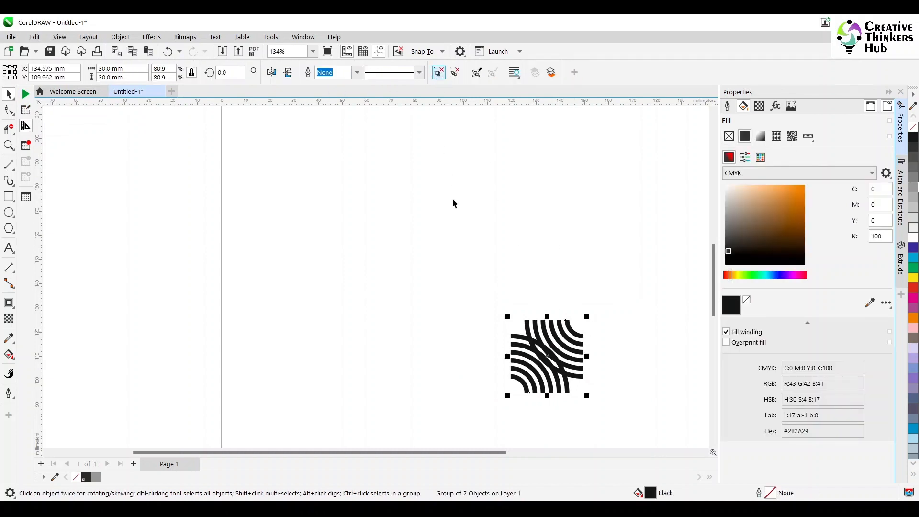
ctrl+click(574, 330)
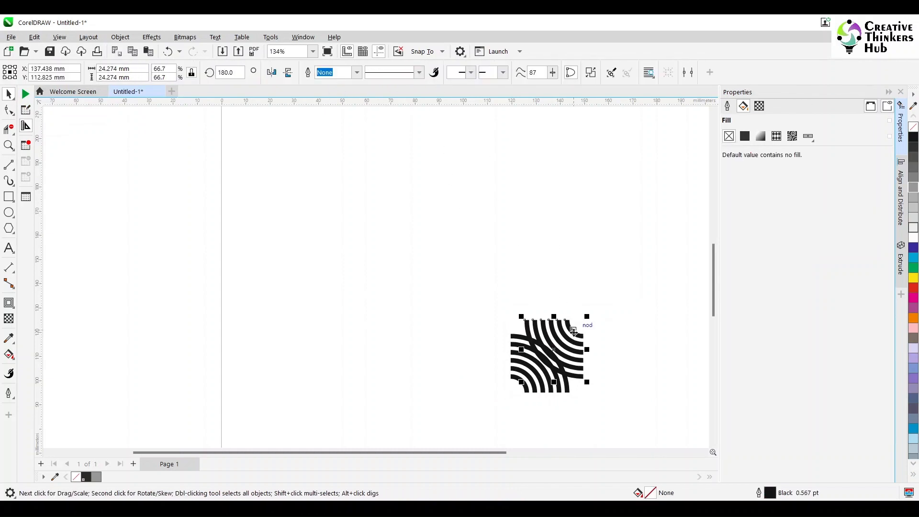
ctrl+shift+click(513, 335)
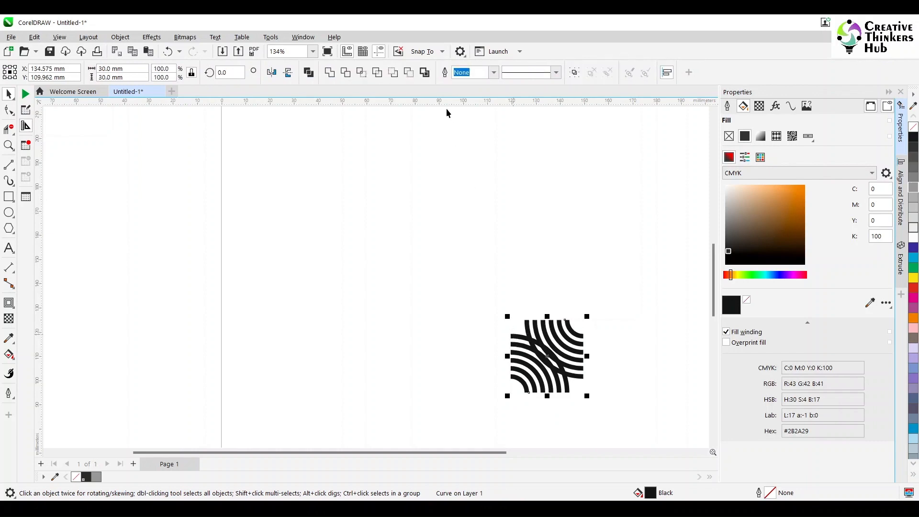
click(346, 71)
click(547, 340)
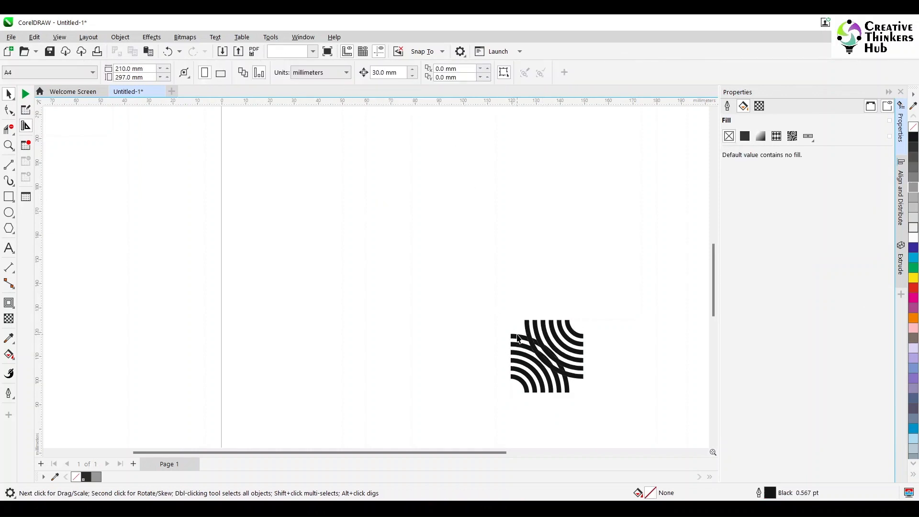
- Delete the small cut pieces at the crossing, undoing one over-broad deletion along the way
click(532, 341)
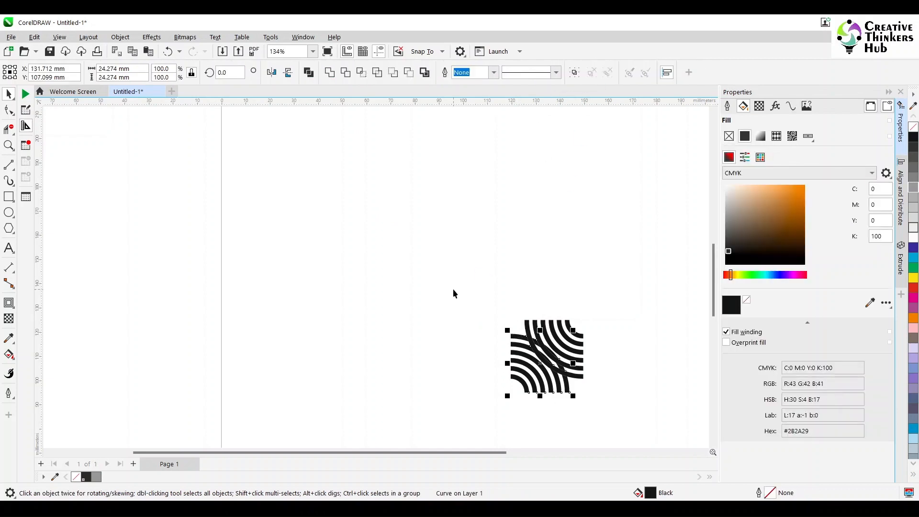
drag(491, 315, 576, 379)
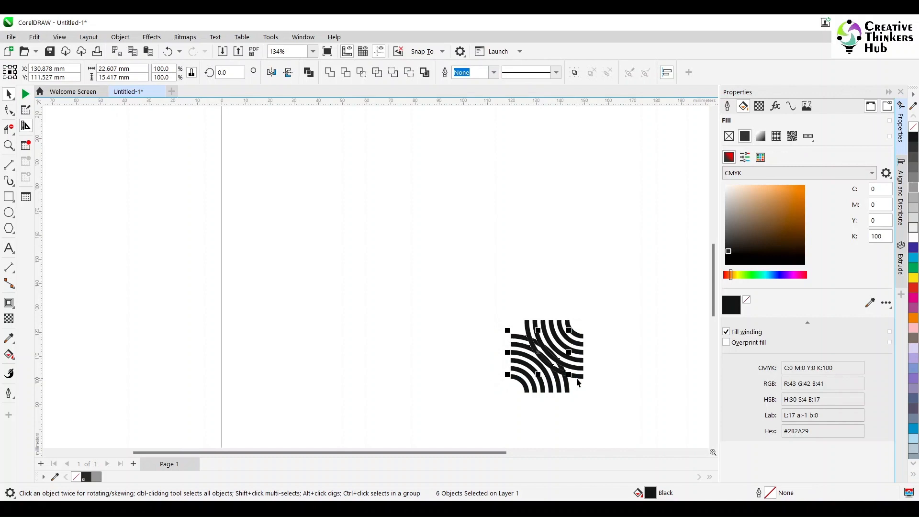
key(Delete)
key(ctrl+z)
shift+click(516, 351)
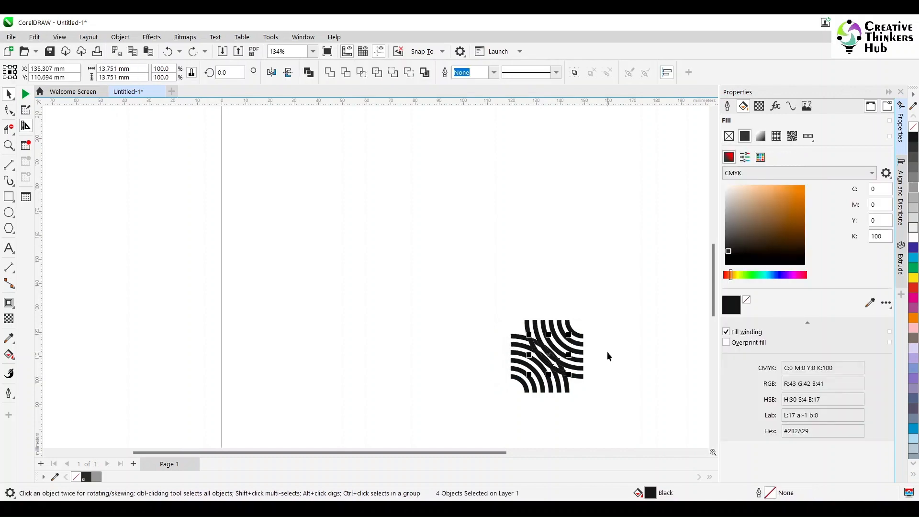
key(Delete)
- Select all pieces of the finished tile and group them
drag(481, 411, 587, 324)
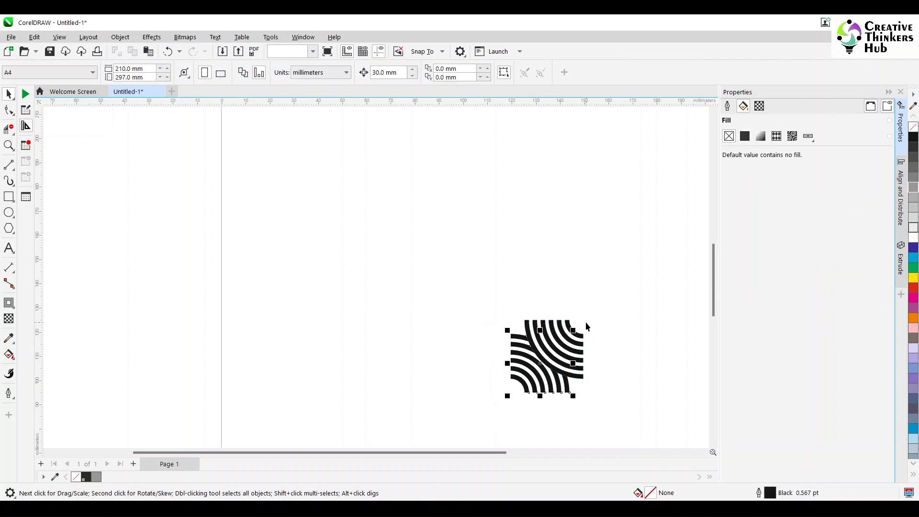
click(397, 235)
drag(439, 292, 602, 427)
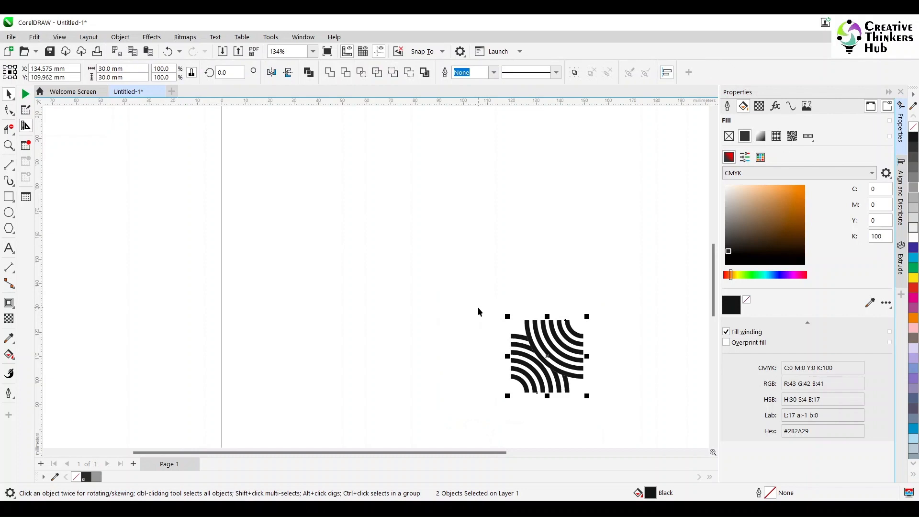
key(ctrl+g)
- Duplicate the tile 30 mm to the left and repeat the duplication twice to form a row of four tiles
scroll(604, 362, up, 2)
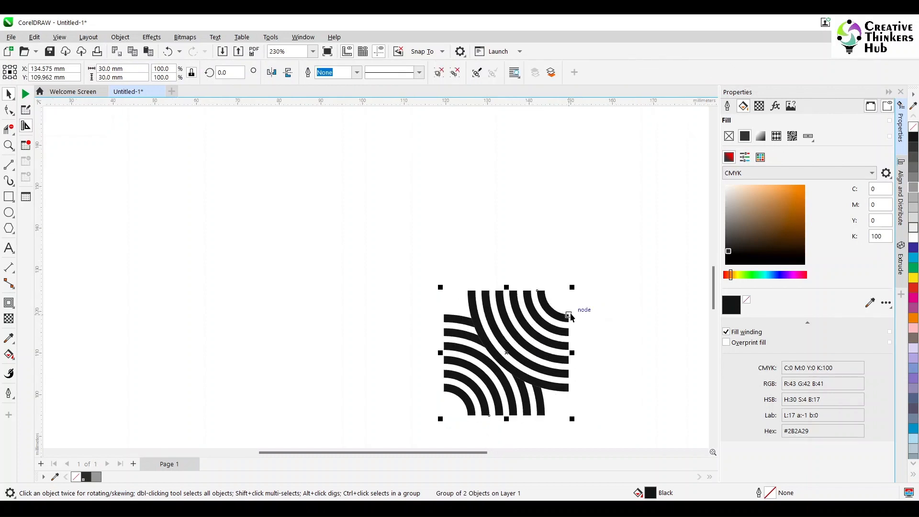
drag(570, 312, 443, 315)
key(ctrl+r)
key(ctrl+r)
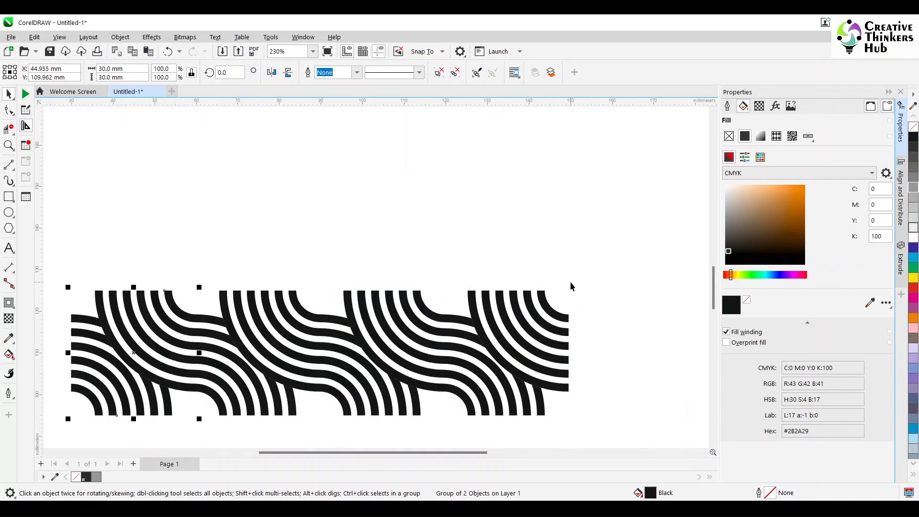
- Set one copy of the crossing-arc tile aside next to the concentric circle
scroll(483, 267, down, 3)
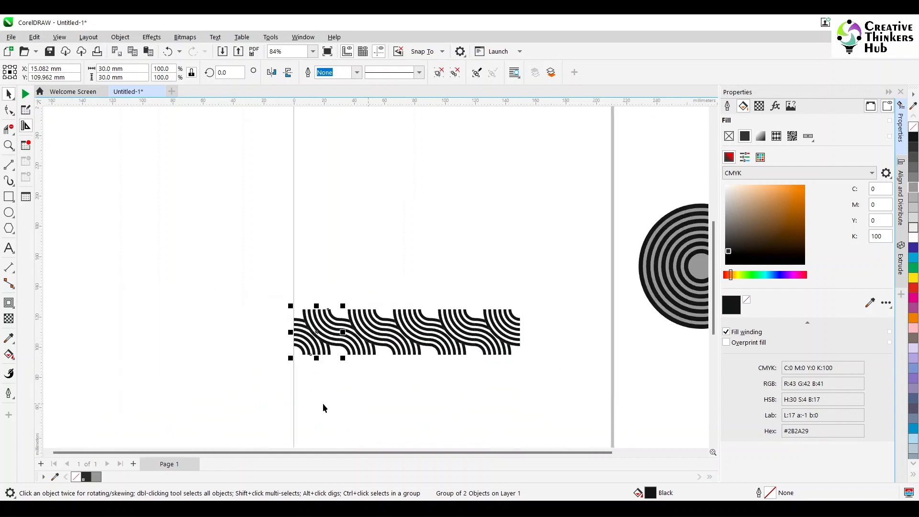
drag(266, 404, 566, 286)
click(547, 291)
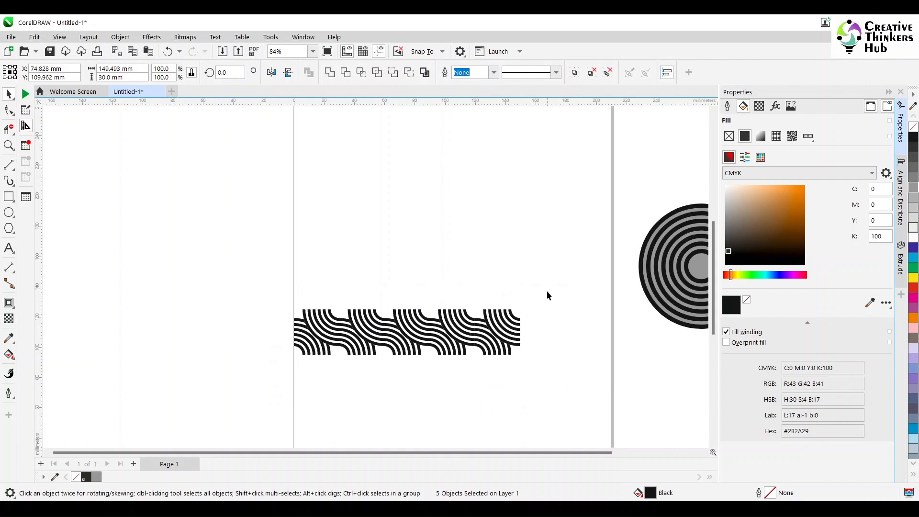
click(488, 331)
drag(488, 331, 648, 355)
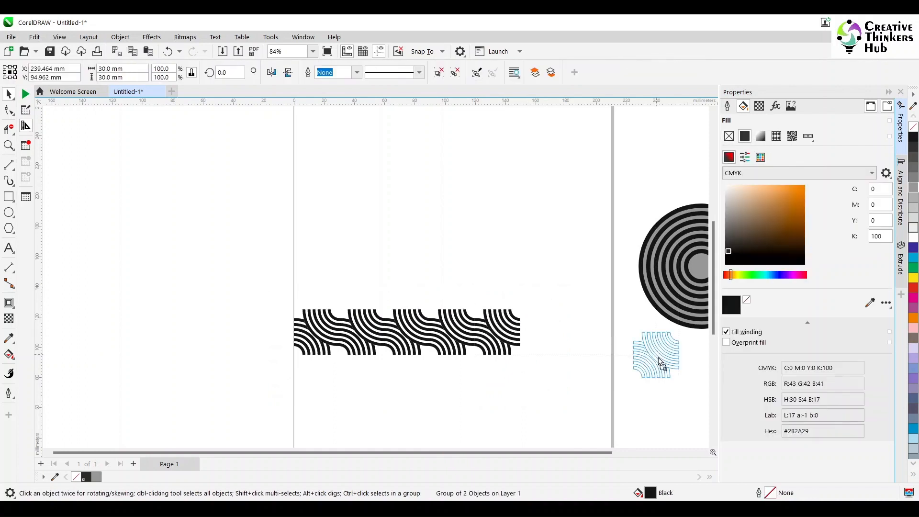
click(555, 295)
drag(295, 380, 295, 380)
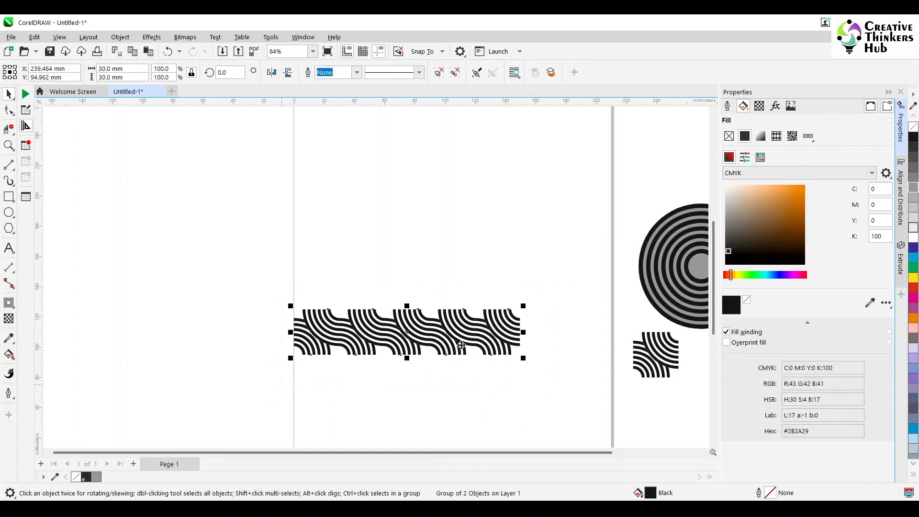
- Move the tile row to the page's top-left corner and delete the surplus tiles so three remain
drag(461, 344, 478, 142)
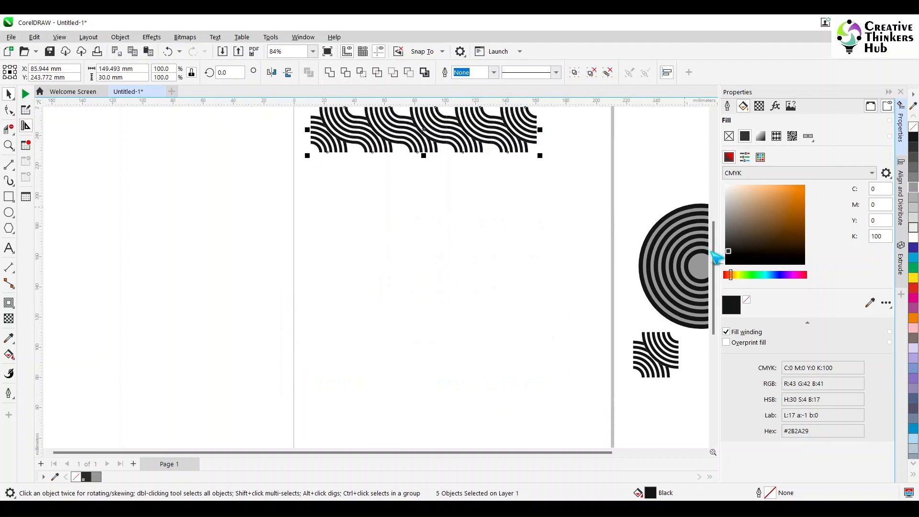
drag(715, 258, 715, 209)
drag(596, 230, 308, 321)
drag(474, 277, 468, 232)
drag(572, 175, 412, 314)
key(Delete)
- Duplicate the three-tile row 30 mm downward twice to make a three-by-three block
drag(266, 294, 520, 154)
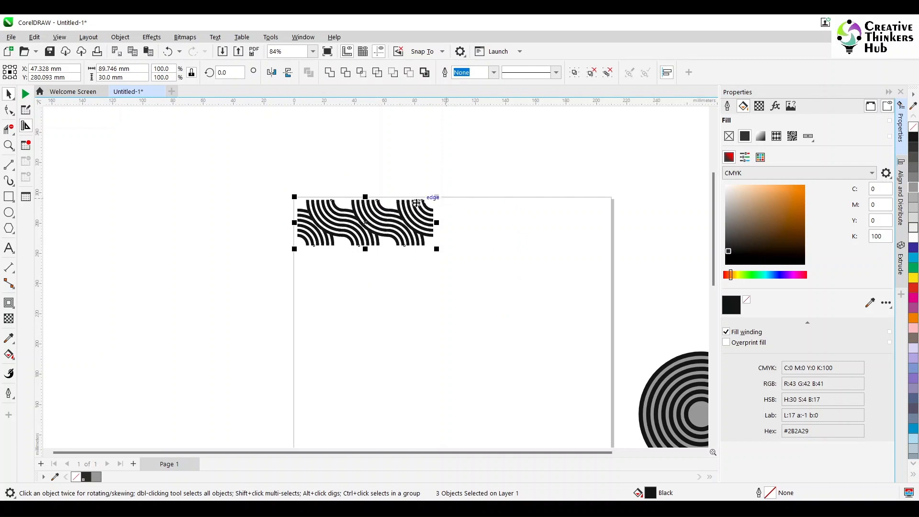
key(ctrl+d)
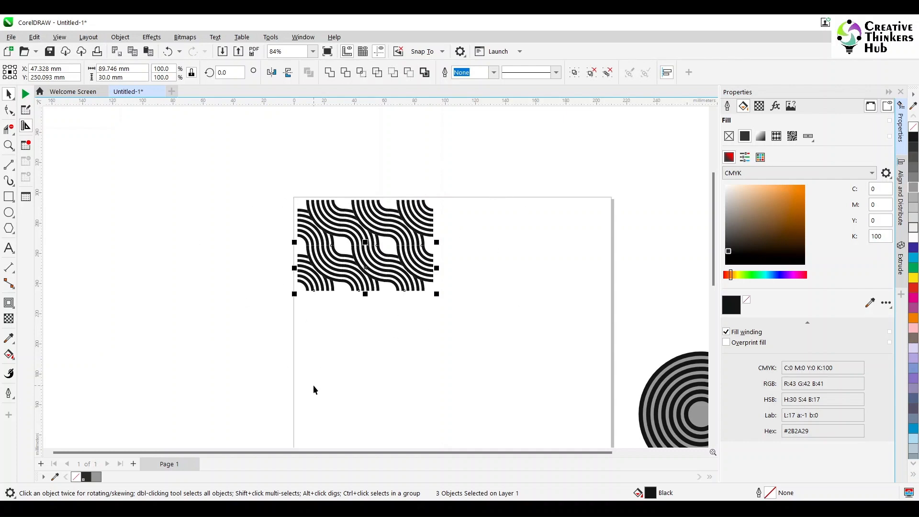
key(ctrl+d)
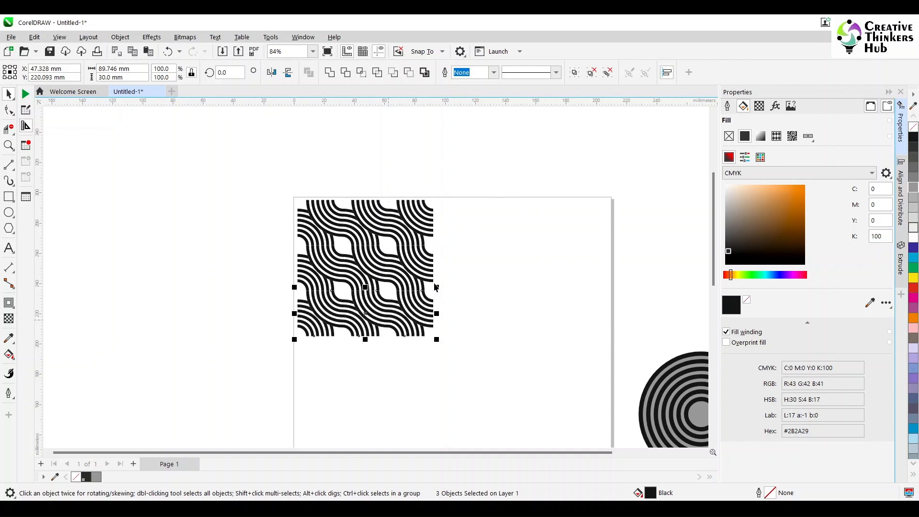
- Move the spare tile to the page's top-right corner
scroll(479, 328, down, 3)
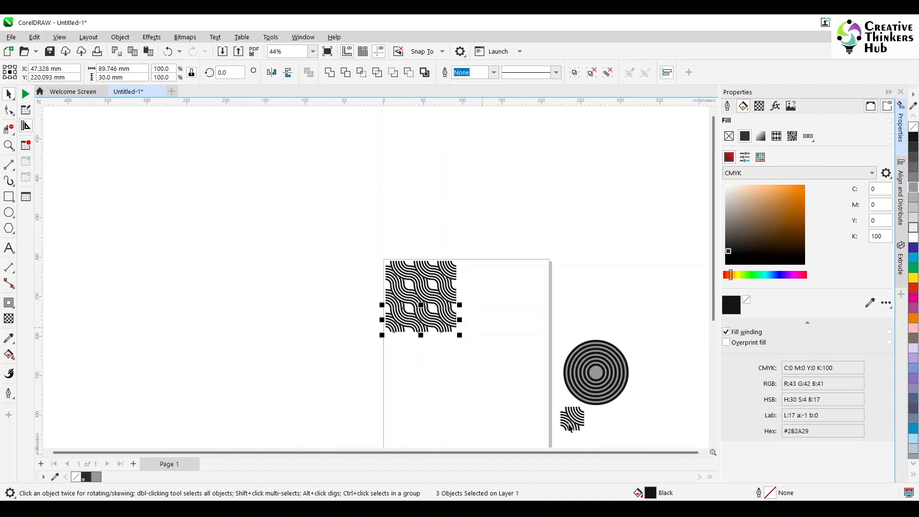
drag(575, 426, 538, 279)
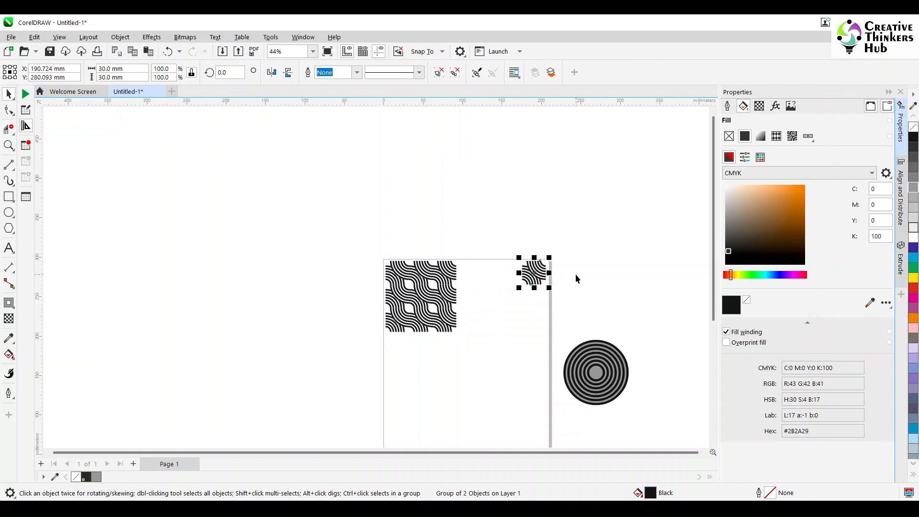
click(575, 274)
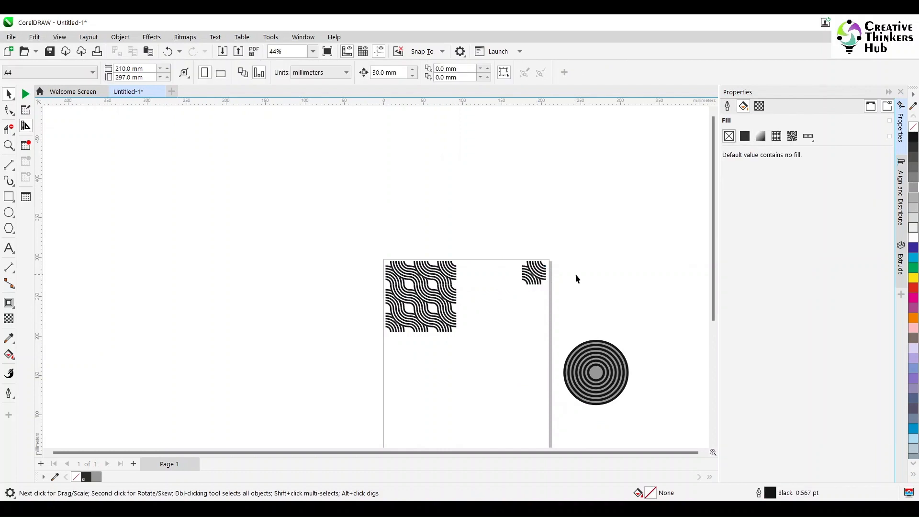
- Duplicate the corner tile 30 mm to the left and mirror the copy vertically
scroll(558, 290, up, 2)
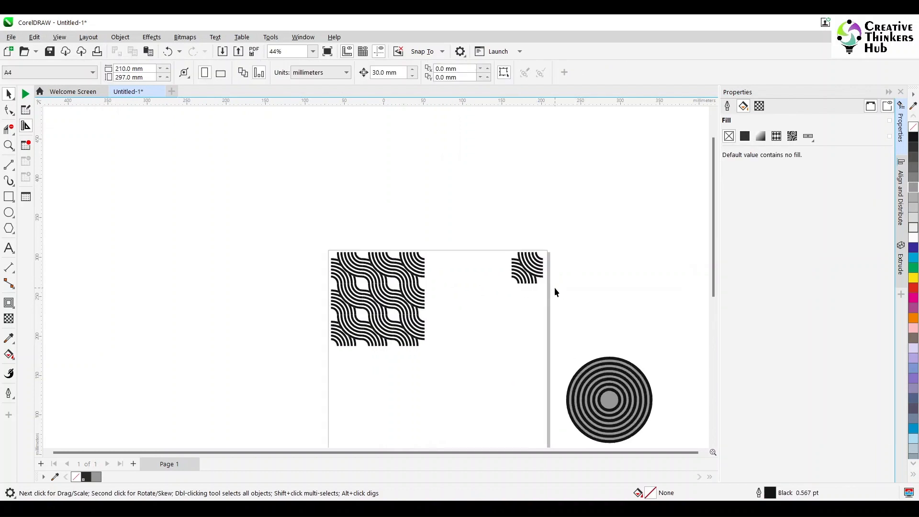
click(518, 259)
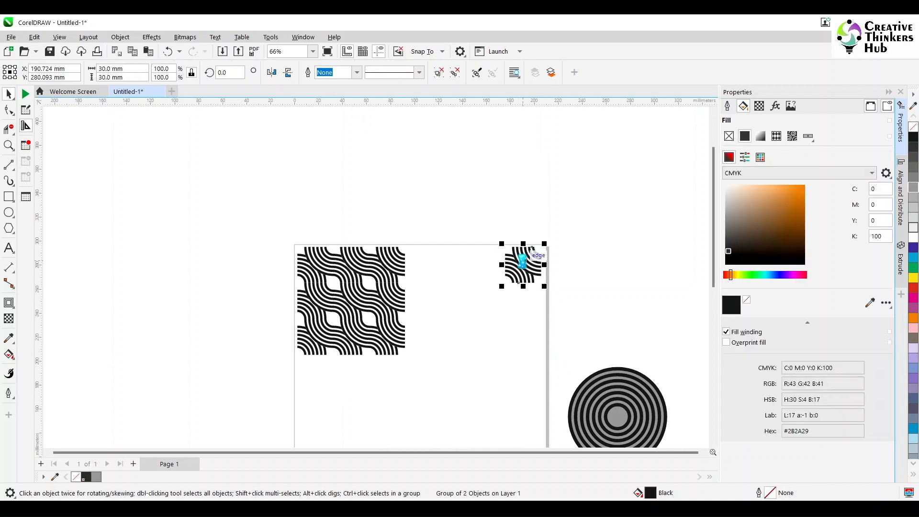
key(ctrl+d)
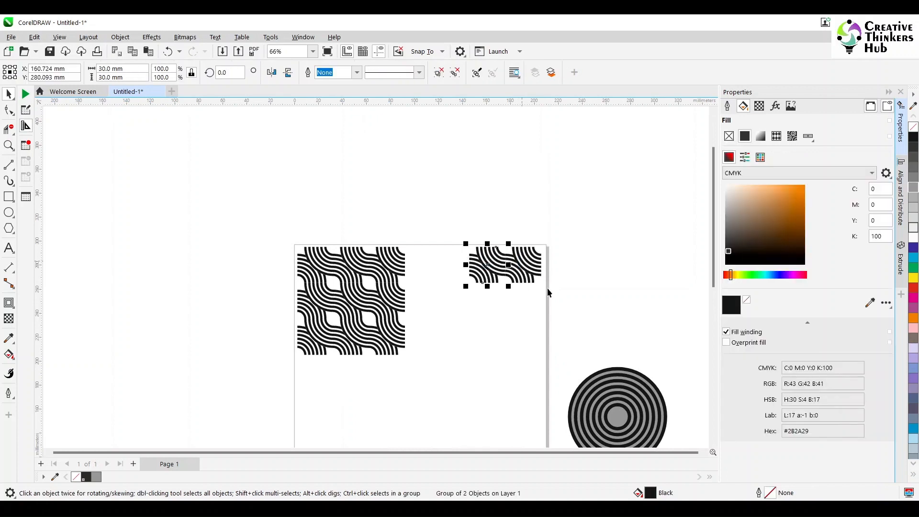
click(288, 72)
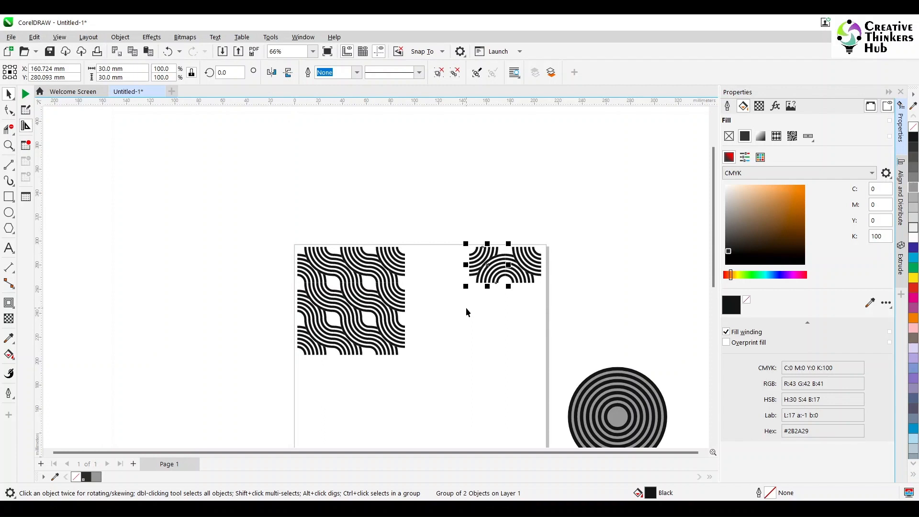
- Add copies below the two corner tiles to complete a 2 × 2 block forming a central circle
key(plus)
key(Down)
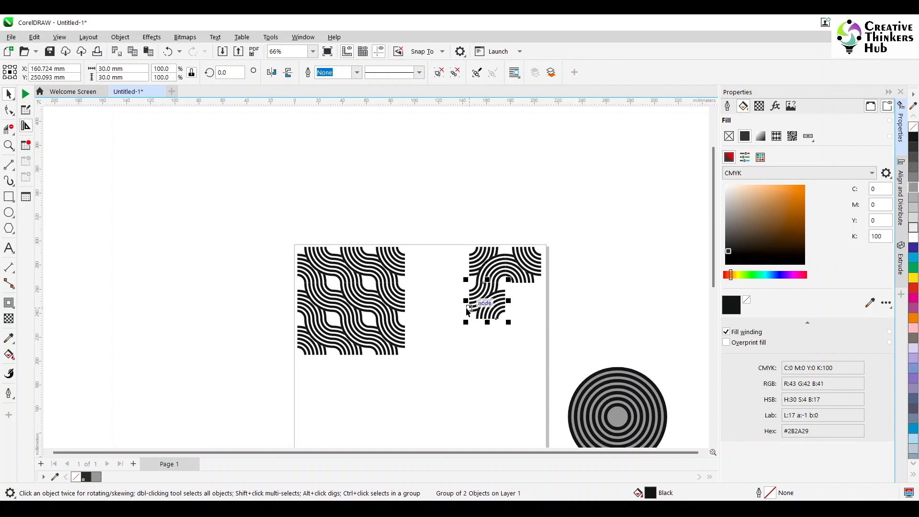
click(574, 314)
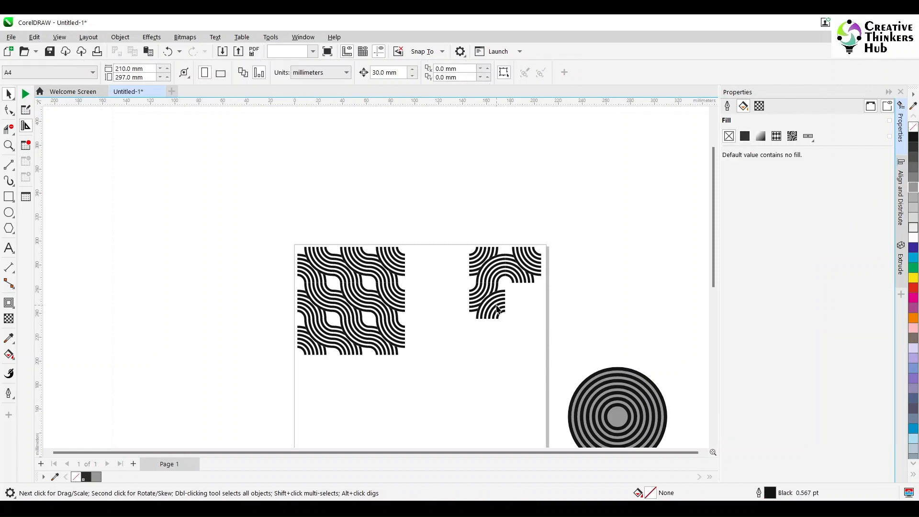
click(498, 311)
drag(498, 311, 518, 305)
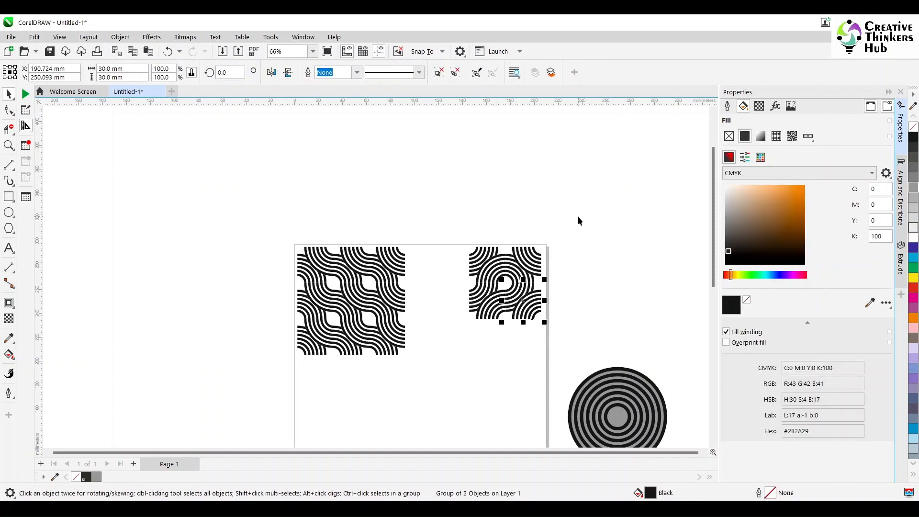
- Place a copy of one block tile off the page beside the design
drag(579, 221, 459, 334)
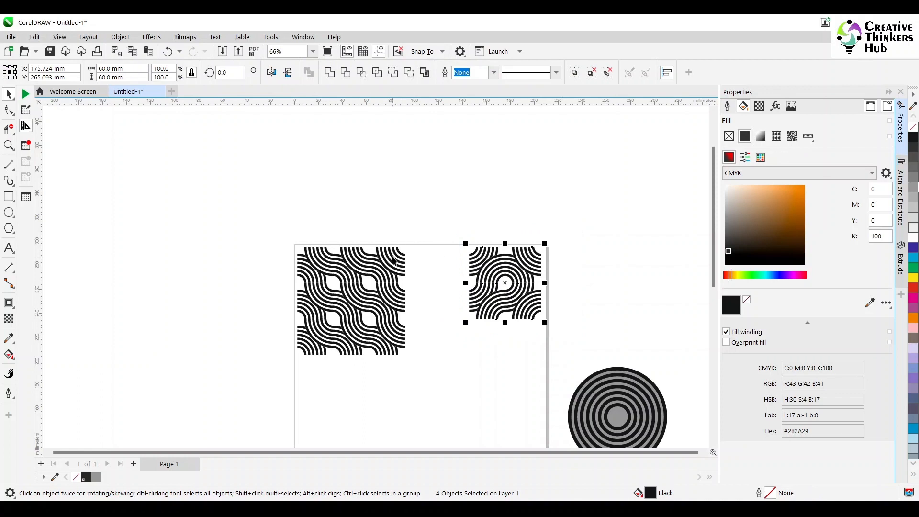
click(393, 260)
click(535, 266)
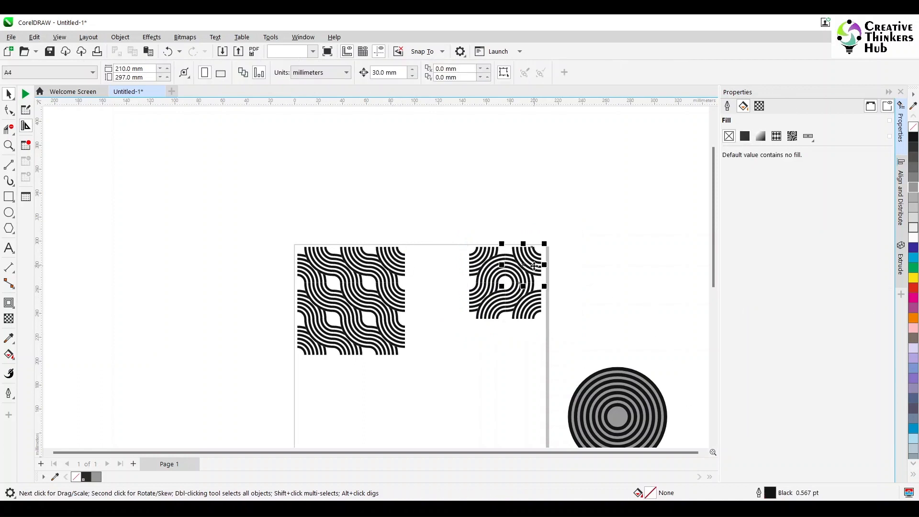
drag(534, 266, 630, 210)
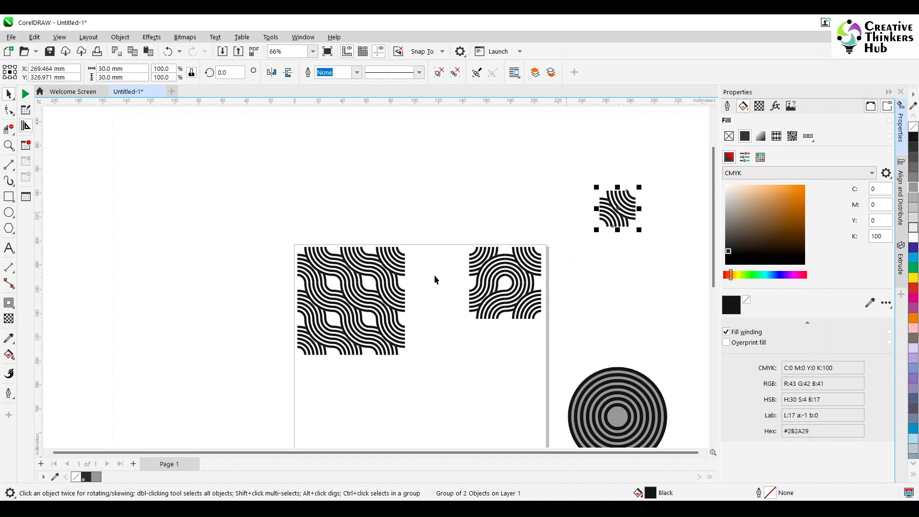
- Select the four tiles of the 2 × 2 block and group them
drag(564, 231, 457, 339)
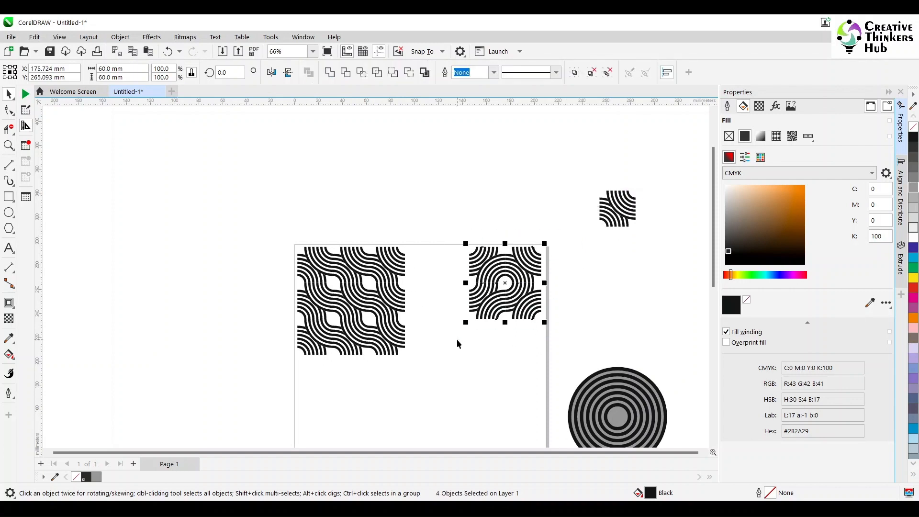
key(ctrl+g)
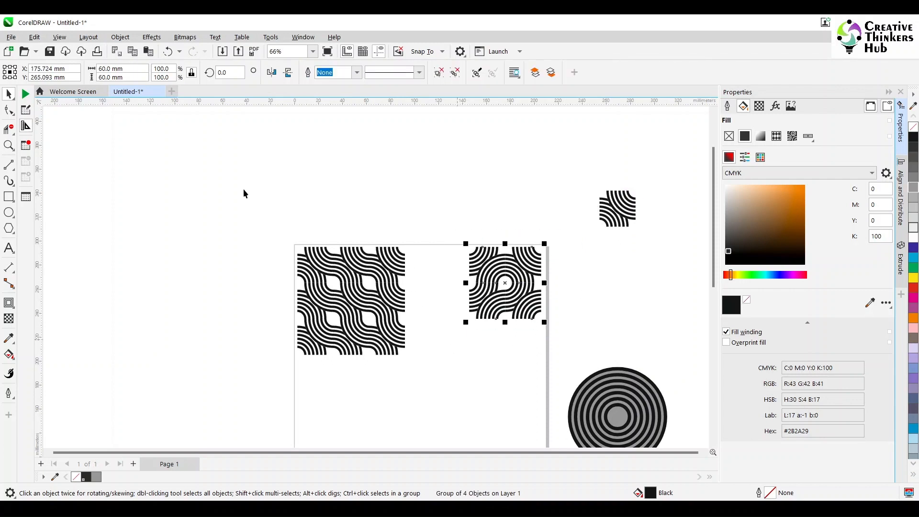
- Set the nudge distance to 60 mm
click(350, 159)
click(385, 72)
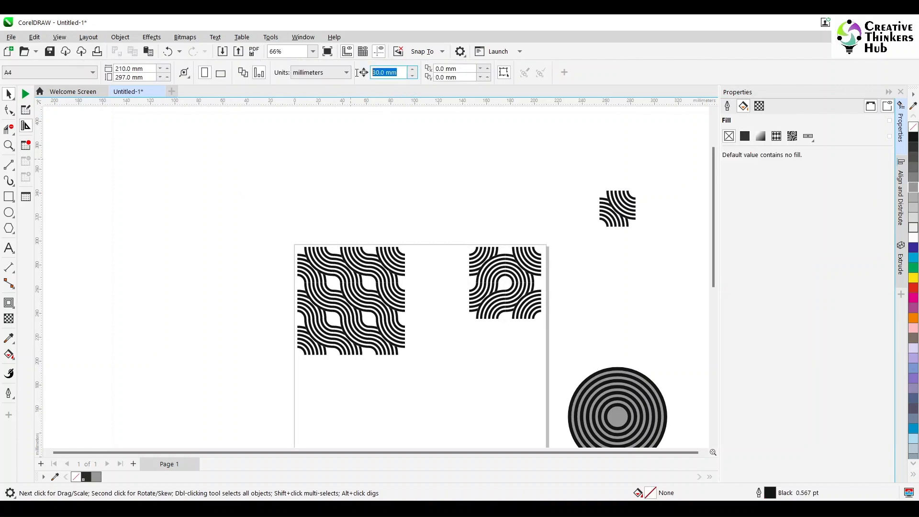
text(60)
key(Return)
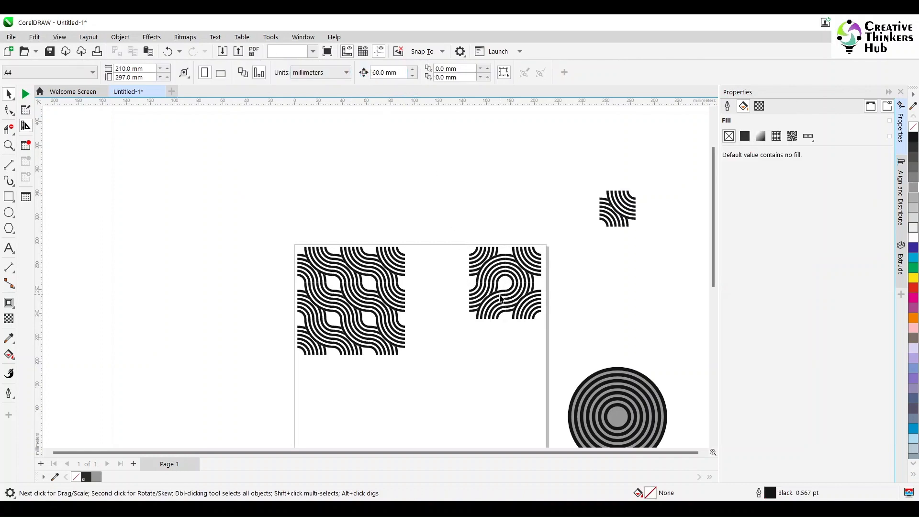
- Duplicate the grouped block 60 mm to the left, and the resulting pair 60 mm downward, forming a 120 mm square
click(500, 295)
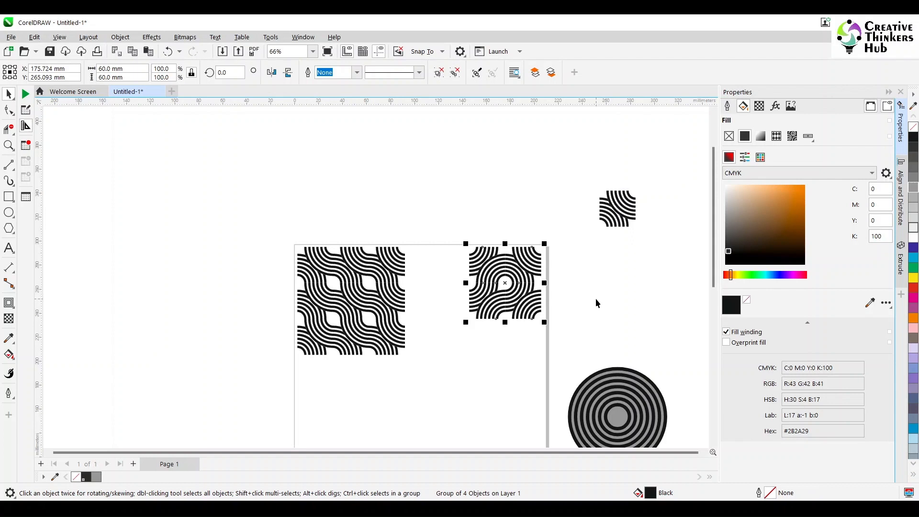
key(Left)
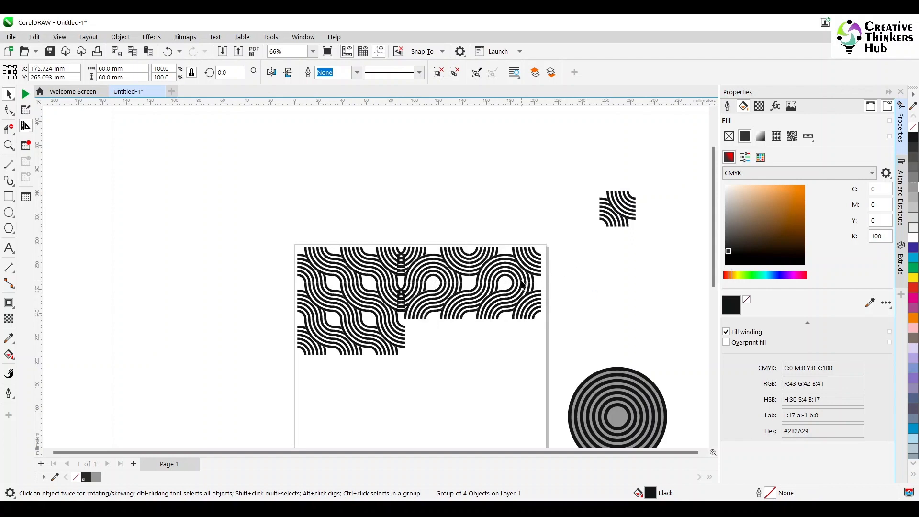
shift+click(524, 285)
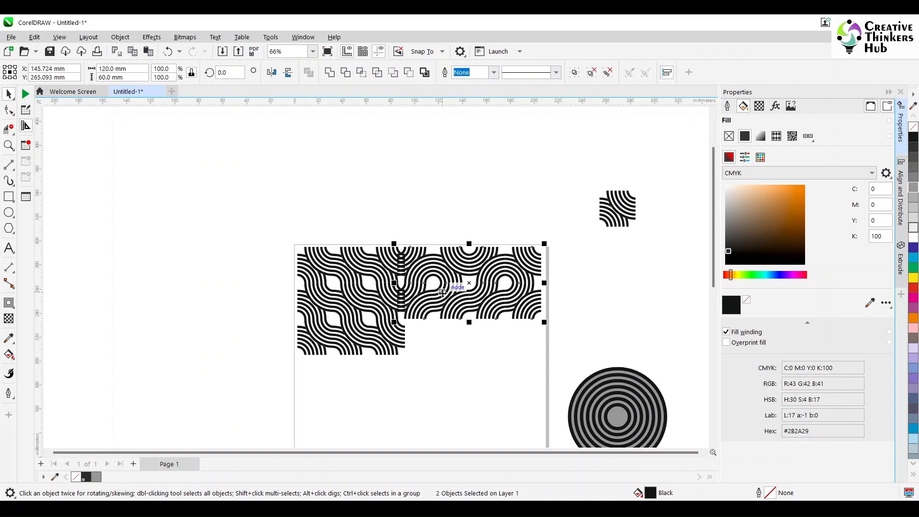
key(Down)
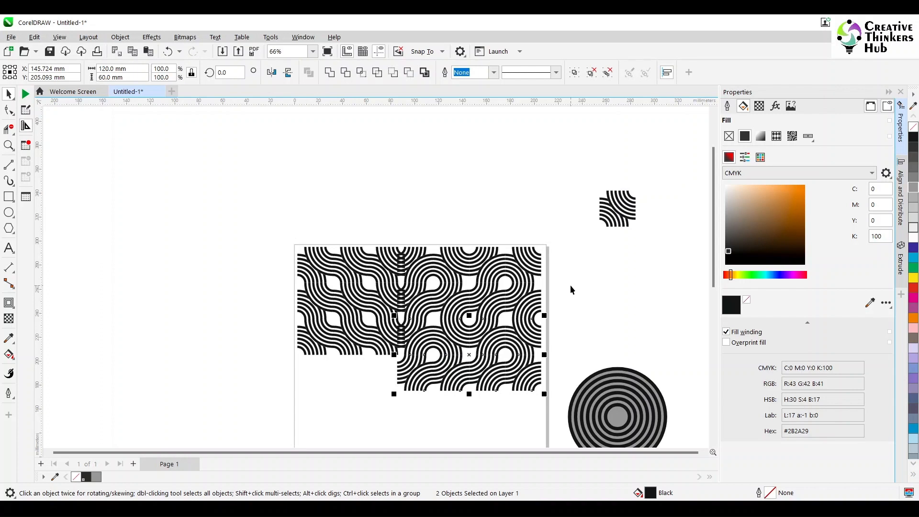
- Select the 120 mm square of blocks and move it clear of the three-by-three block
drag(715, 285, 718, 308)
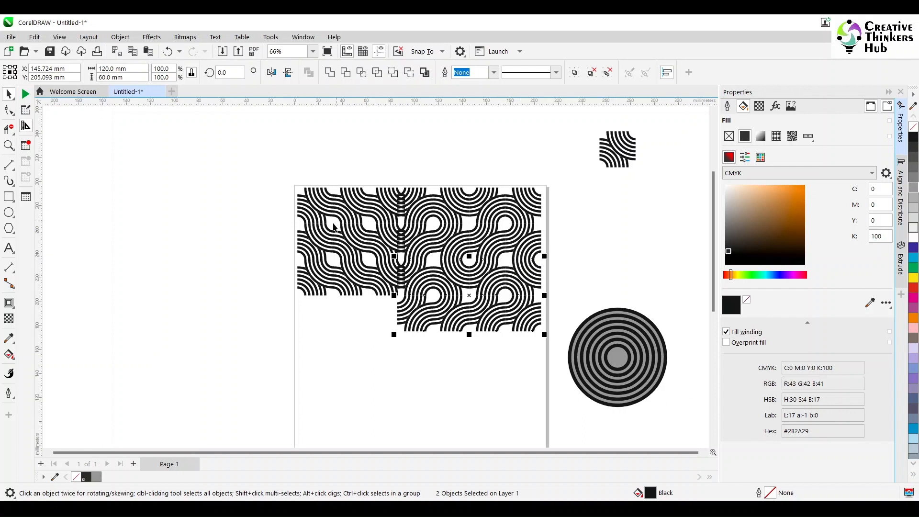
click(653, 293)
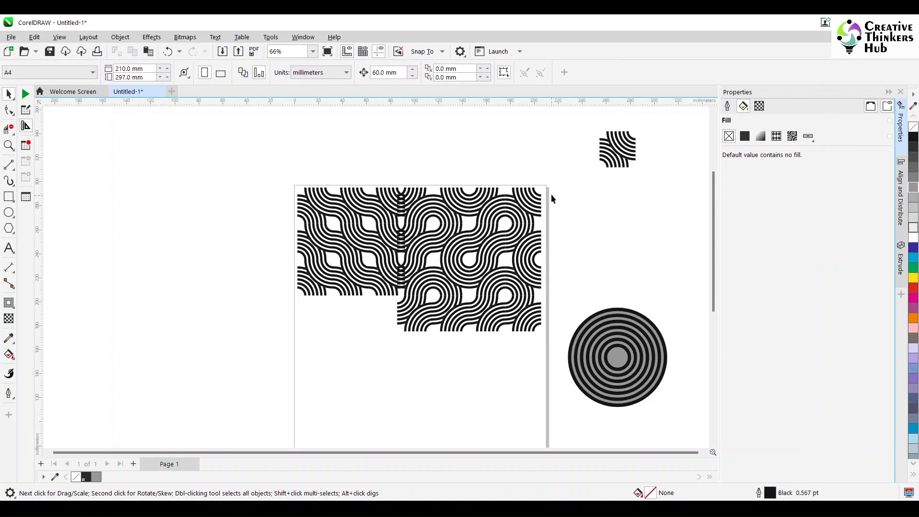
drag(561, 178, 392, 365)
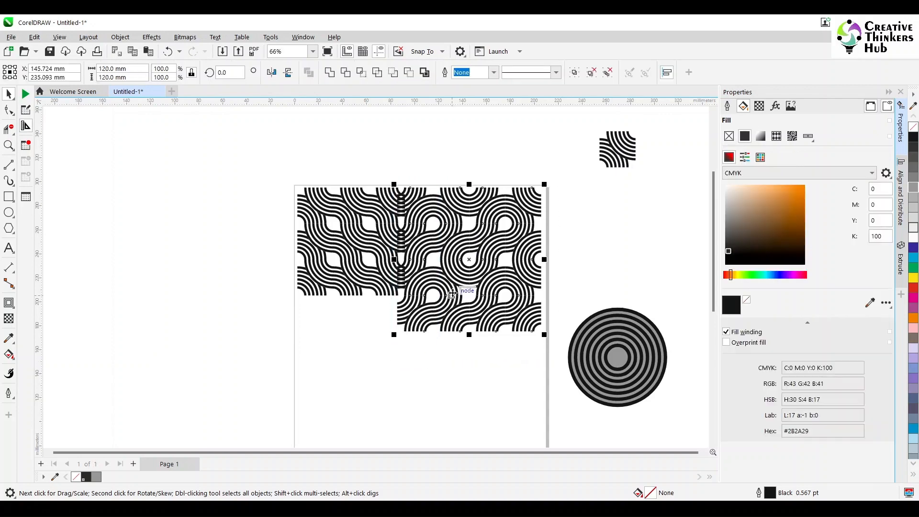
drag(459, 283, 477, 264)
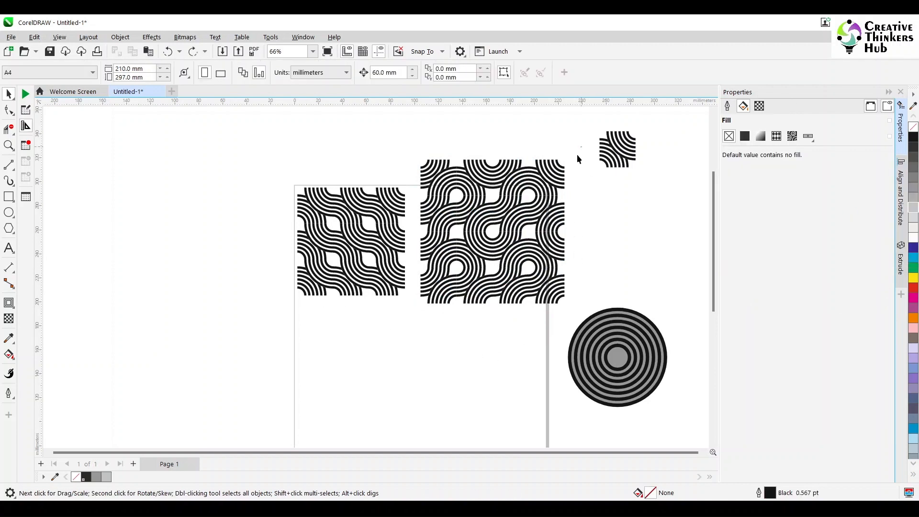
- Fill the 120 mm square of blocks with 60% grey
drag(426, 323, 412, 323)
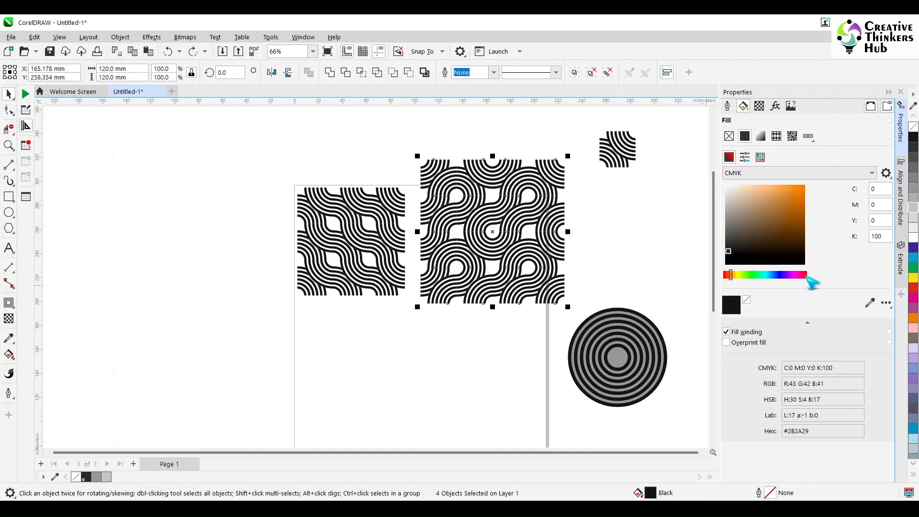
click(912, 218)
click(912, 177)
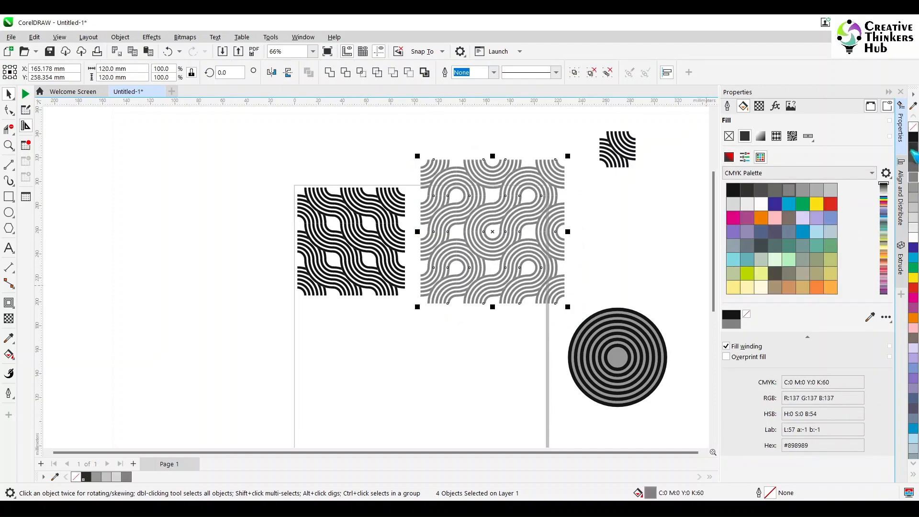
- Try a 90% black fill on the 120 mm square of blocks, then undo it
click(912, 150)
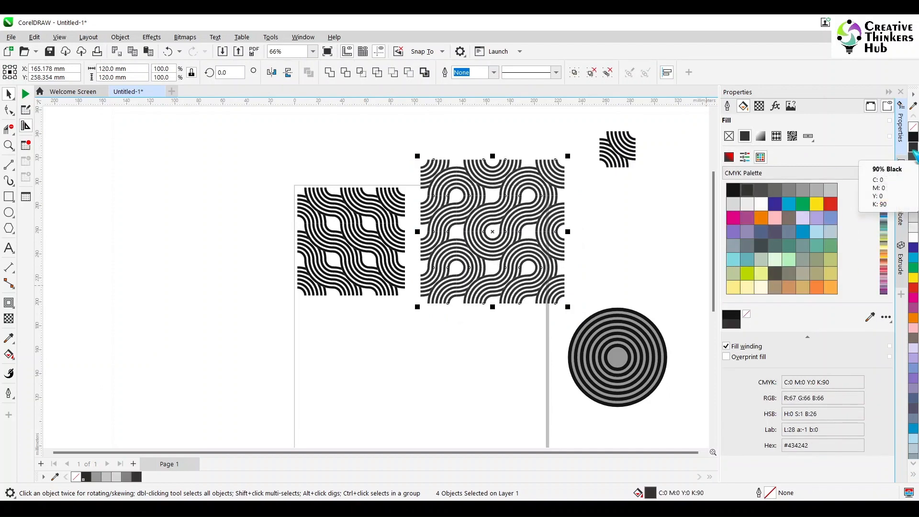
key(ctrl+z)
- Ungroup each of the four 60 mm blocks in the square into separate 30 mm tiles
click(585, 210)
click(554, 180)
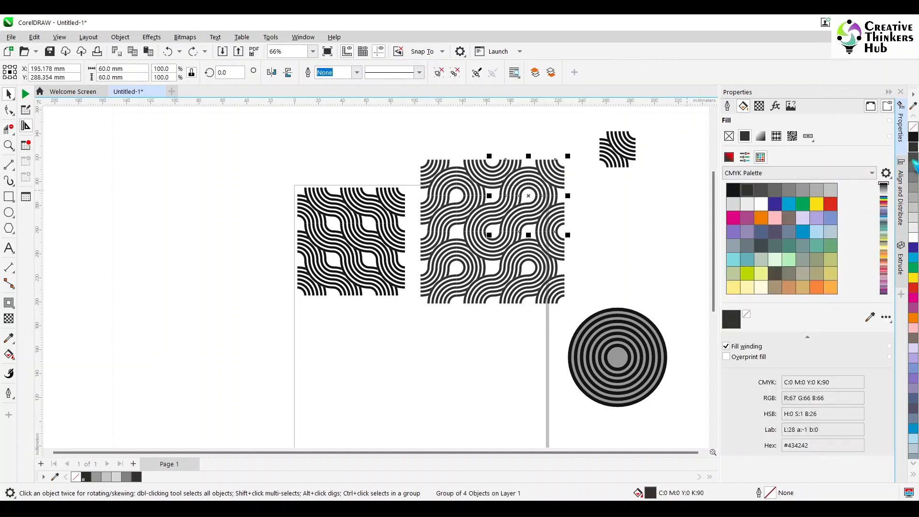
click(439, 72)
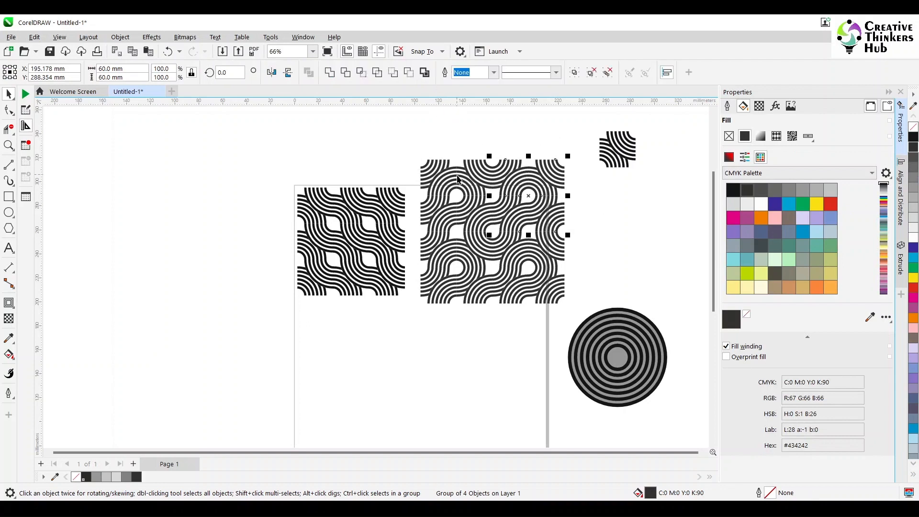
click(457, 177)
click(439, 73)
click(453, 245)
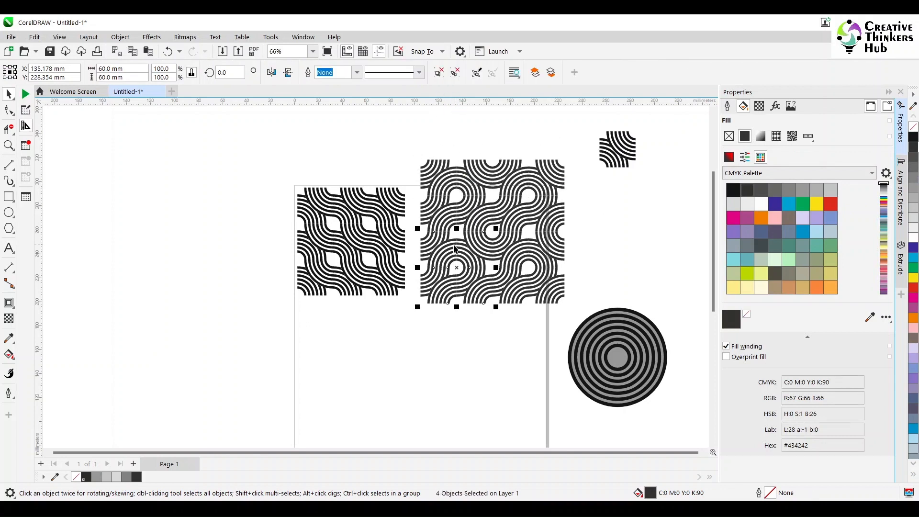
click(439, 73)
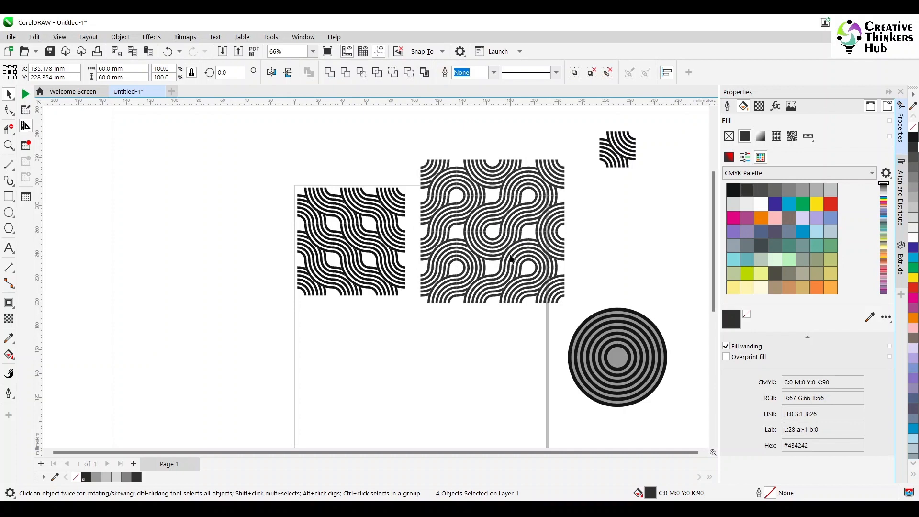
click(520, 249)
click(439, 72)
click(464, 123)
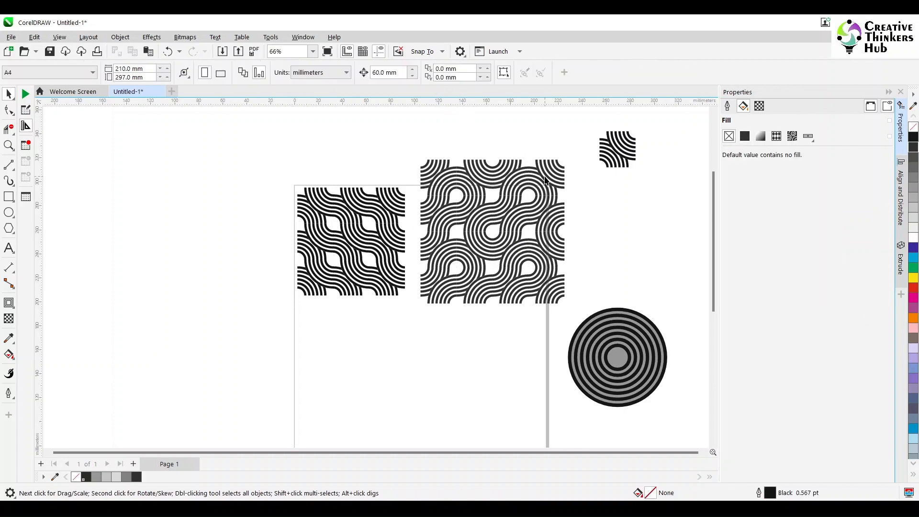
- Recolor several tiles in the square's upper rows with different grey shades, including 20% black
click(545, 180)
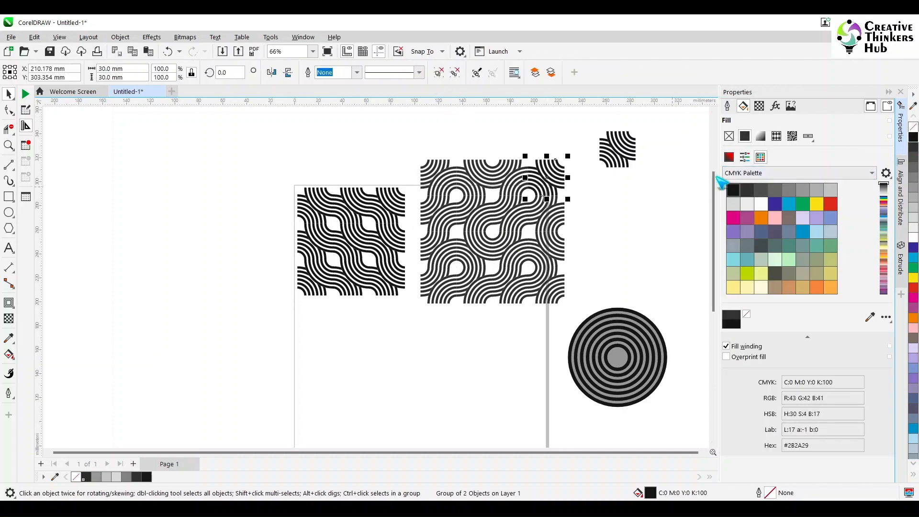
click(503, 172)
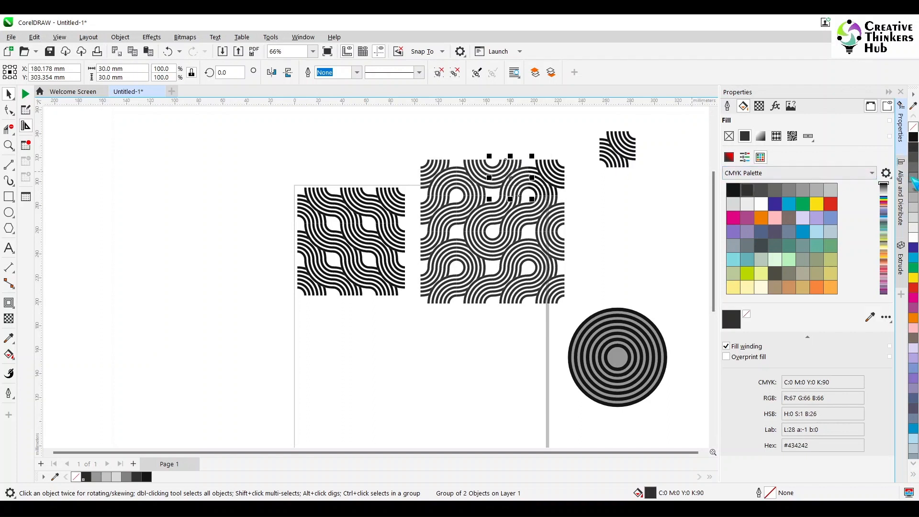
click(913, 179)
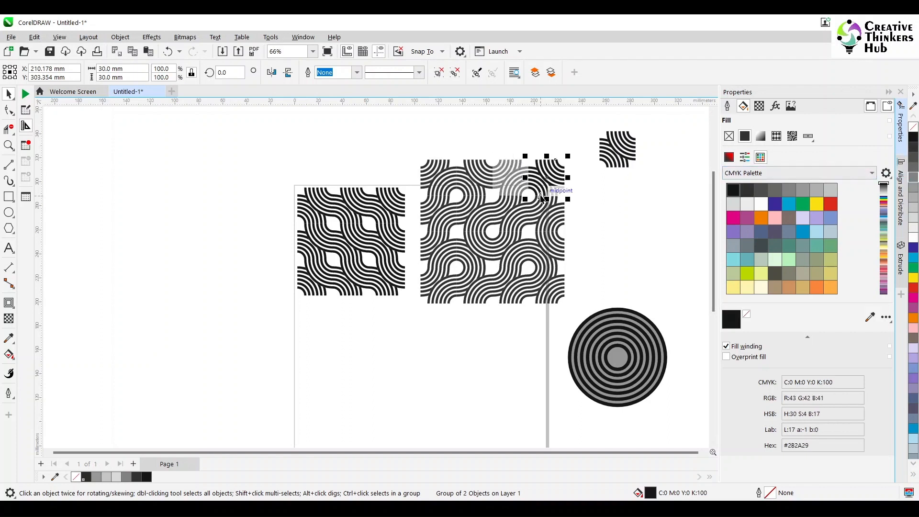
click(555, 210)
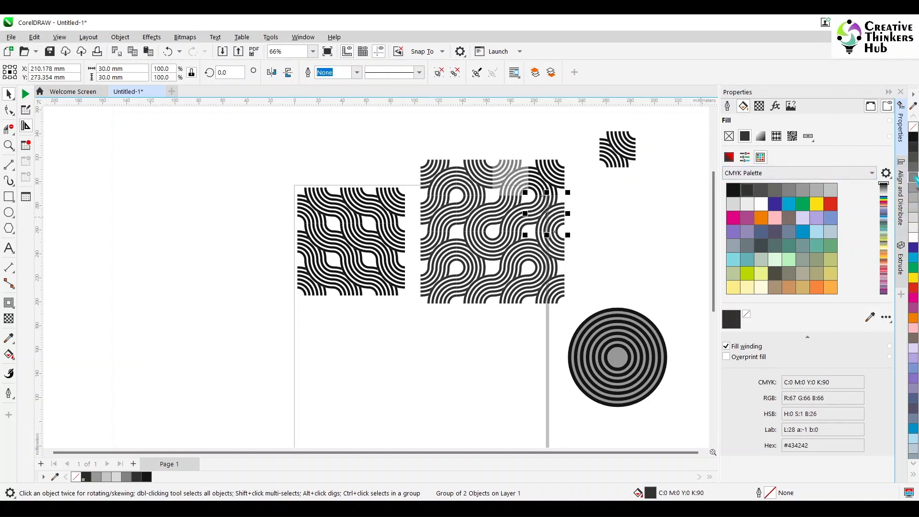
click(913, 187)
click(510, 213)
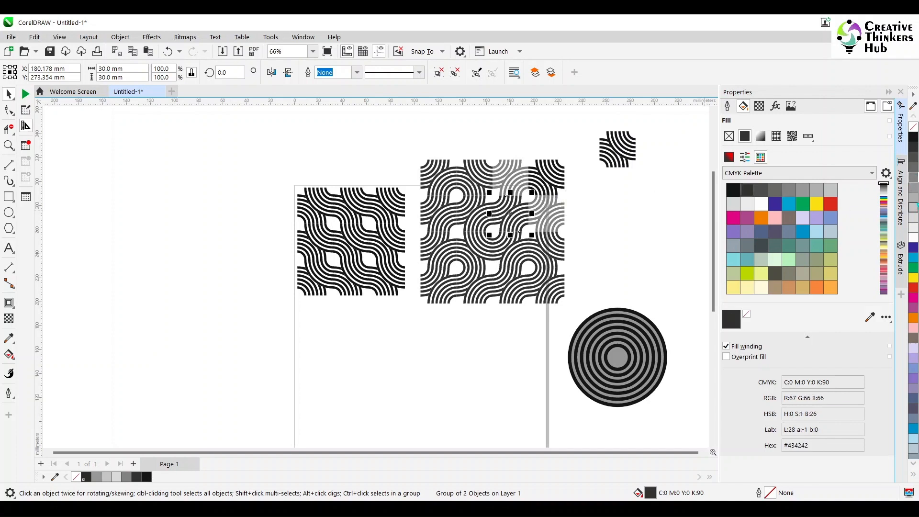
click(914, 216)
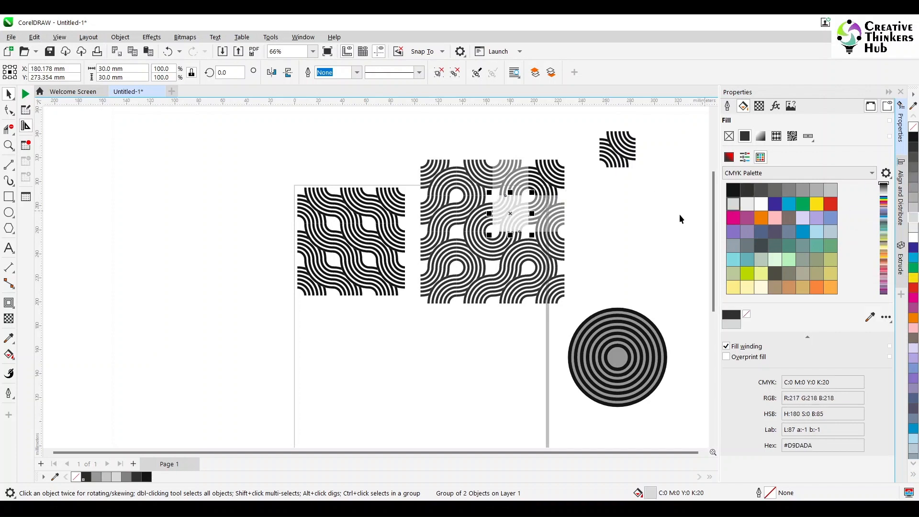
- Recolor tiles in the square's second row with 20% black, 70% black and 100% black
click(478, 236)
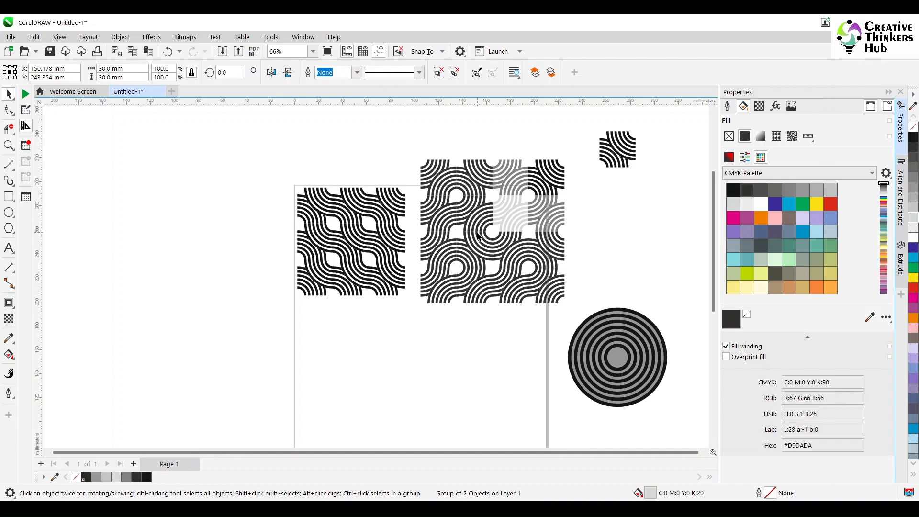
key(Up)
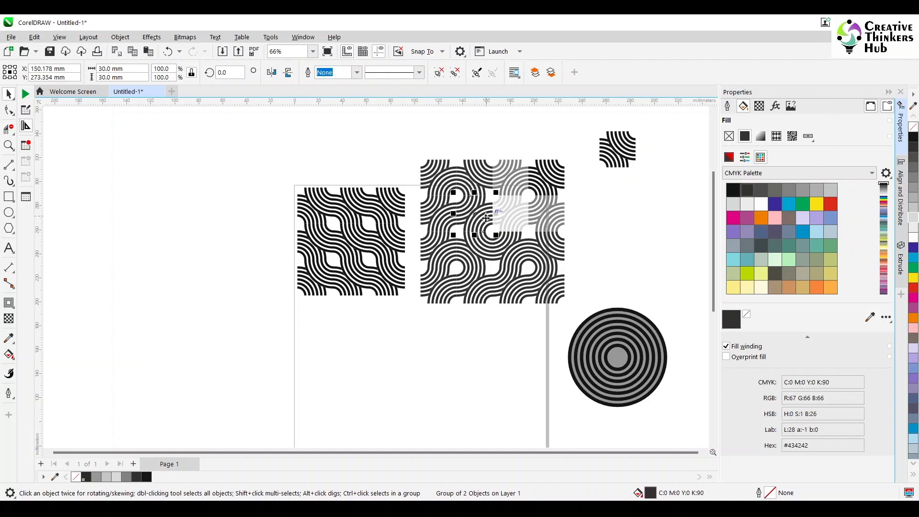
click(913, 219)
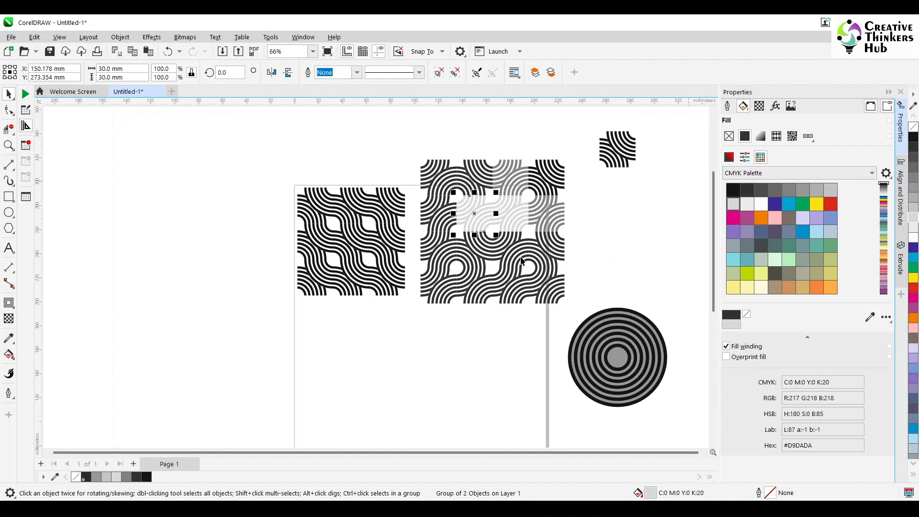
click(509, 245)
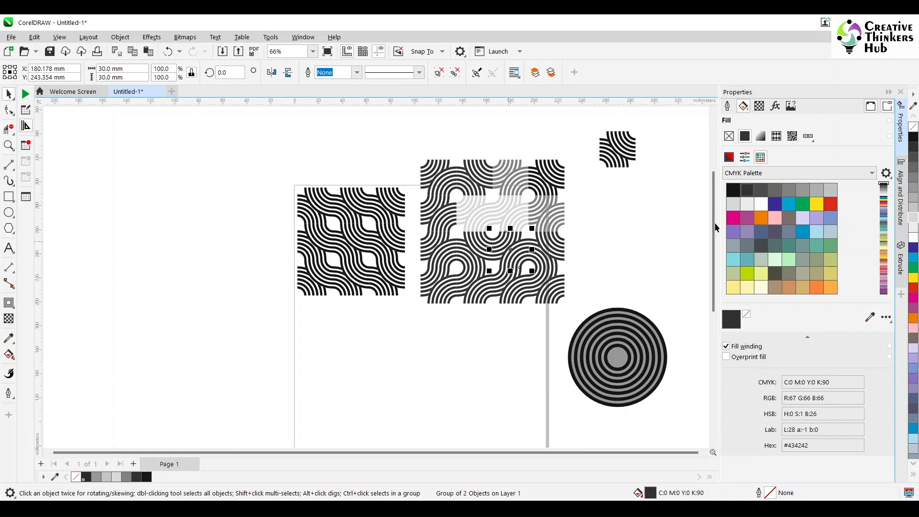
click(913, 168)
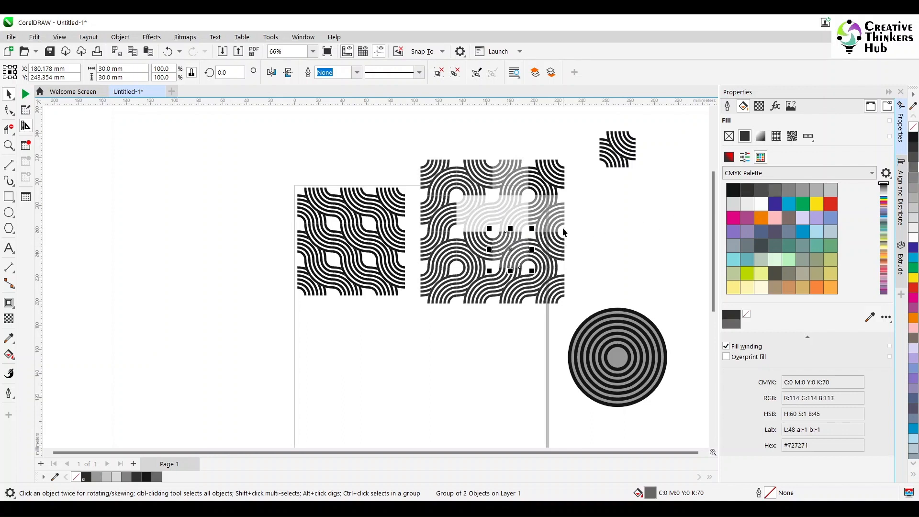
click(562, 252)
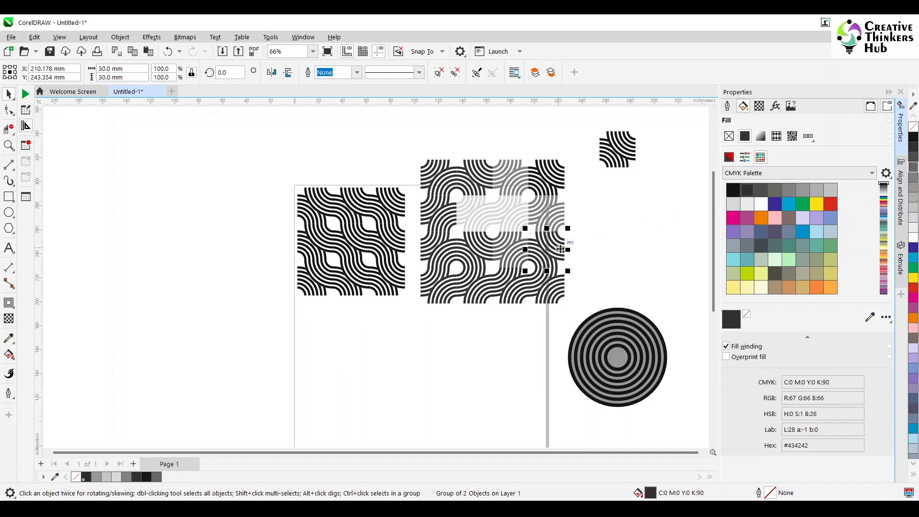
click(913, 144)
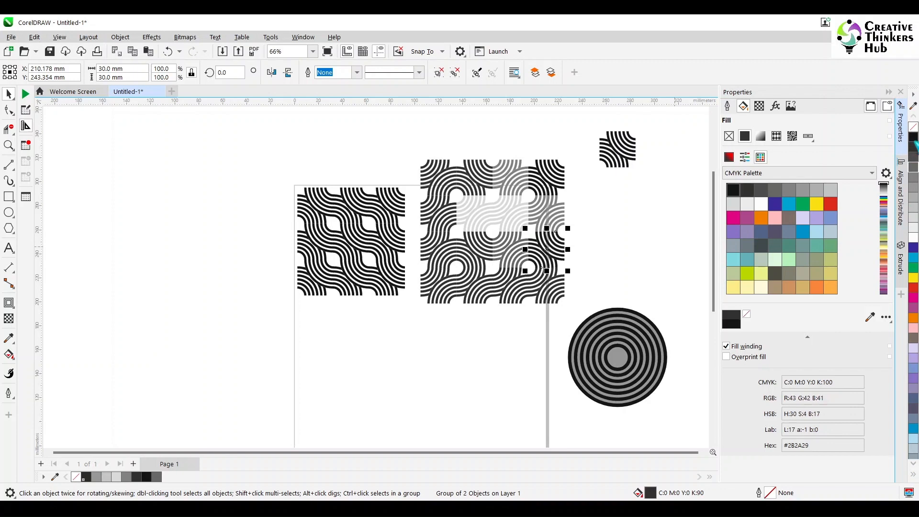
- Recolor tiles in the lower and left parts of the square with 60%, 20% and 30% greys
click(512, 293)
click(913, 181)
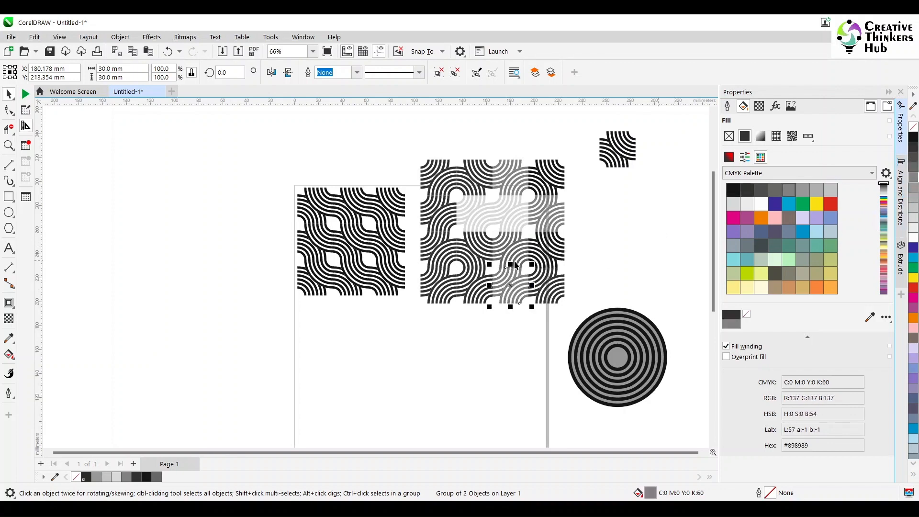
click(445, 295)
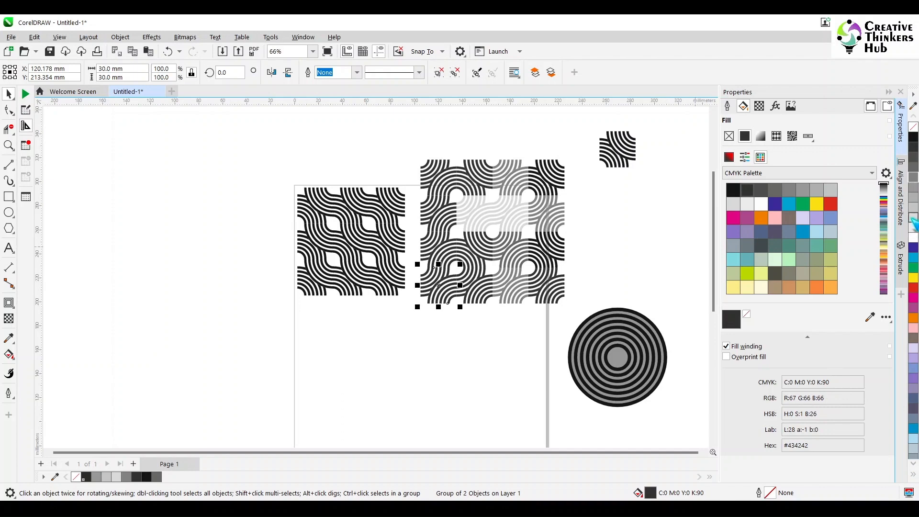
click(913, 219)
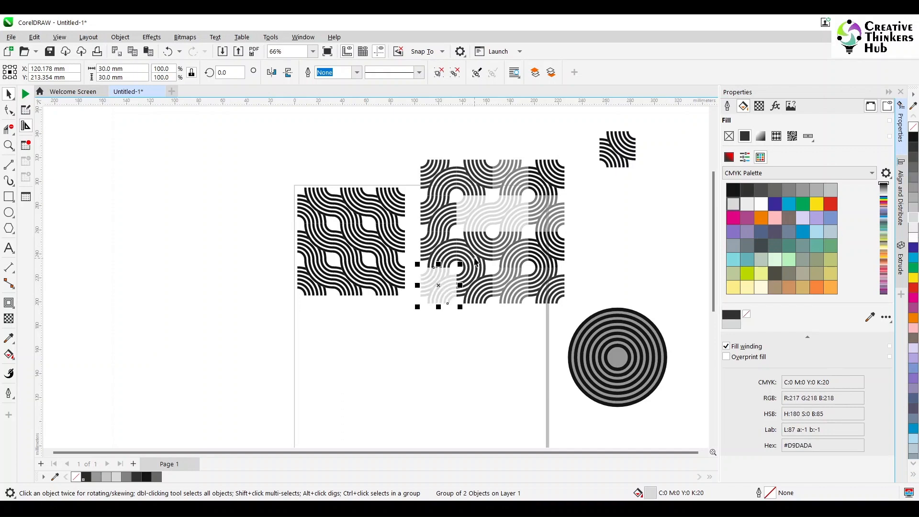
scroll(479, 225, up, 3)
click(422, 246)
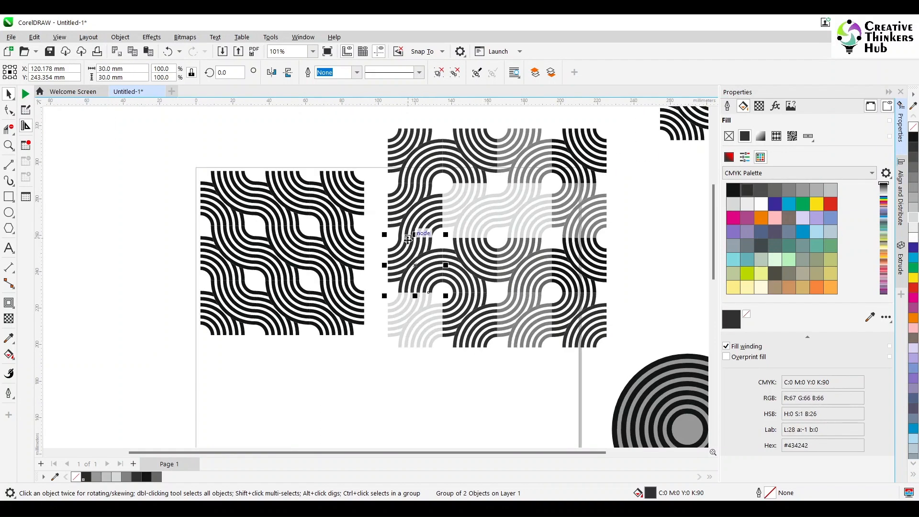
click(915, 181)
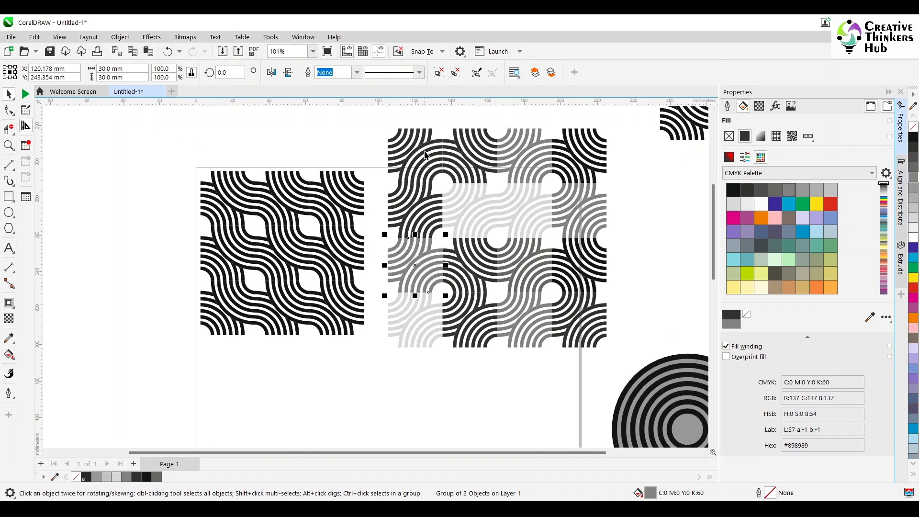
click(394, 130)
click(913, 211)
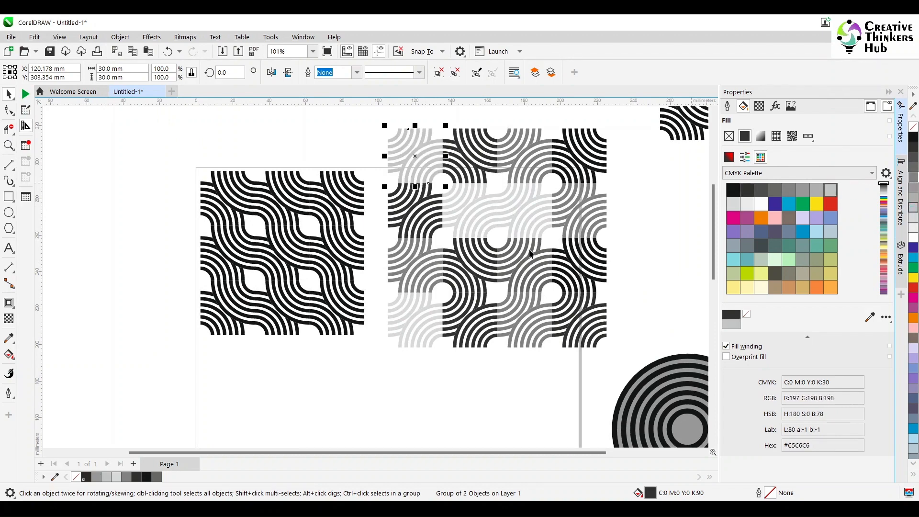
click(484, 260)
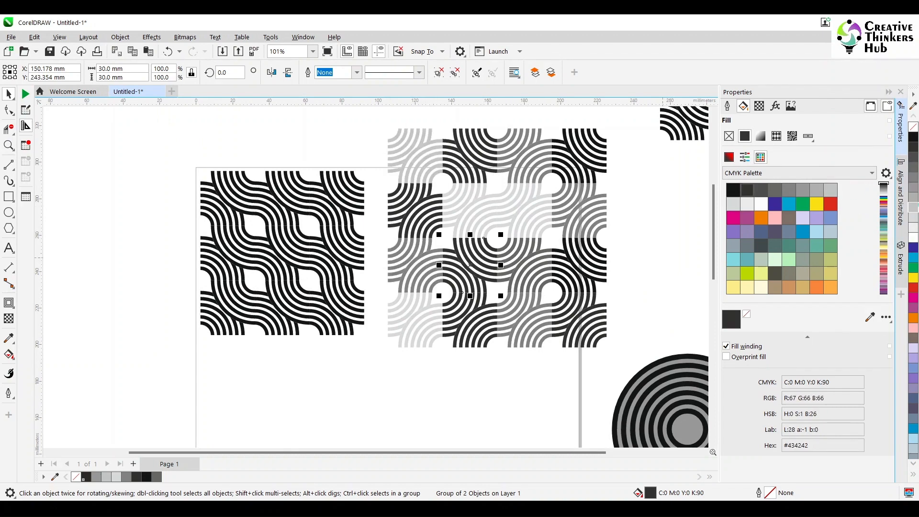
click(915, 182)
scroll(533, 312, down, 3)
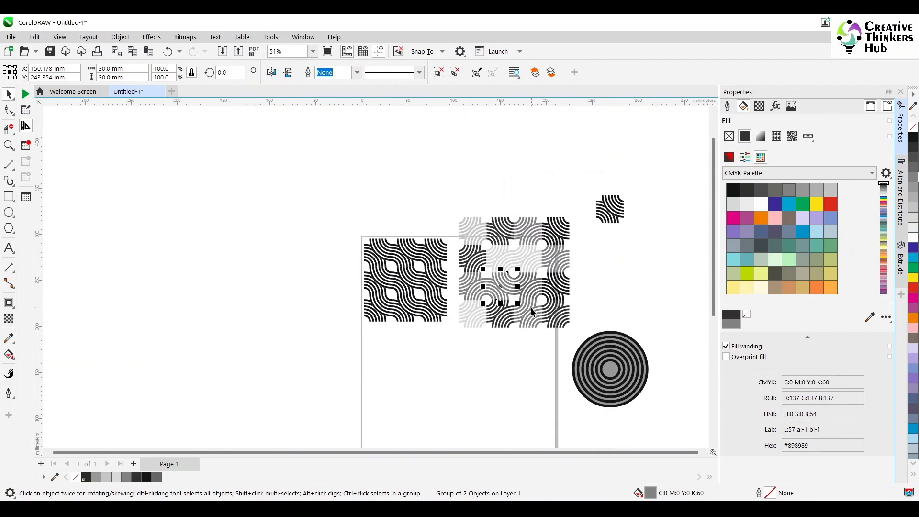
- Select all sixteen tiles of the shaded 120 mm square
drag(579, 210, 451, 349)
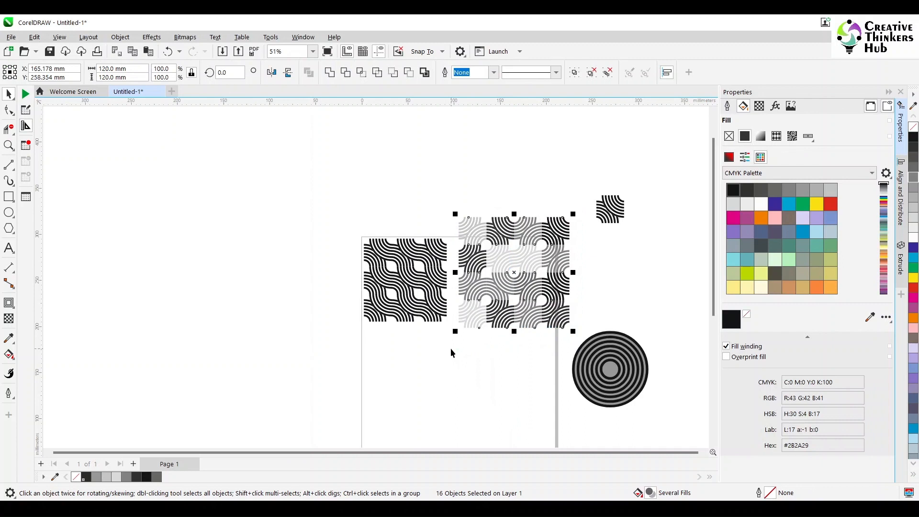
click(120, 39)
mouse_move(143, 50)
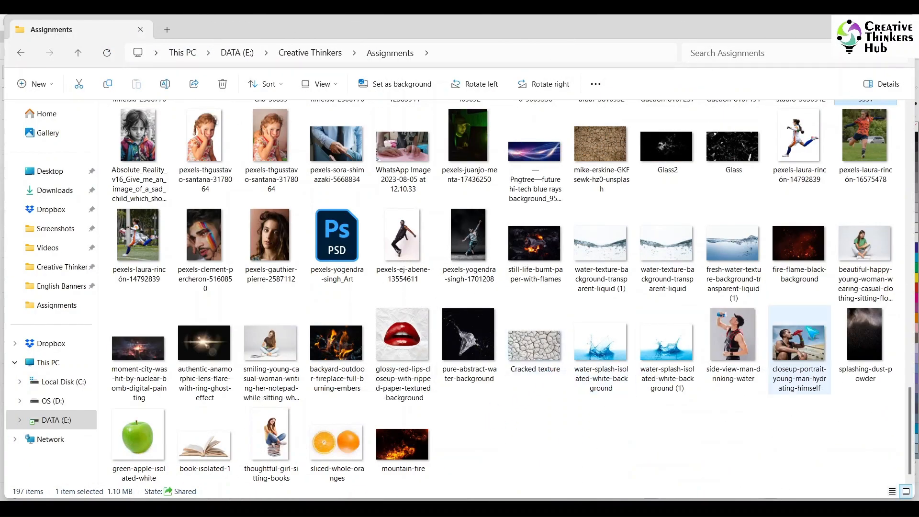
- Import the photo closeup-portrait-young-man-hydrating-himself from the Assignments folder onto the page
click(796, 352)
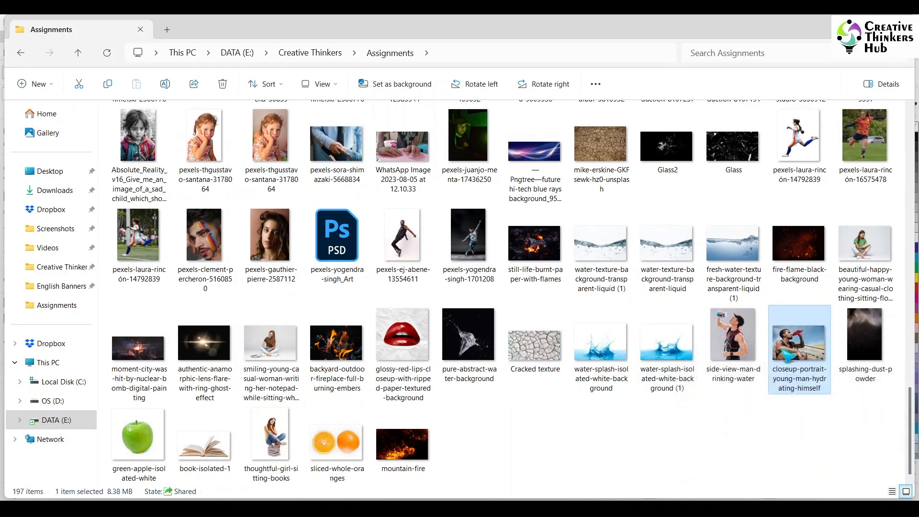
drag(786, 359, 277, 276)
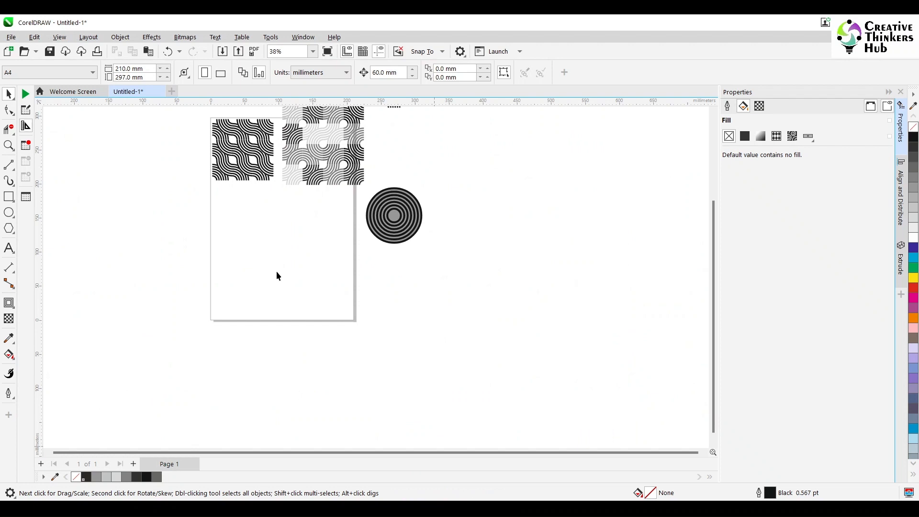
drag(440, 163, 354, 221)
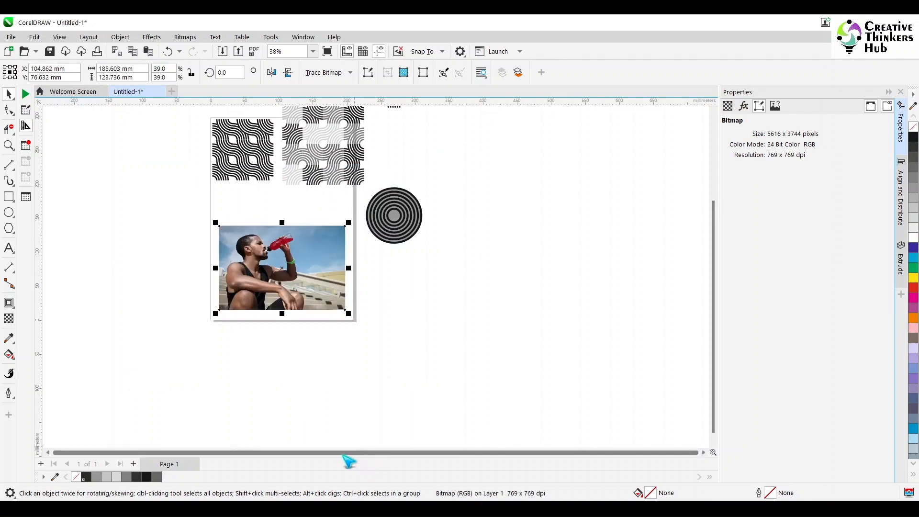
scroll(278, 288, up, 3)
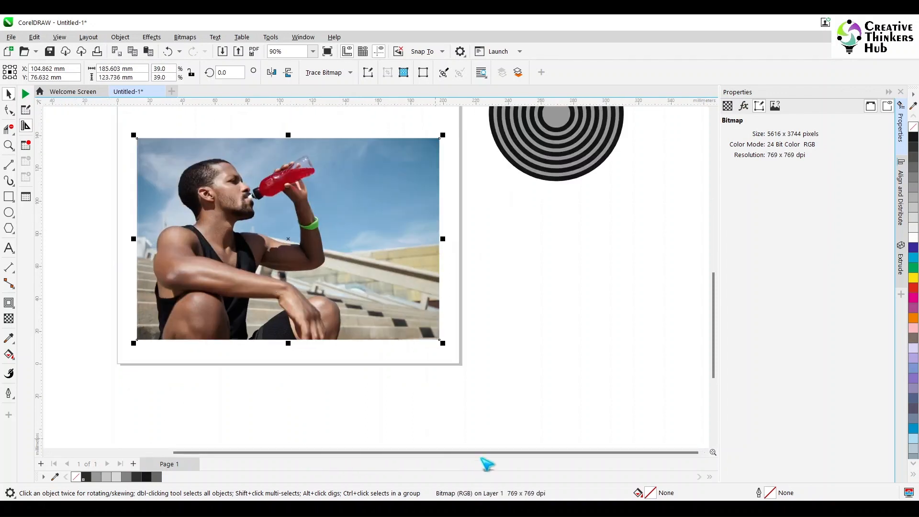
drag(481, 453, 410, 460)
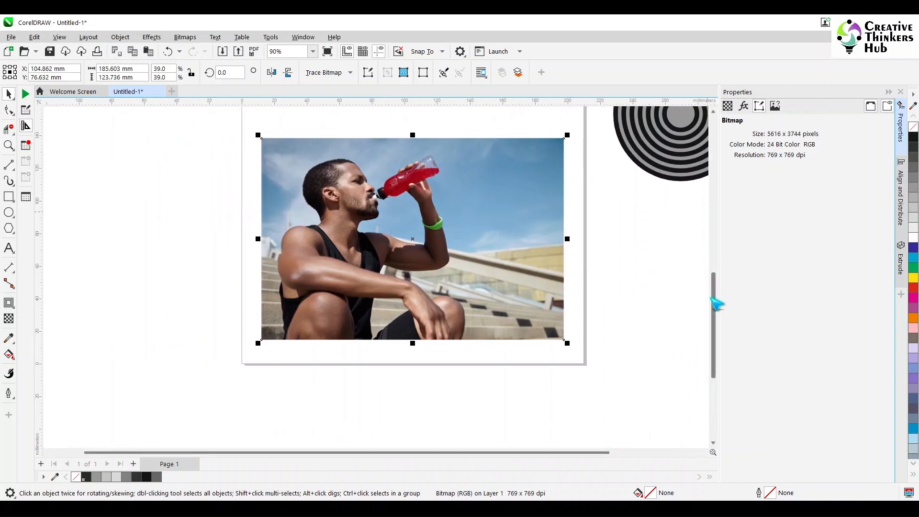
mouse_move(716, 303)
mouse_down()
mouse_move(721, 275)
mouse_move(722, 290)
mouse_up()
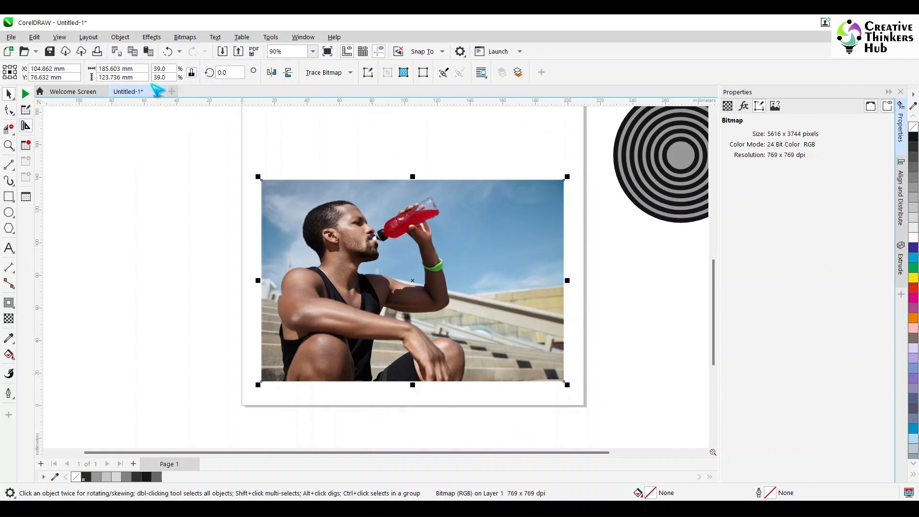
- Resize the photo to 200 mm wide, then unlock the proportions and set its height to 130 mm
click(143, 70)
text(200)
key(Return)
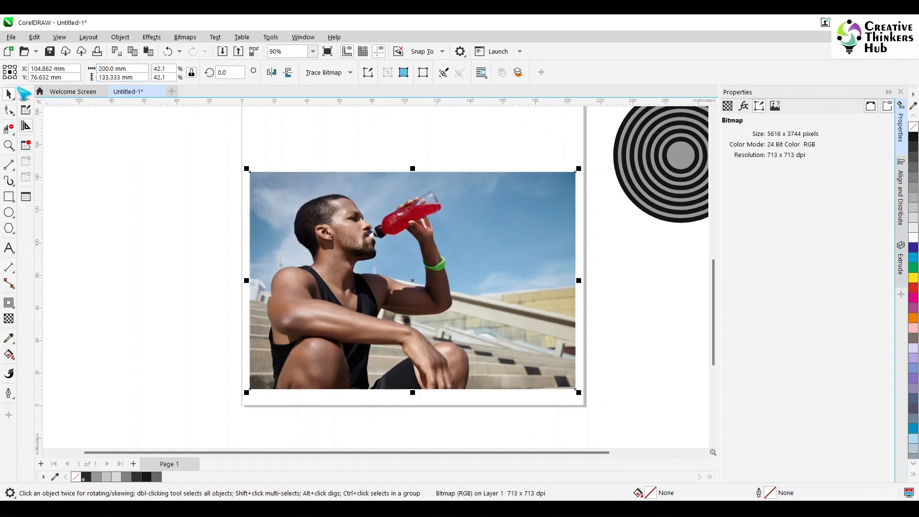
click(191, 72)
drag(136, 77, 104, 79)
text(0)
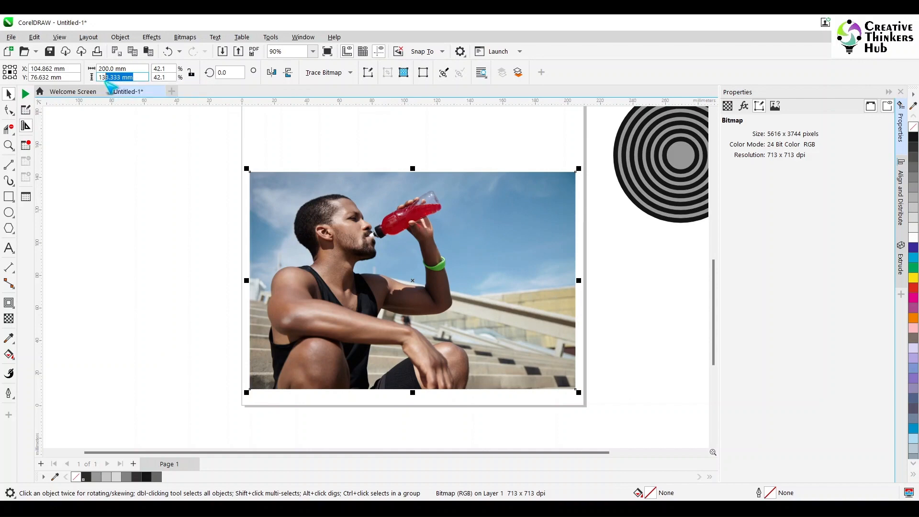
key(Return)
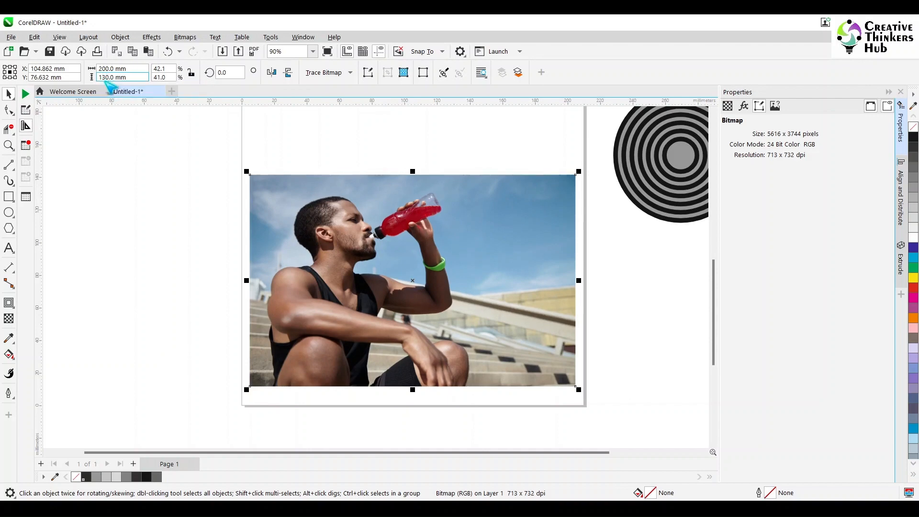
- Draw a rectangle covering the photo and give it the concentric-arc vector pattern fill
click(9, 196)
drag(251, 176, 576, 387)
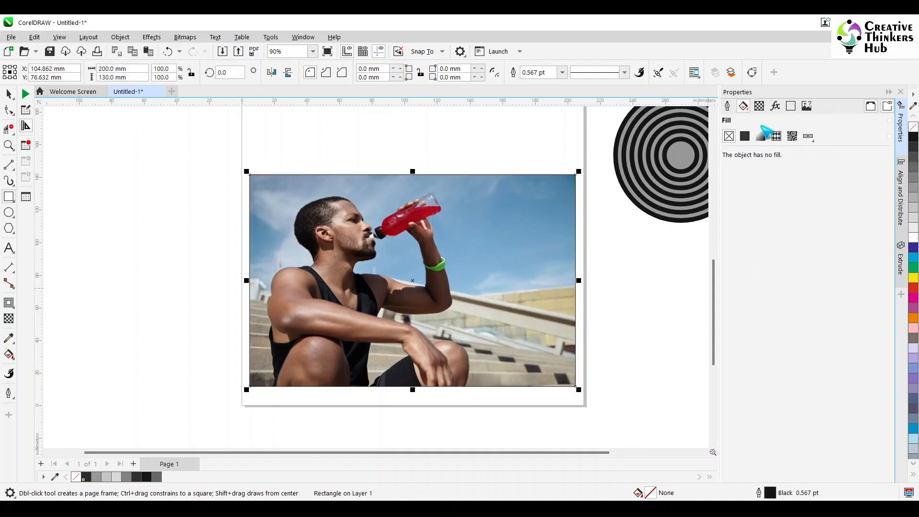
click(776, 137)
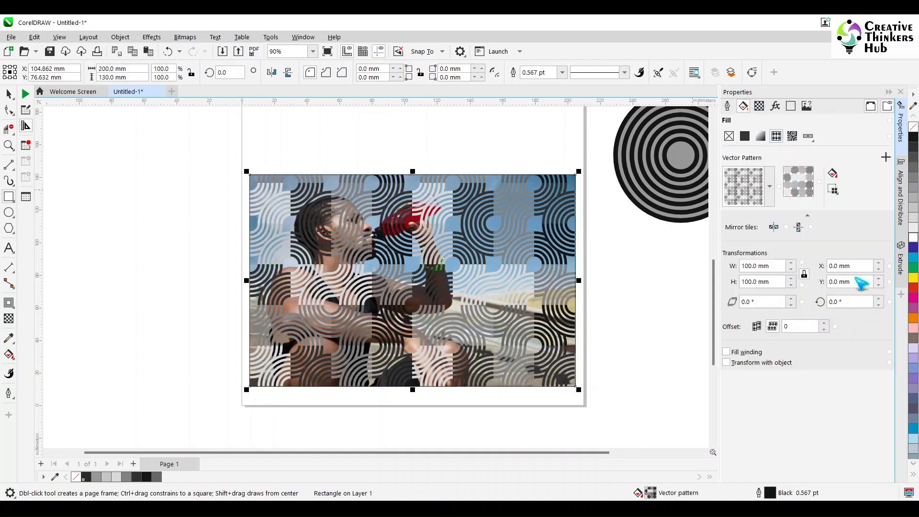
- Apply a uniform transparency of 80 to the pattern rectangle
click(10, 319)
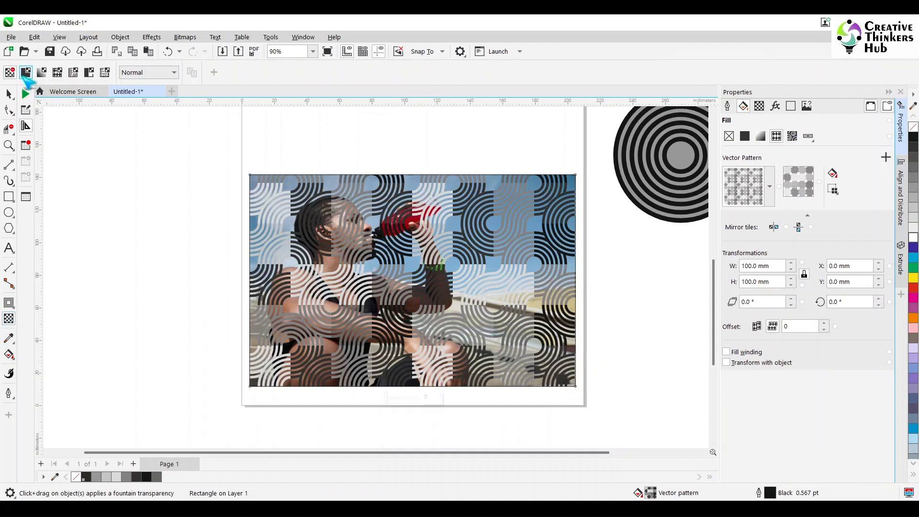
click(26, 72)
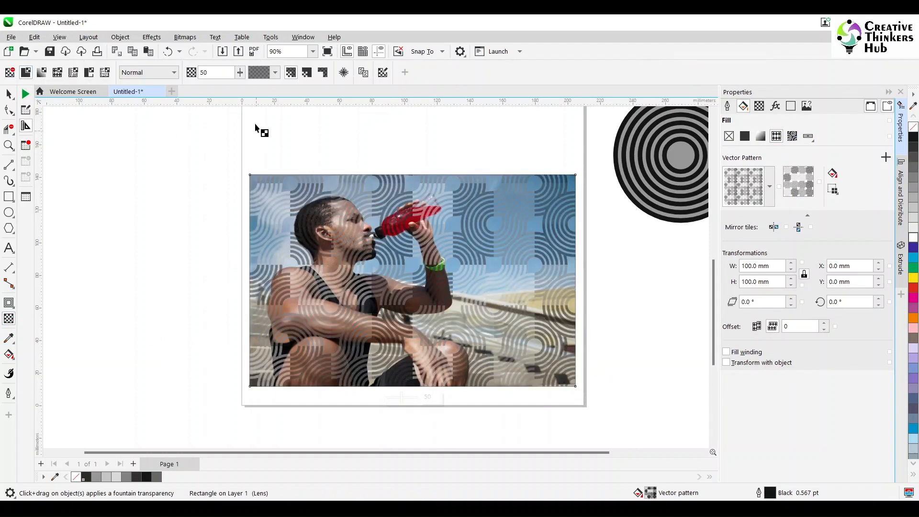
drag(211, 73, 146, 88)
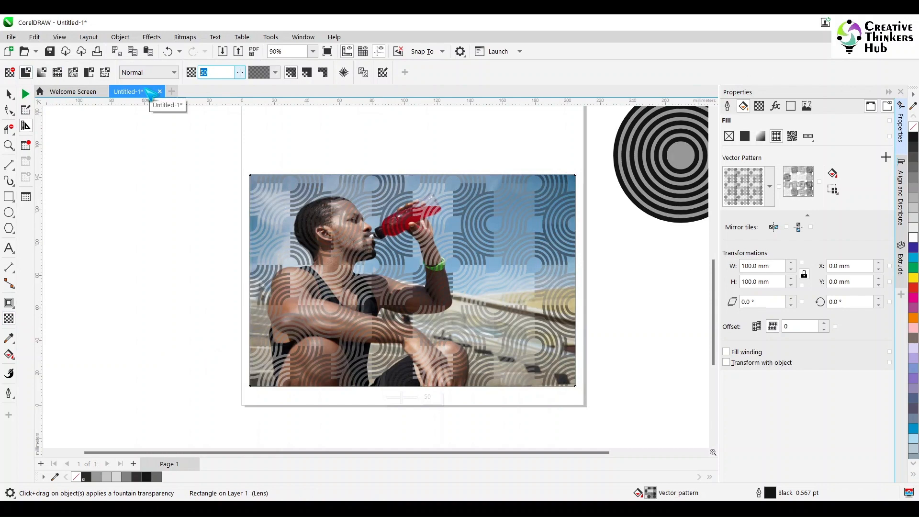
text(80)
key(Return)
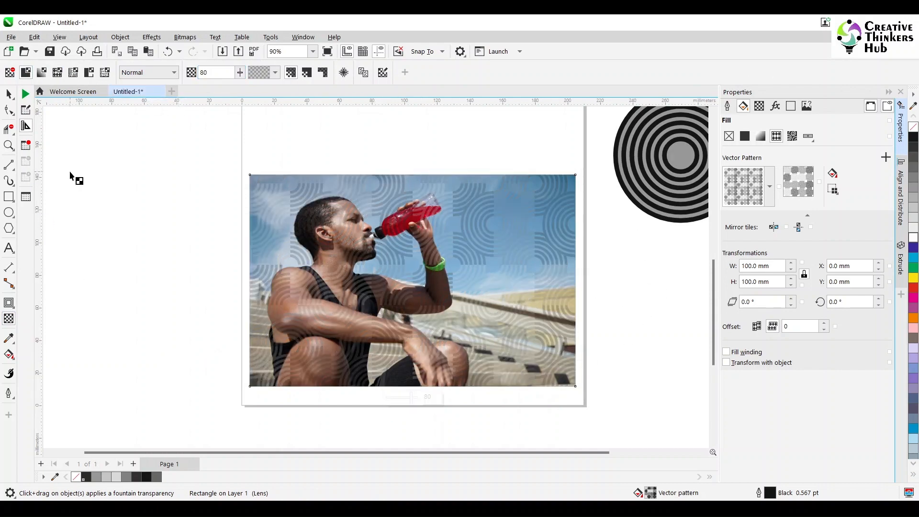
- Move the pattern rectangle off the photo to the left side of the page
click(8, 94)
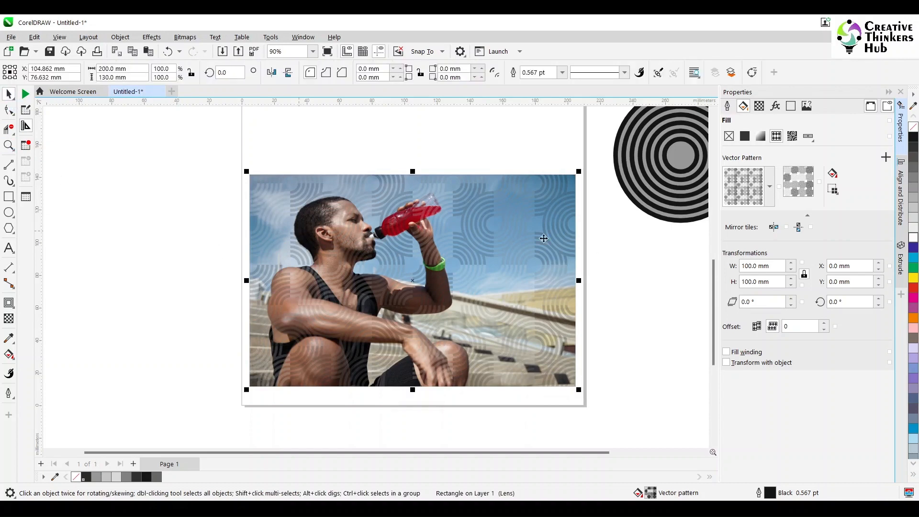
drag(509, 253, 168, 178)
click(184, 369)
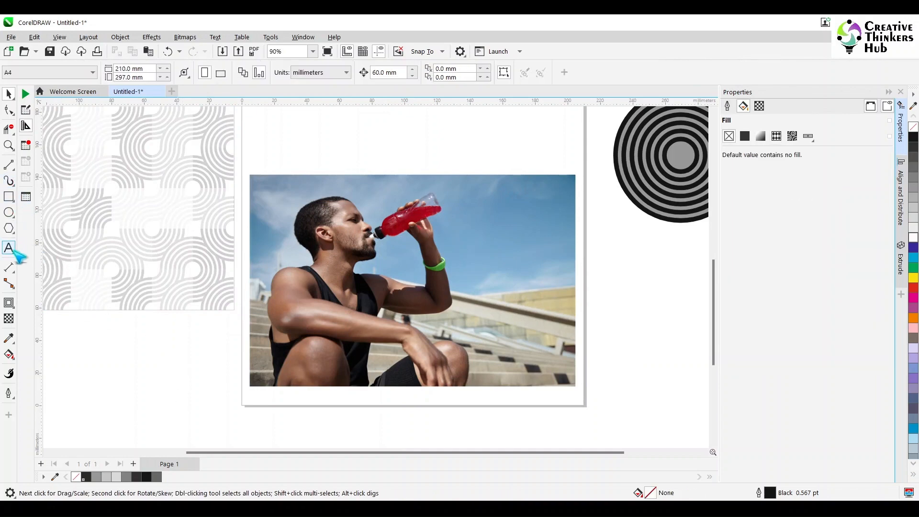
- Draw a 3 by 3 graph paper grid about 60 mm square below the pattern rectangle
click(11, 304)
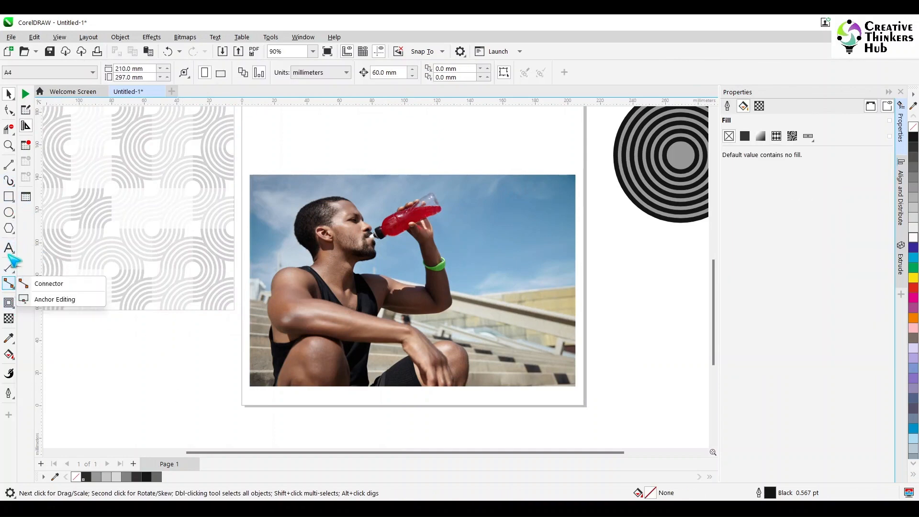
mouse_move(10, 230)
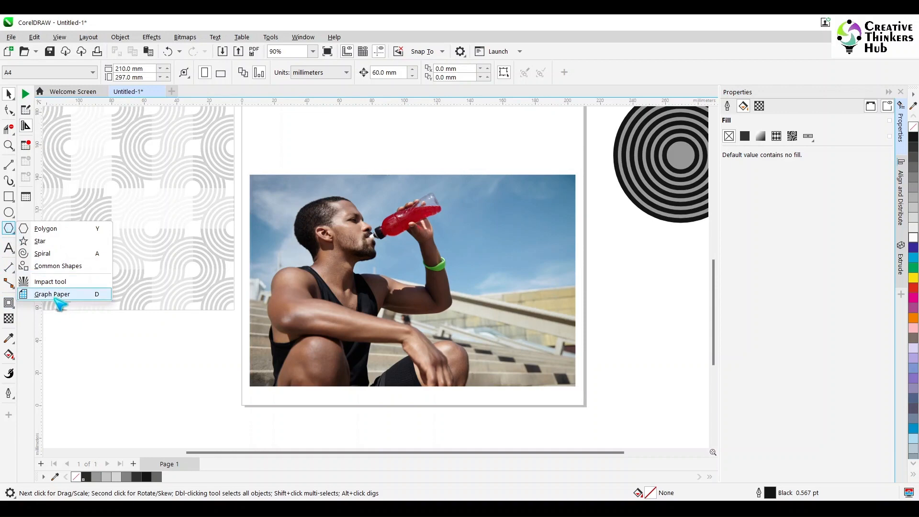
click(54, 294)
double_click(19, 69)
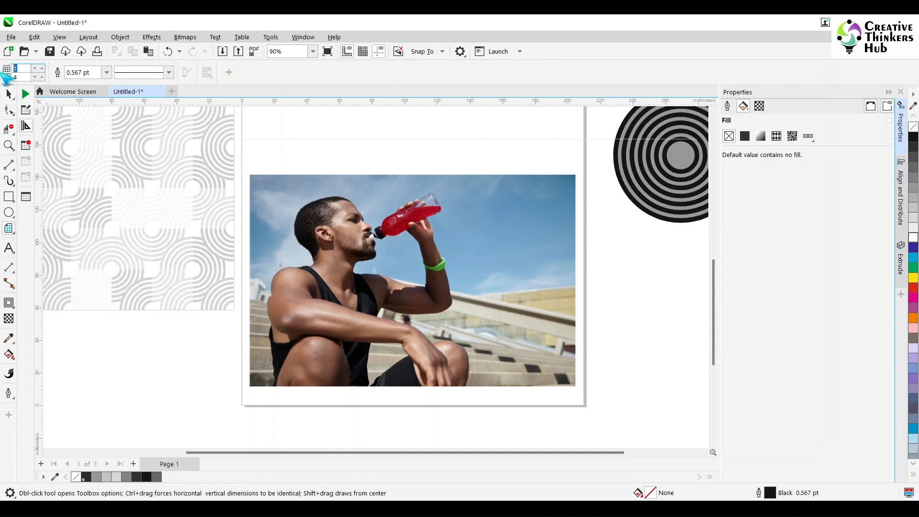
text(3)
drag(86, 341, 183, 434)
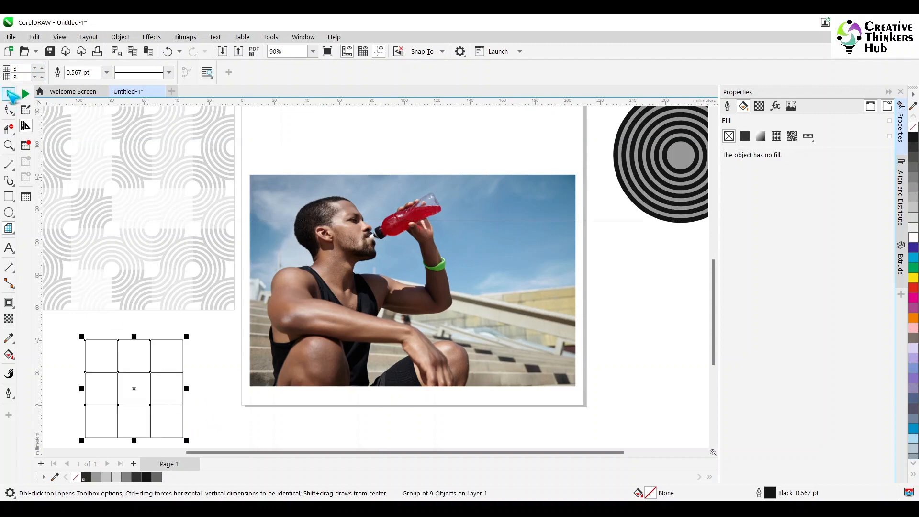
click(10, 94)
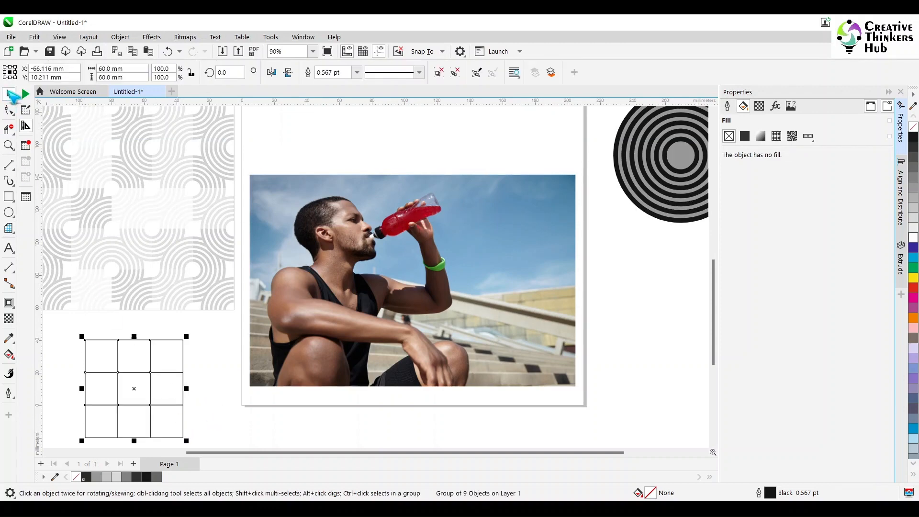
click(191, 73)
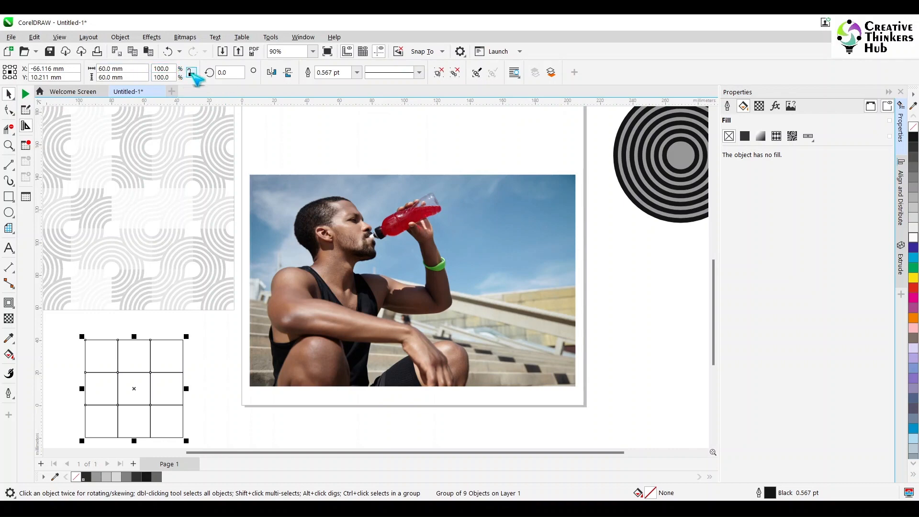
click(206, 430)
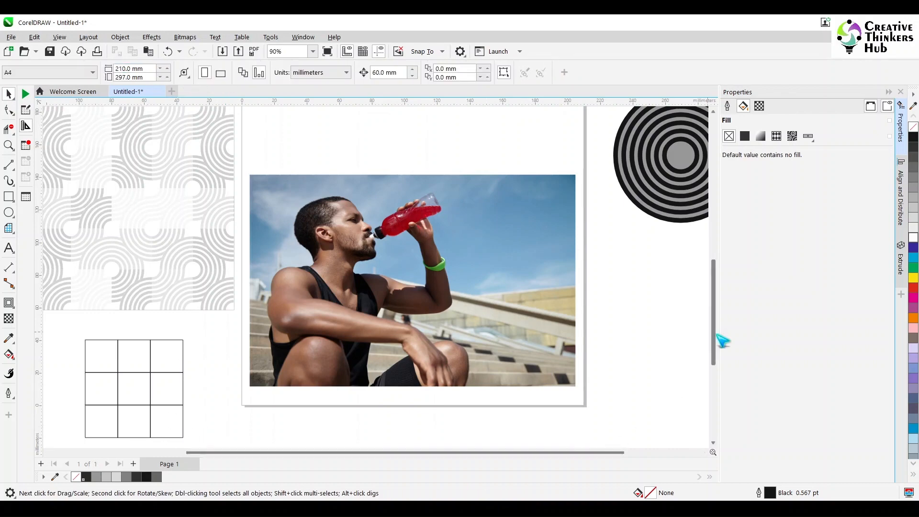
- Draw a straight diagonal line from the grid's upper-left corner to its lower-right corner
drag(713, 339, 713, 362)
drag(510, 453, 412, 453)
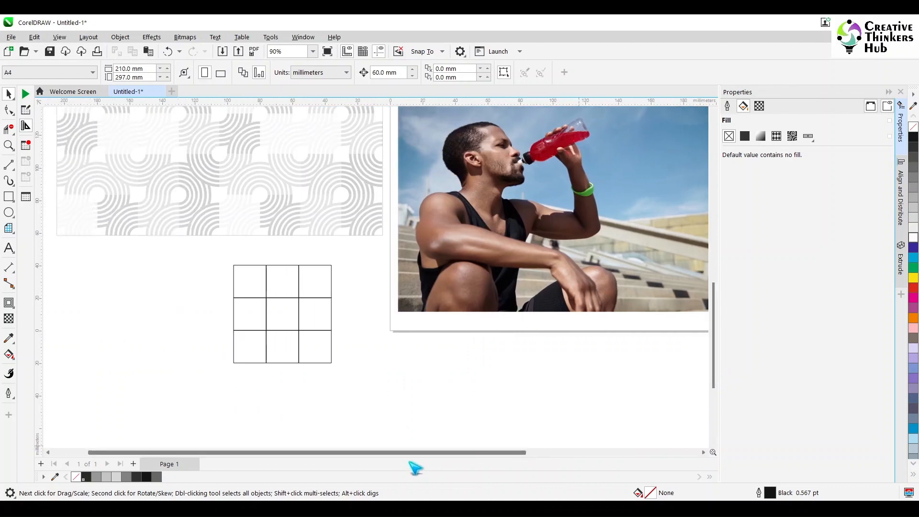
scroll(283, 311, up, 5)
scroll(283, 311, down, 3)
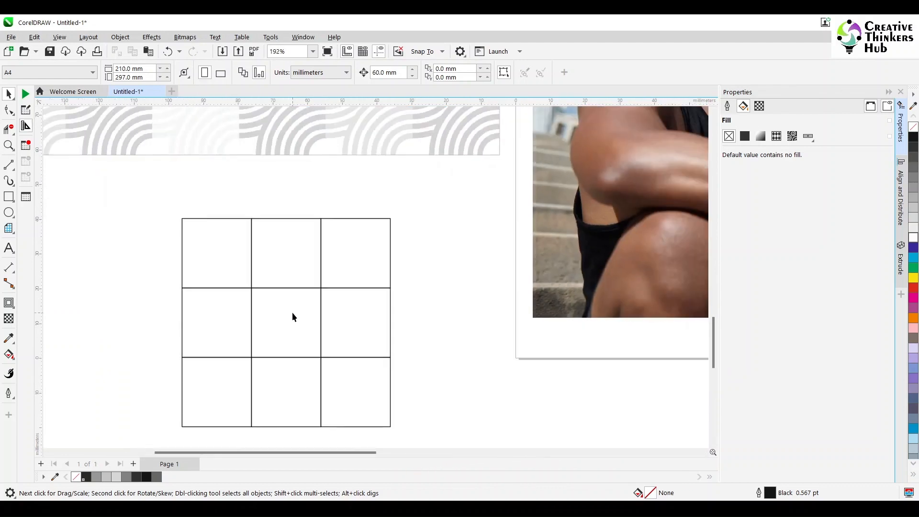
click(9, 164)
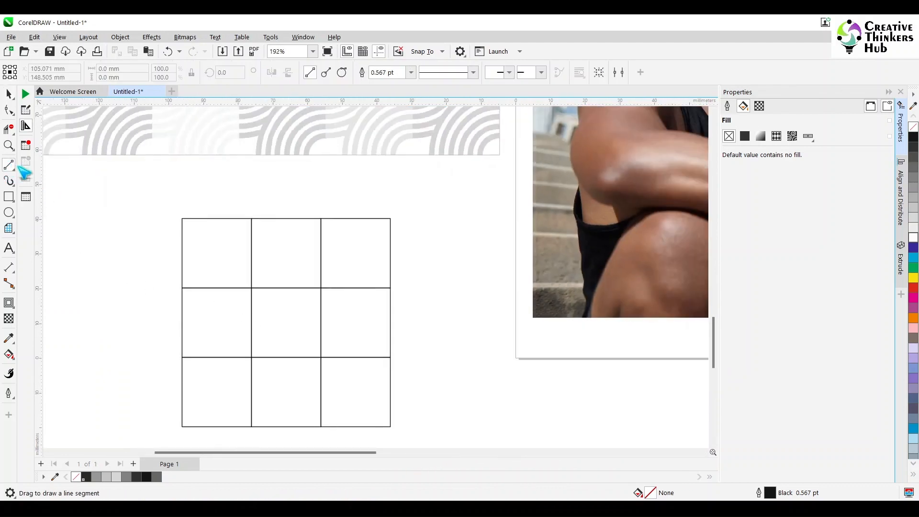
drag(182, 219, 390, 426)
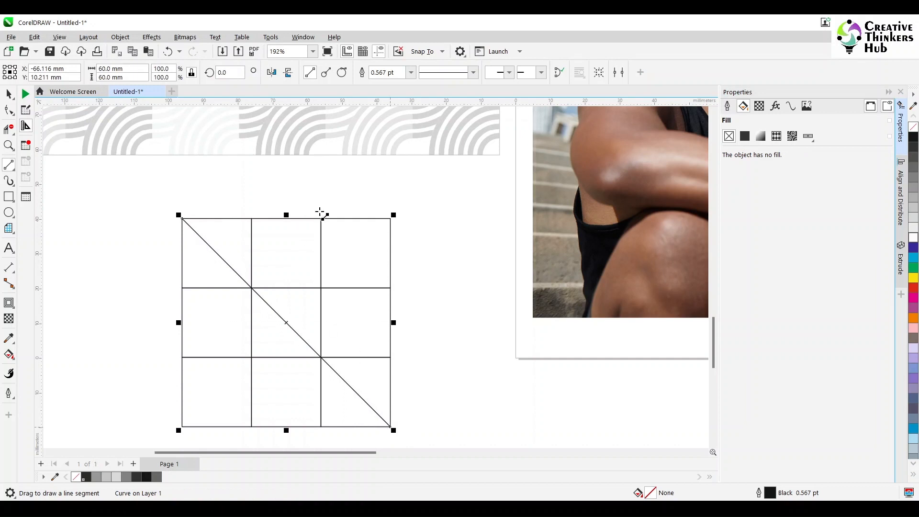
- Draw a closed tilted rectangle with the Bézier tool, joining grid intersection points on all four sides of the grid
click(11, 168)
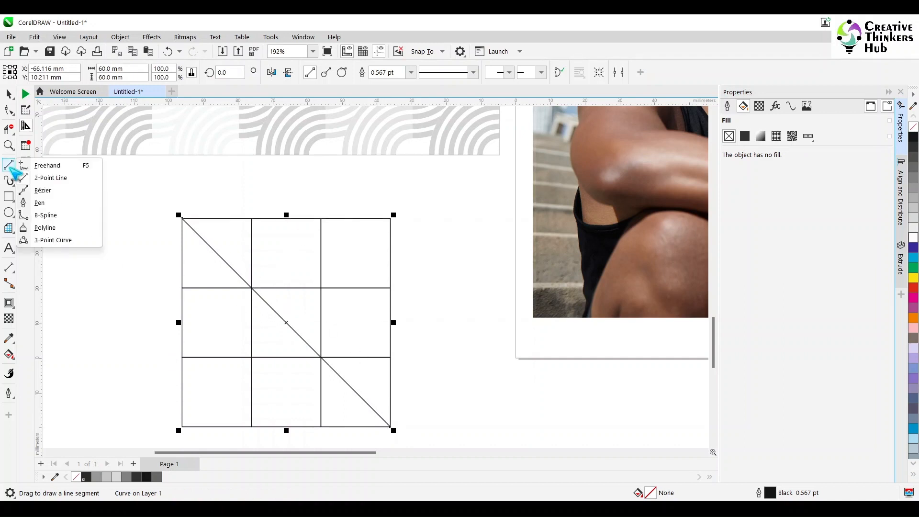
click(43, 191)
click(321, 219)
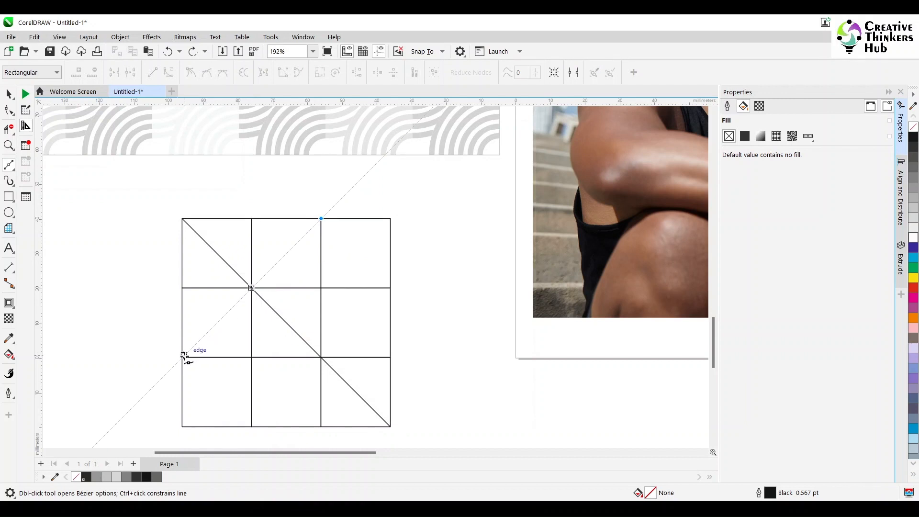
click(182, 358)
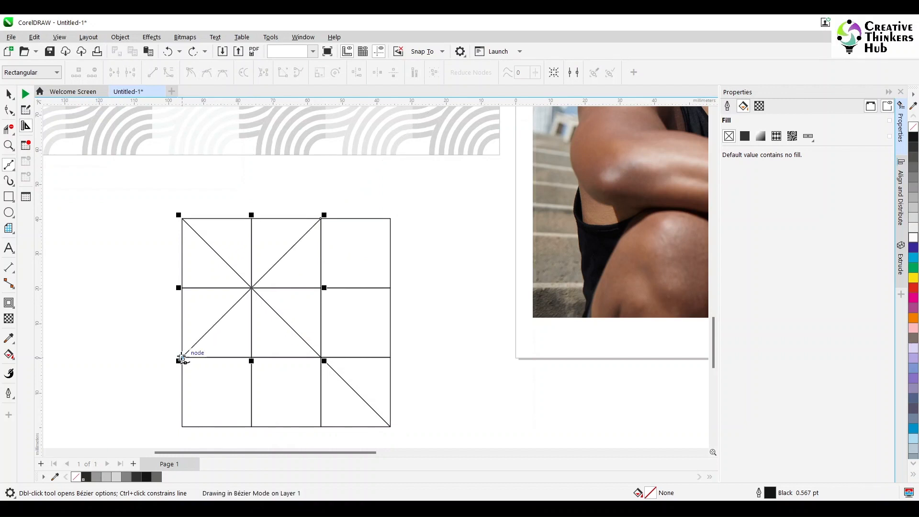
click(251, 428)
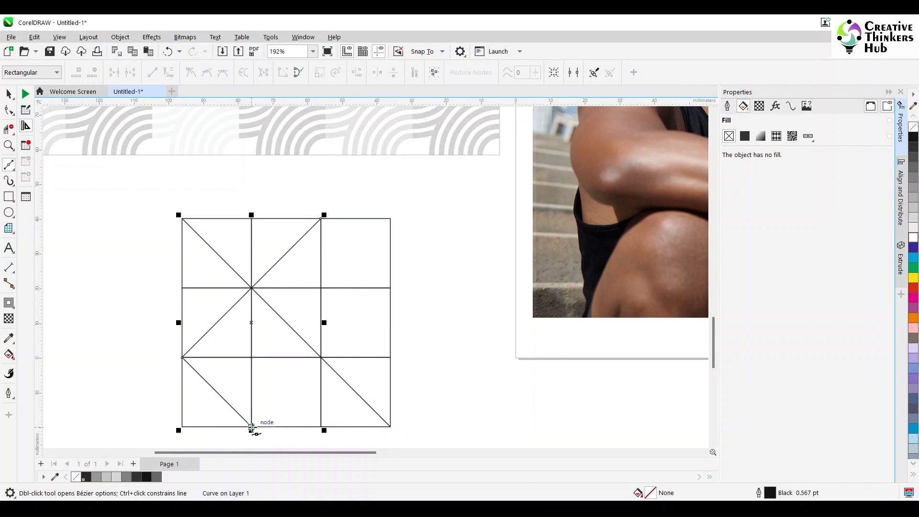
click(390, 288)
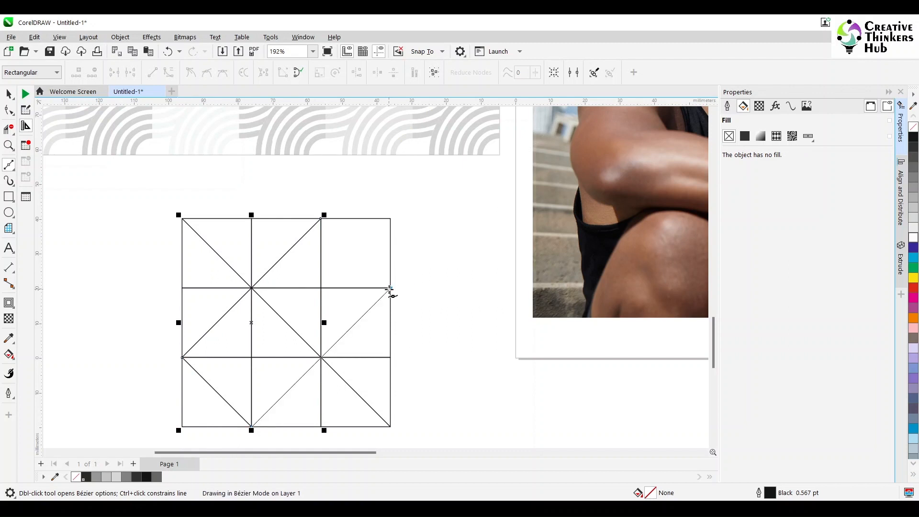
click(321, 219)
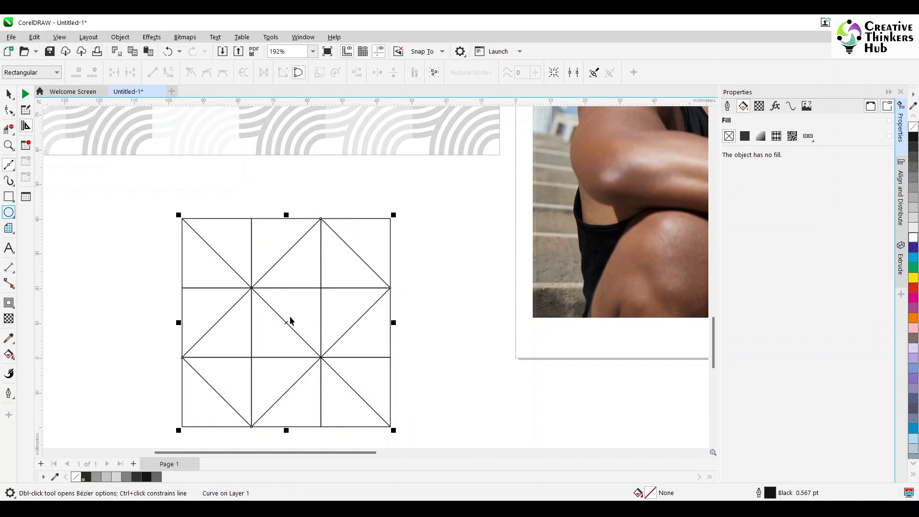
- Switch to the Smart Fill tool and set its outline option to Specify with a 0.5 pt width
click(9, 94)
click(119, 196)
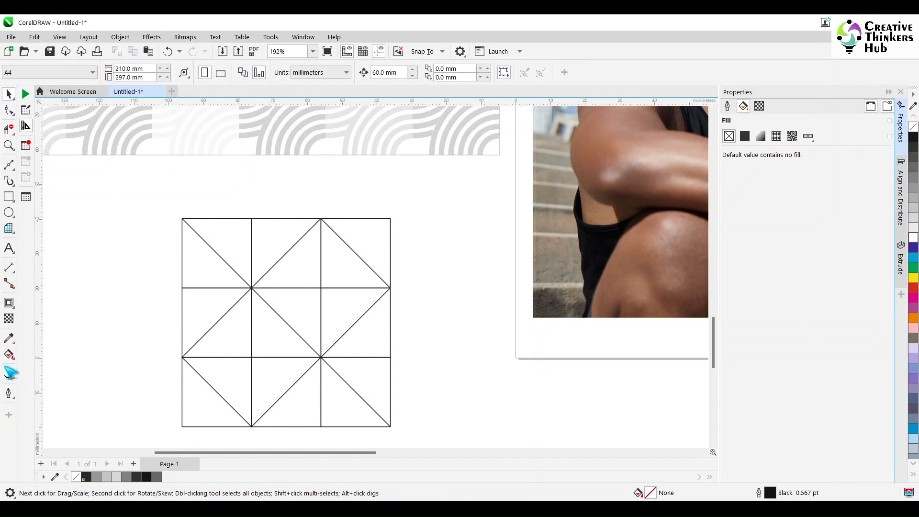
click(11, 360)
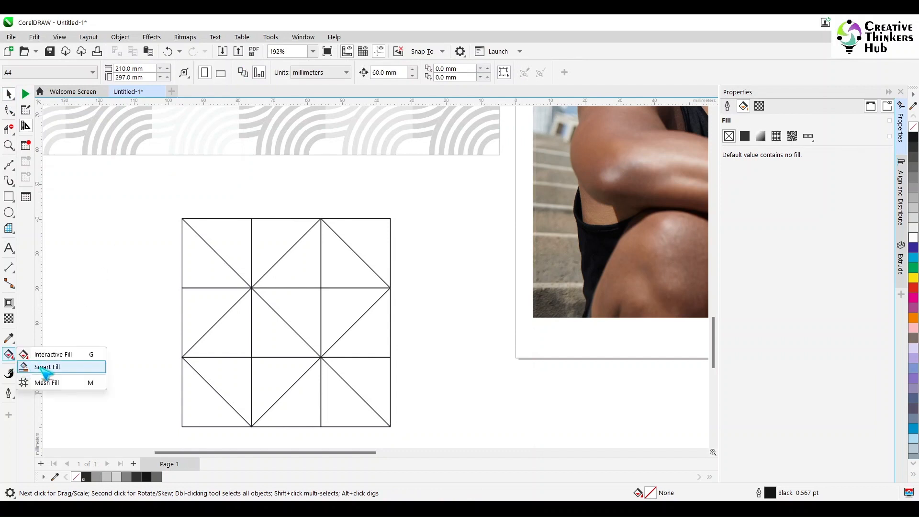
click(44, 367)
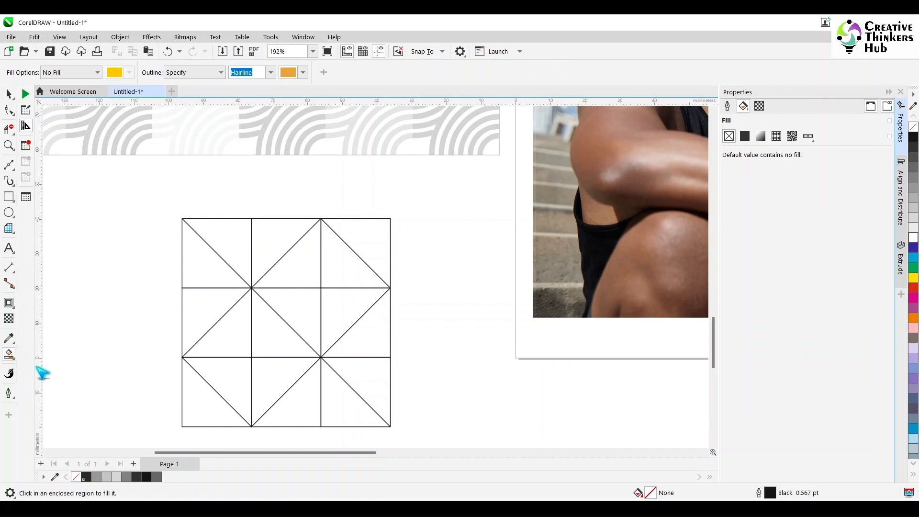
click(189, 77)
click(189, 84)
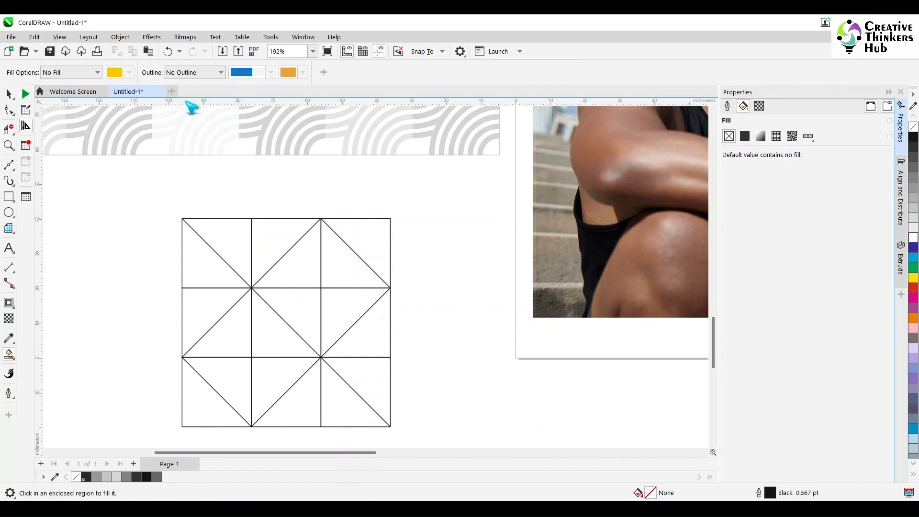
click(206, 72)
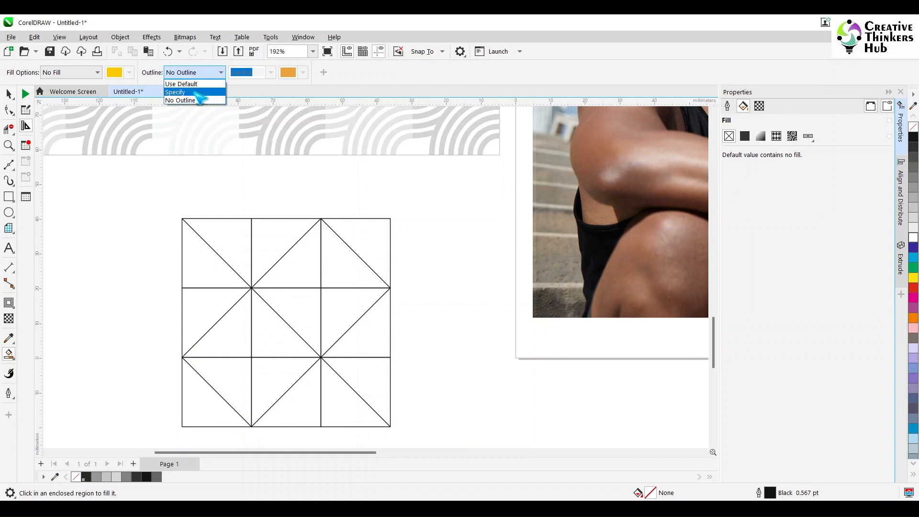
click(197, 92)
click(271, 72)
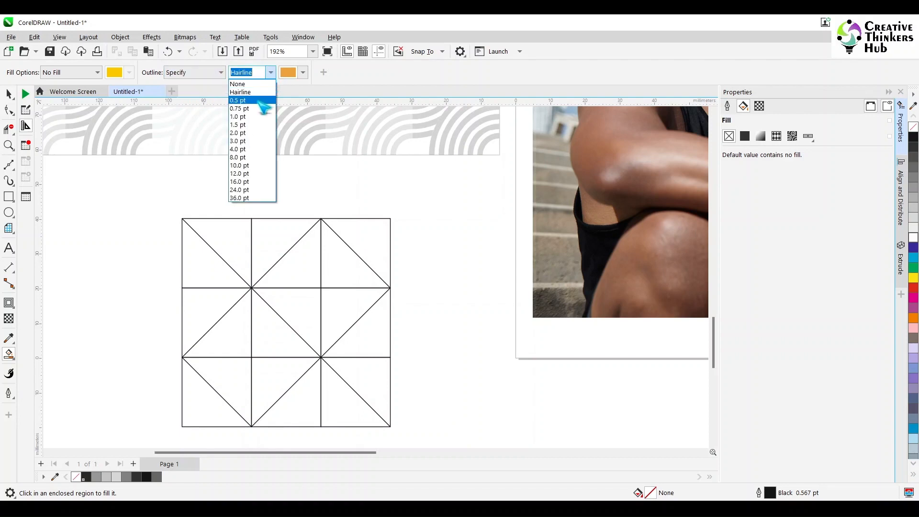
click(259, 102)
- Set the Smart Fill outline colour to white with CMYK values 0, 0, 0, 0
click(303, 73)
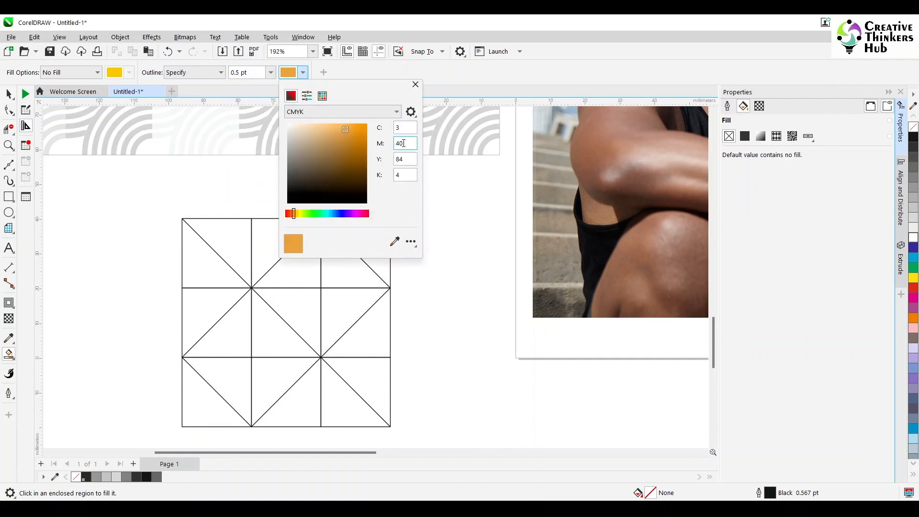
text(0)
key(Tab)
text(0)
key(Tab)
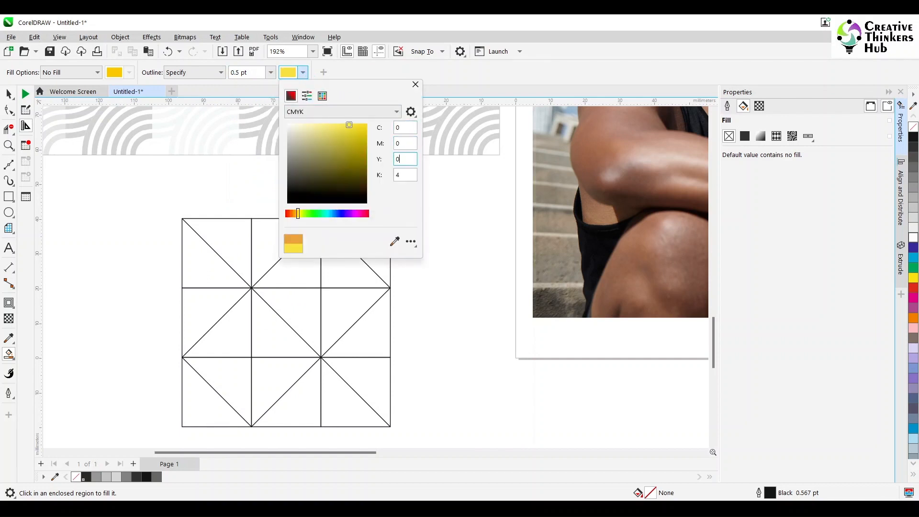
text(0)
key(Tab)
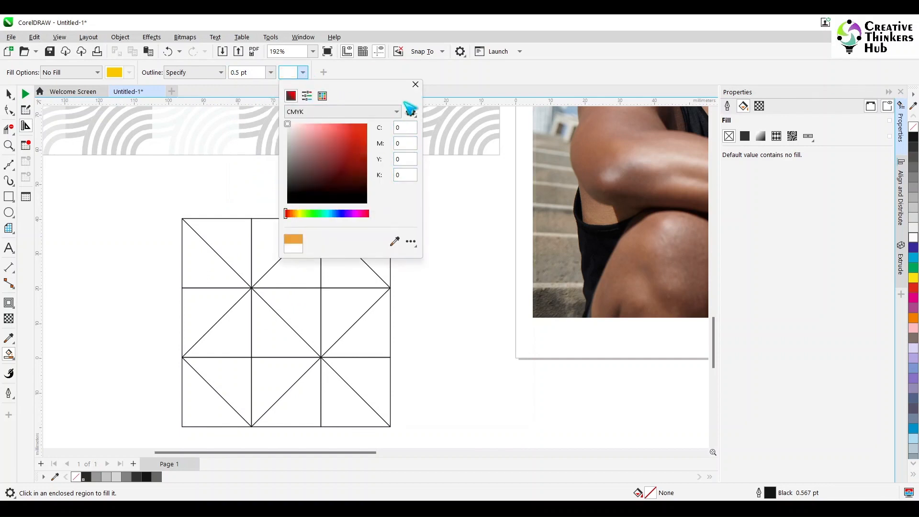
click(416, 84)
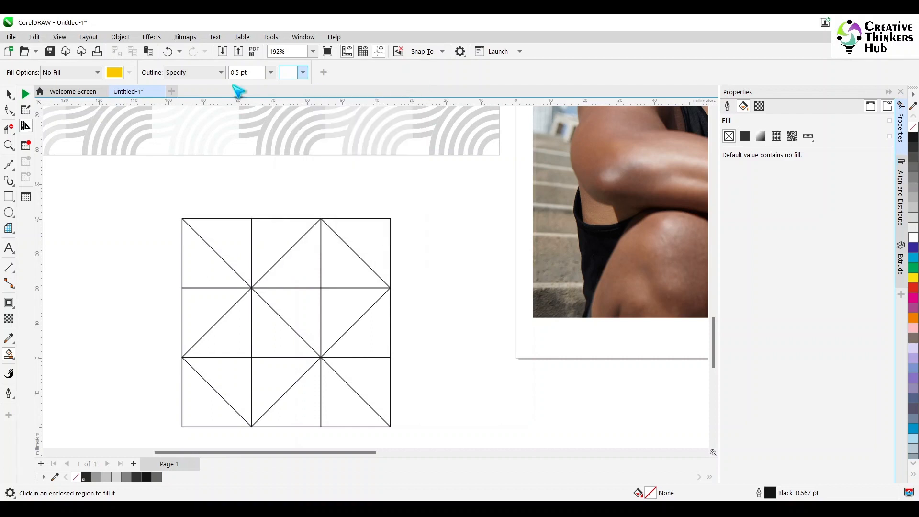
- Set the Smart Fill fill option to Specify with 20% Black and fill three triangles in the grid
click(71, 74)
click(72, 93)
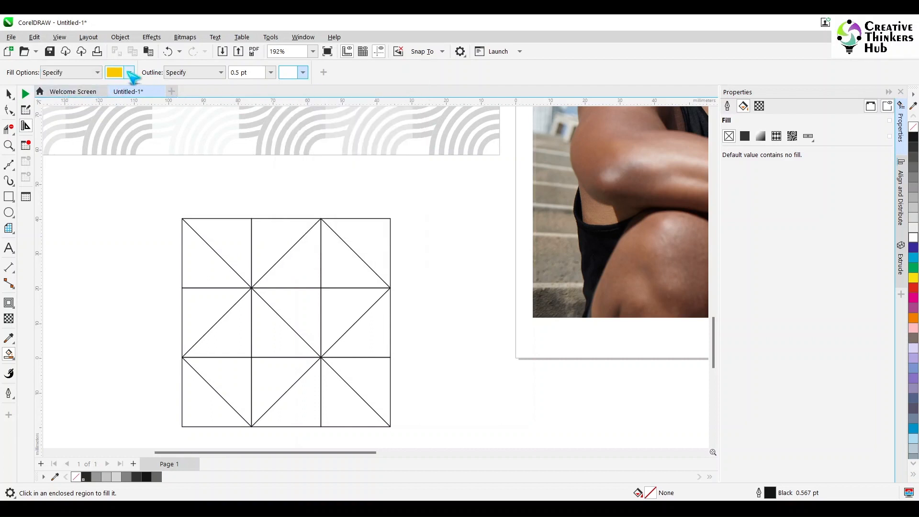
click(130, 73)
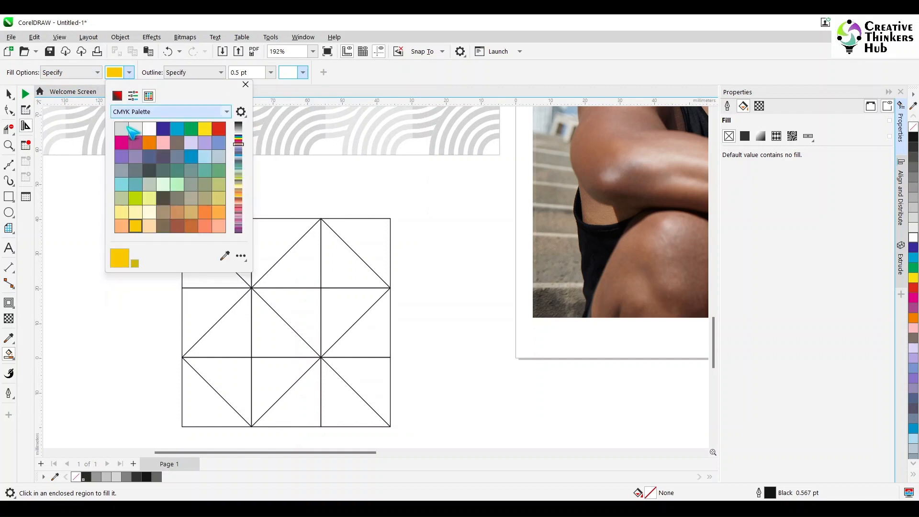
scroll(139, 127, up, 1)
click(135, 113)
click(135, 112)
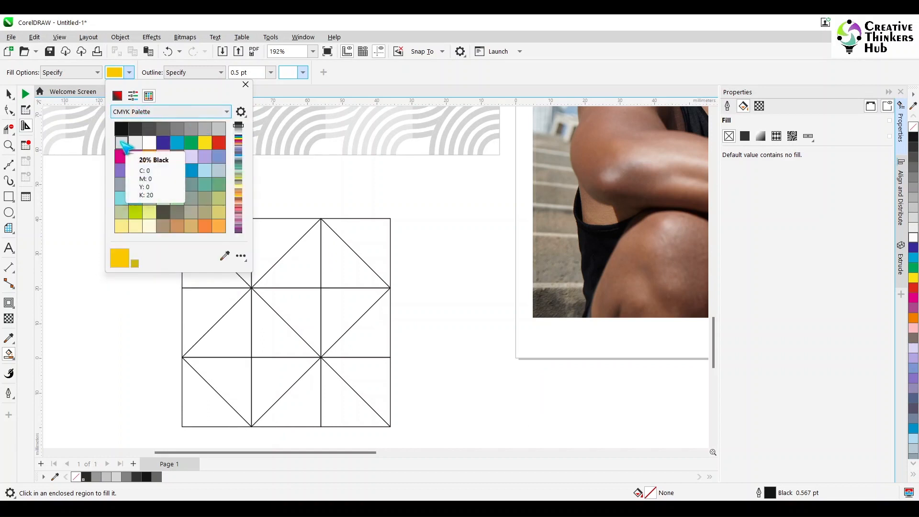
click(121, 142)
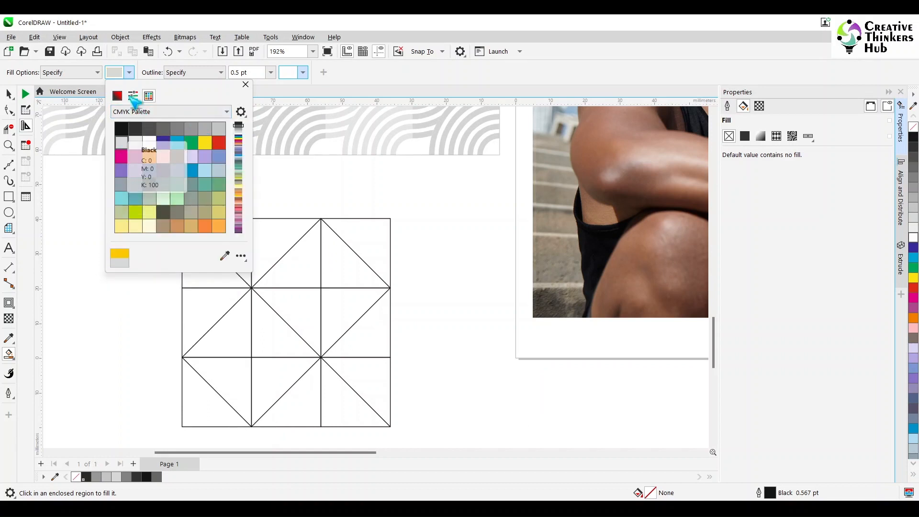
click(130, 72)
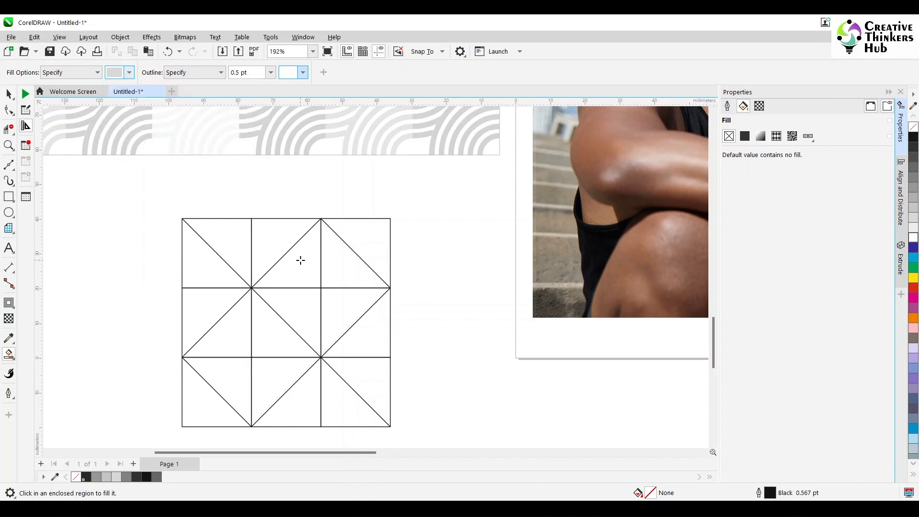
click(297, 411)
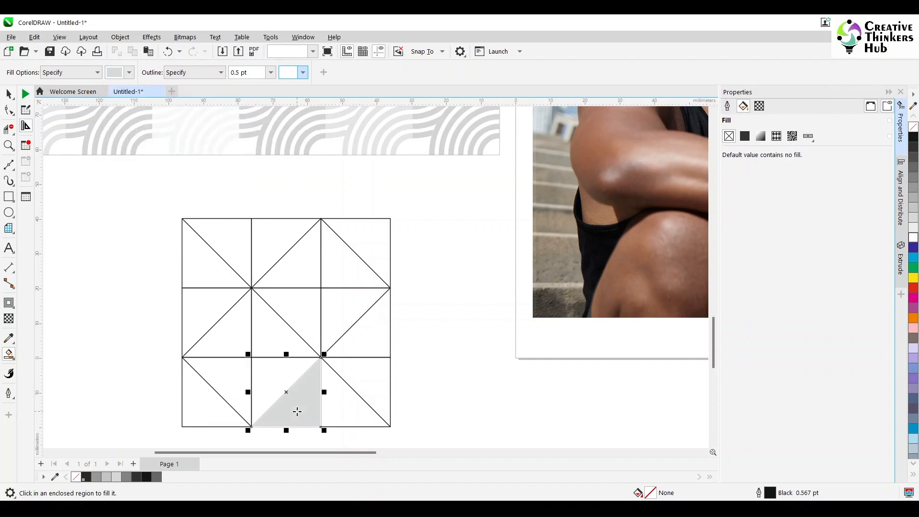
click(202, 307)
click(364, 244)
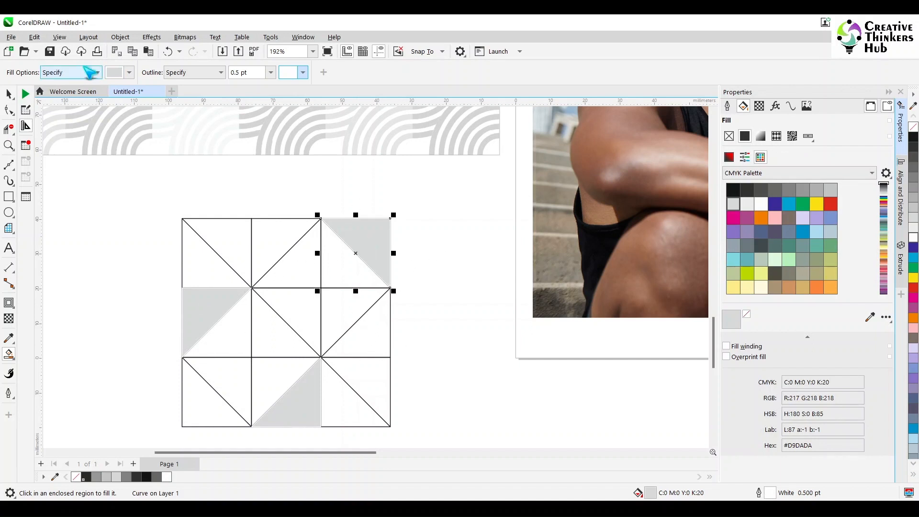
- Switch the fill colour to 40% Black and fill triangles in the right, top-middle and bottom-left cells
click(129, 73)
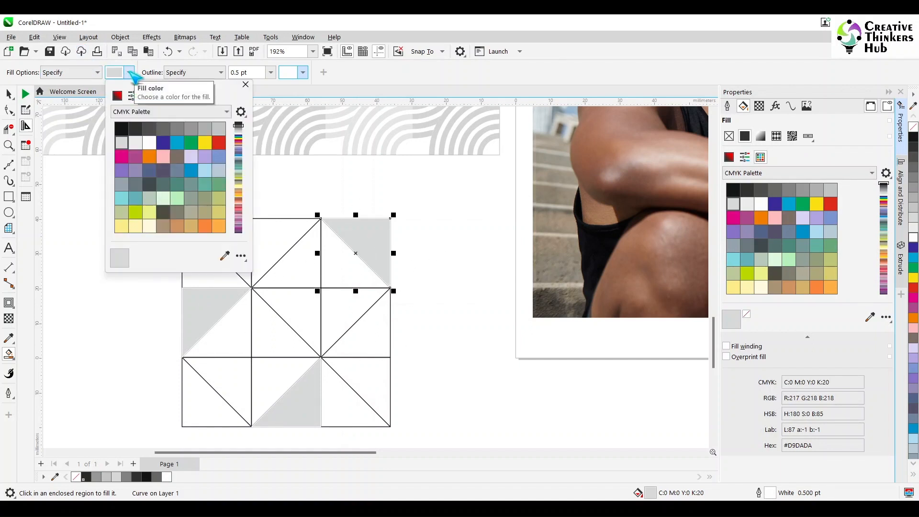
click(205, 129)
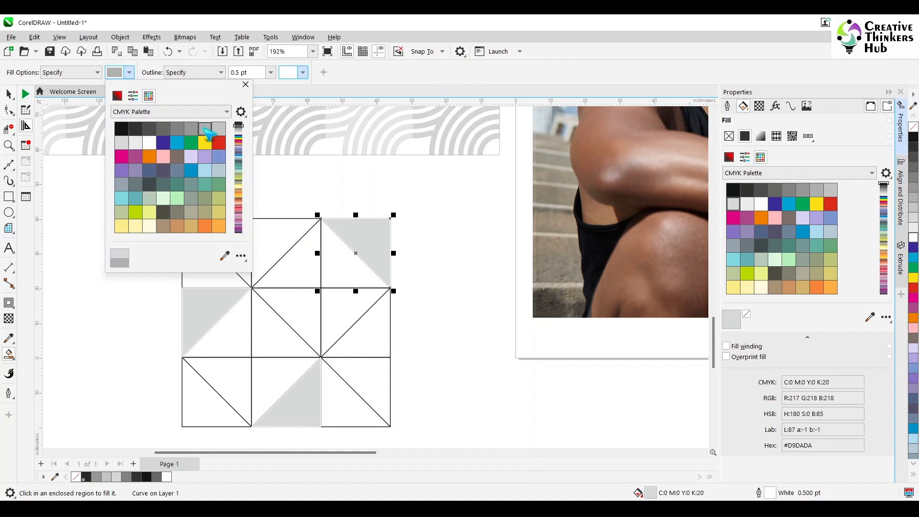
click(369, 337)
click(369, 338)
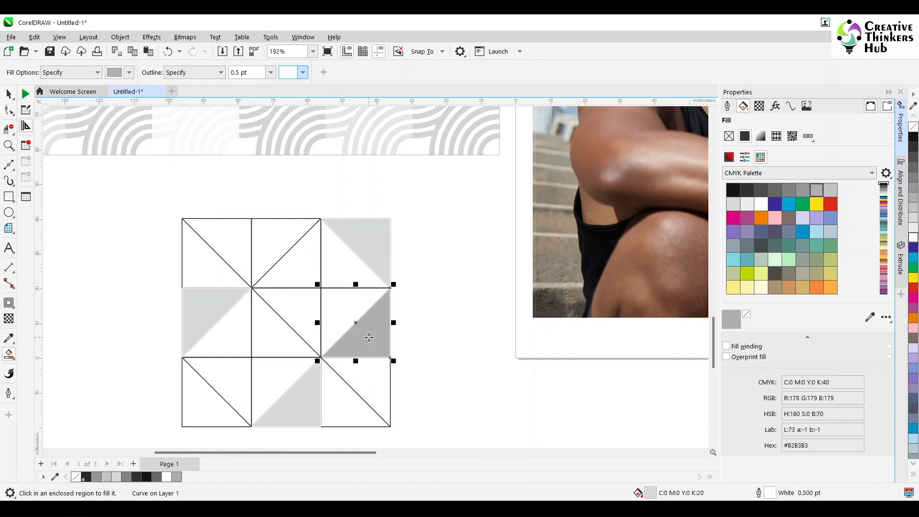
click(266, 255)
click(282, 339)
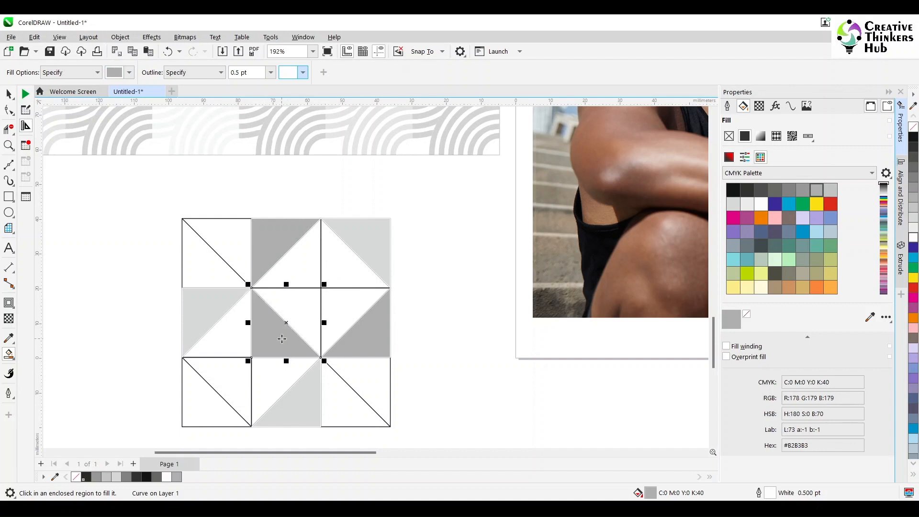
key(ctrl+z)
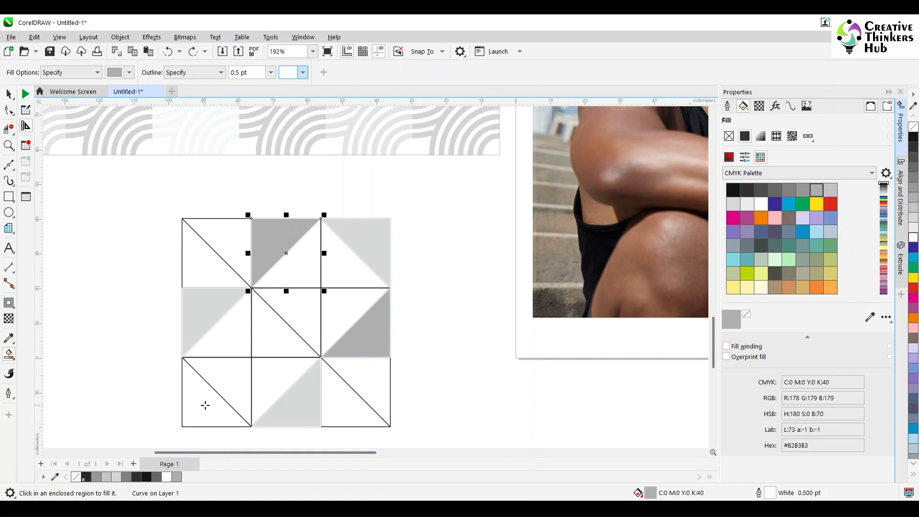
click(205, 406)
- Switch the fill colour to 60% Black and fill triangles in the centre, bottom-middle and top-left cells
click(129, 73)
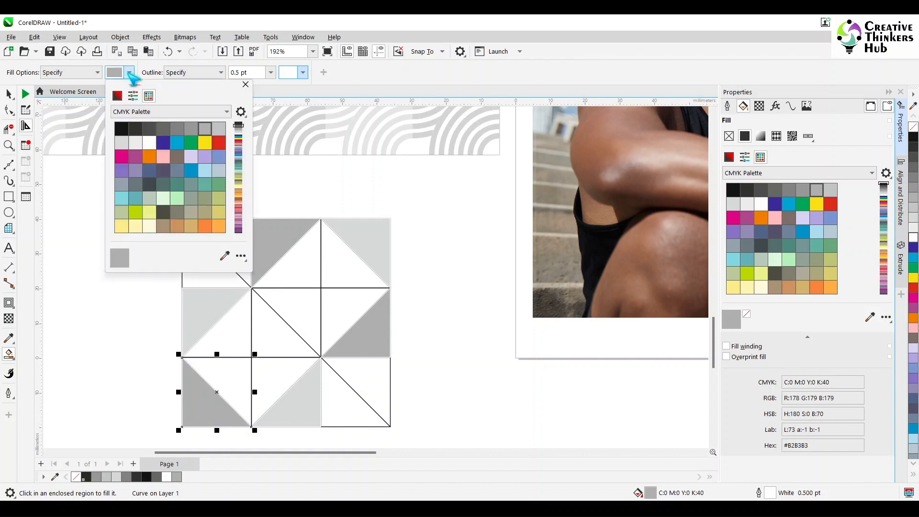
click(177, 128)
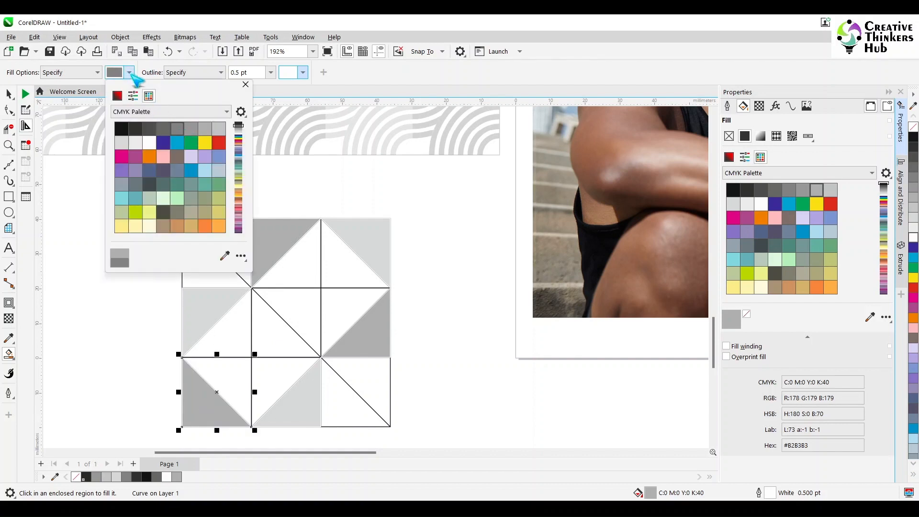
click(130, 74)
click(302, 311)
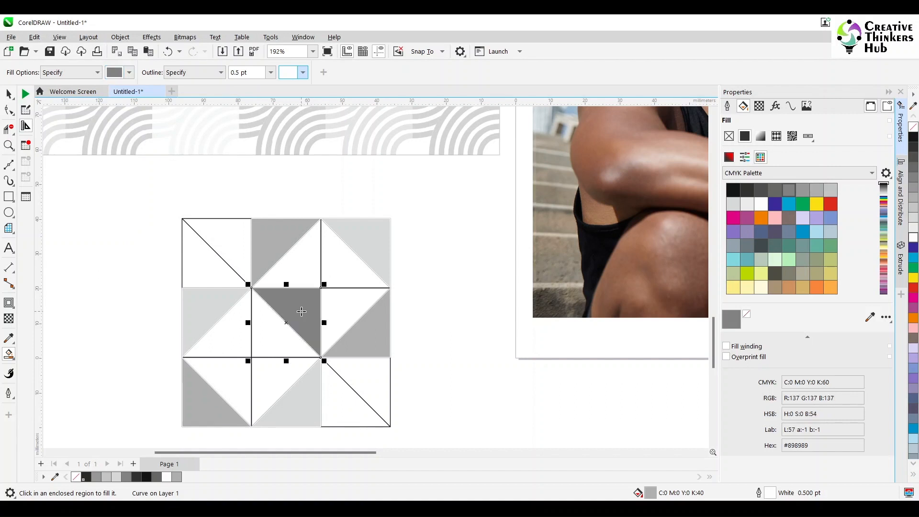
click(278, 376)
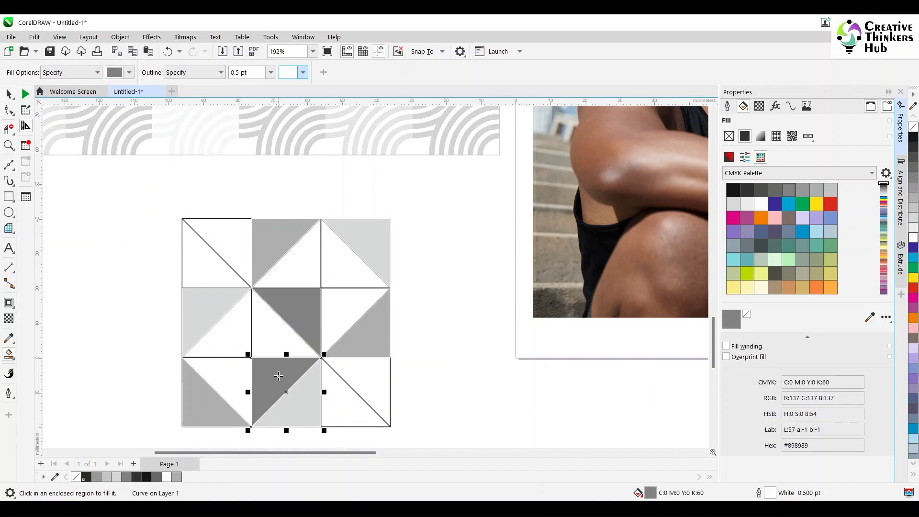
click(197, 259)
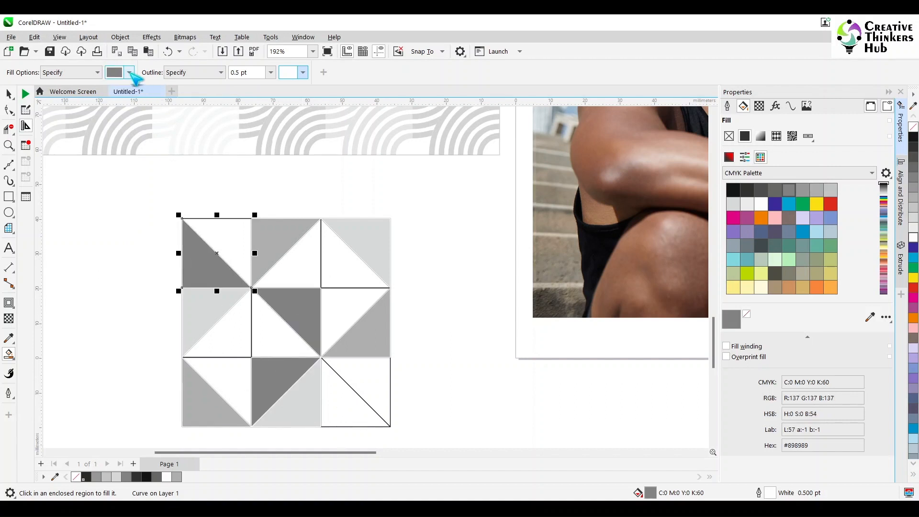
- Switch the fill colour to 70% Black and fill four more triangles across the grid
click(130, 73)
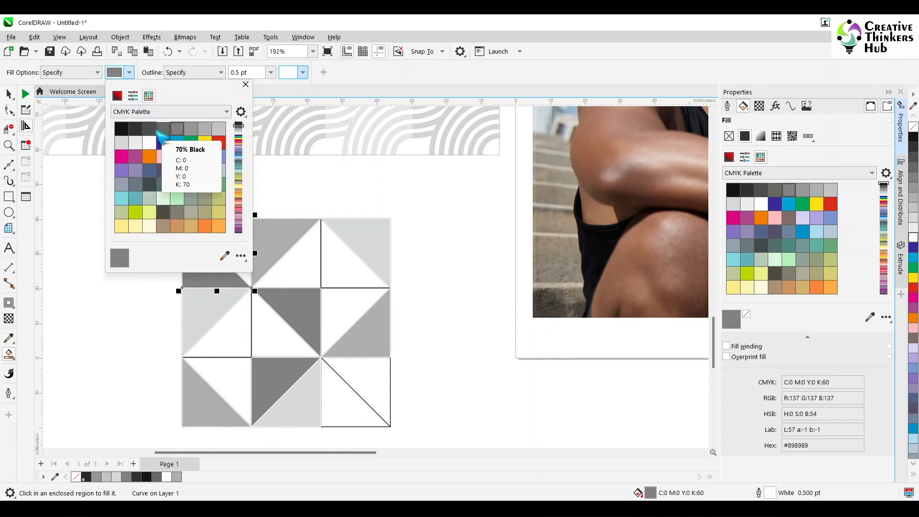
click(149, 128)
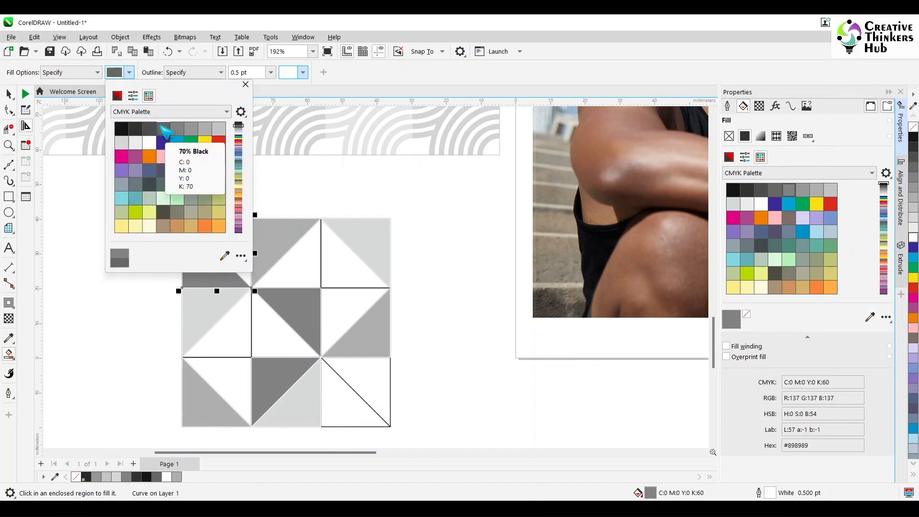
click(129, 73)
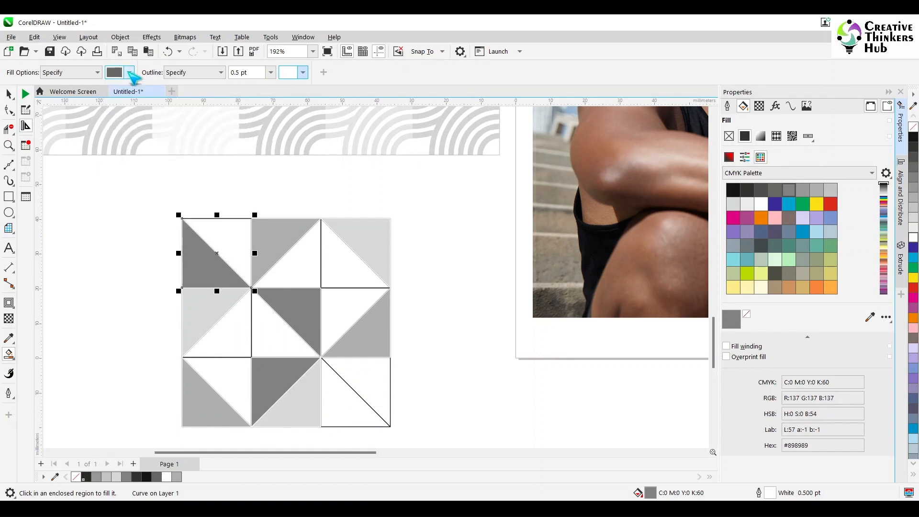
click(231, 240)
click(305, 271)
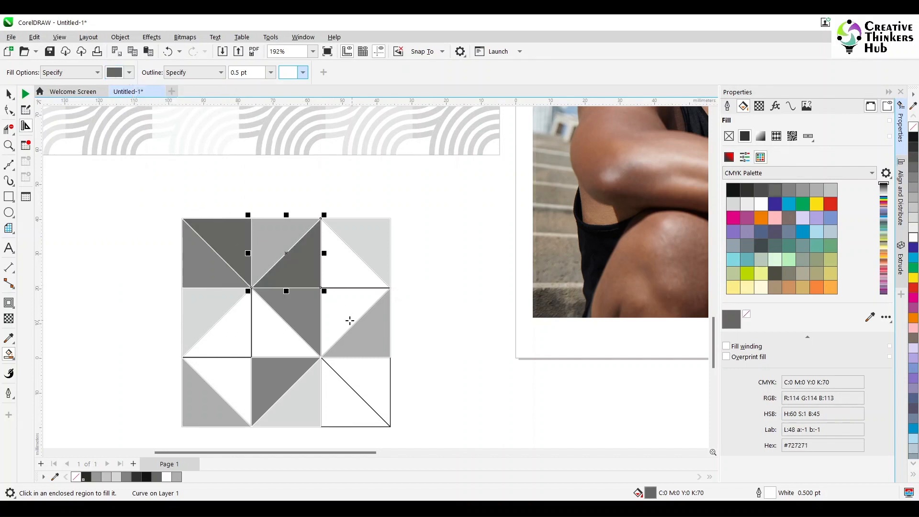
click(334, 334)
click(228, 382)
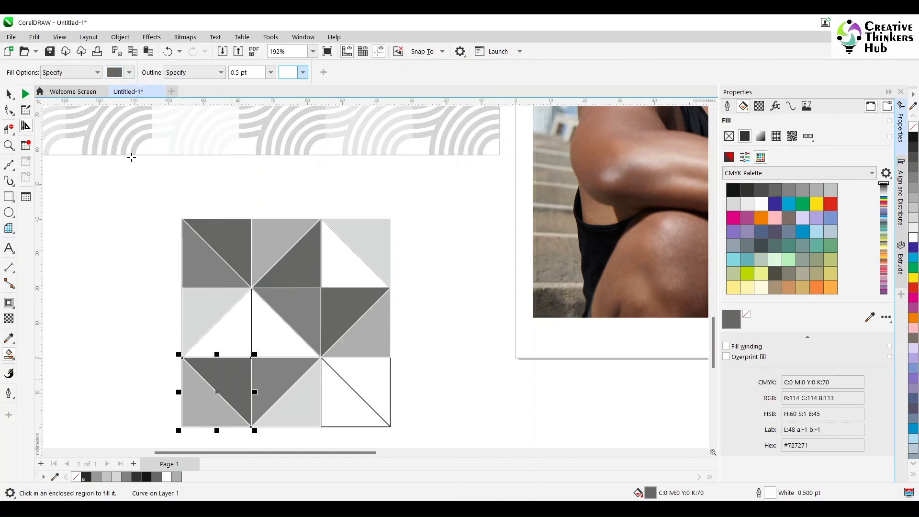
- Switch the fill colour to 80% Black and fill the remaining dark triangles, including the bottom-right cell's lower half
click(132, 74)
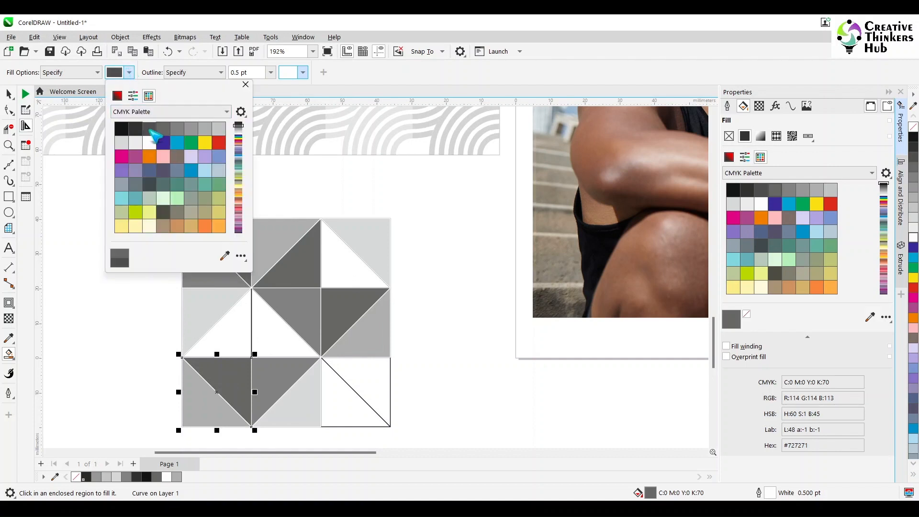
click(133, 80)
click(224, 337)
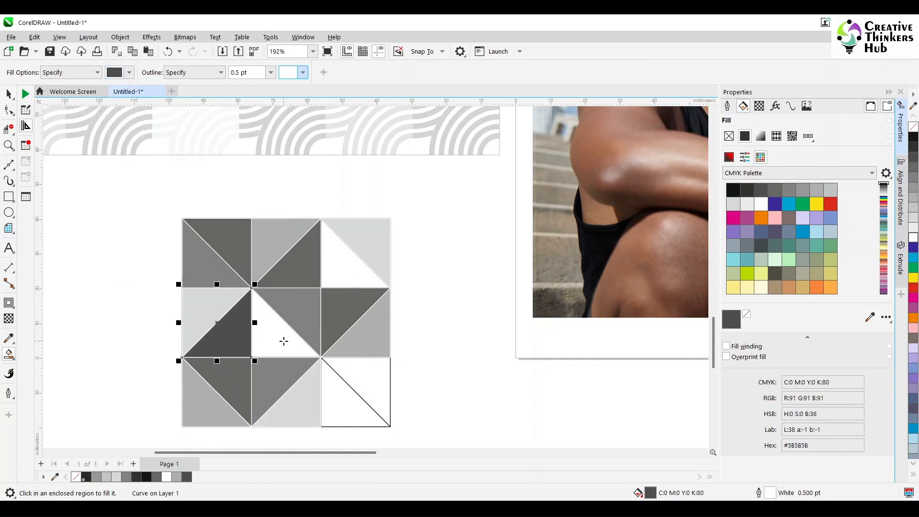
click(332, 287)
click(271, 348)
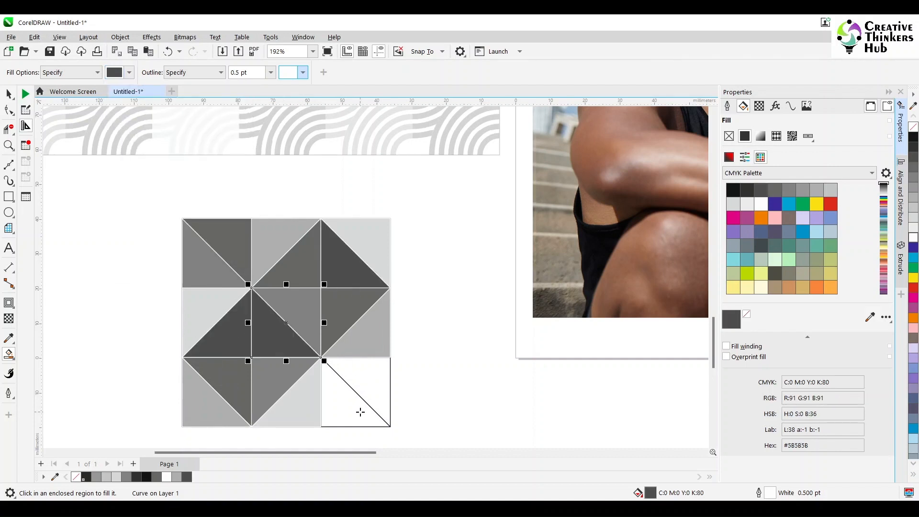
click(360, 413)
- Fill the bottom-right cell's upper triangle with 40% Black
click(130, 73)
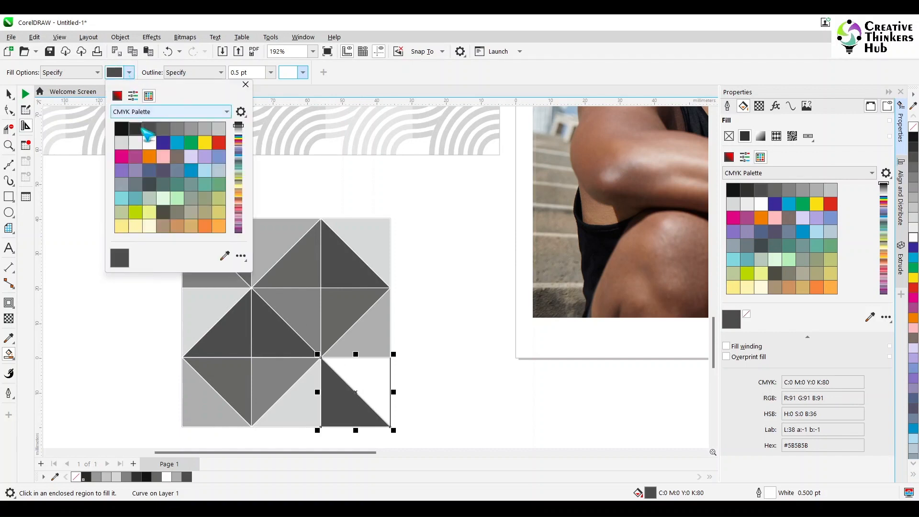
click(197, 129)
click(359, 376)
click(359, 376)
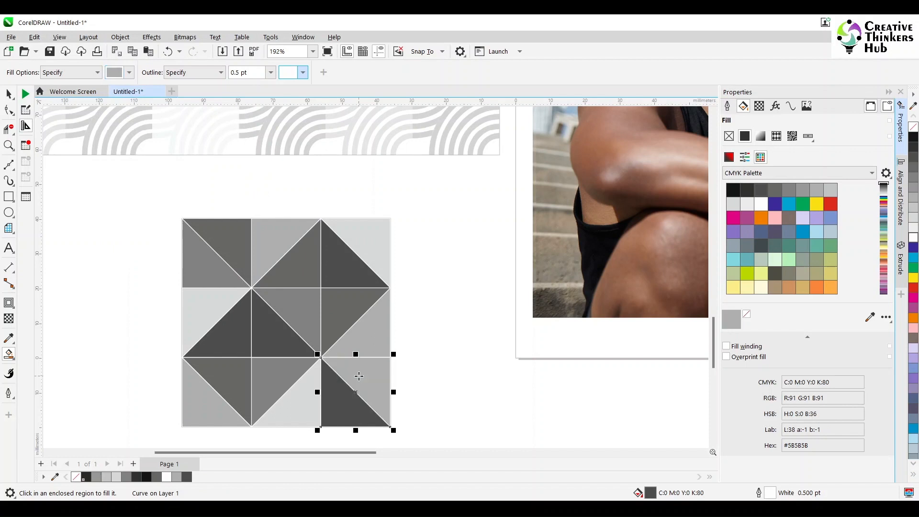
- Select all the Smart Fill triangles, move them off the line grid, and delete the empty grid lines
click(8, 93)
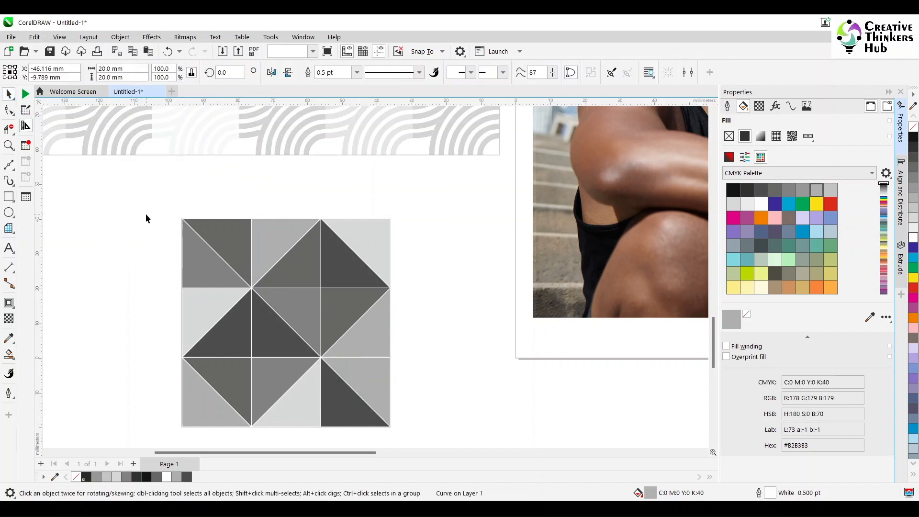
click(146, 215)
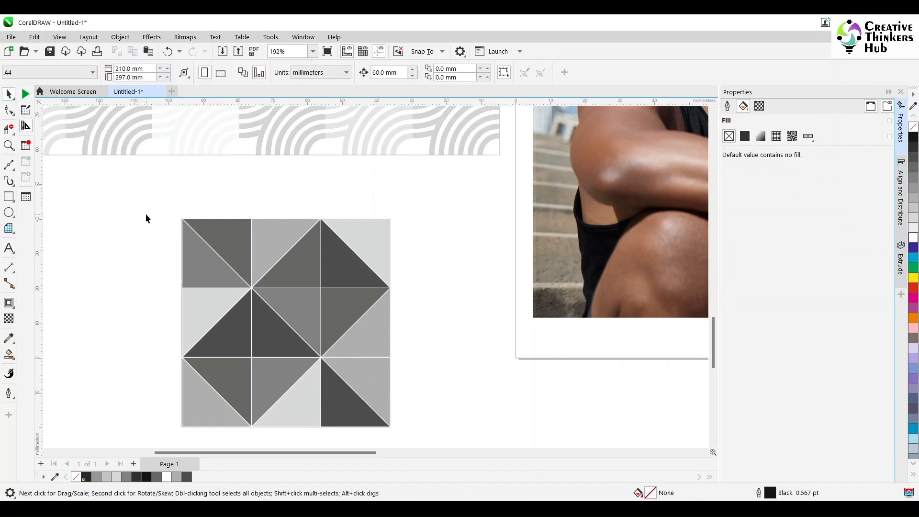
click(222, 237)
shift+click(227, 237)
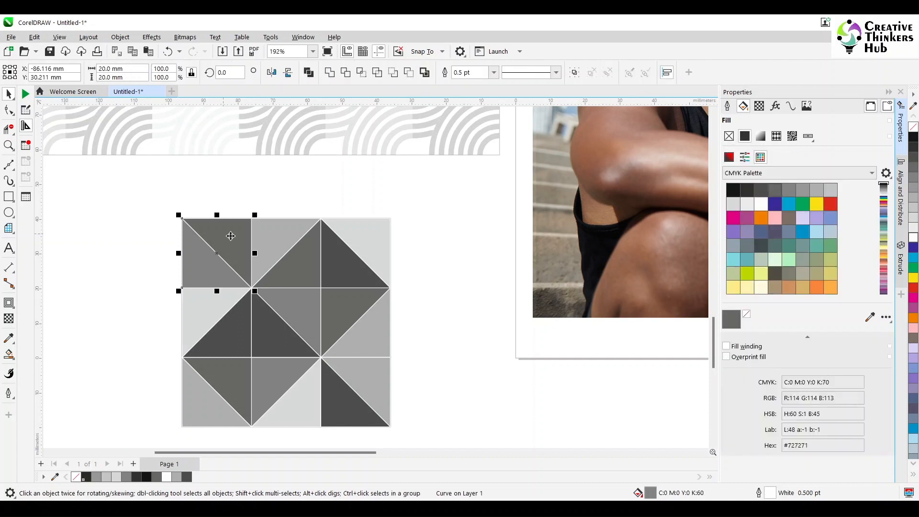
shift+click(270, 248)
shift+click(298, 267)
shift+click(349, 269)
shift+click(370, 247)
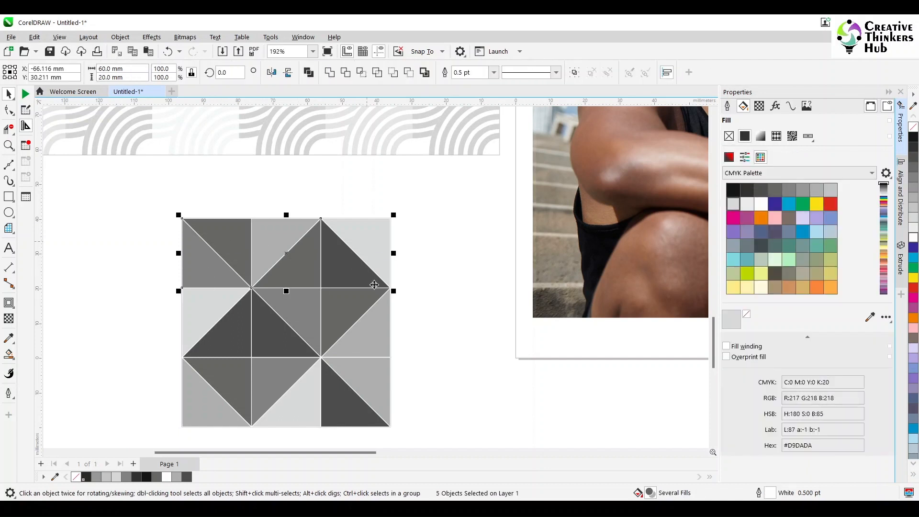
shift+click(372, 317)
shift+click(344, 303)
shift+click(302, 316)
shift+click(272, 341)
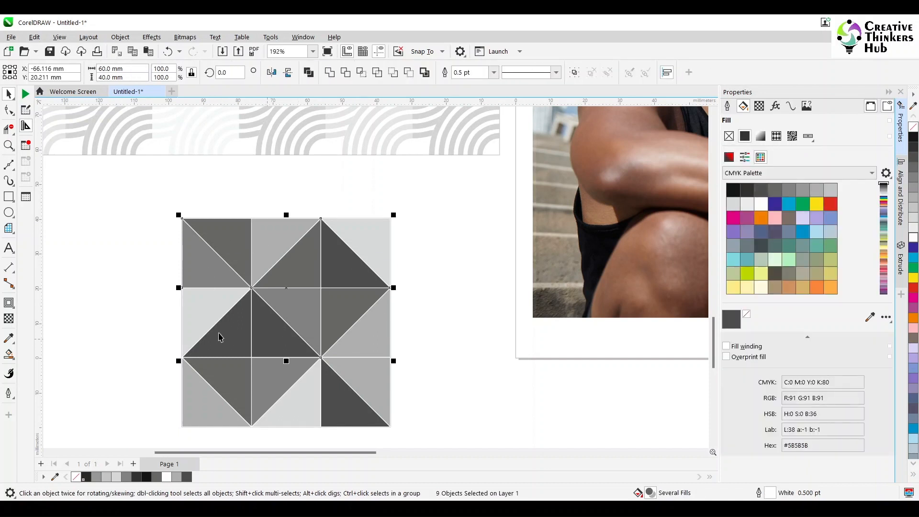
shift+click(220, 335)
shift+click(195, 316)
shift+click(206, 410)
shift+click(225, 377)
shift+click(287, 381)
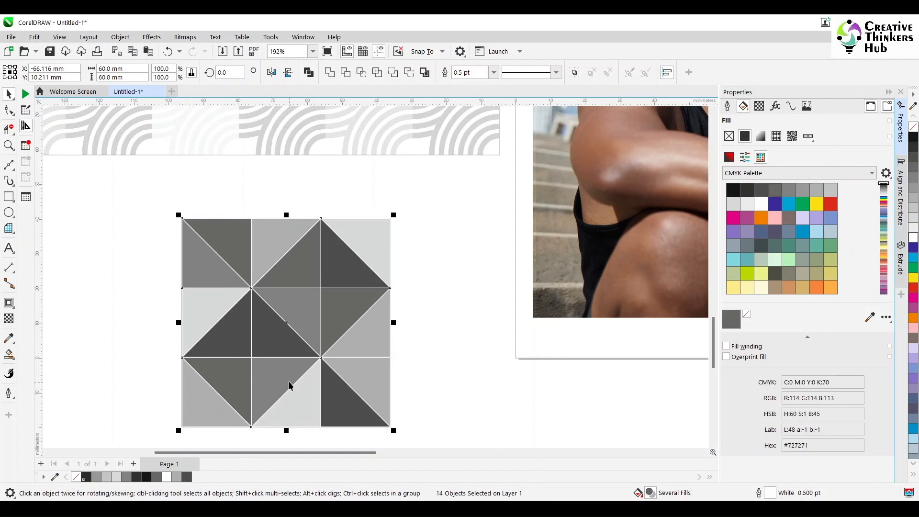
shift+click(297, 403)
shift+click(340, 410)
shift+click(359, 377)
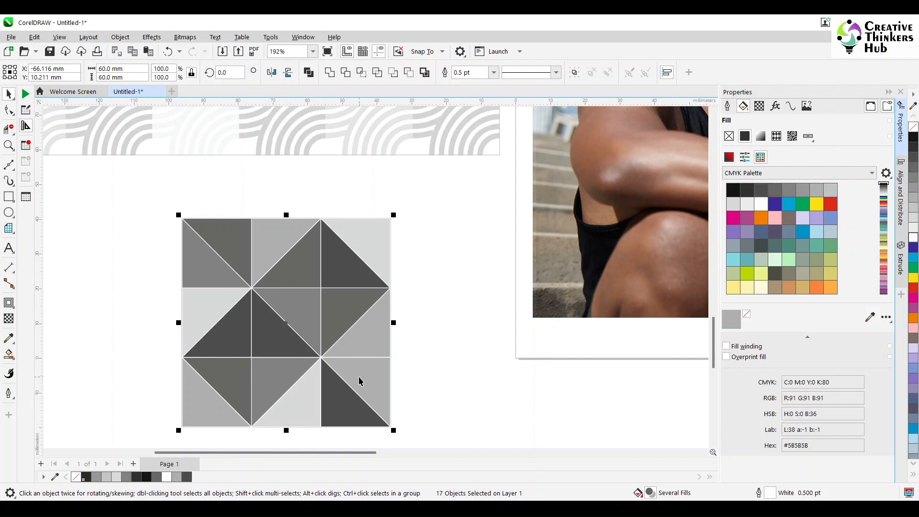
drag(359, 377, 120, 351)
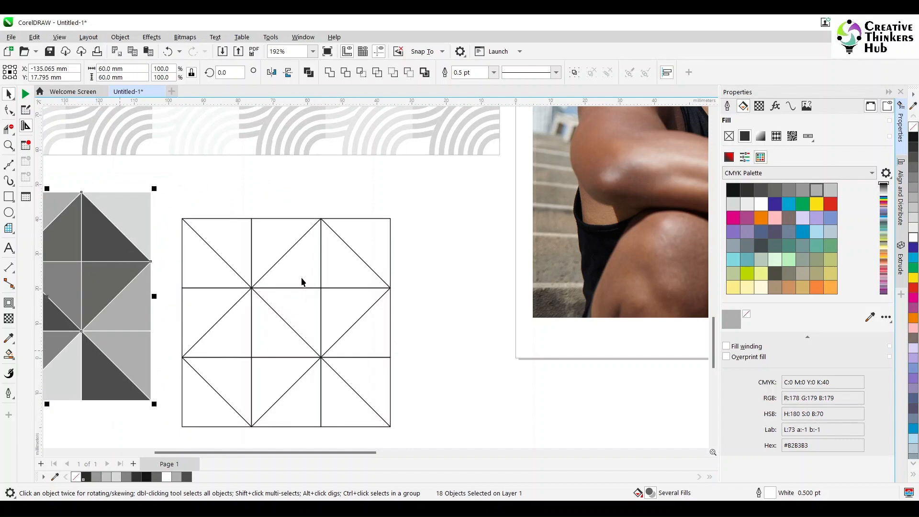
drag(434, 197, 168, 405)
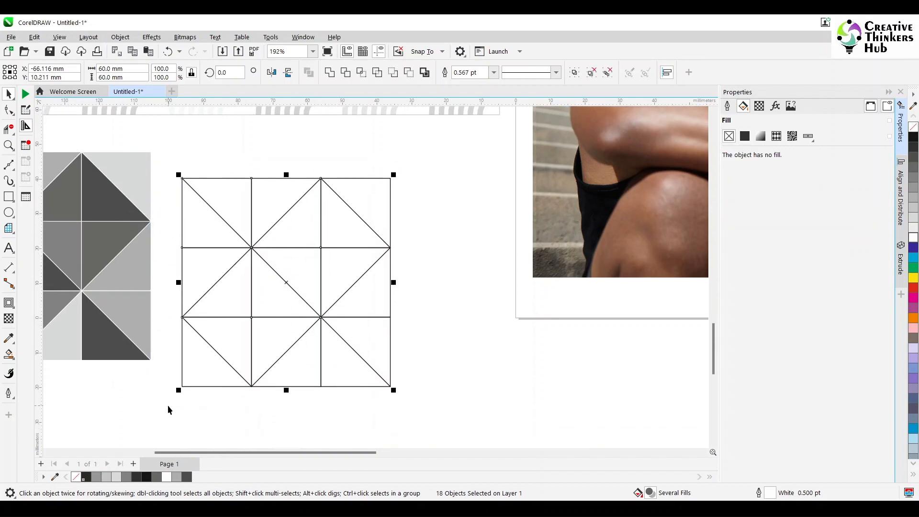
key(Delete)
scroll(224, 324, down, 2)
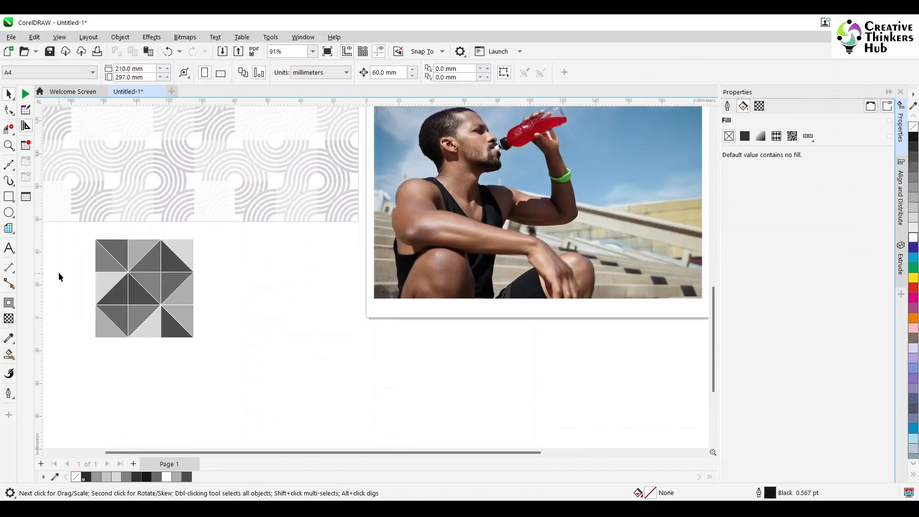
drag(260, 367, 260, 367)
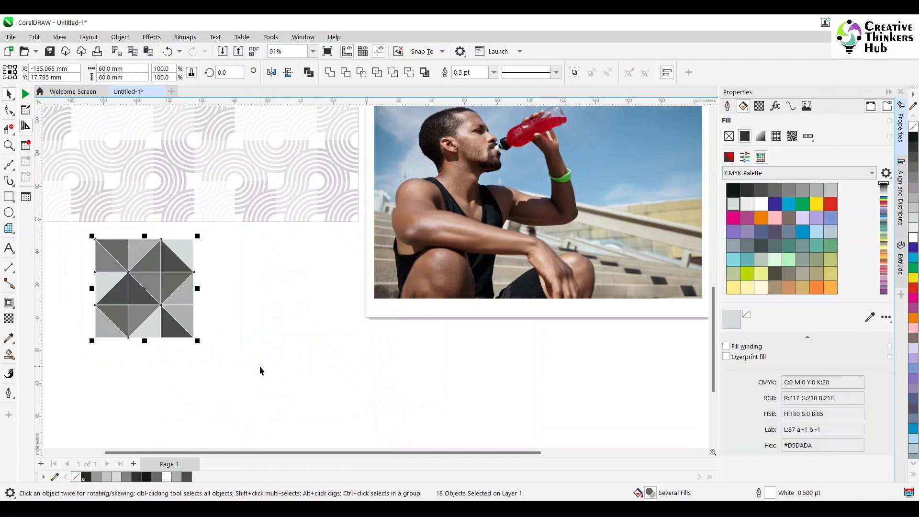
click(120, 37)
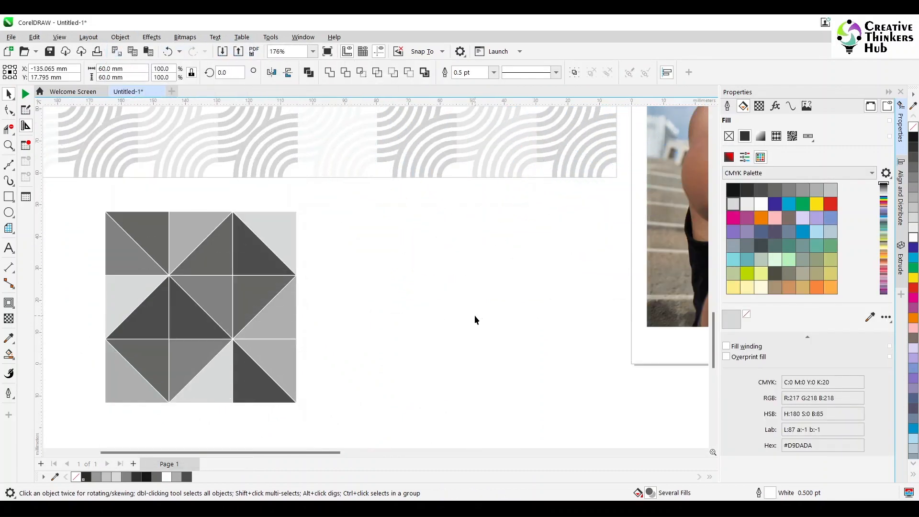
click(476, 318)
drag(495, 452, 566, 452)
click(444, 224)
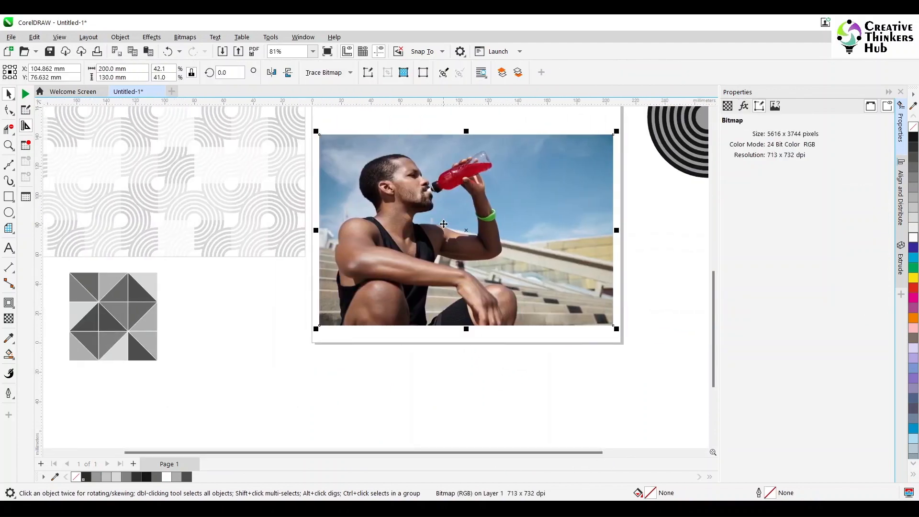
drag(444, 224, 463, 269)
key(ctrl+z)
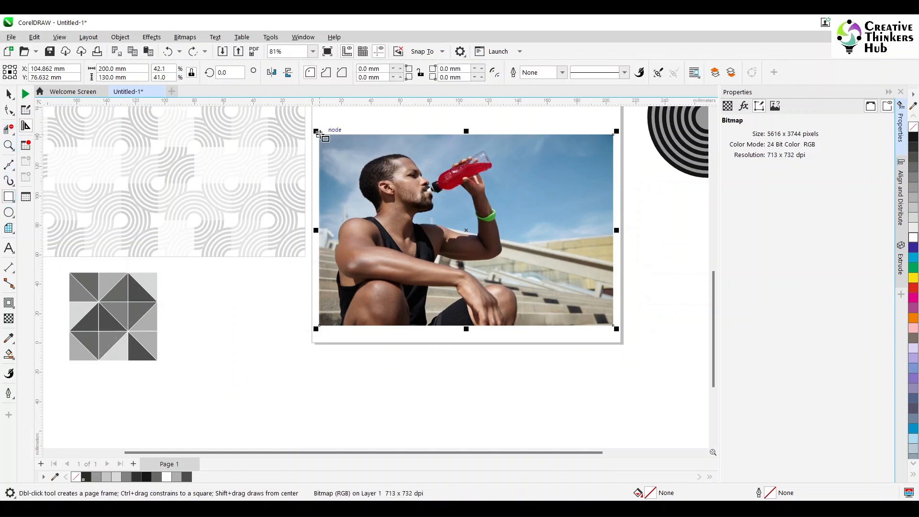
- Draw a rectangle covering the photo and fill it with the triangle-tile vector pattern
drag(319, 135, 617, 329)
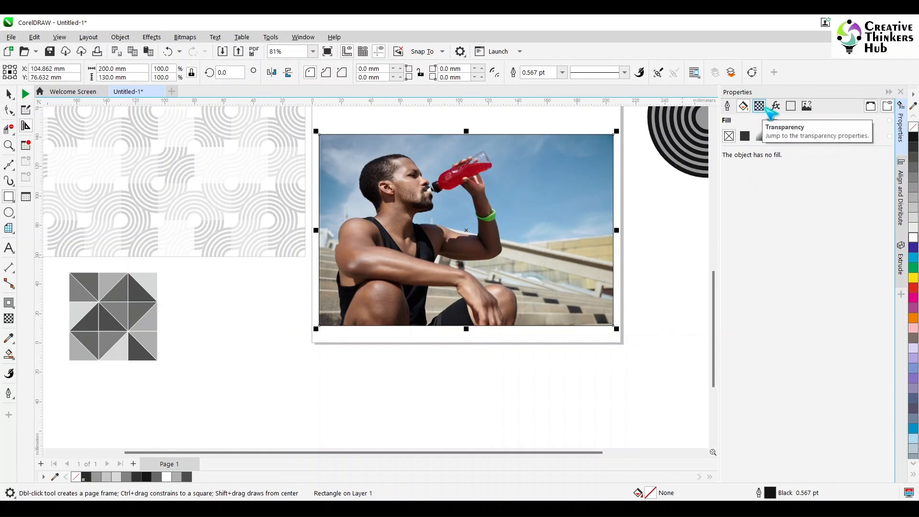
click(776, 137)
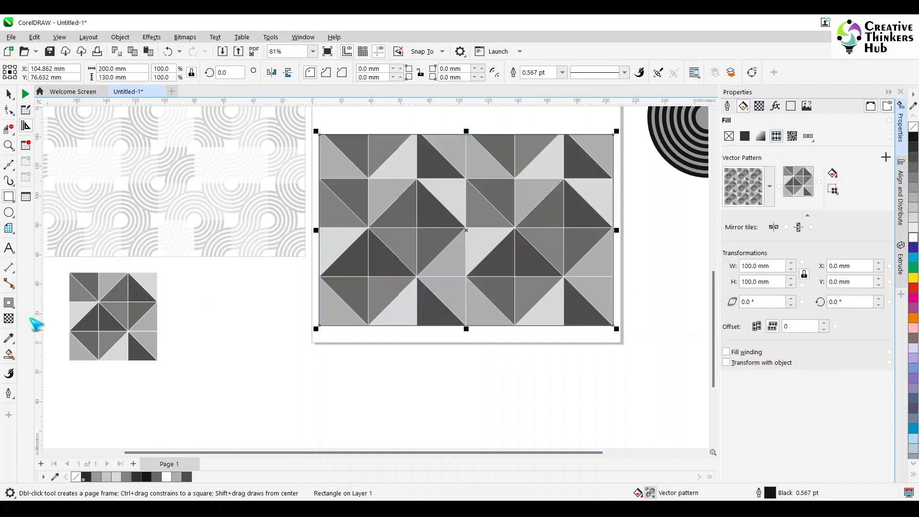
- Apply a uniform transparency of 80 to the pattern rectangle with the Transparency tool
click(8, 318)
click(142, 73)
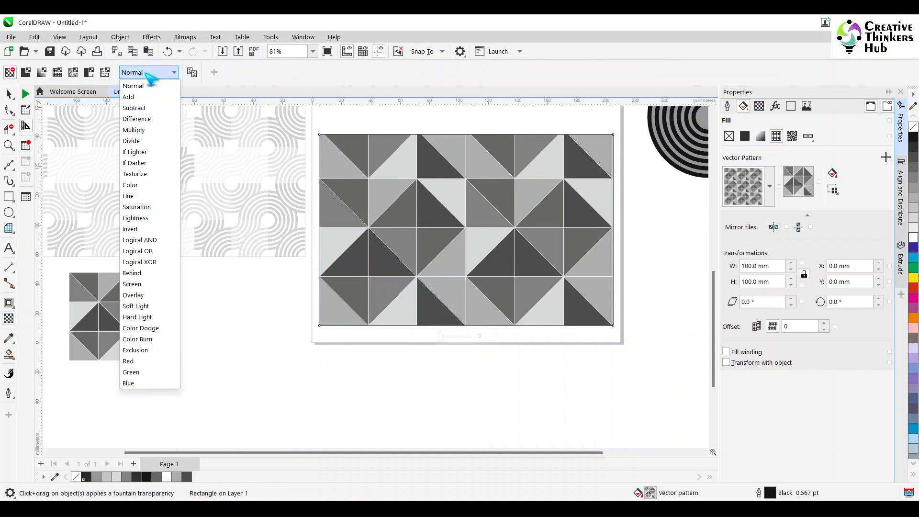
click(27, 72)
click(27, 72)
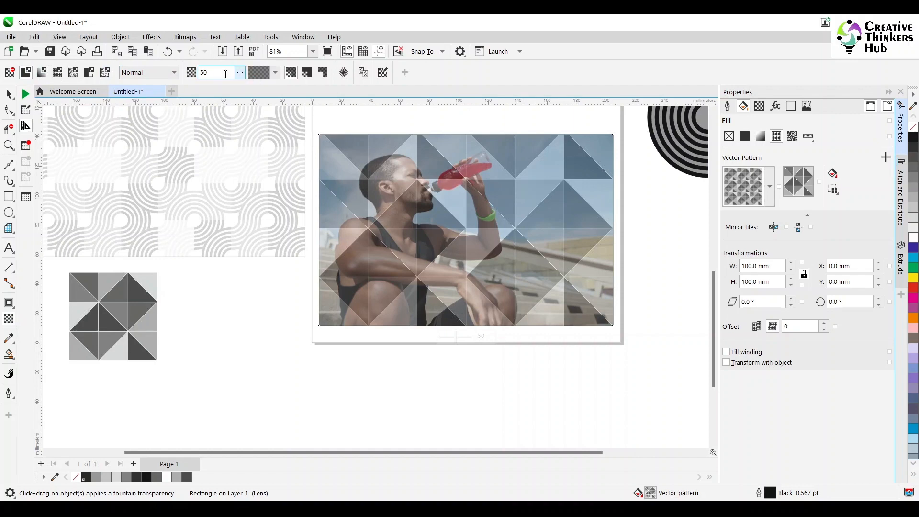
drag(218, 74, 178, 78)
key(Return)
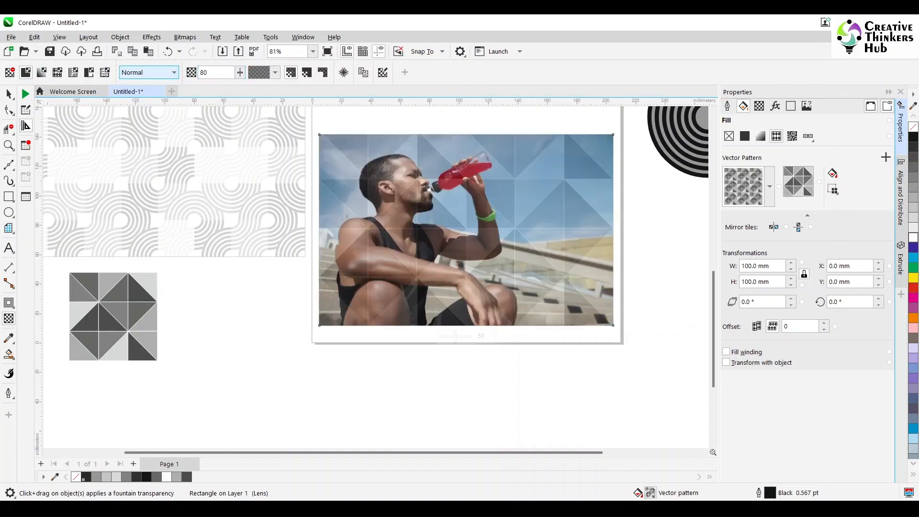
- Set the transparency merge mode to Overlay and the transparency amount to 50
click(161, 73)
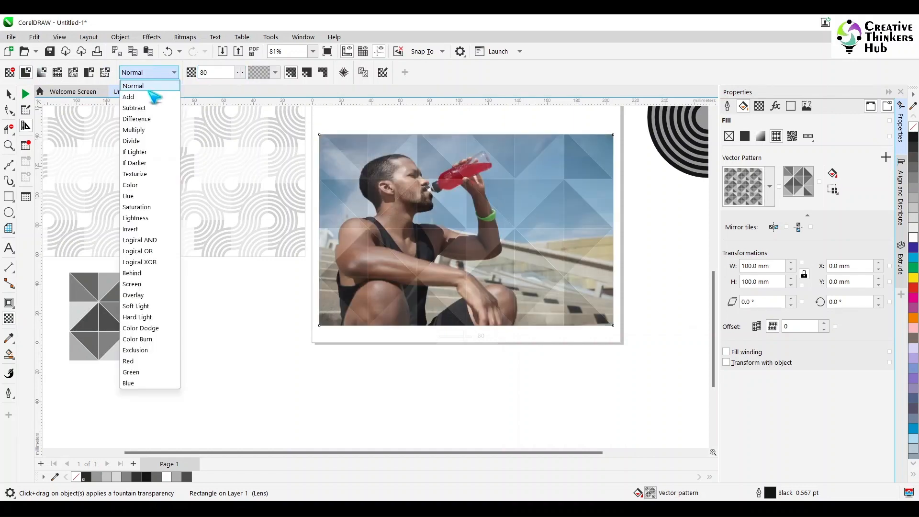
click(144, 295)
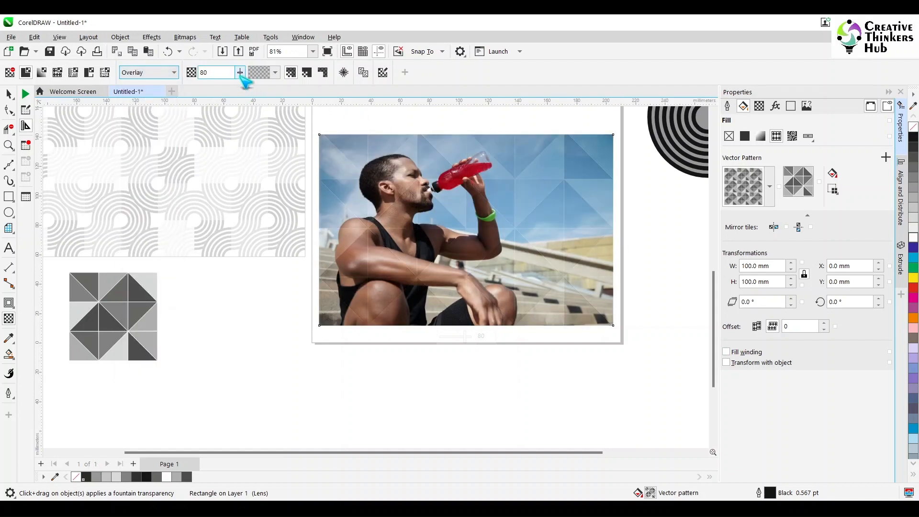
click(240, 75)
drag(219, 72, 184, 77)
text(50)
key(Return)
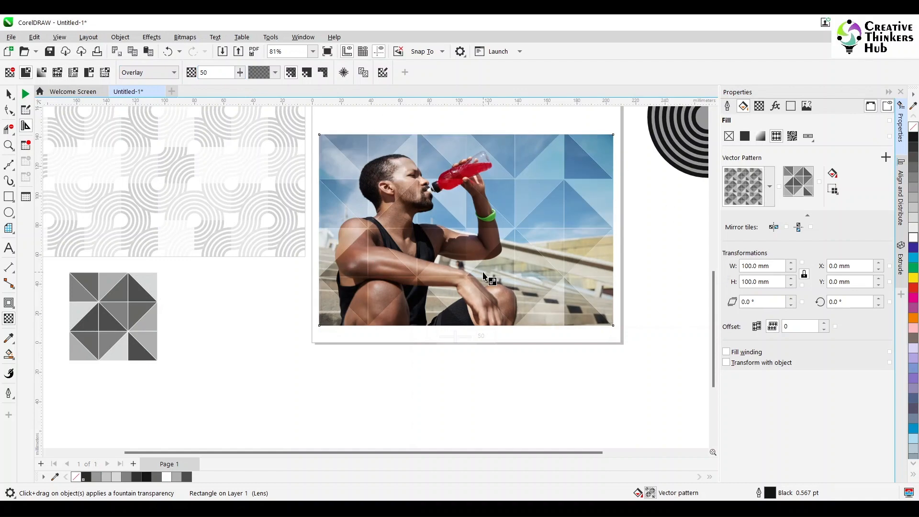
- Apply a linear fountain transparency to the pattern rectangle, dragged diagonally across the photo
click(9, 94)
scroll(533, 264, down, 5)
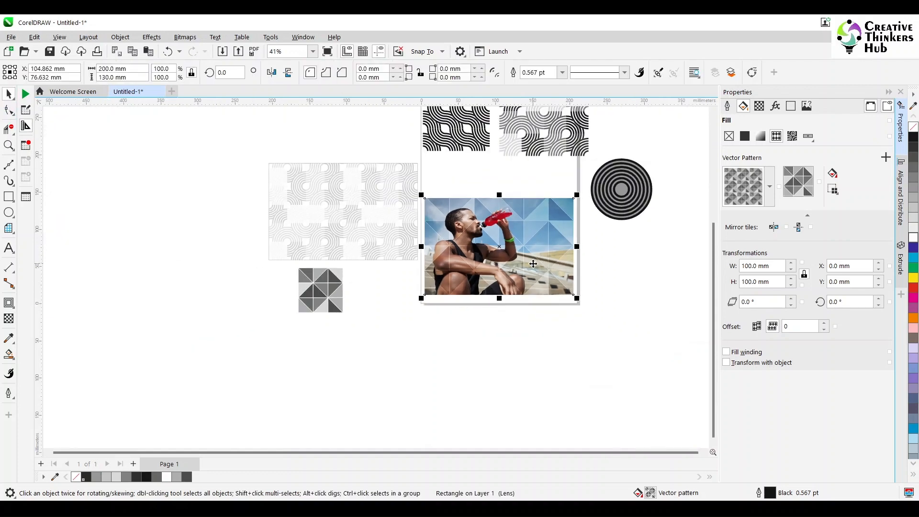
scroll(558, 203, up, 3)
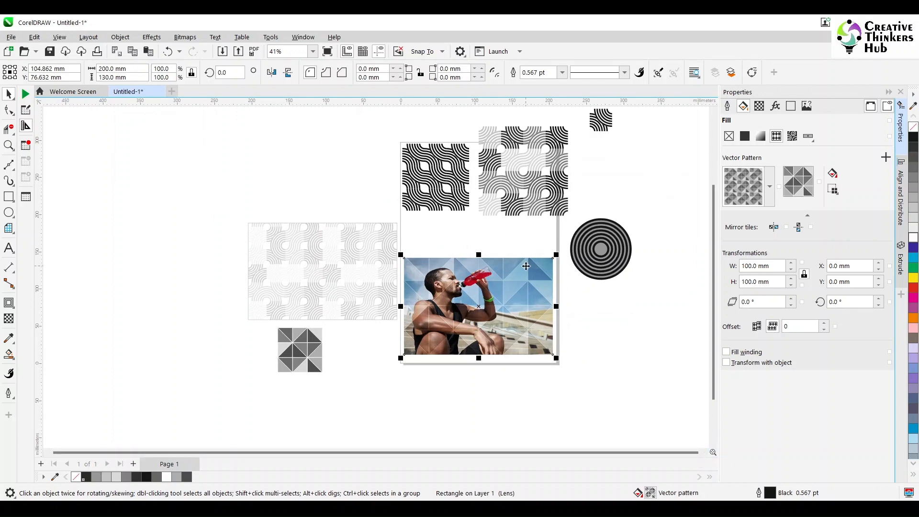
click(168, 197)
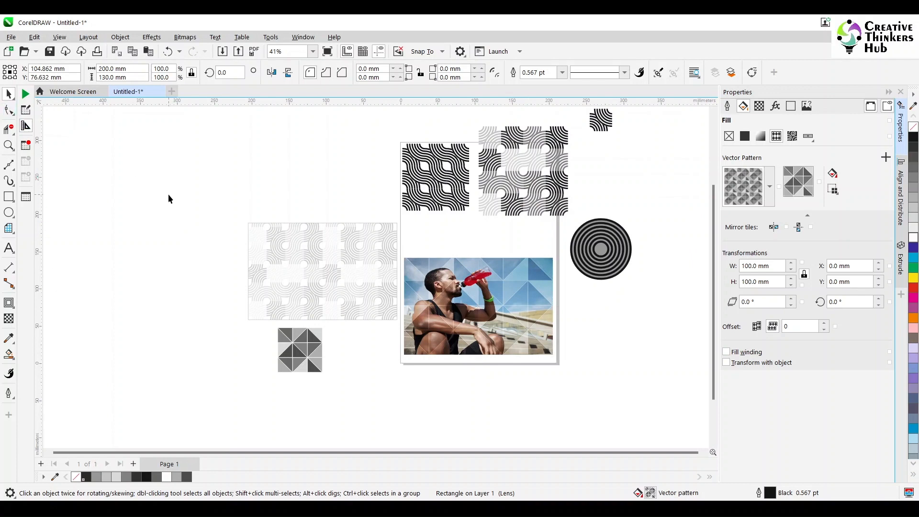
click(504, 335)
click(8, 319)
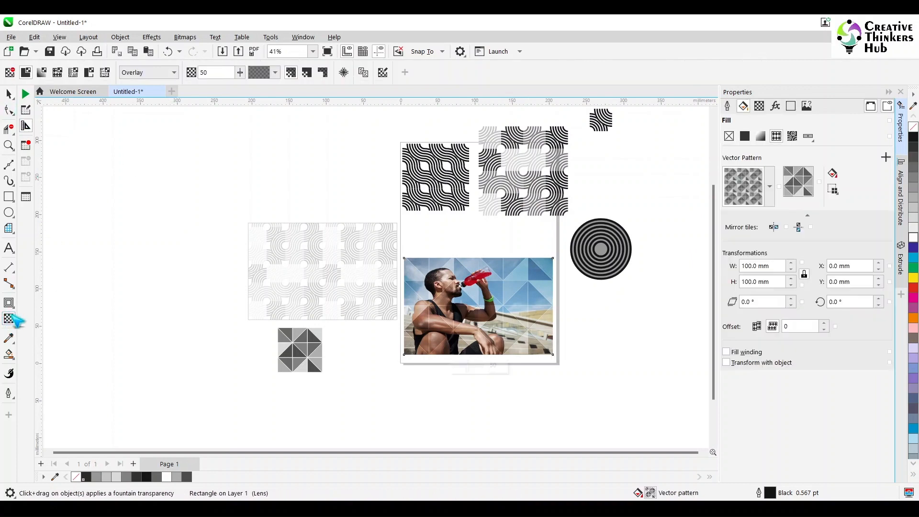
drag(515, 284, 573, 363)
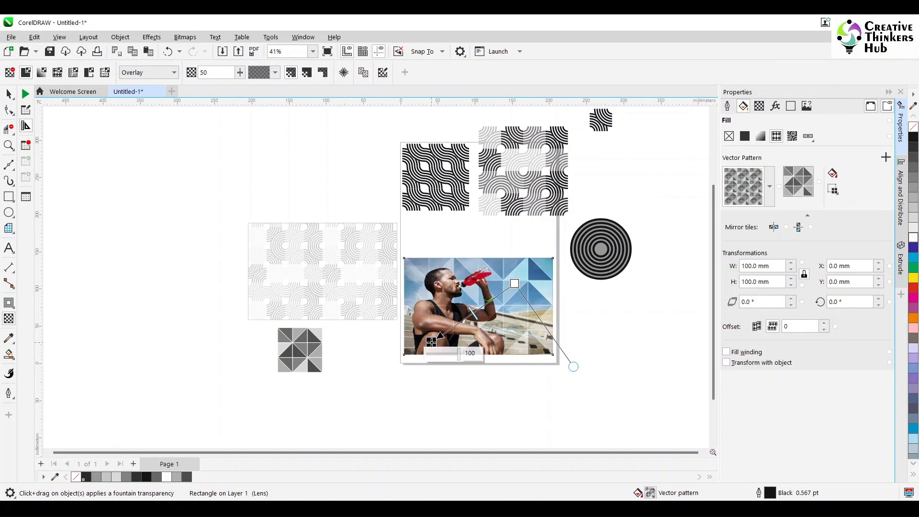
- Reposition the fountain transparency's start and end handles closer to the photo's centre
scroll(484, 322, up, 5)
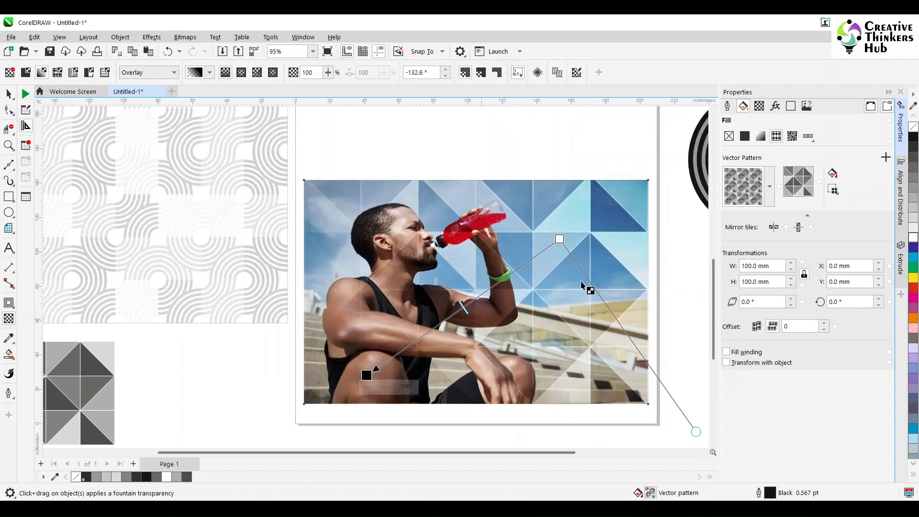
drag(561, 239, 568, 233)
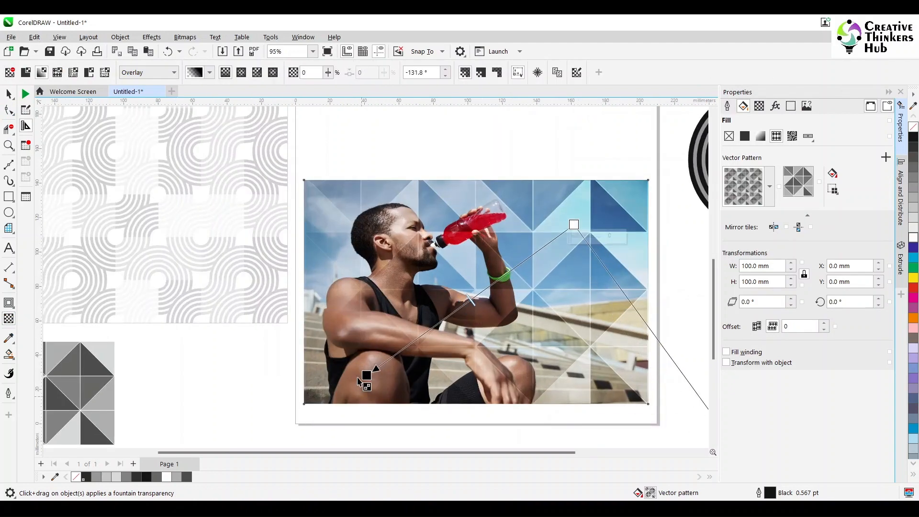
drag(367, 375, 401, 365)
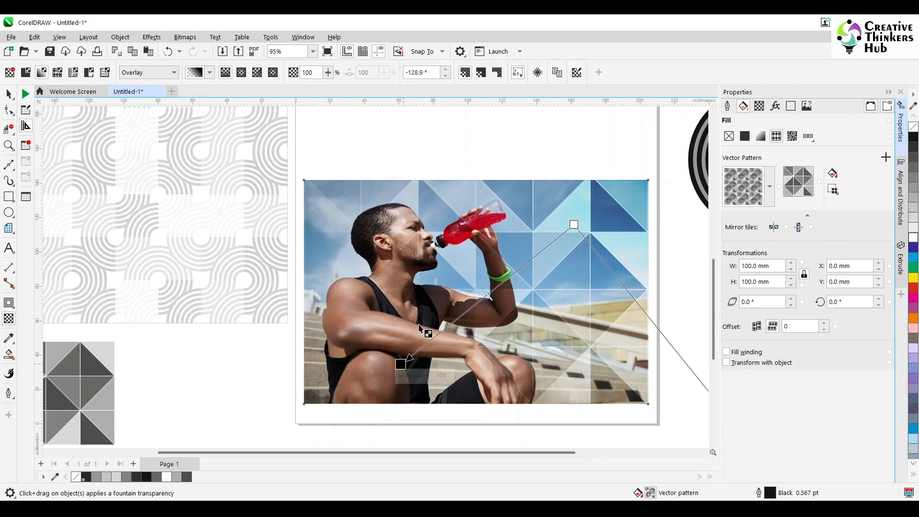
scroll(472, 282, down, 3)
scroll(623, 151, down, 2)
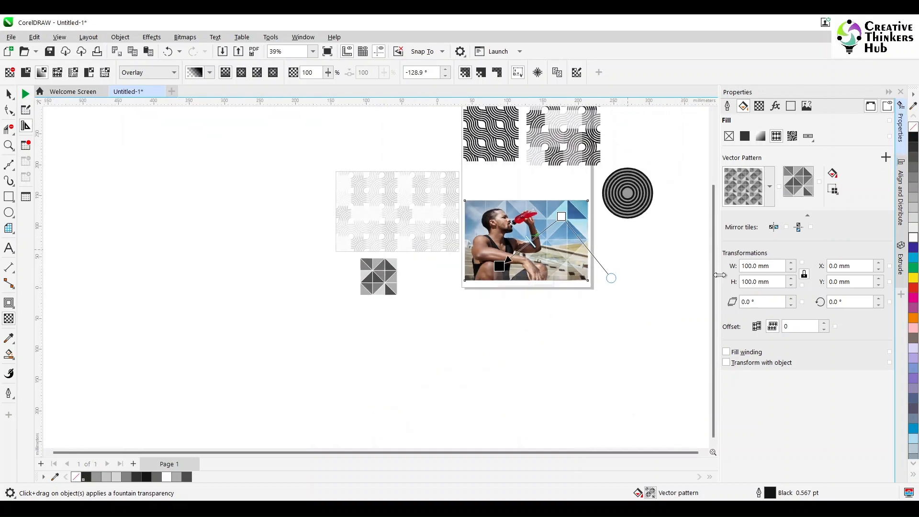
scroll(698, 321, up, 3)
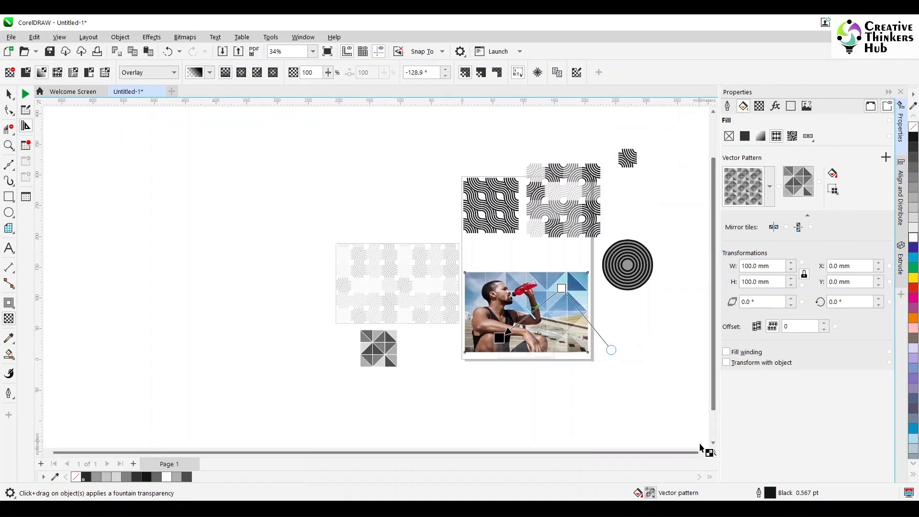
scroll(703, 453, right, 3)
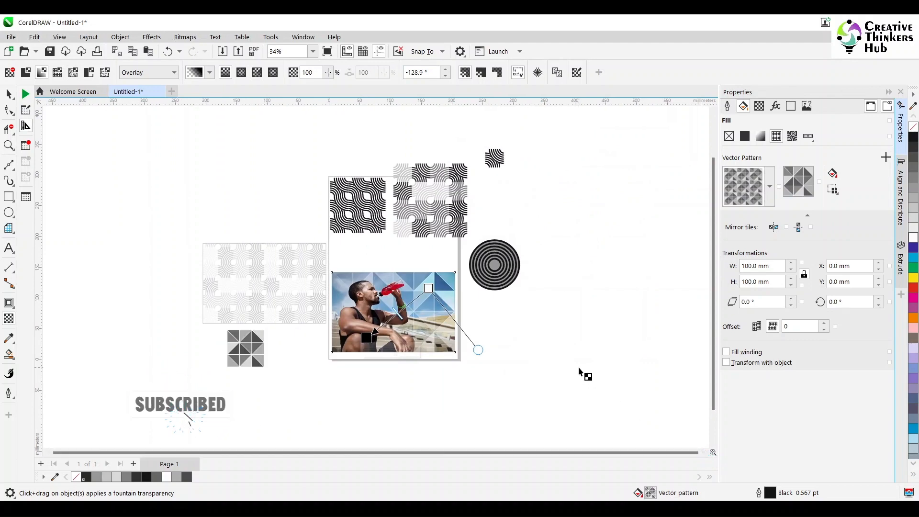